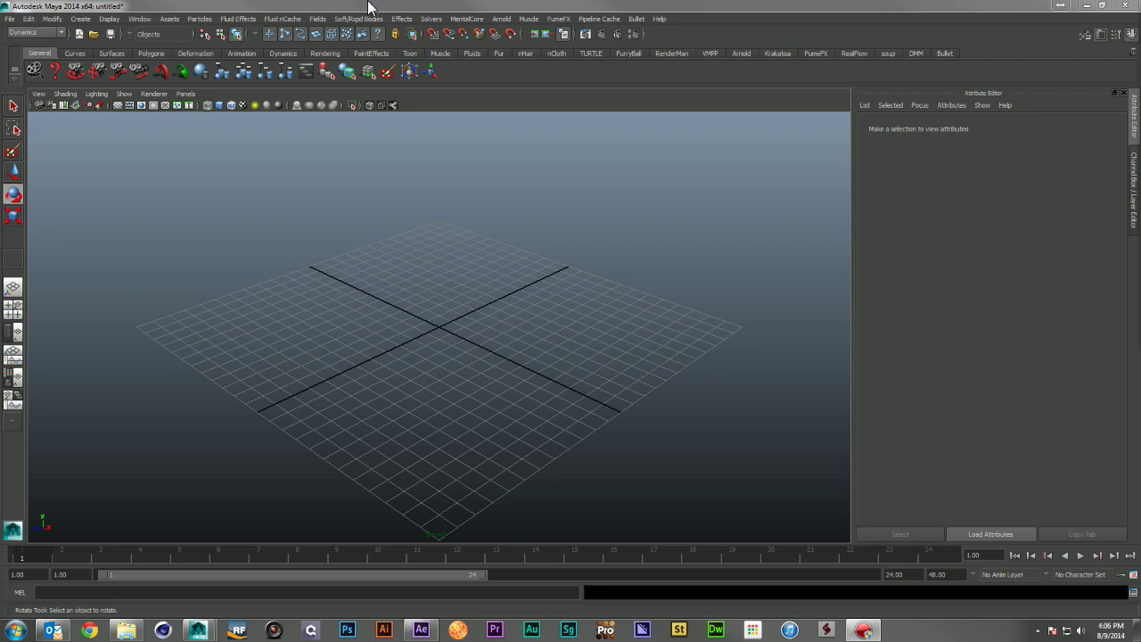
- Create a particle emitter, set its type to Volume and its rate to 3000 particles per second
left_click(199, 19)
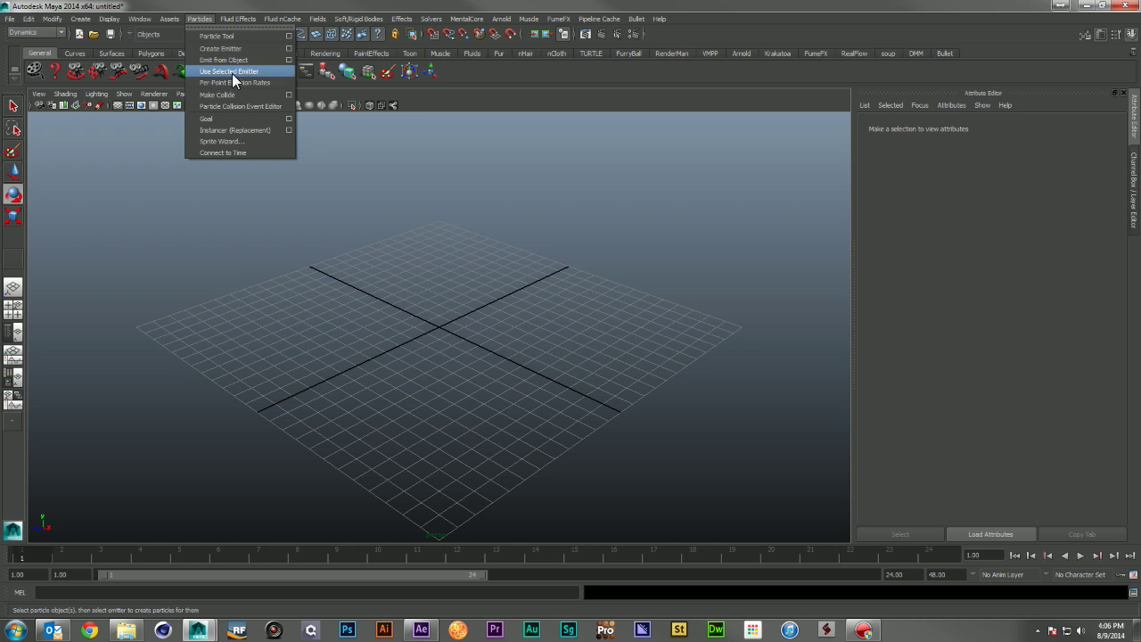
left_click(239, 45)
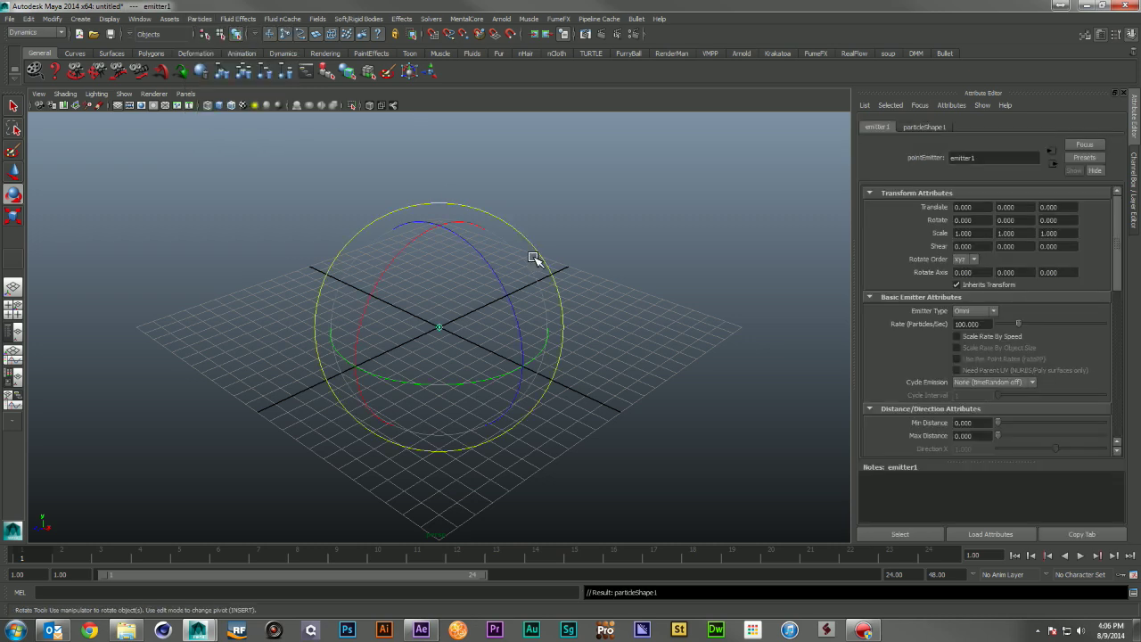
left_click(961, 312)
left_click(972, 353)
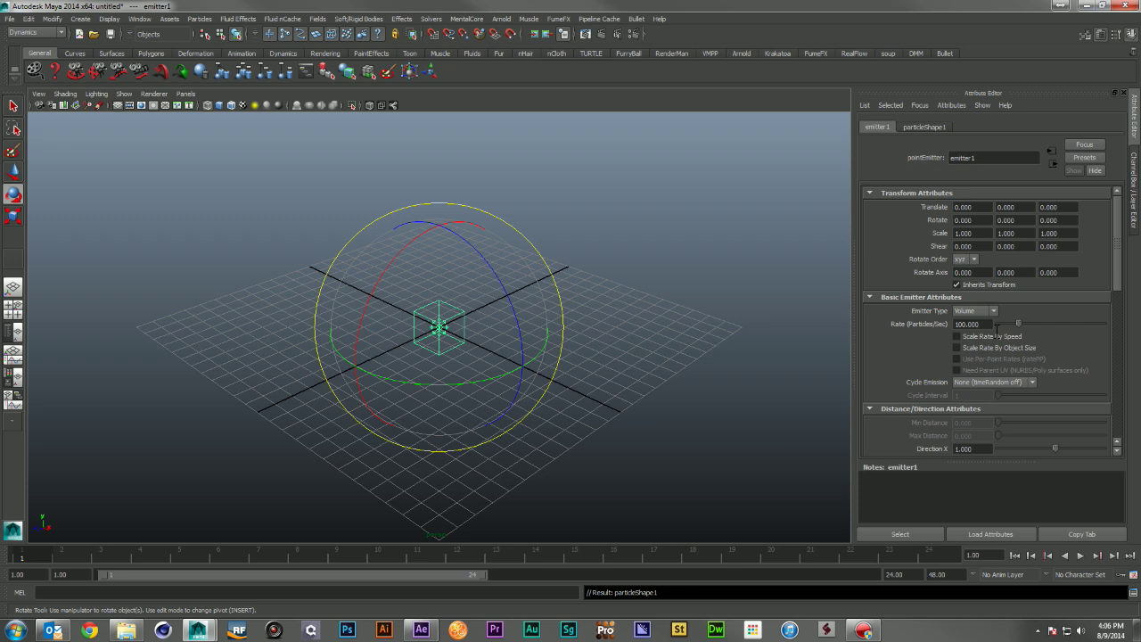
left_click(957, 323)
type("3")
- Set the emitter's Direction X to 0 and Direction Y to 1
scroll(905, 357, "down", 1)
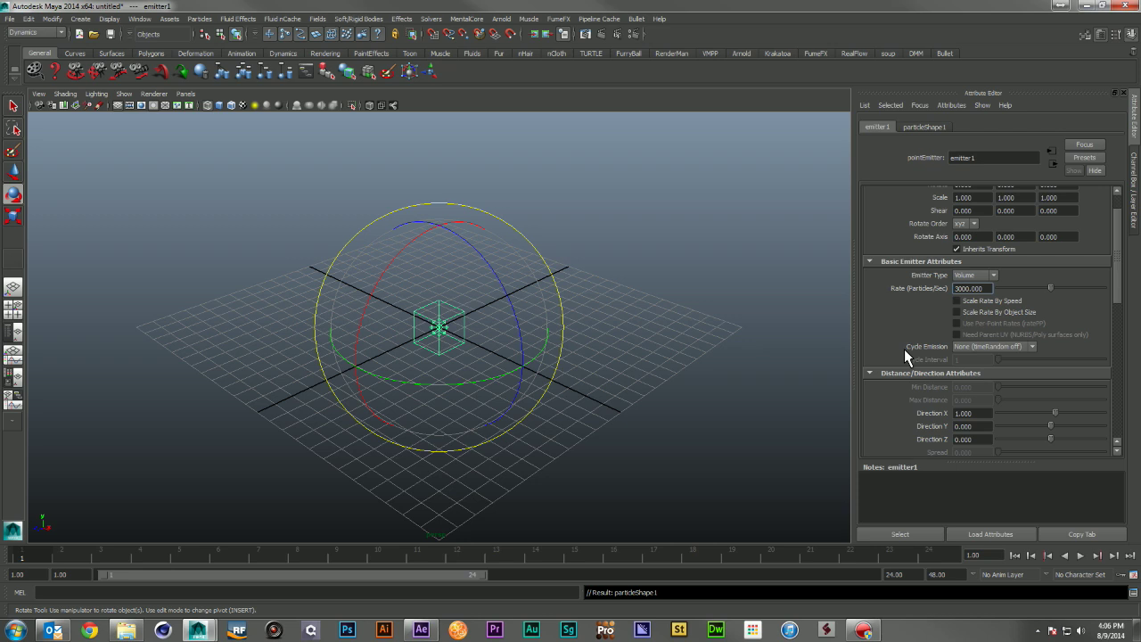
scroll(904, 357, "down", 2)
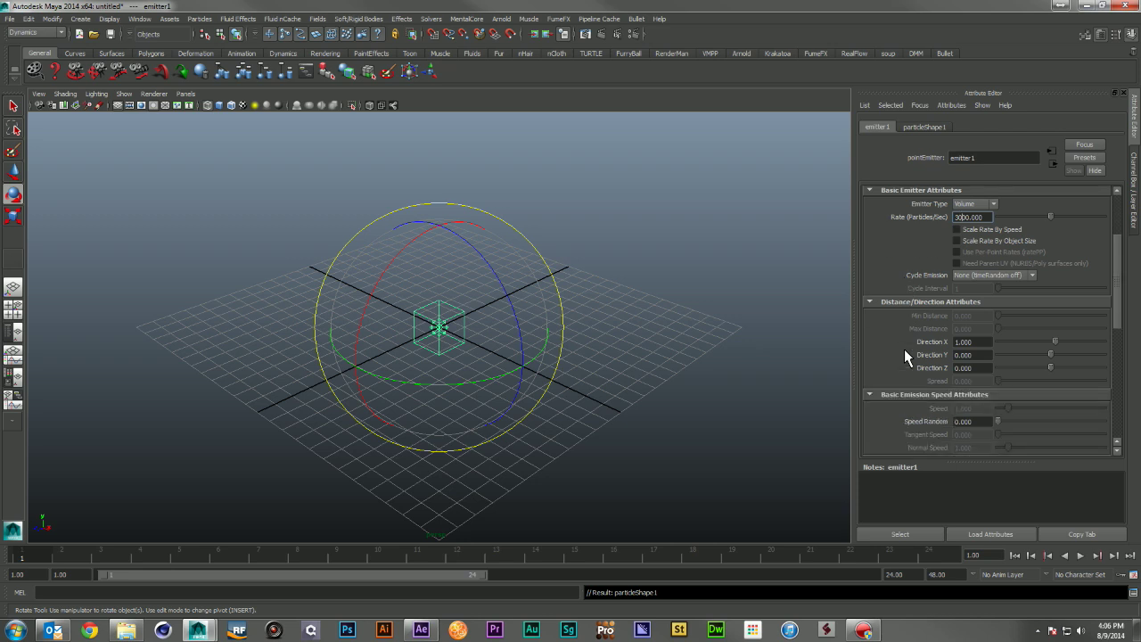
left_click(979, 343)
type("0")
key("Tab")
type("1")
key("Return")
- Set the emitter's Speed Random to 0.5
scroll(909, 359, "down", 3)
left_click(981, 314)
left_click_drag(981, 314, 946, 313)
type(".5")
key("Return")
- Change the emitter's volume shape to Sphere
scroll(927, 356, "down", 2)
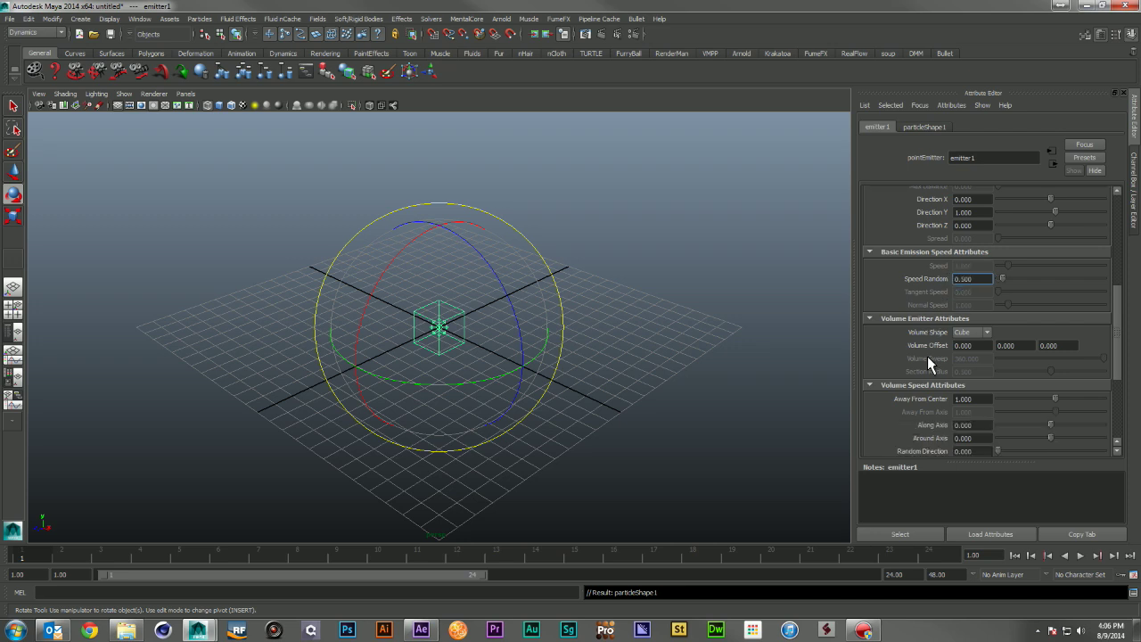
left_click(963, 297)
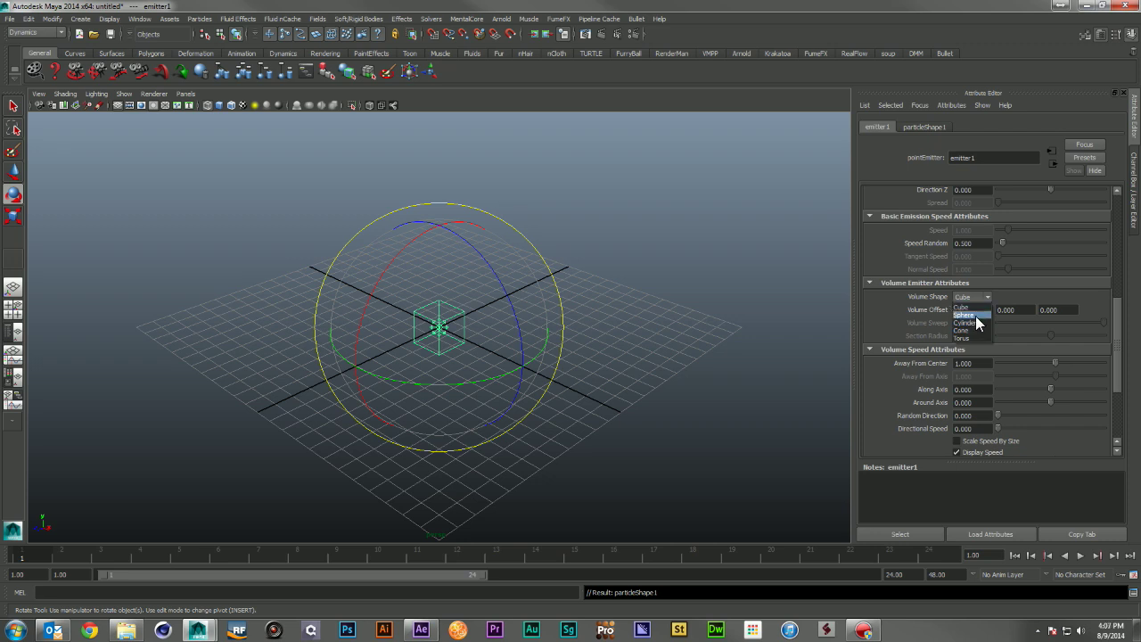
left_click(976, 316)
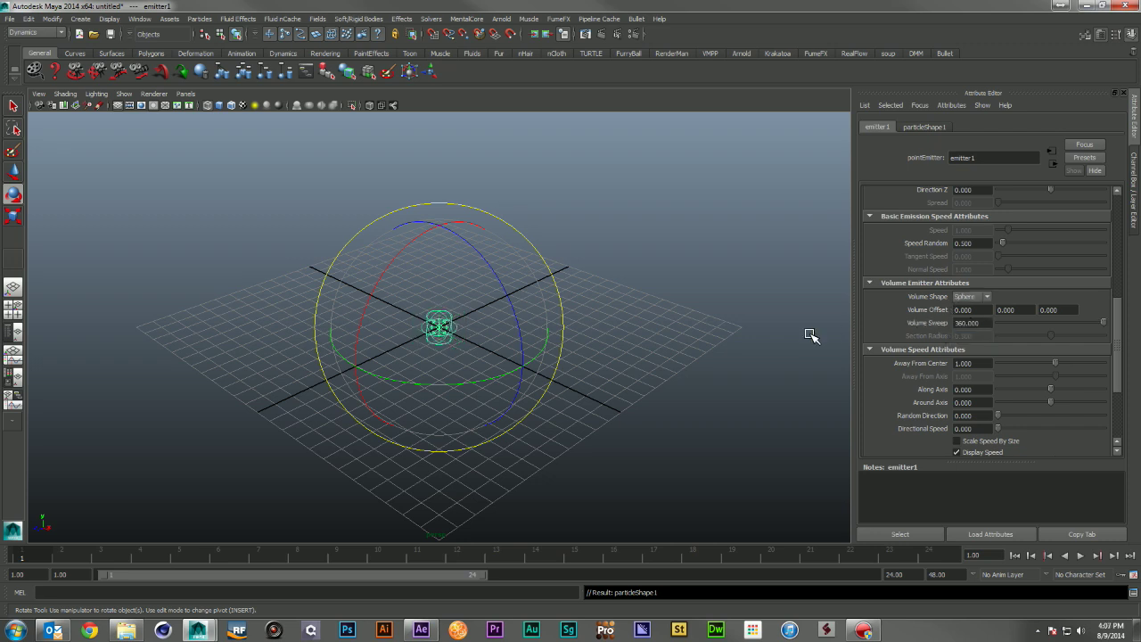
- Show the four-view layout and flatten the emitter by setting its Y scale to 0.5
key("space")
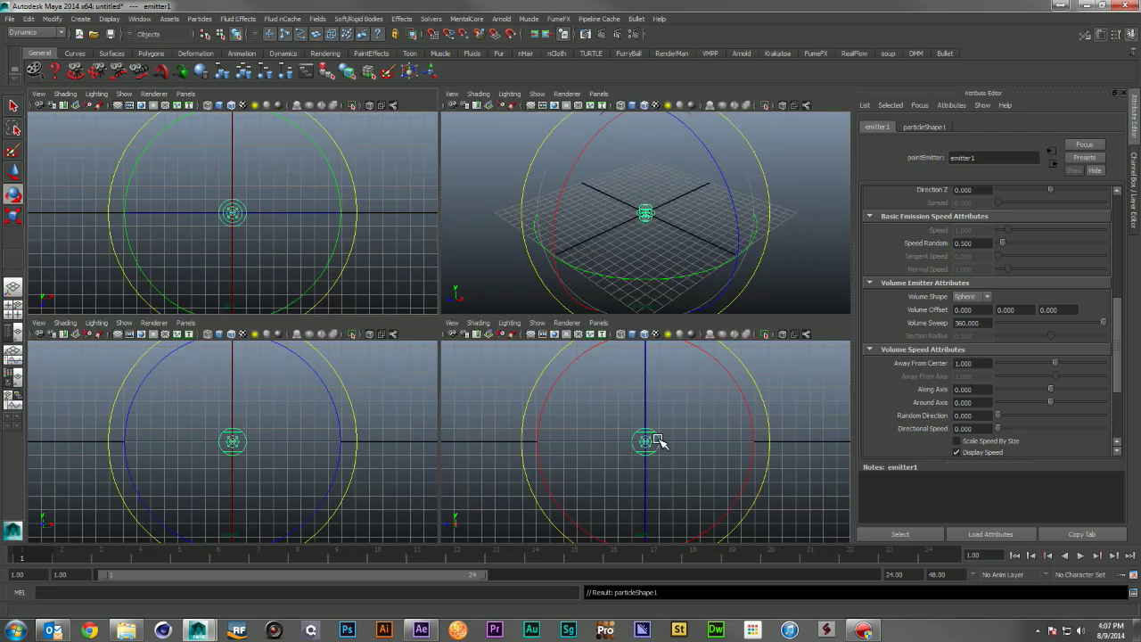
scroll(938, 344, "up", 5)
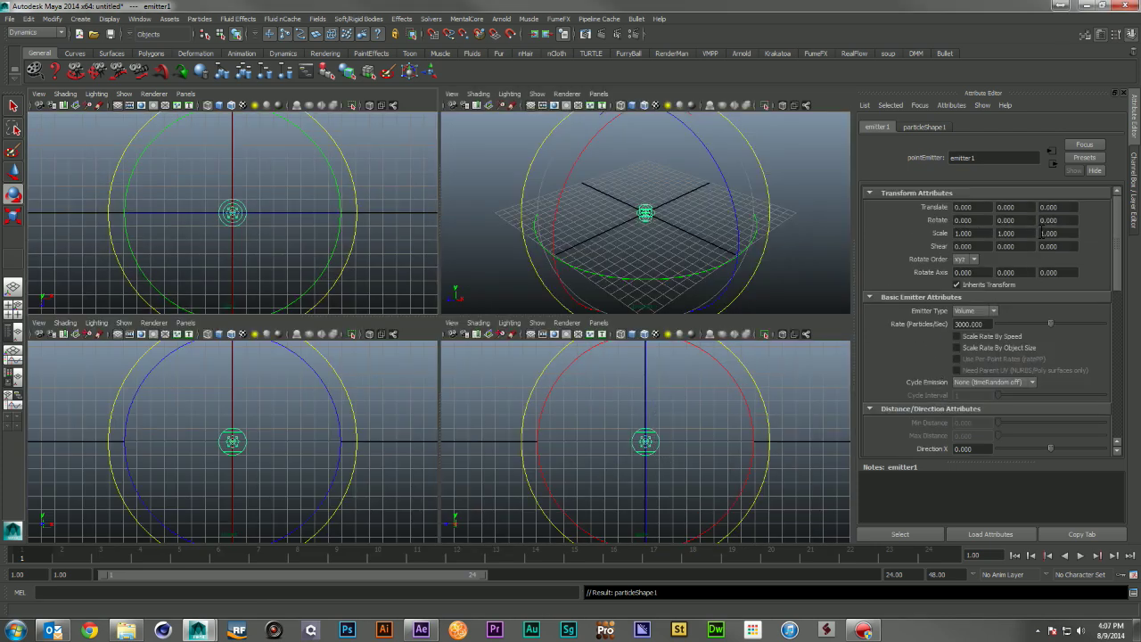
left_click(1027, 234)
key("BackSpace")
key("Return")
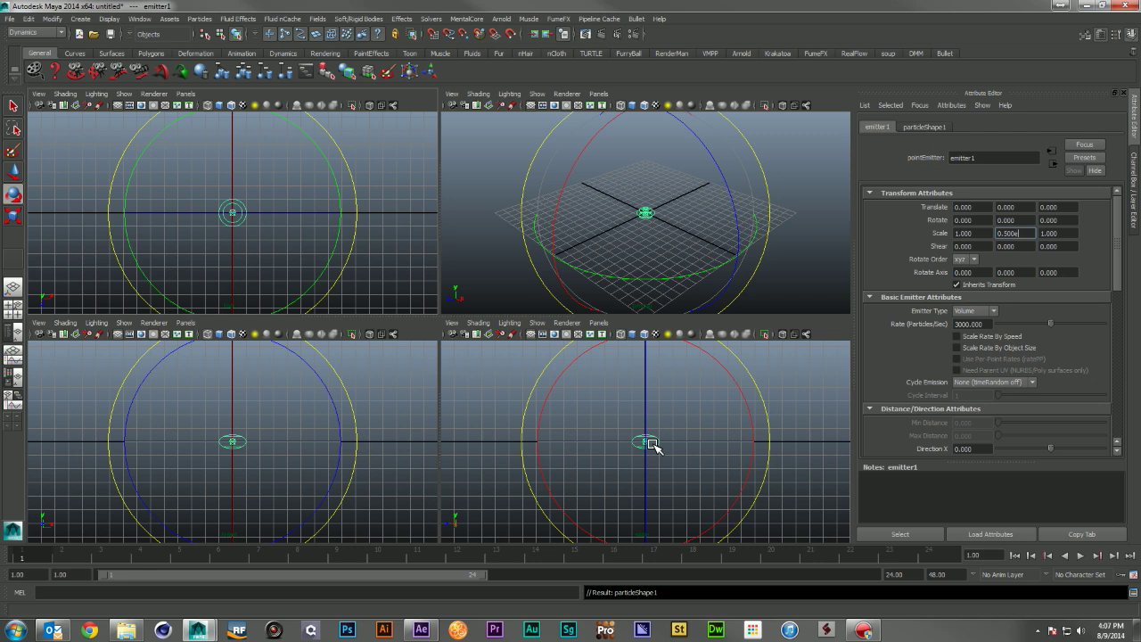
- Try raising the emitter to a Y translation of 3
left_click(1022, 207)
double_click(1023, 207)
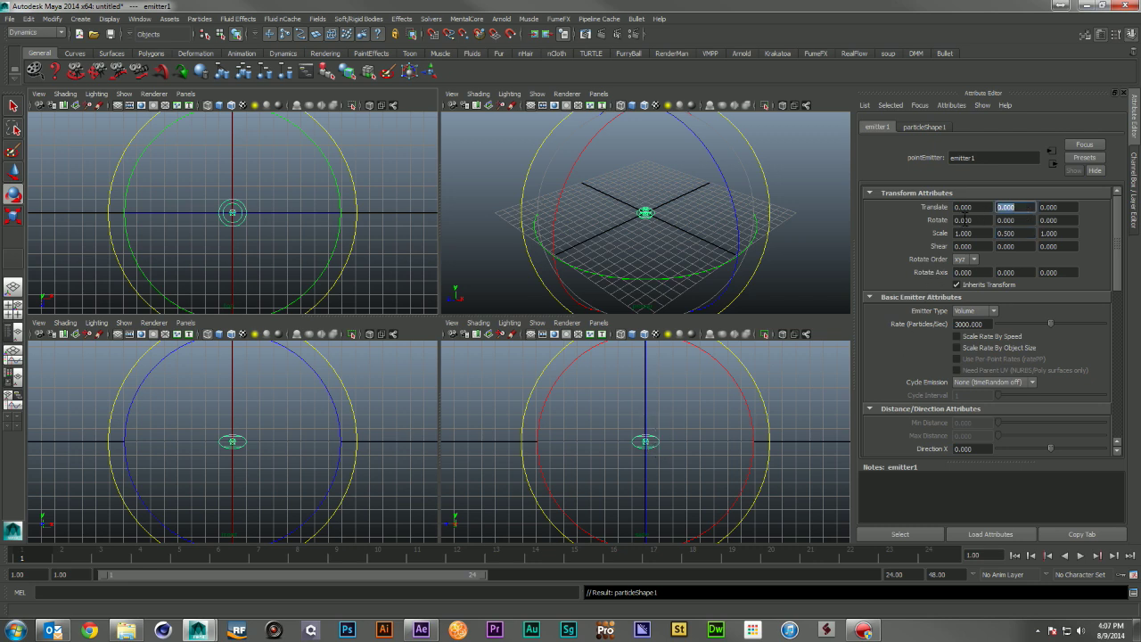
type("3")
key("Return")
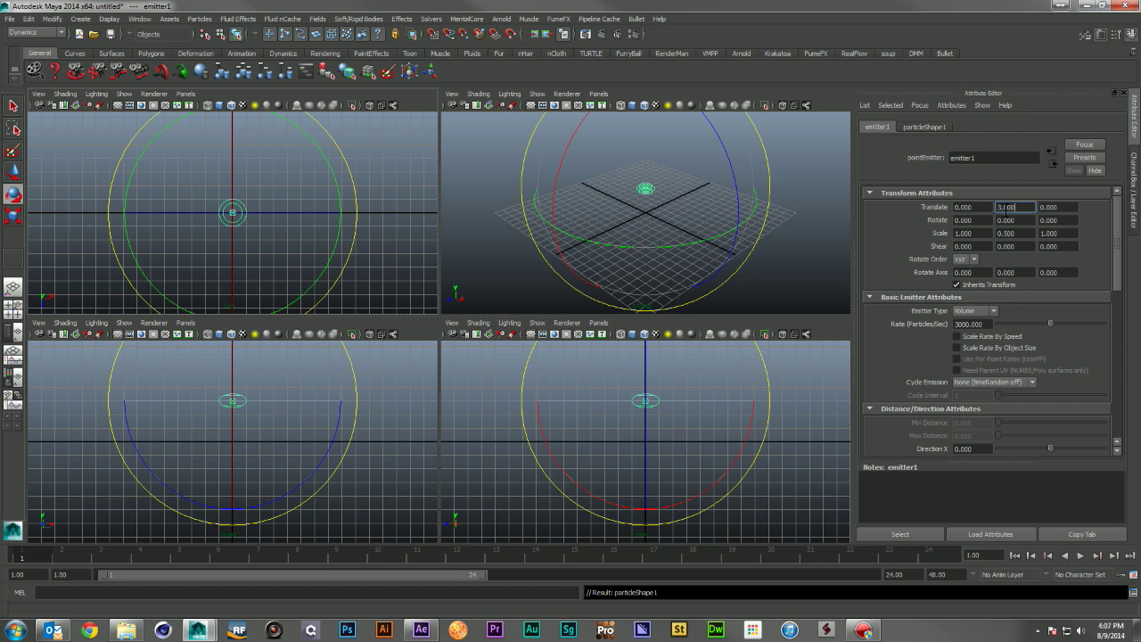
- Set the emitter's Y translation to 1.5
double_click(1012, 207)
type("1.5")
key("Return")
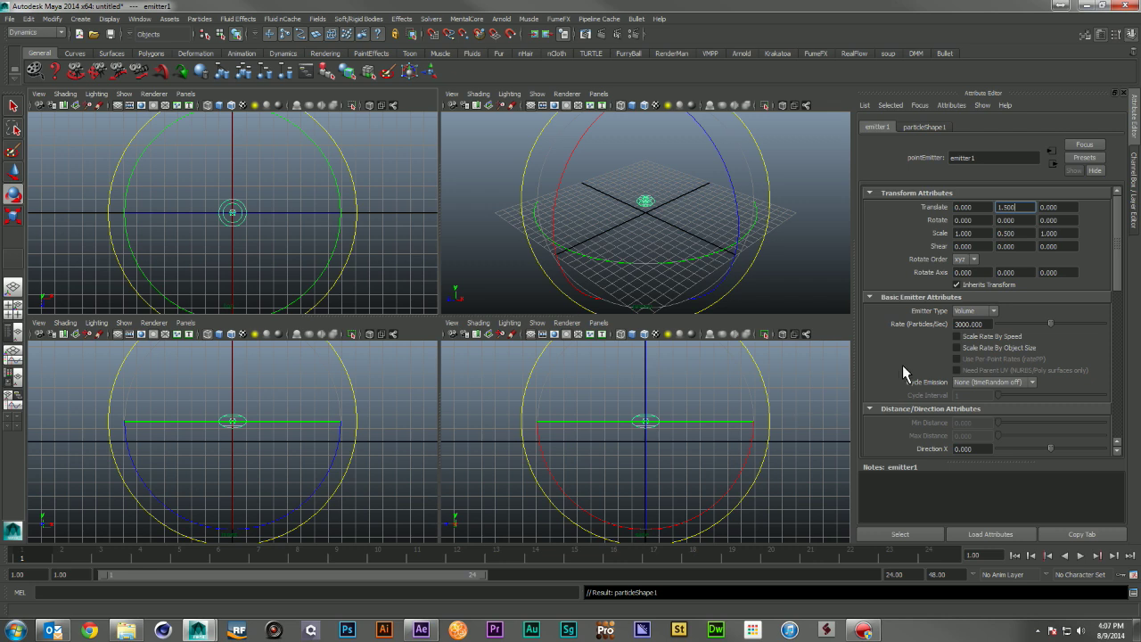
- Set the emitter's volume speed to 10 Away From Center and 5 Along Axis
scroll(938, 360, "down", 4)
scroll(939, 361, "down", 5)
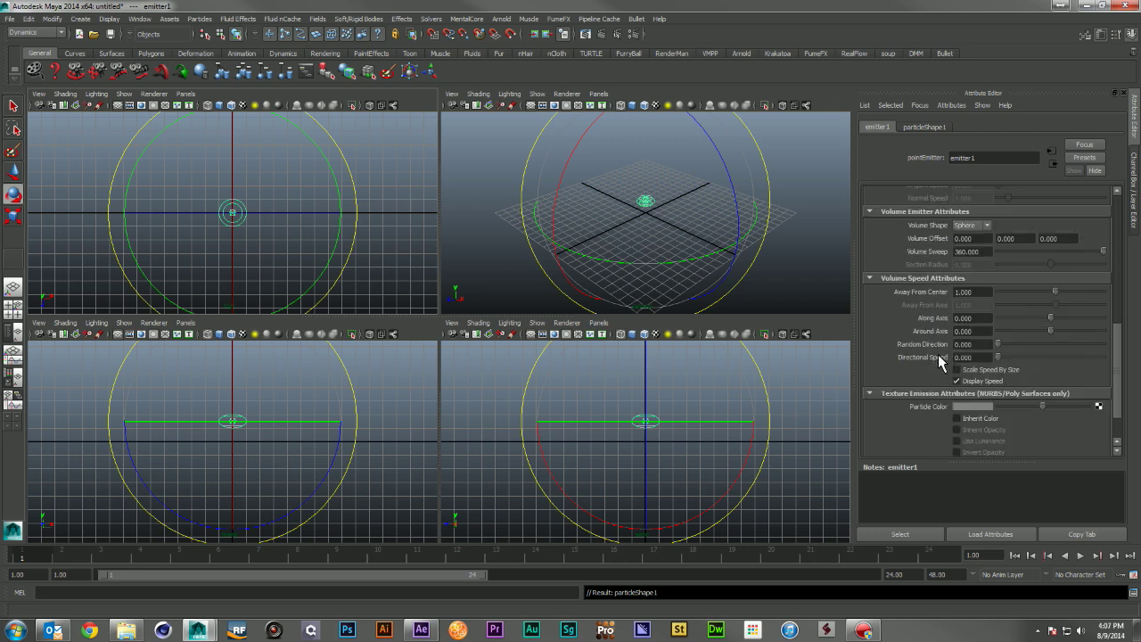
left_click(979, 292)
type("10")
key("Return")
left_click(975, 319)
type("5")
key("Return")
- Examine the emitter's volume and speed arrows up close in an orthographic view, and return to the single perspective view
left_click_drag(647, 415, 814, 440)
scroll(815, 441, "up", 8)
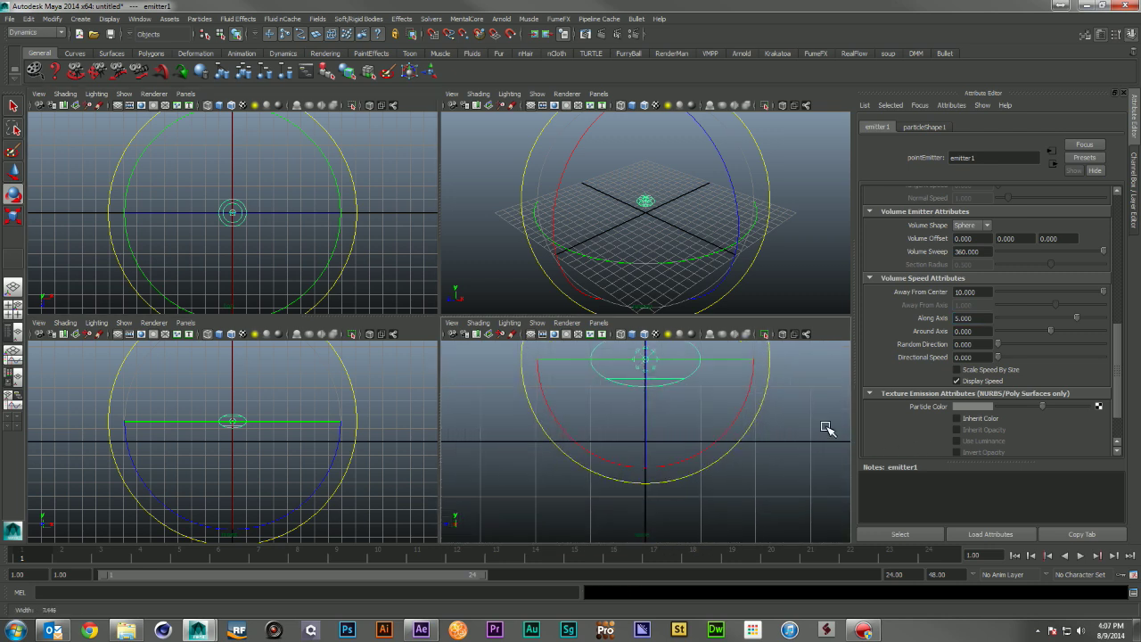
scroll(716, 454, "up", 2)
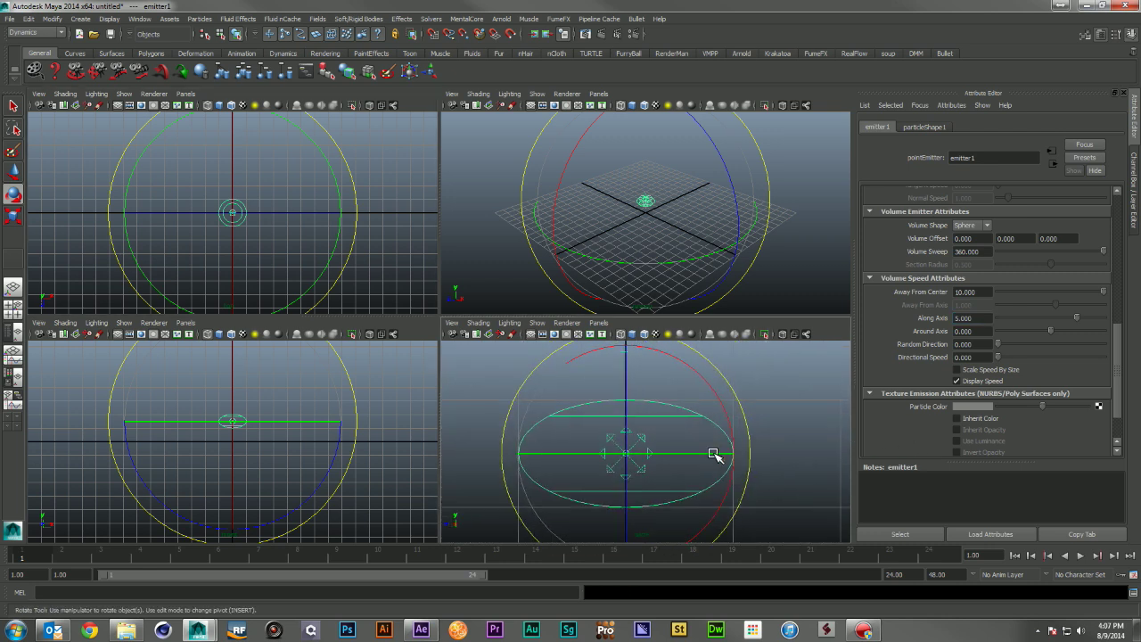
middle_click_drag(716, 453, 741, 484, "alt")
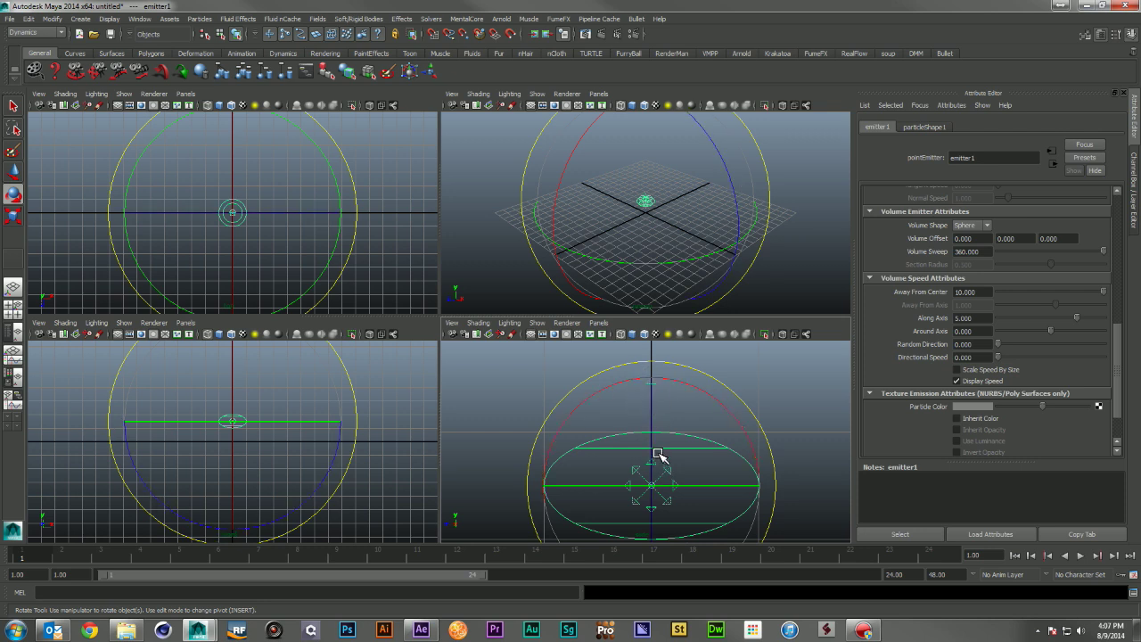
scroll(744, 428, "down", 2)
right_click_drag(744, 428, 639, 456, "alt")
key("space")
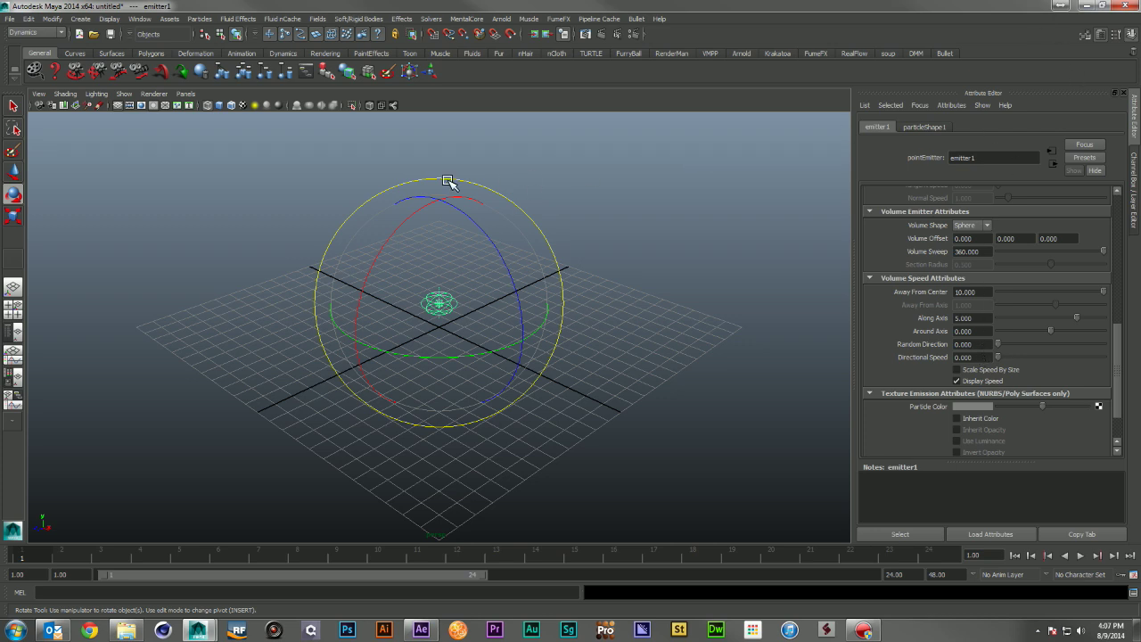
- Open the Outliner, select particle1, and set its shape's lifespan mode to Random range
left_click(147, 20)
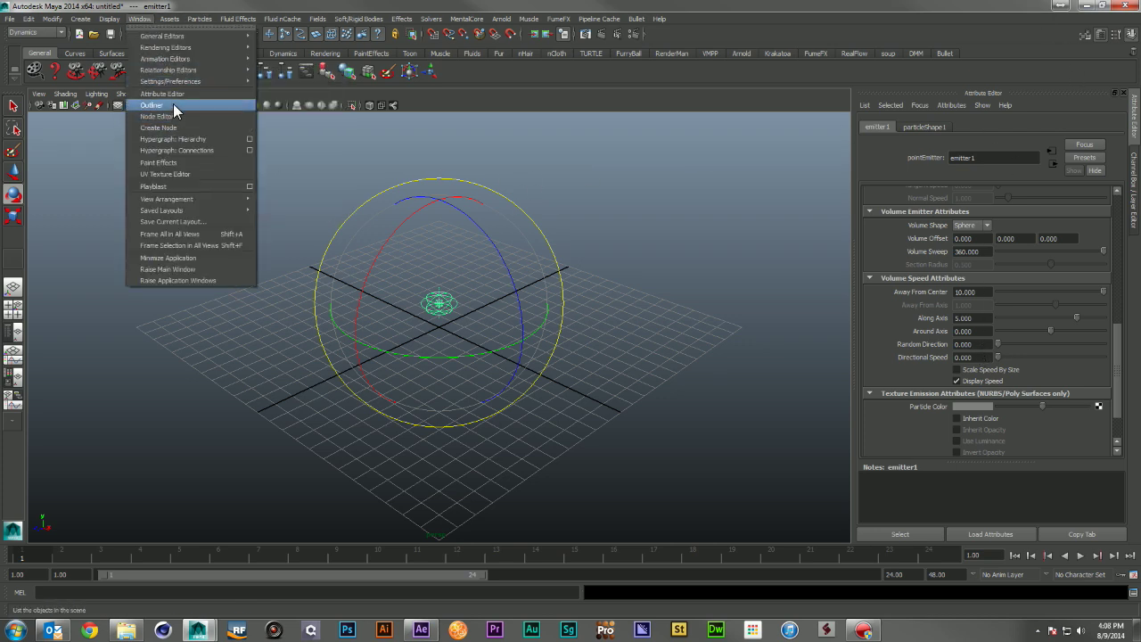
left_click(173, 104)
left_click(62, 230)
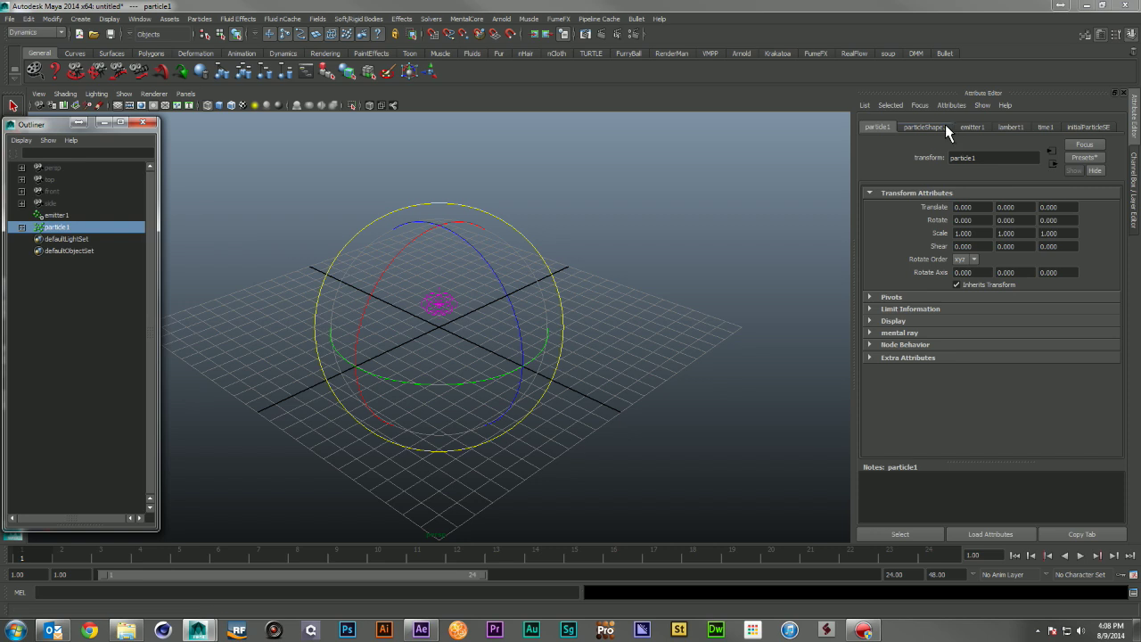
left_click(941, 127)
left_click(979, 384)
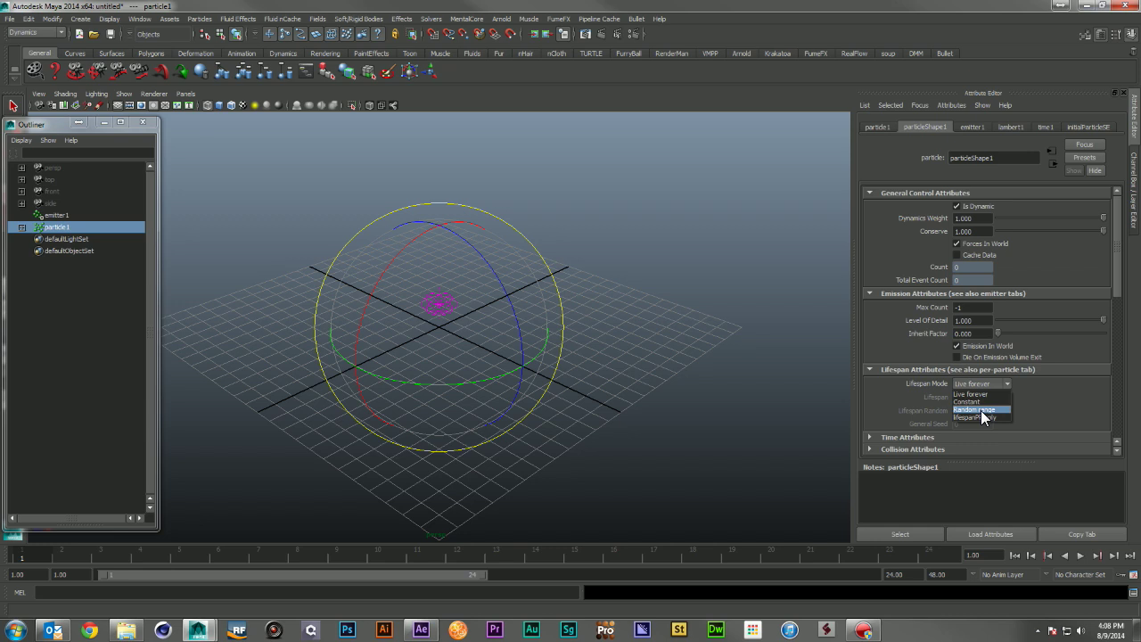
left_click(981, 410)
- Set both Lifespan and Lifespan Random of the particle shape to 0.25
left_click_drag(981, 398, 944, 398)
type(".25")
key("Return")
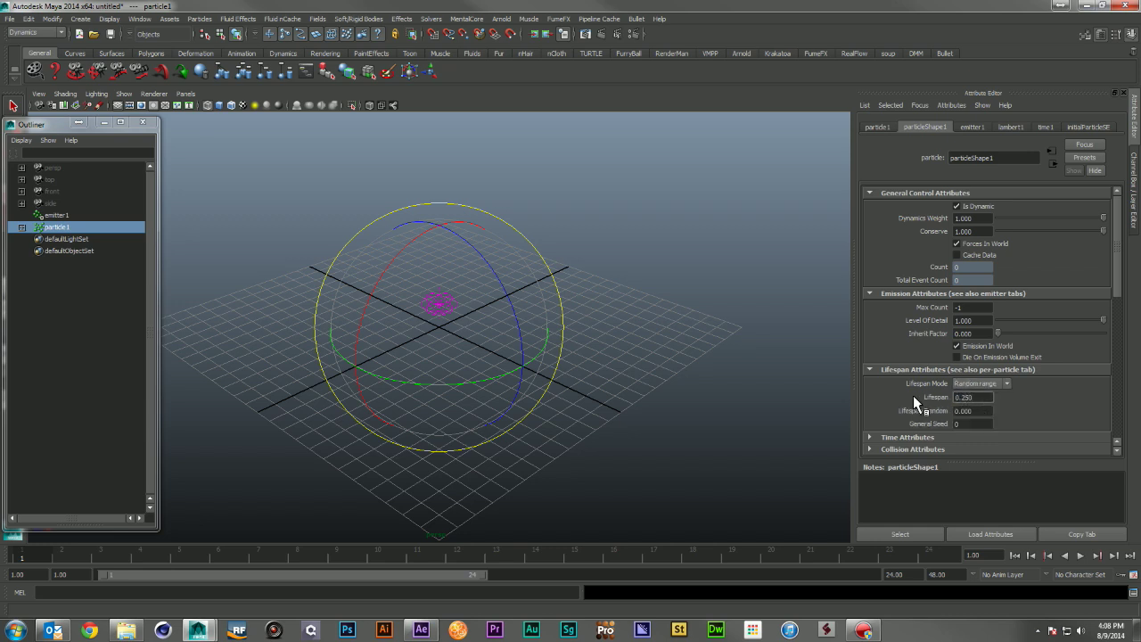
left_click(968, 413)
double_click(968, 413)
type("25")
- Extend the end of the playback range to frame 200
double_click(910, 574)
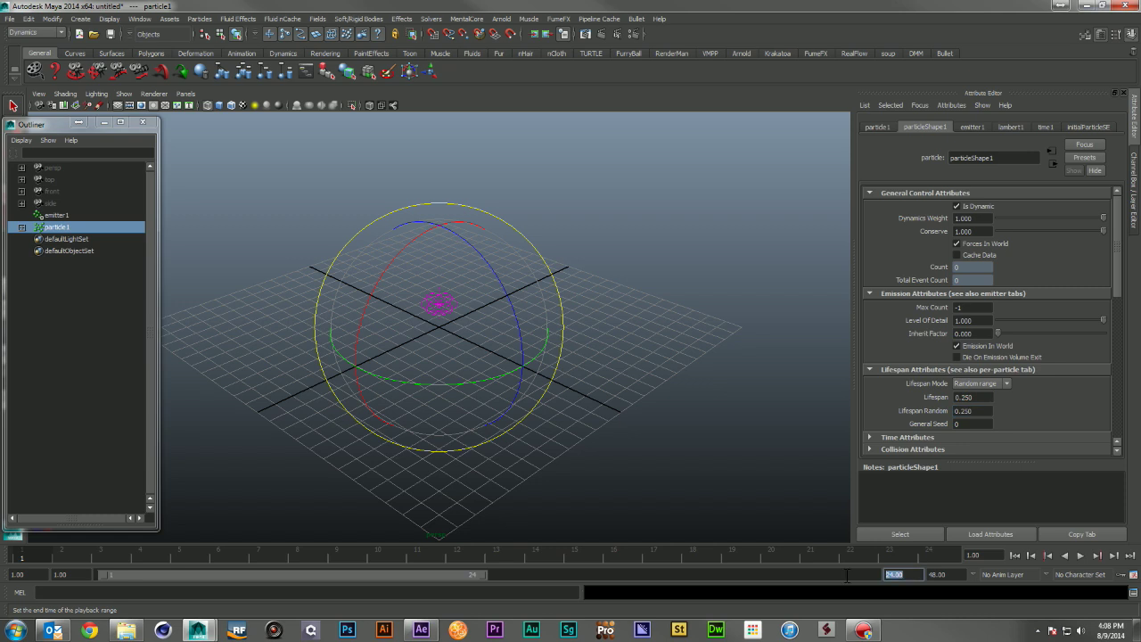
type("200")
key("Return")
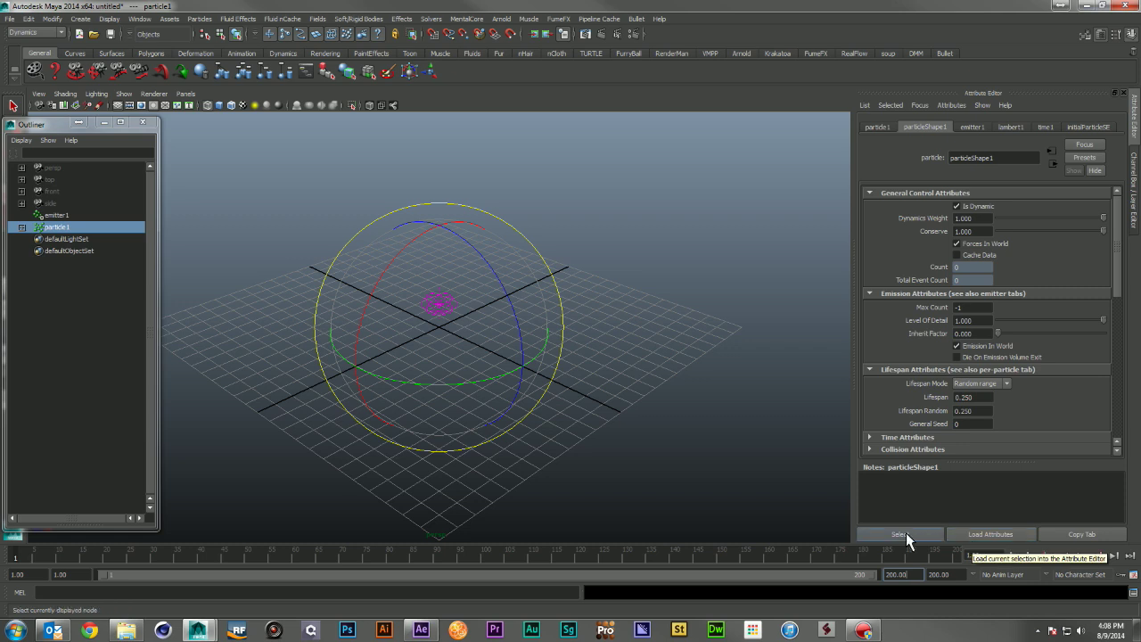
- Play the particle simulation, stop it after a few frames, and examine the particle spread from several angles
left_click_drag(683, 326, 600, 326, "alt")
middle_click_drag(600, 326, 618, 378, "alt")
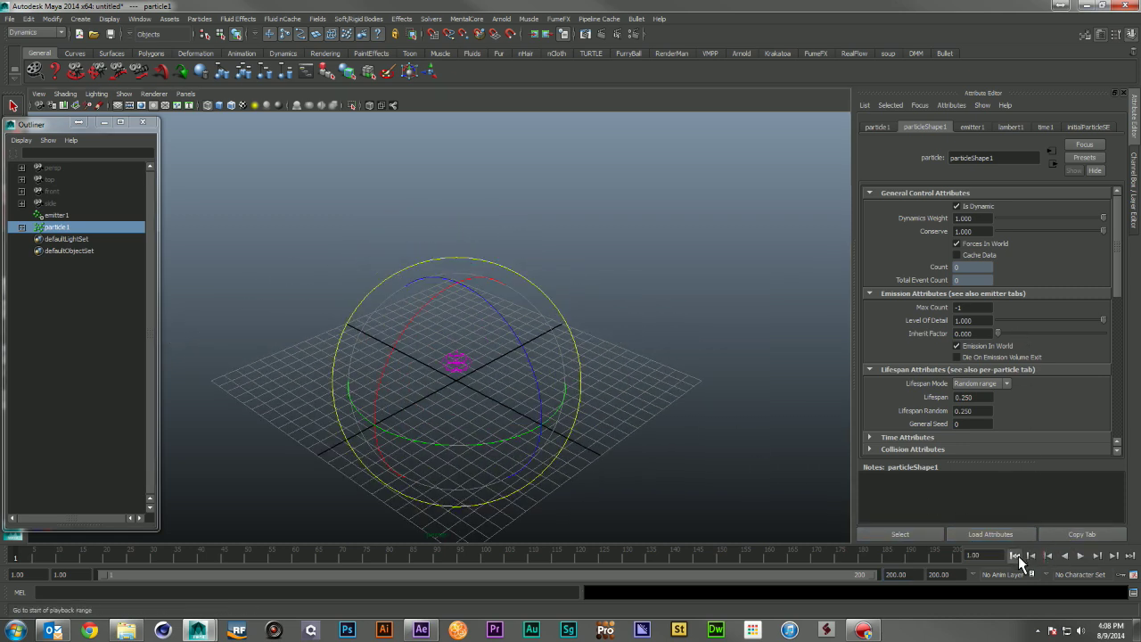
left_click(1080, 555)
left_click(1081, 555)
left_click_drag(703, 446, 743, 423, "alt")
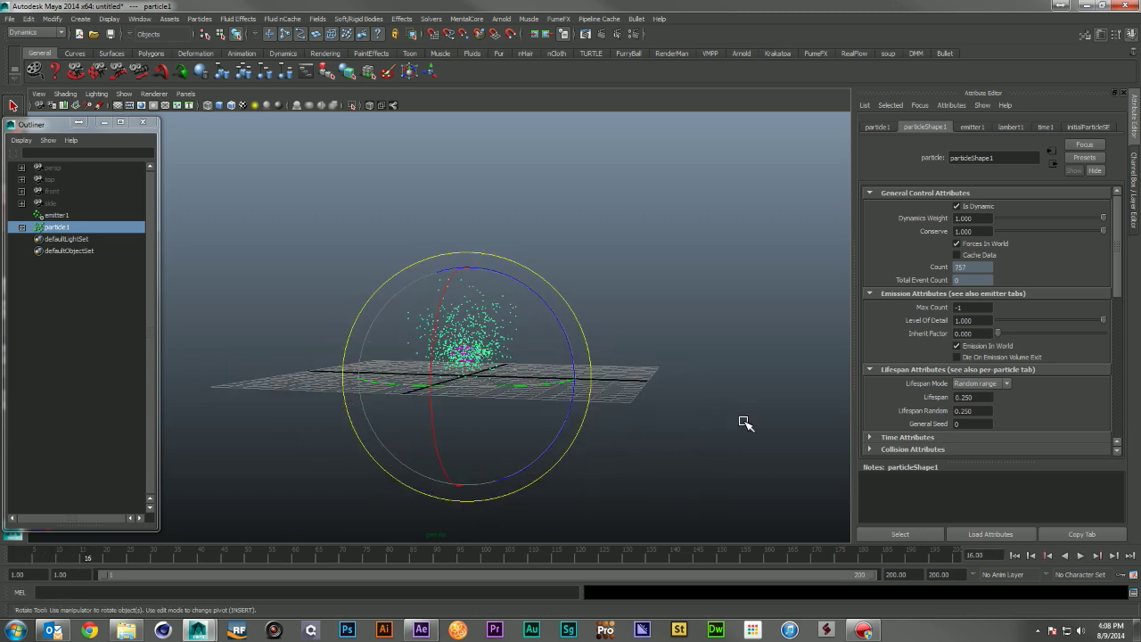
left_click_drag(602, 362, 571, 383, "alt")
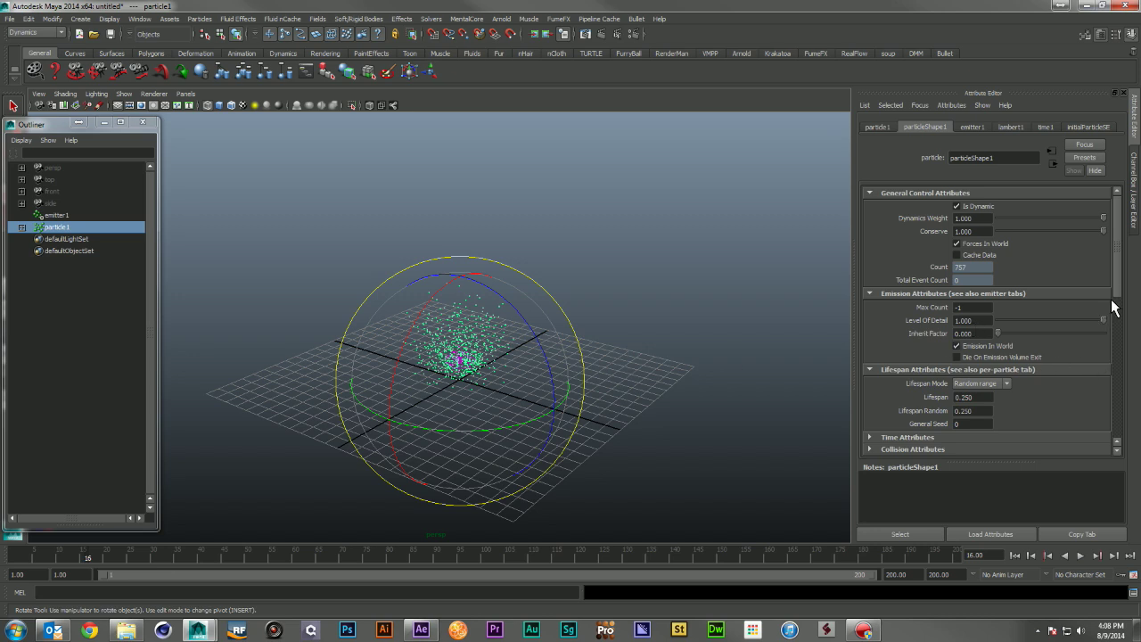
- Select emitter1 and raise its rate to 5000 particles per second
left_click(50, 215)
scroll(968, 298, "up", 5)
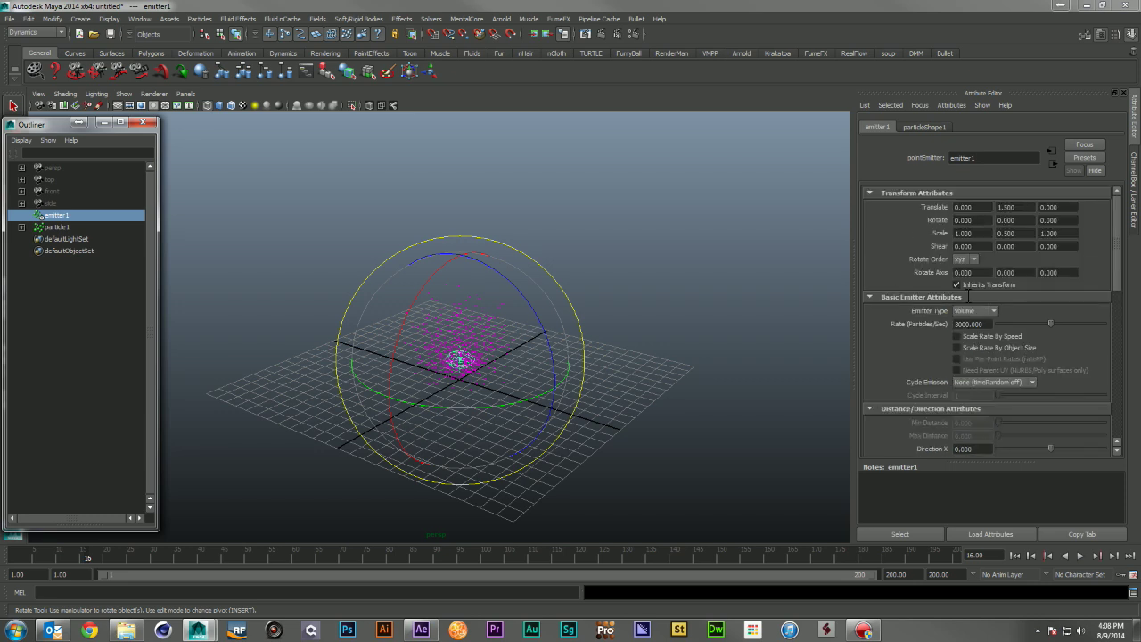
left_click(957, 325)
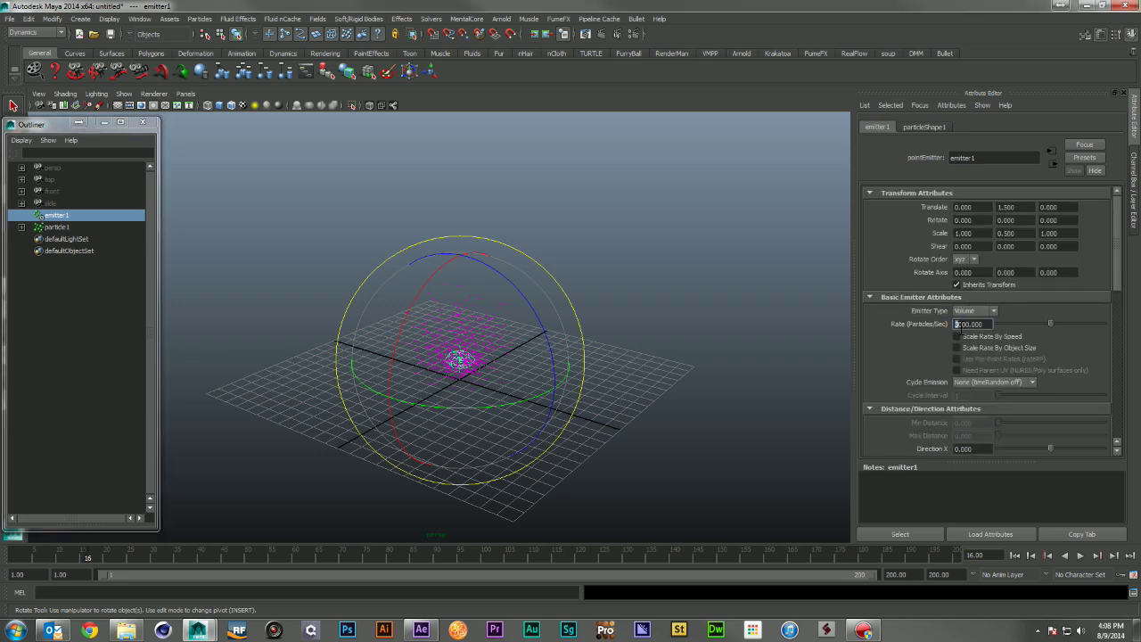
key("Return")
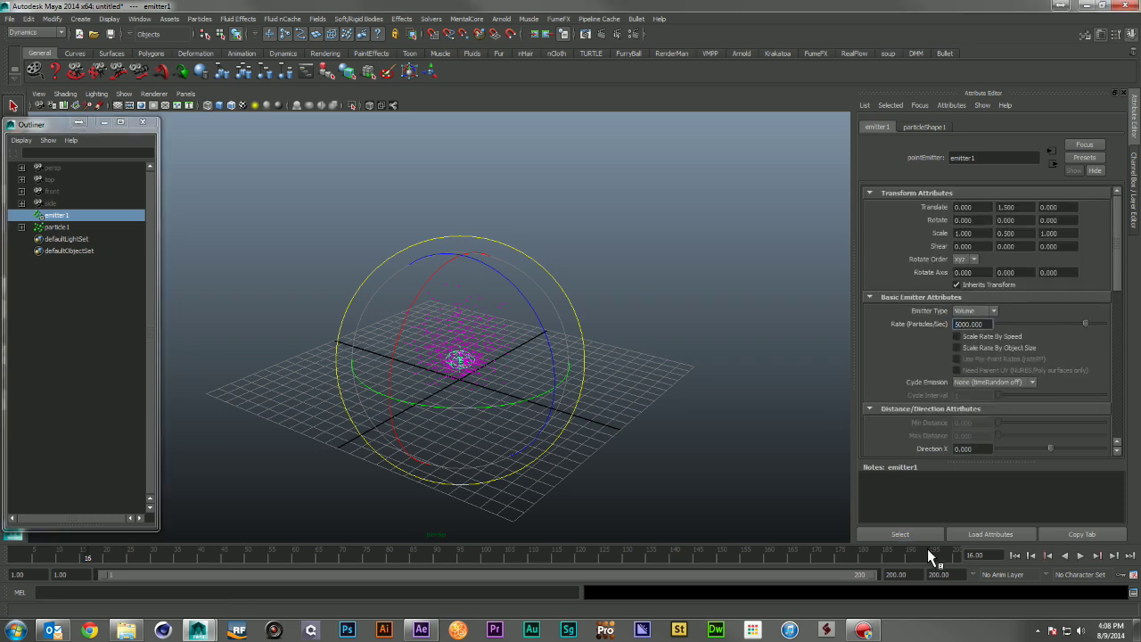
- Set a key on the emitter's 5000 rate at frame 5
left_click(1015, 555)
left_click(37, 557)
right_click(975, 329)
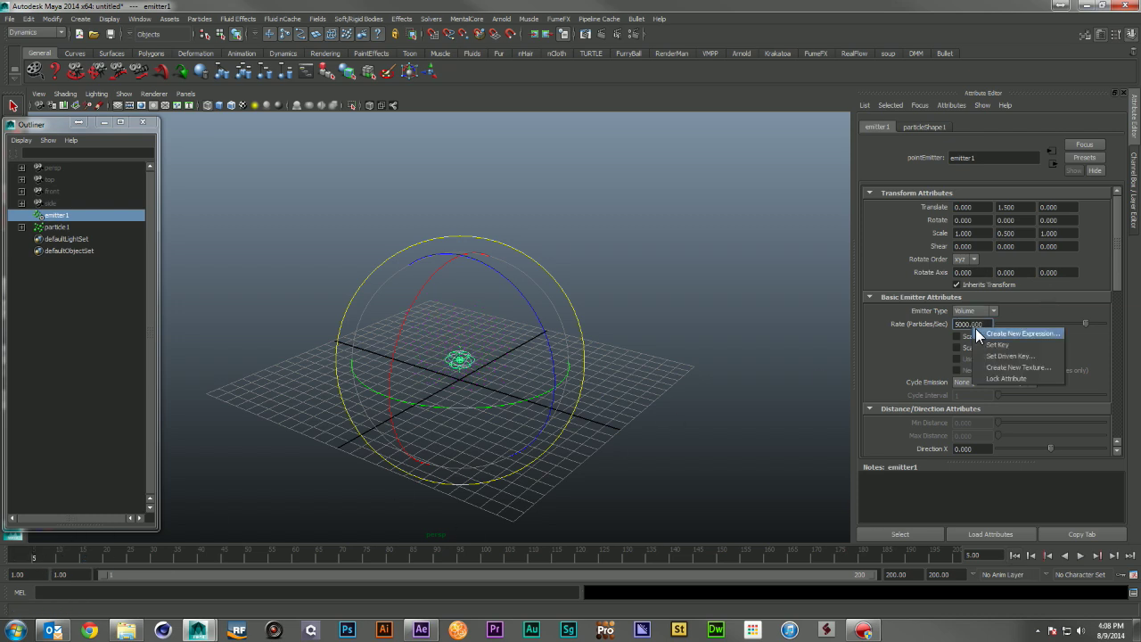
left_click(1006, 348)
- Key the emitter's rate at 0 on frame 6
left_click(1096, 555)
double_click(954, 324)
type("0")
key("Return")
right_click(980, 326)
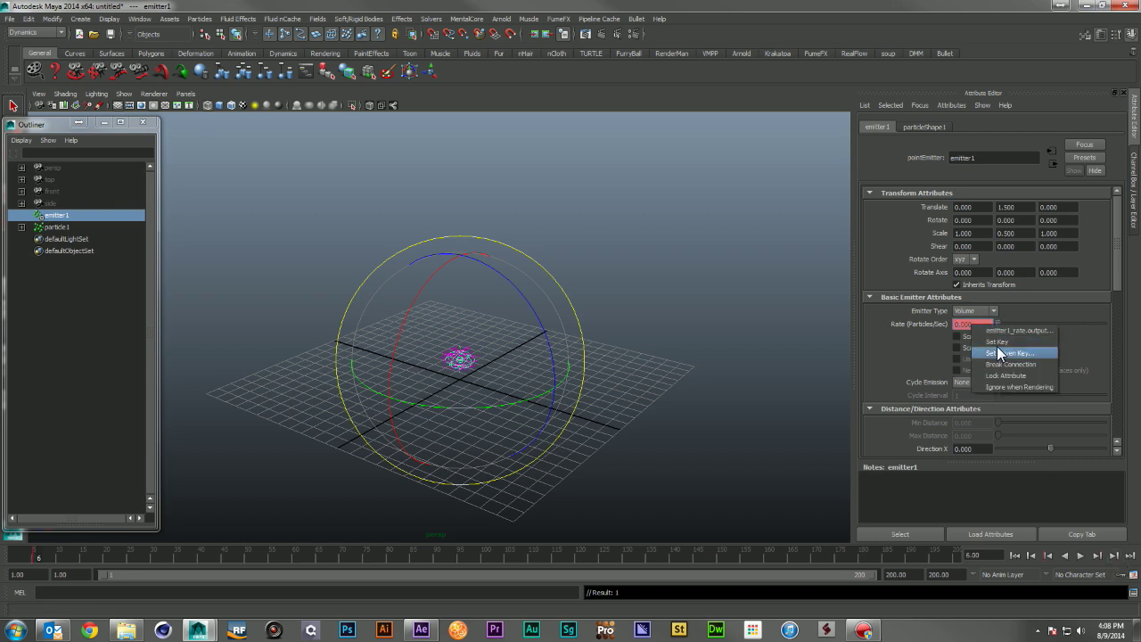
left_click(997, 343)
- Play the animation from the start to check the keyed particle burst
left_click(1047, 555)
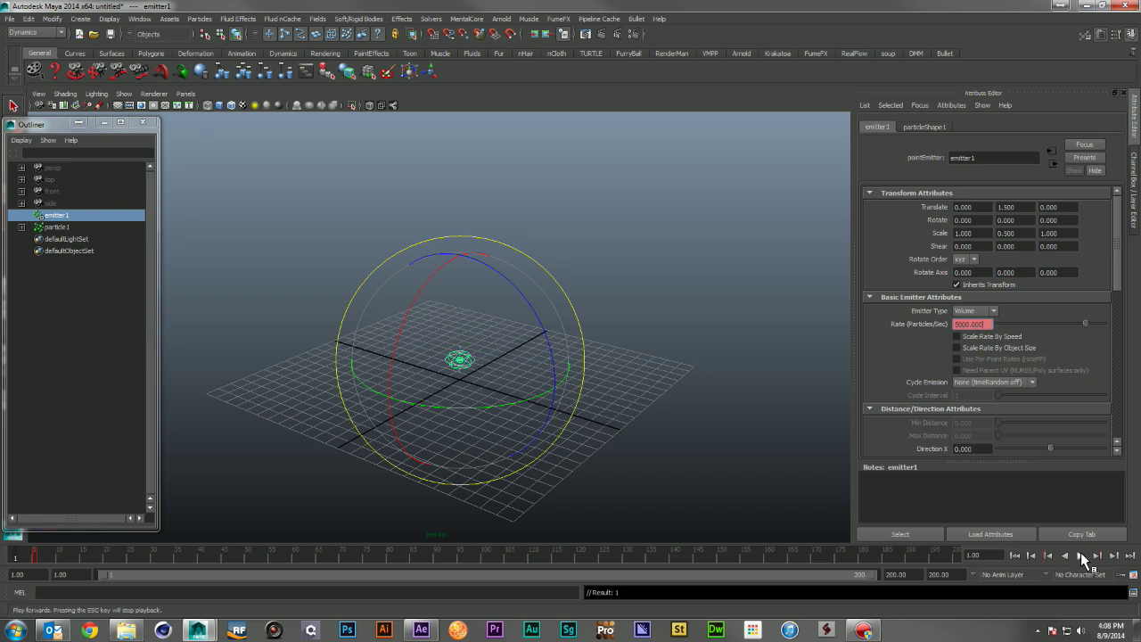
left_click(1080, 555)
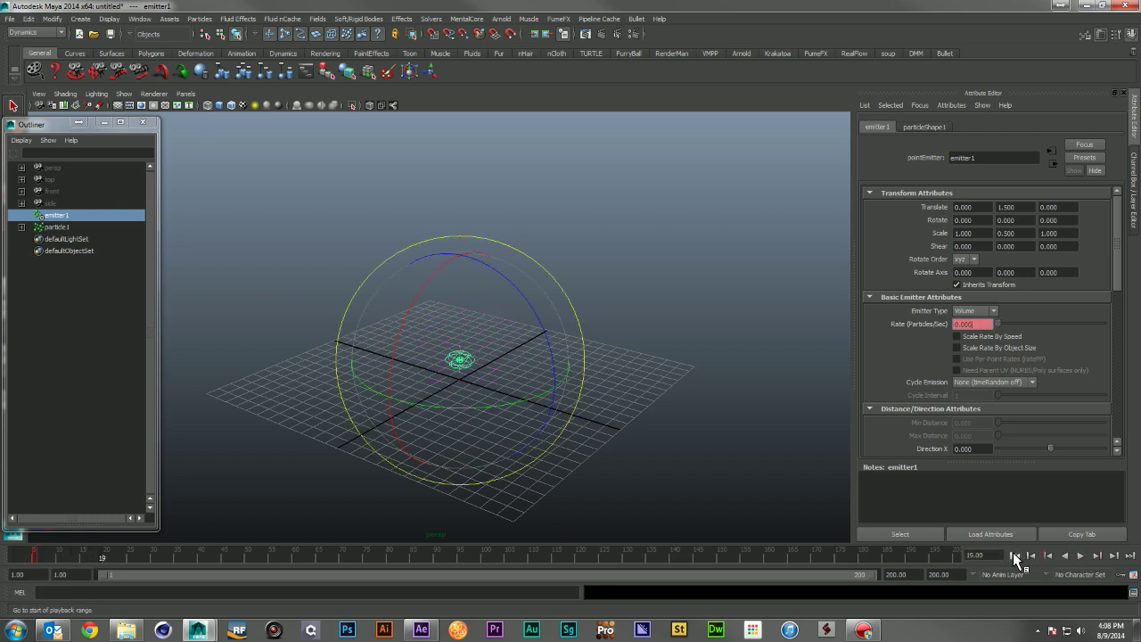
- Replay the keyed burst briefly and return to the first frame
left_click(1081, 554)
left_click(1077, 557)
left_click(1014, 555)
- Set the emitter's rate to 7500 particles per second at frame 5 and key it
left_click_drag(37, 549, 41, 548)
left_click(33, 553)
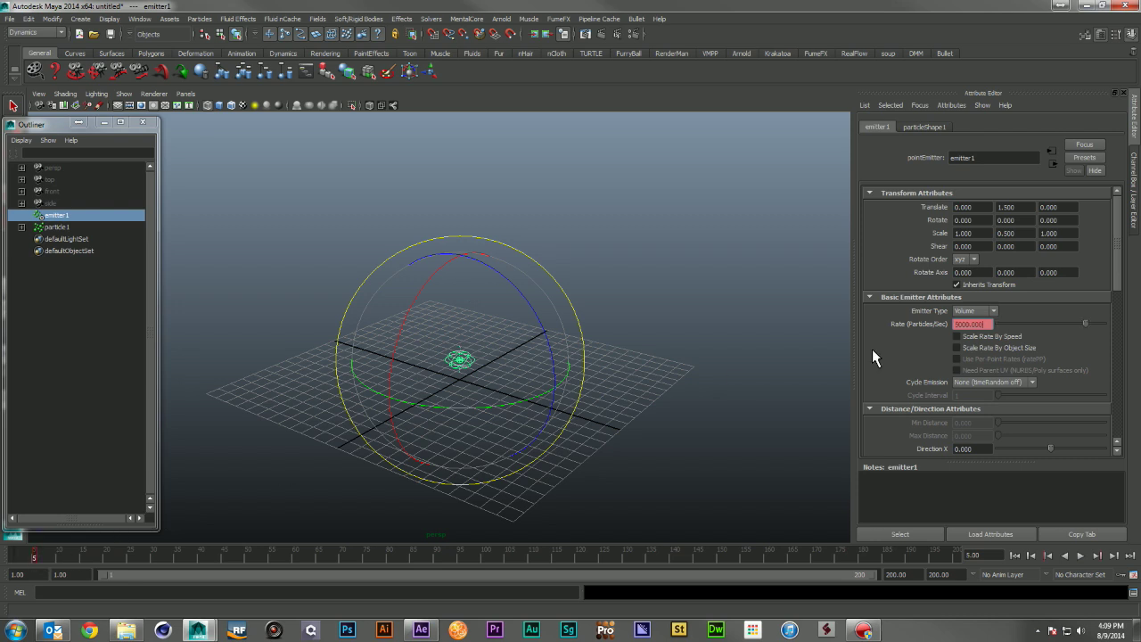
type("7500")
key("Return")
right_click(962, 328)
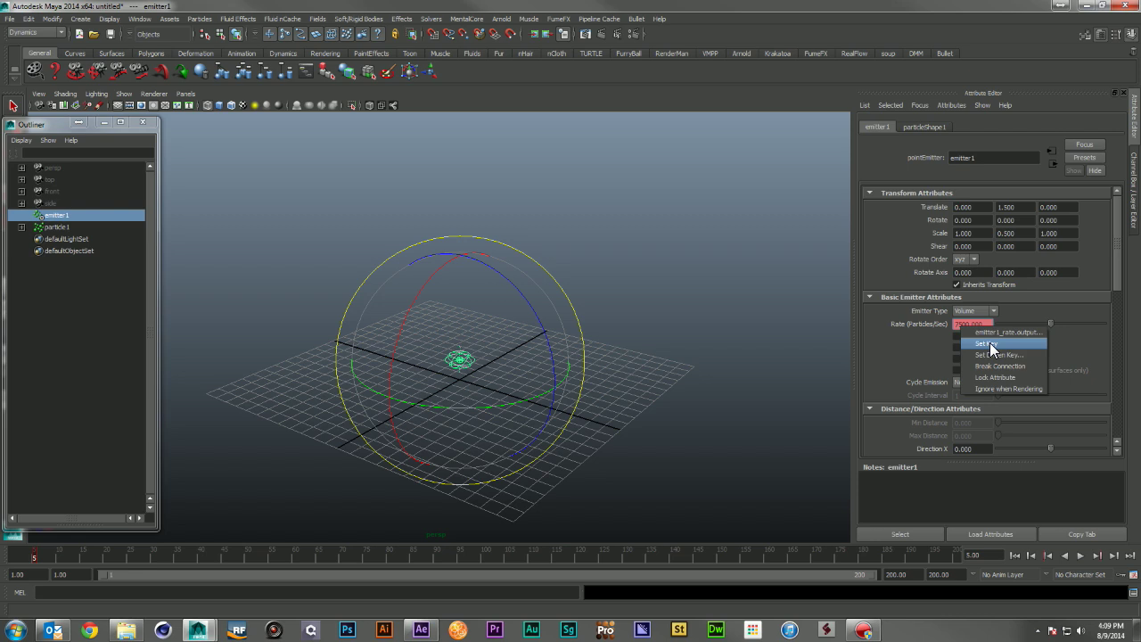
left_click(990, 348)
- Play the burst at the new emission rate and examine its shape from a low angle
left_click(1079, 555)
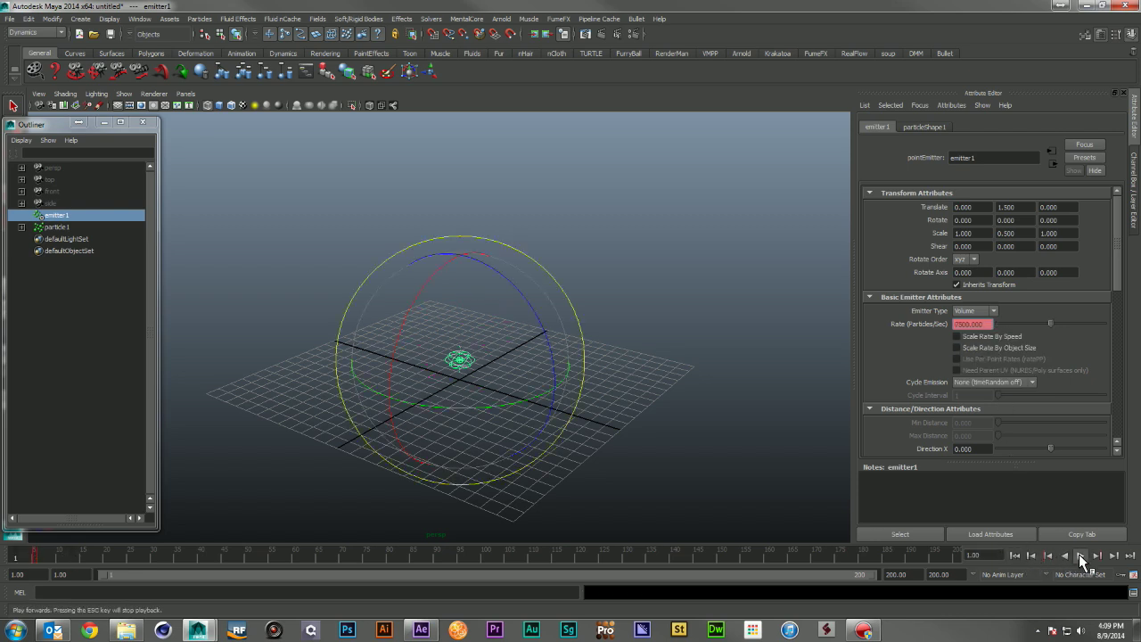
left_click(1079, 554)
left_click_drag(571, 428, 540, 374, "alt")
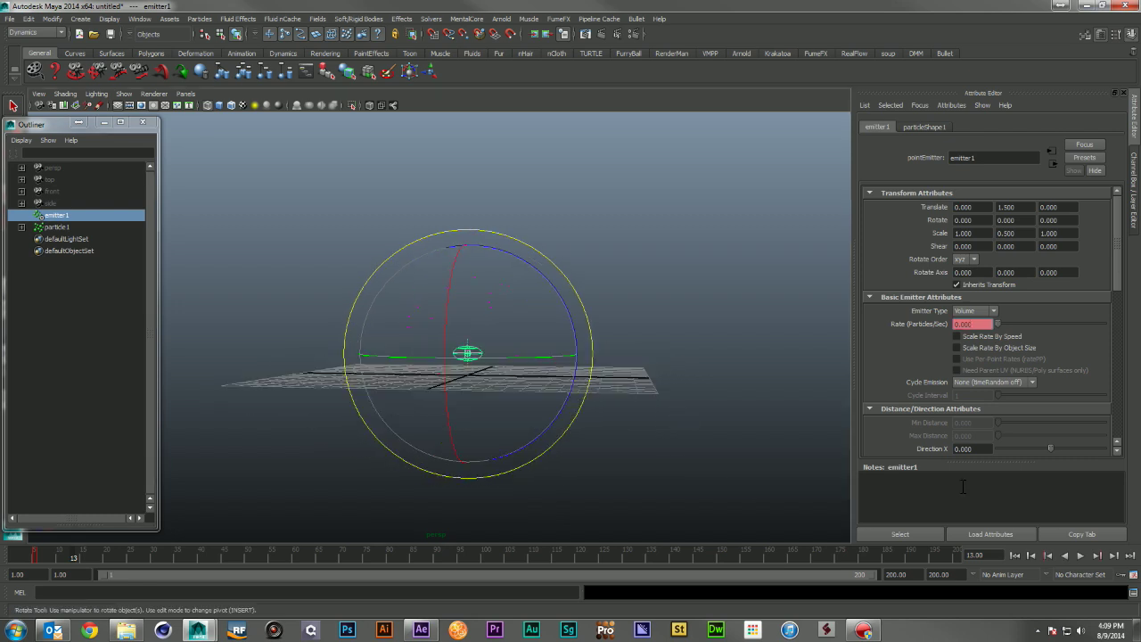
left_click(1082, 557)
left_click(1083, 558)
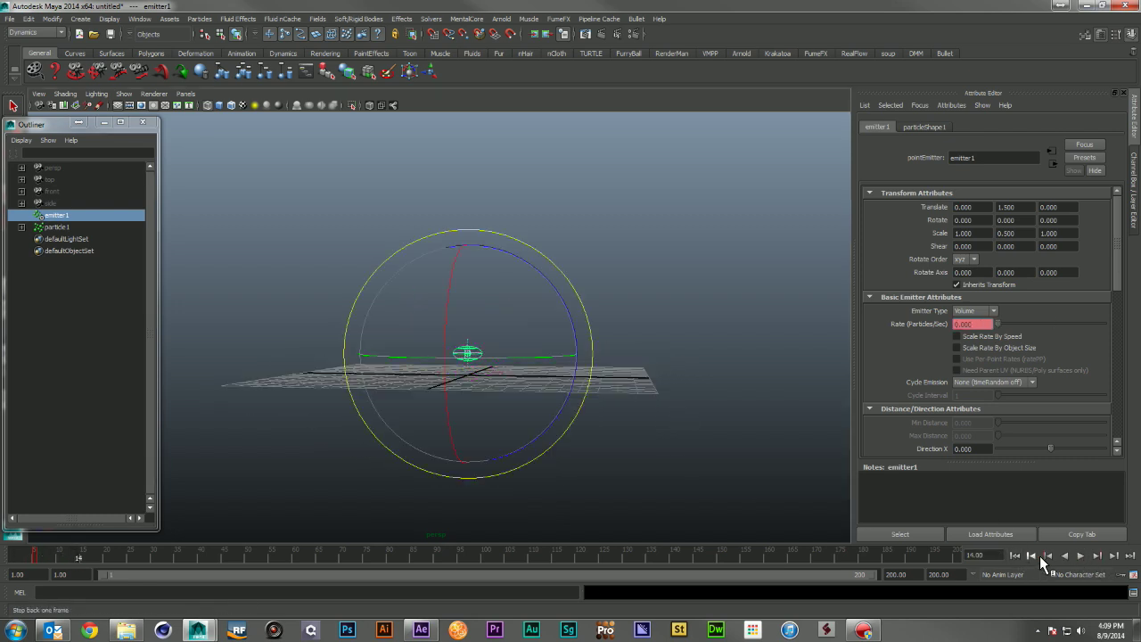
left_click(1015, 555)
left_click_drag(645, 395, 588, 419, "alt")
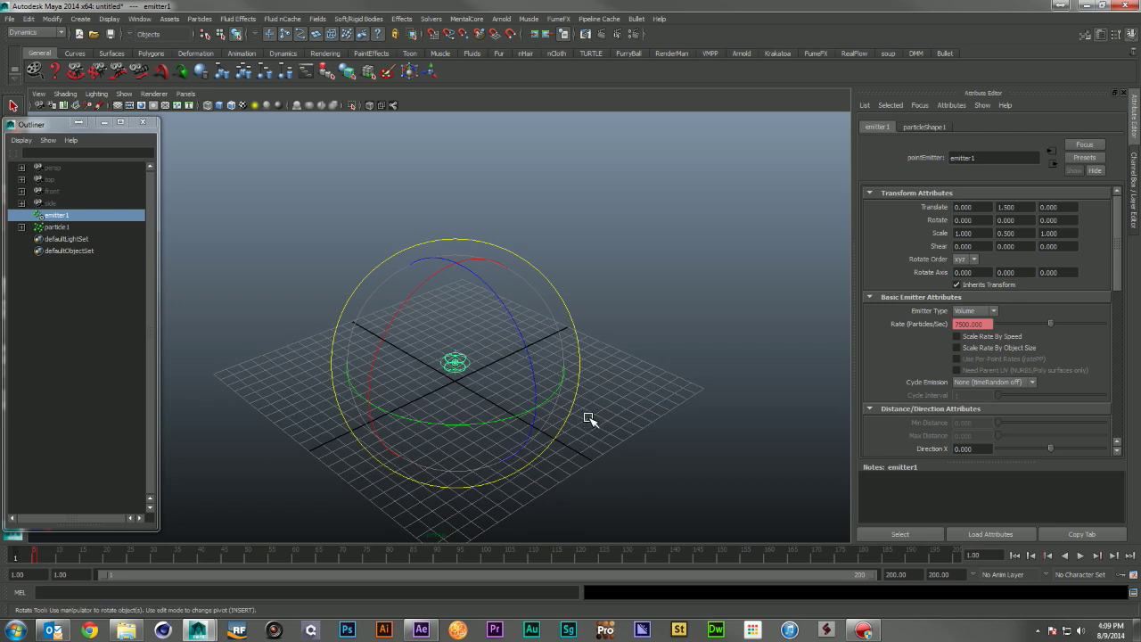
- Select particle1 and add a turbulence field affecting it
left_click(52, 226)
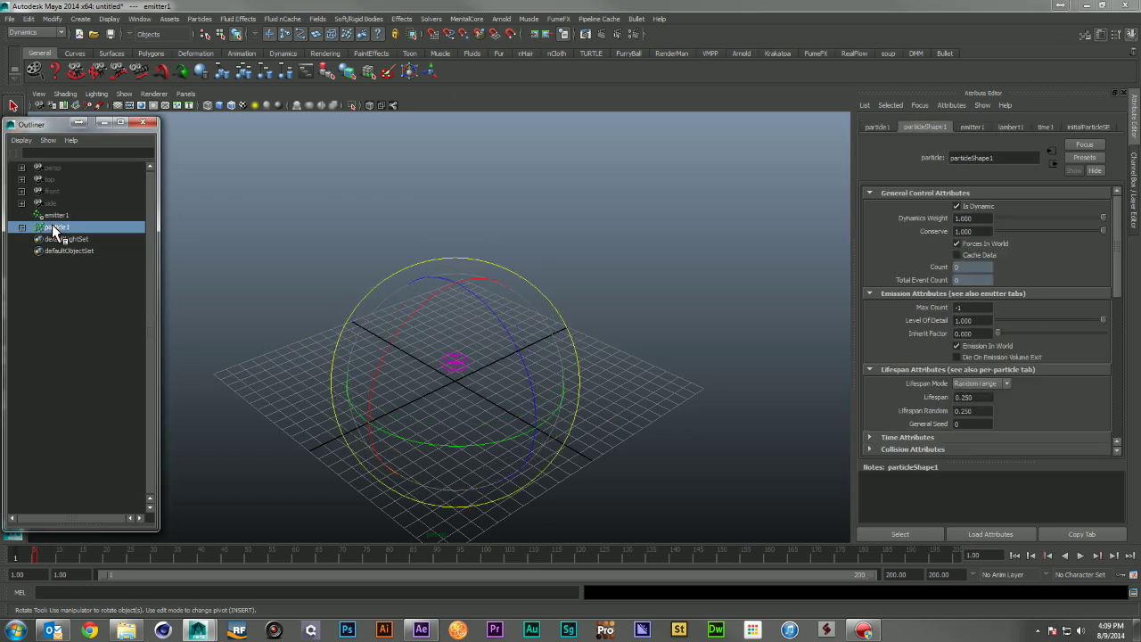
left_click(317, 19)
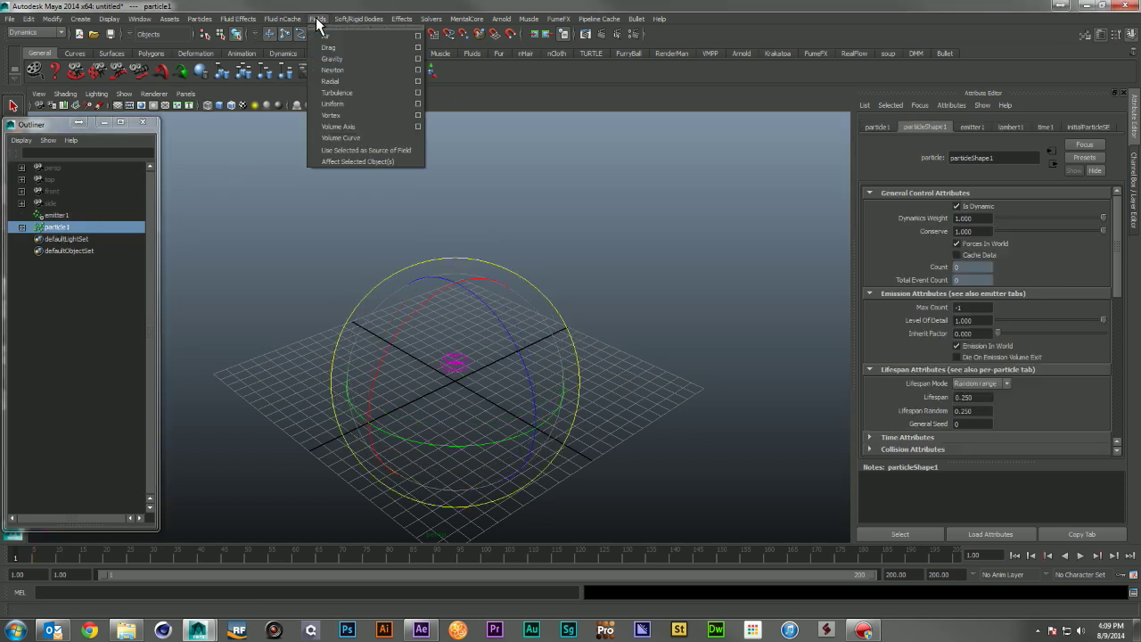
left_click(346, 94)
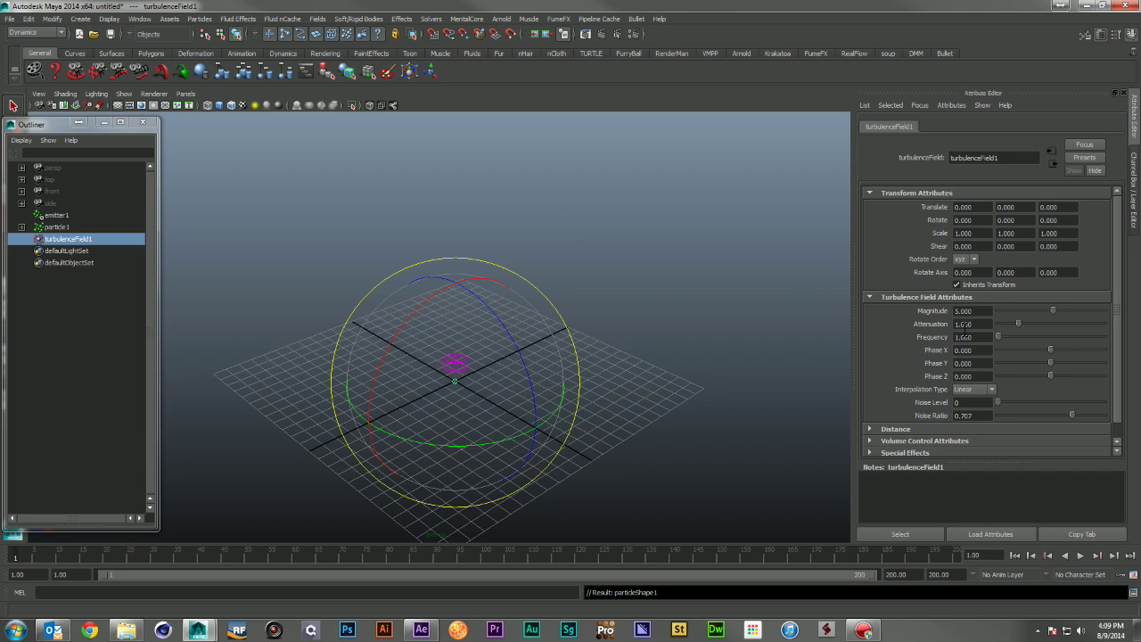
- Set the turbulence field's attenuation to 0 and its magnitude to 100
double_click(974, 326)
type("0")
key("Return")
double_click(980, 312)
- Play the simulation several times and examine the turbulence's effect on the particles from different angles
left_click(1077, 557)
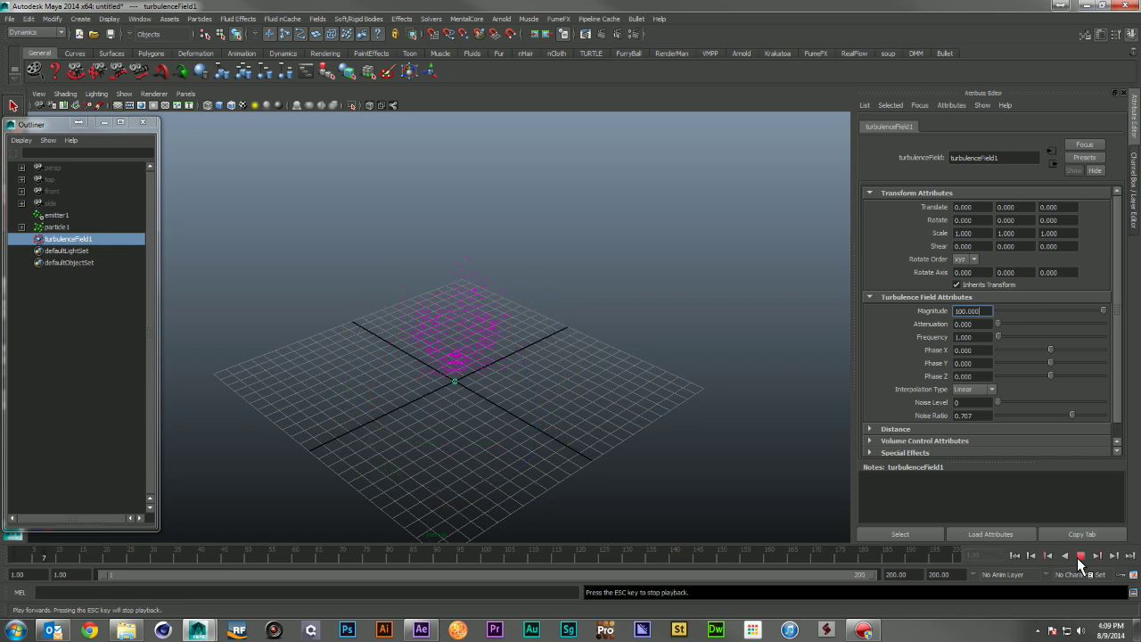
left_click_drag(565, 431, 548, 386, "alt")
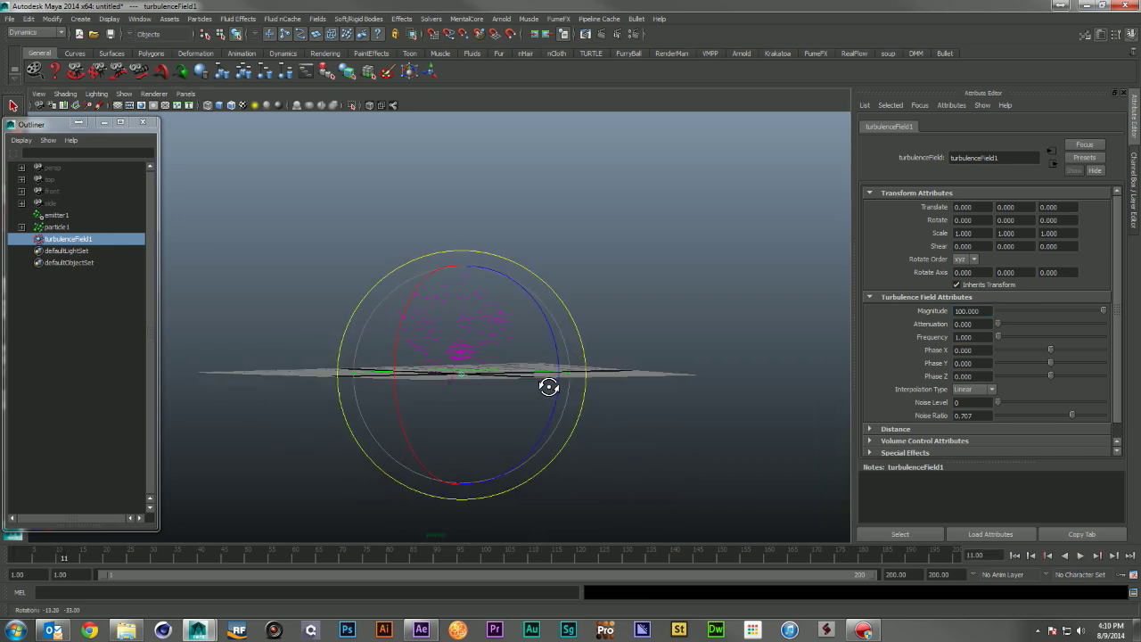
left_click(1015, 556)
left_click(1086, 556)
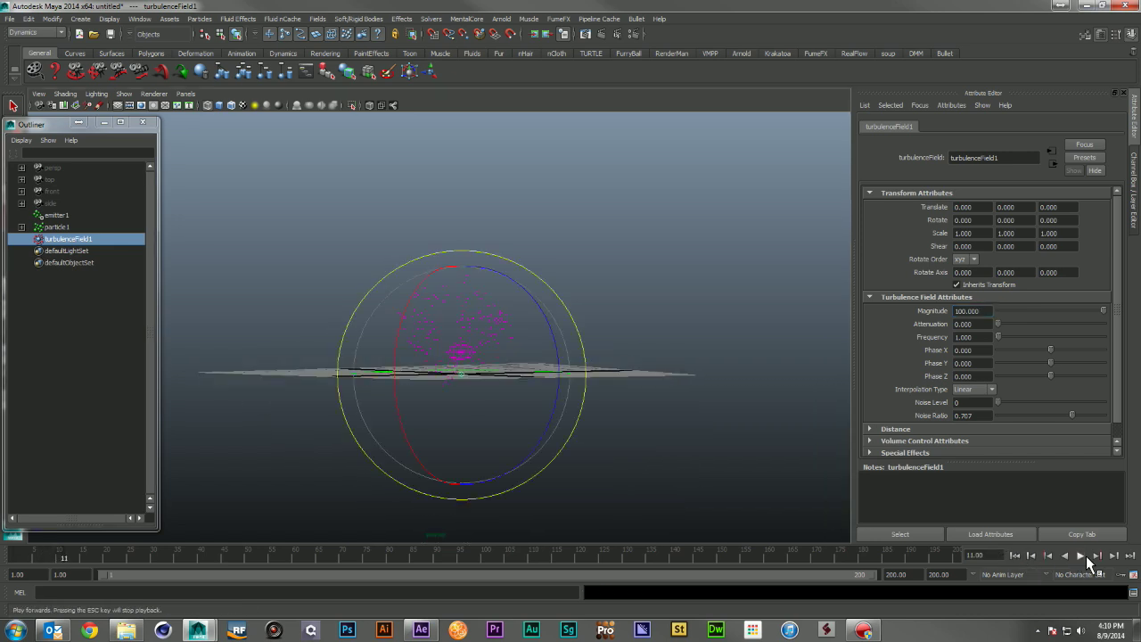
left_click_drag(556, 316, 535, 333, "alt")
right_click_drag(535, 334, 713, 393, "alt")
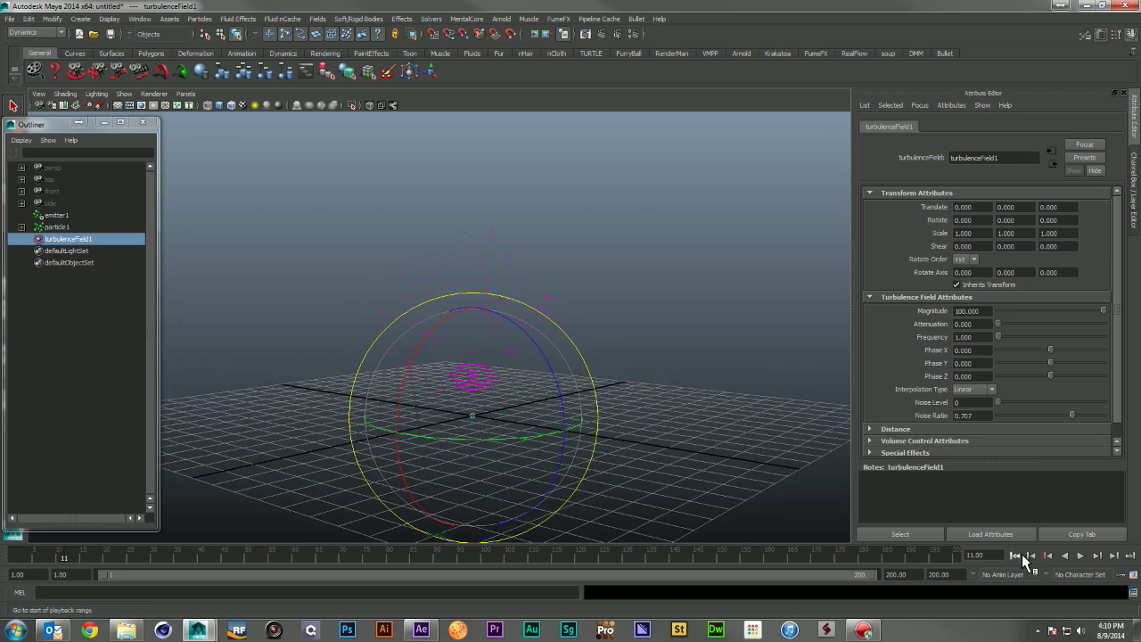
left_click(1015, 556)
left_click(1081, 556)
left_click_drag(625, 416, 693, 408, "alt")
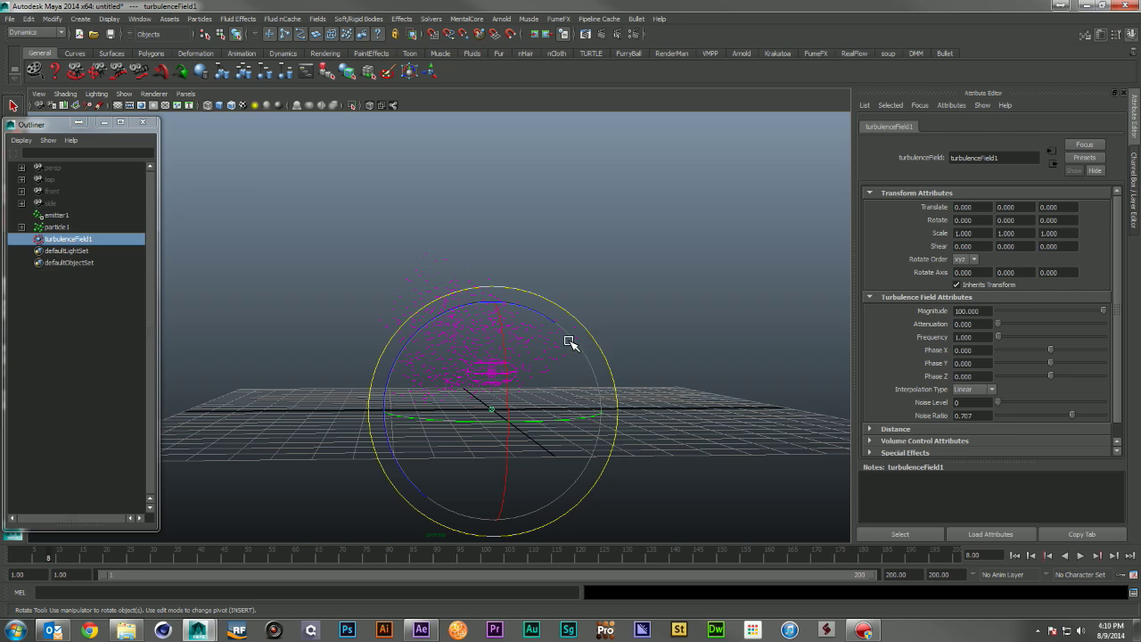
left_click_drag(493, 345, 453, 393, "alt")
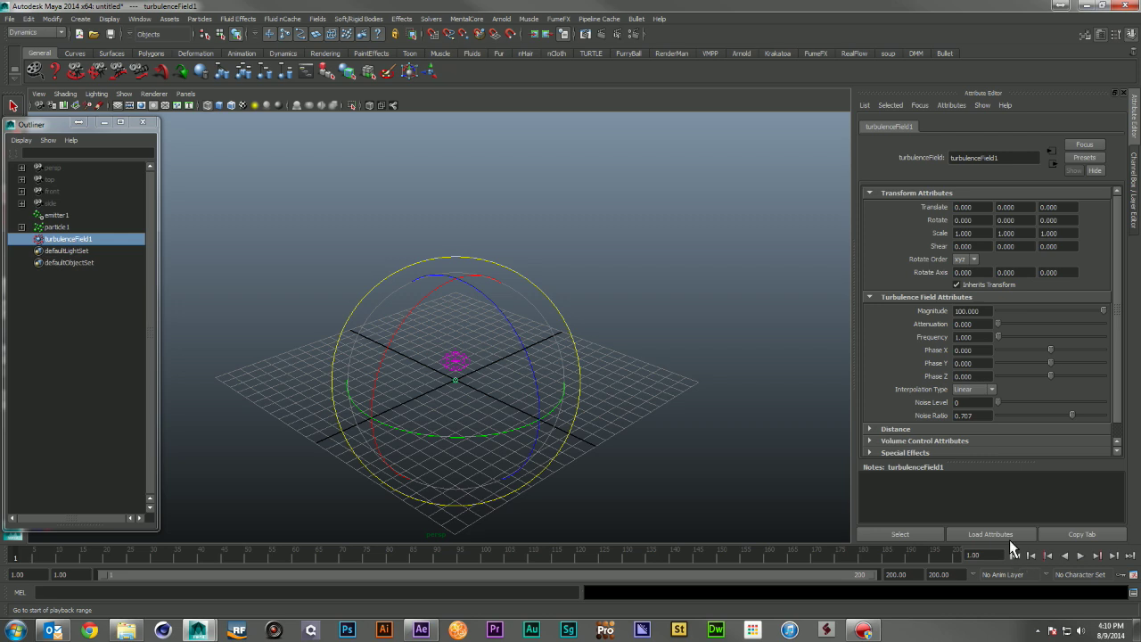
- Set the turbulence field's frequency to 2
left_click(971, 337)
type("2")
key("Return")
- Replay the burst from the first frame and examine how the raised turbulence frequency breaks up the particles
left_click(1020, 557)
left_click(1079, 555)
left_click_drag(702, 443, 630, 387, "alt")
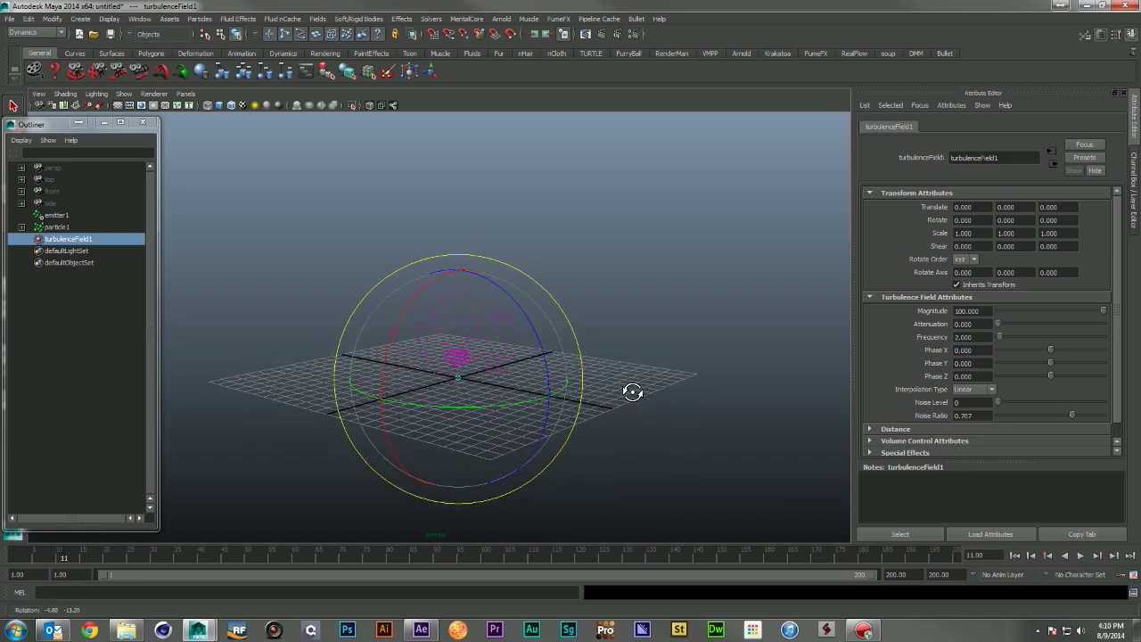
key("super")
left_click(1015, 556)
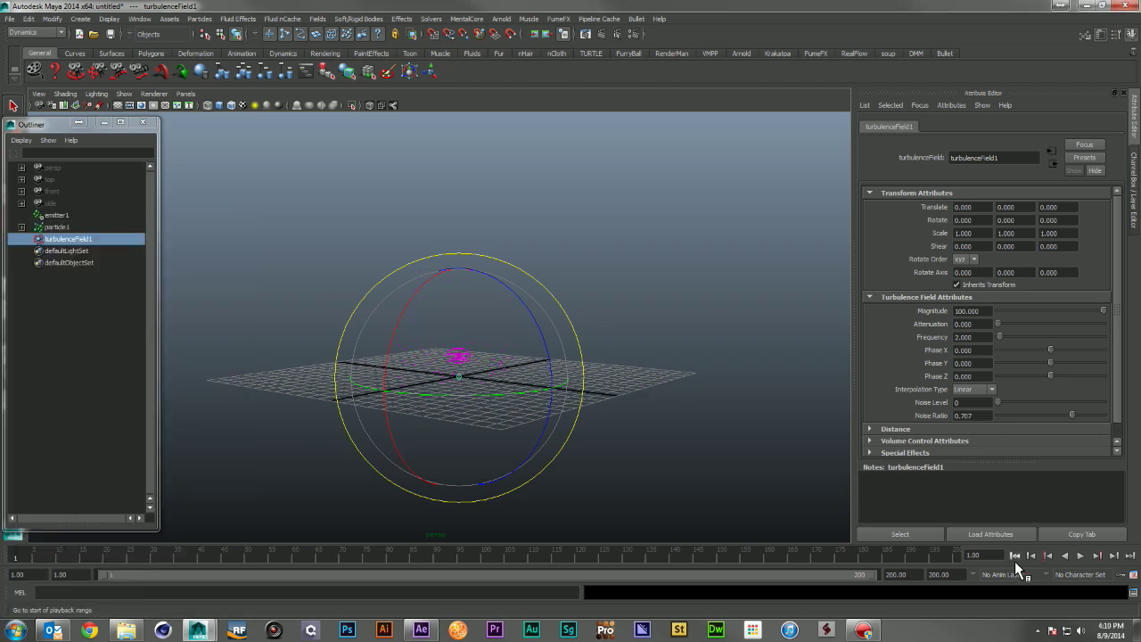
left_click(1077, 558)
right_click_drag(473, 375, 488, 381, "alt")
left_click_drag(488, 381, 482, 410, "alt")
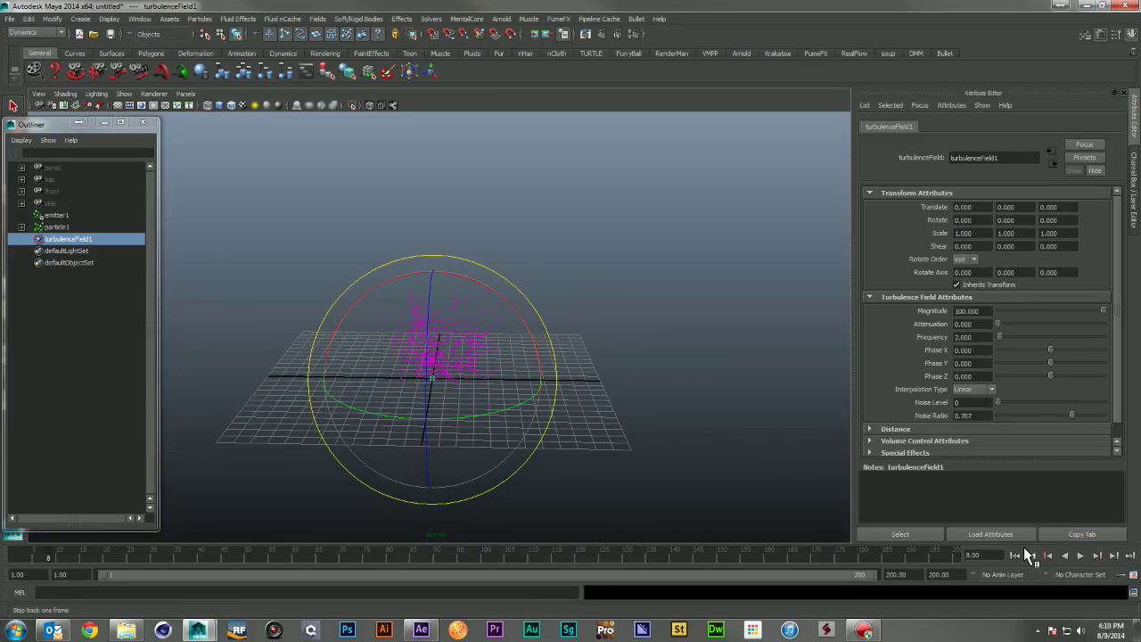
left_click(1015, 556)
- Try a turbulence frequency of 10
left_click(990, 337)
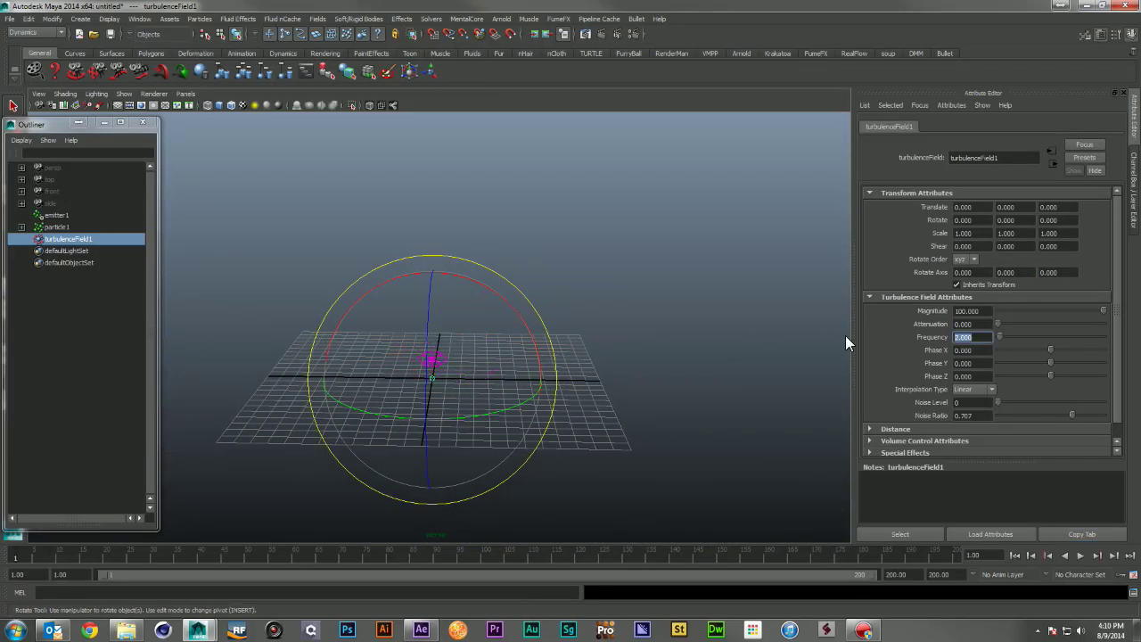
type("10")
key("Return")
- Play the burst at the higher turbulence frequency and examine the particle spread from several sides
left_click(1079, 555)
left_click_drag(589, 390, 726, 474, "alt")
key("alt+shift+v")
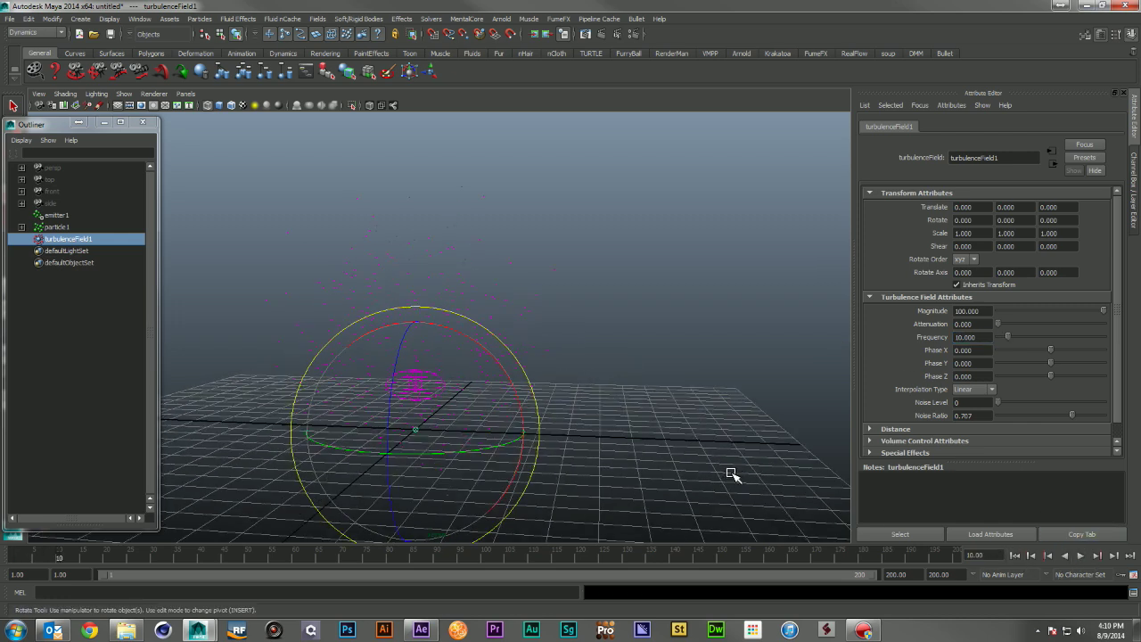
left_click(1079, 556)
left_click_drag(535, 437, 607, 412, "alt")
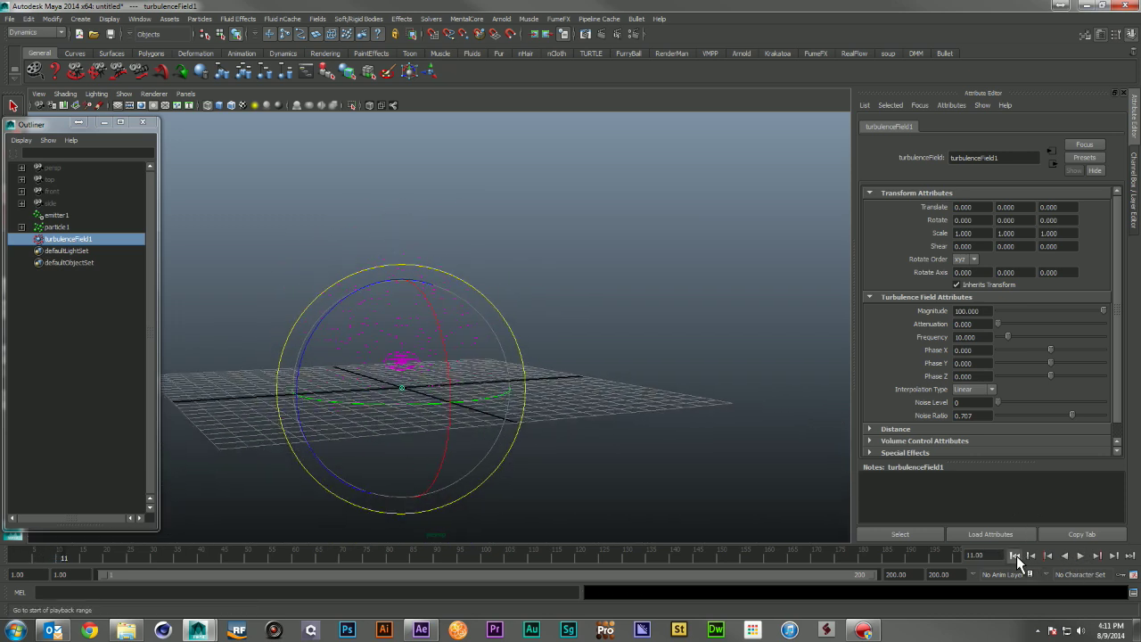
left_click(1066, 556)
left_click_drag(542, 401, 634, 405, "alt")
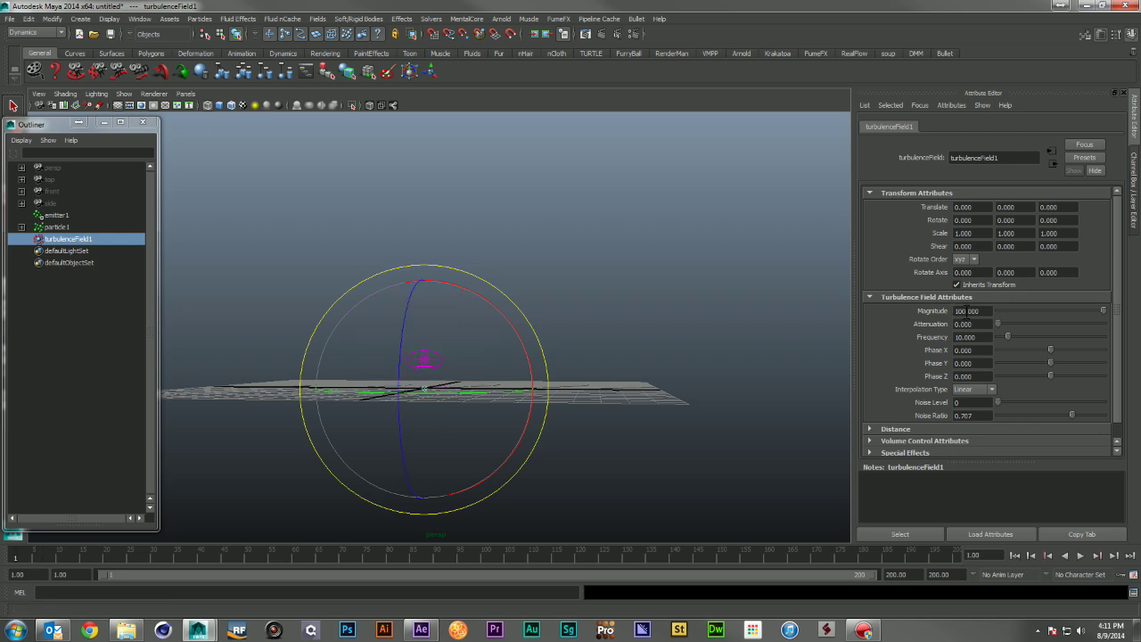
- Return the turbulence field's frequency to 2
double_click(979, 339)
type("2")
key("Return")
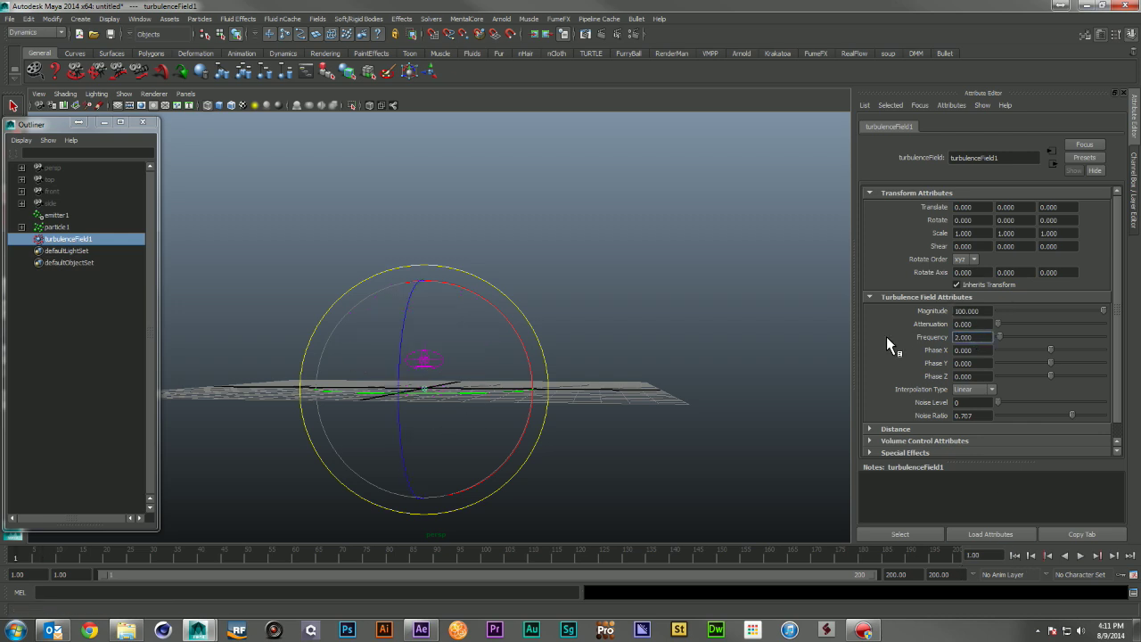
- Play the burst with the field deselected, and again with particle1 selected, to examine the final particle motion
left_click(545, 339)
left_click_drag(666, 283, 459, 333, "alt")
middle_click_drag(460, 333, 522, 331, "alt")
left_click(1081, 555)
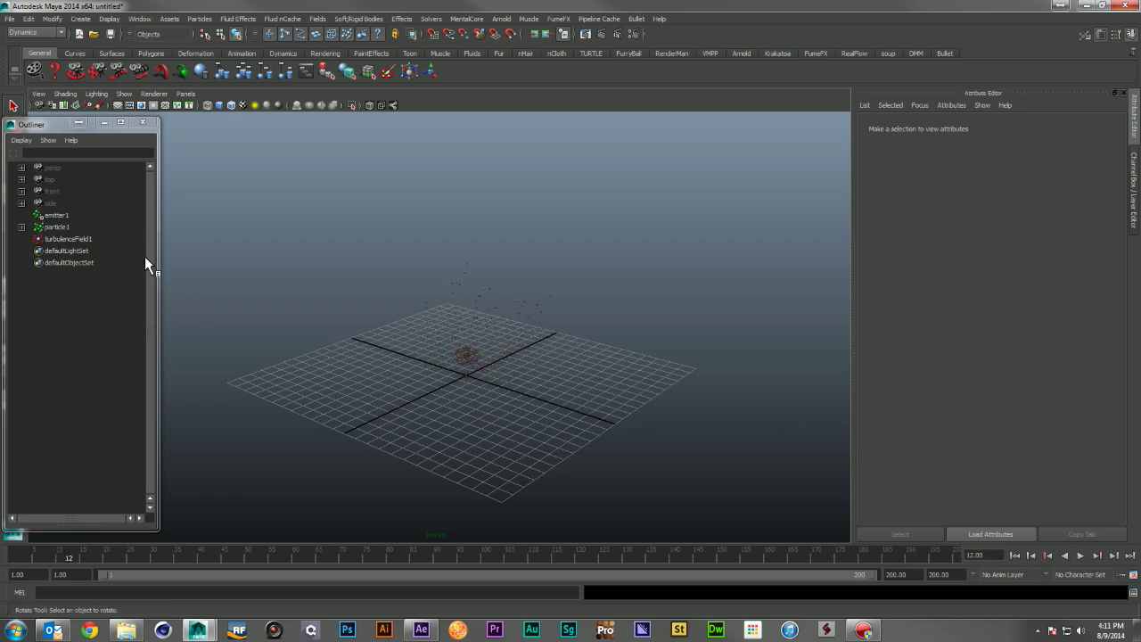
left_click(67, 226)
left_click(1013, 556)
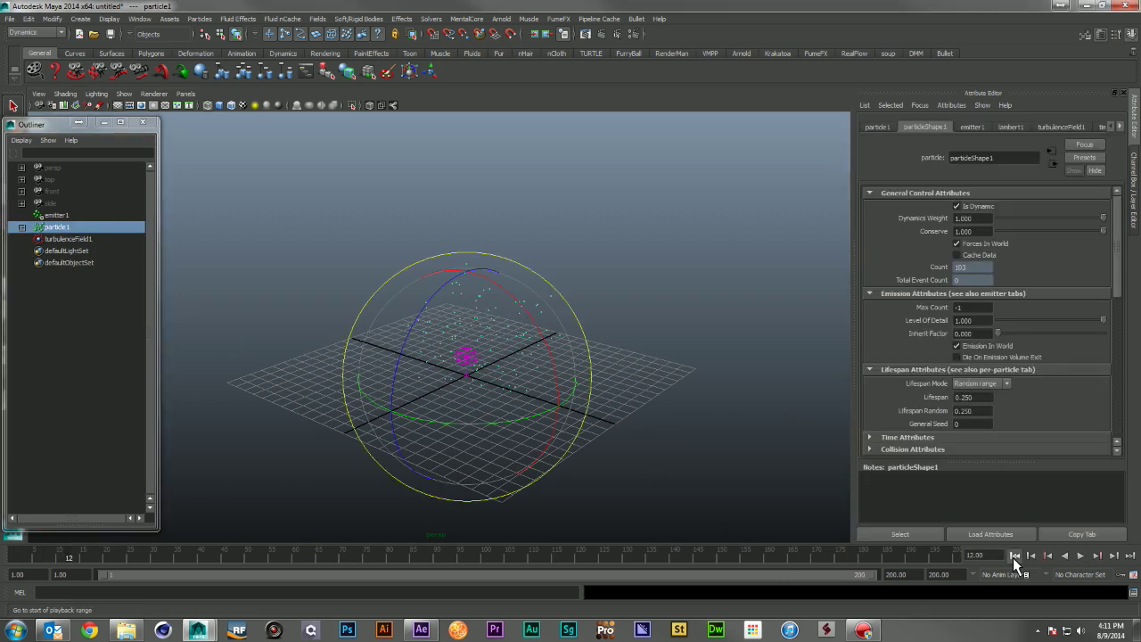
left_click(1081, 555)
left_click_drag(612, 478, 545, 389, "alt")
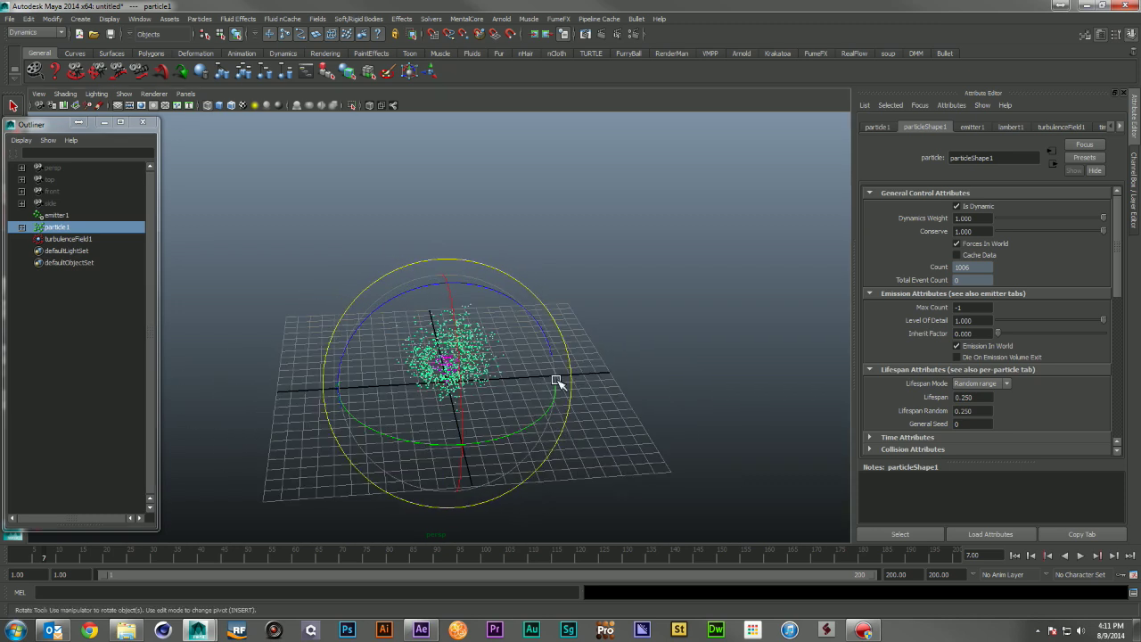
- Save the scene as pb_fluids_explosion_base.mb in the scenes folder, replacing the existing file
left_click(589, 246)
key("ctrl+shift+s")
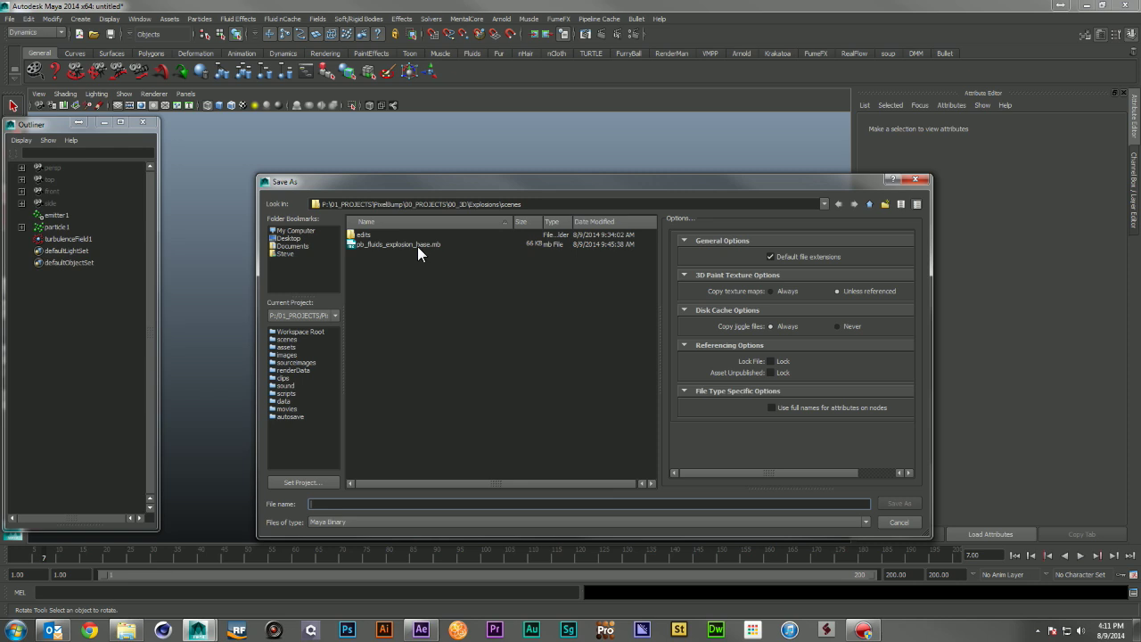
left_click(418, 246)
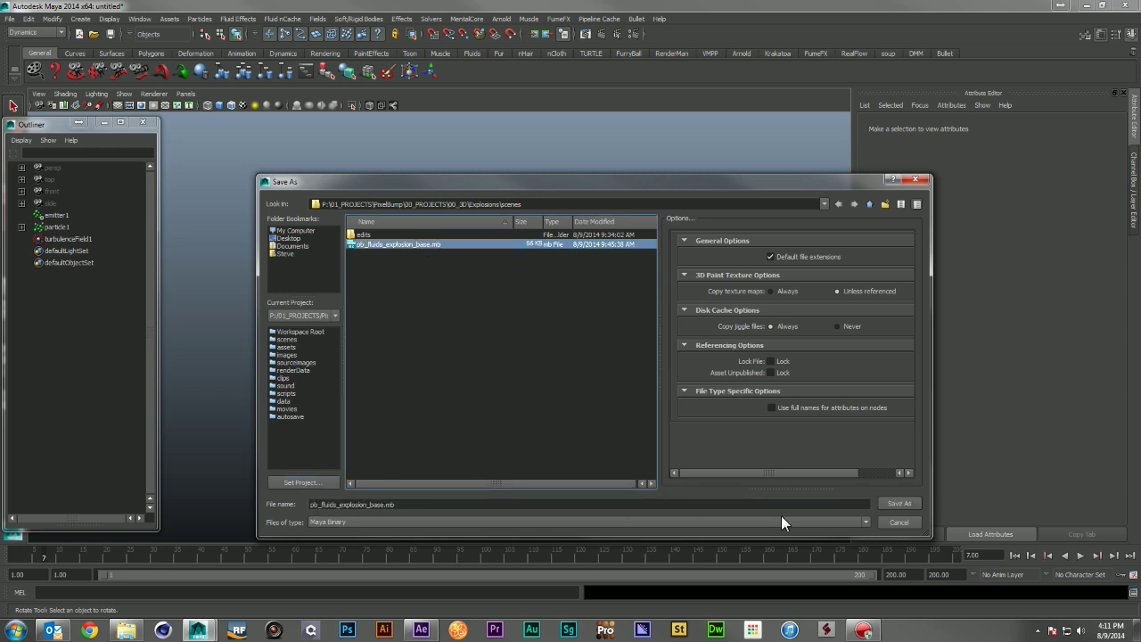
left_click(902, 505)
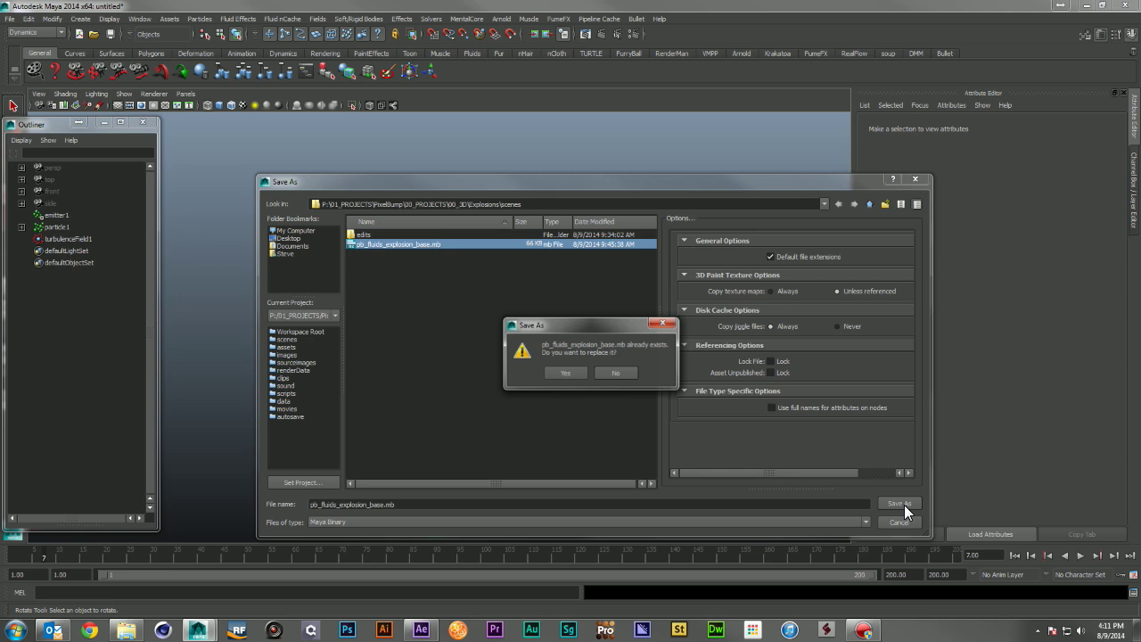
left_click(570, 378)
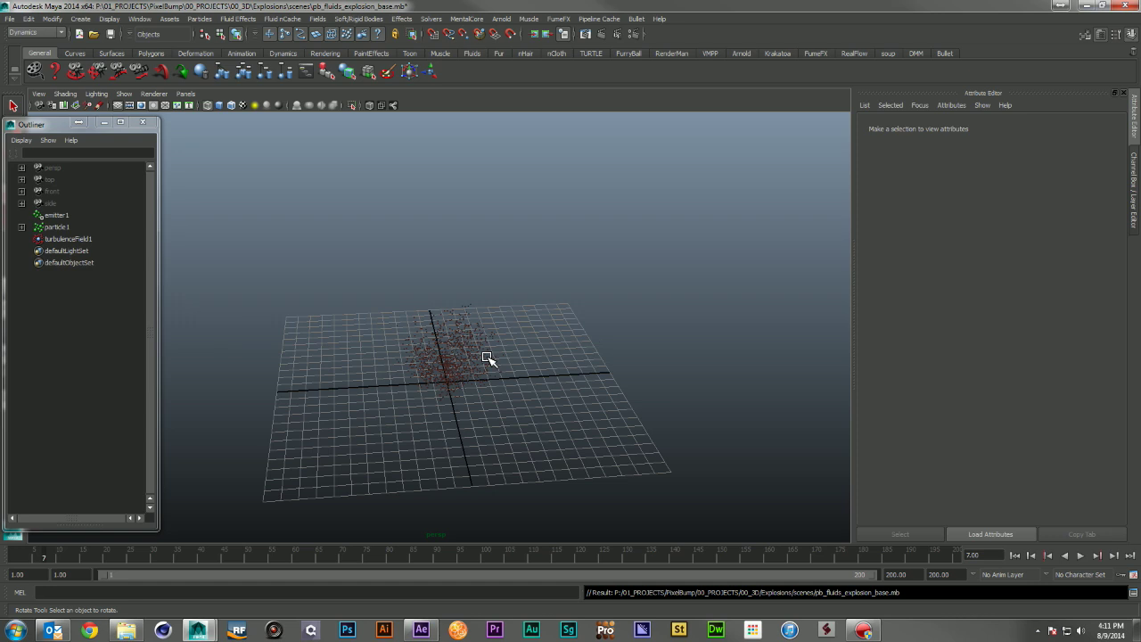
- Save a copy of the scene as pb_fluids_explosion_fumefx.mb in the same folder
key("ctrl+shift+s")
left_click(408, 245)
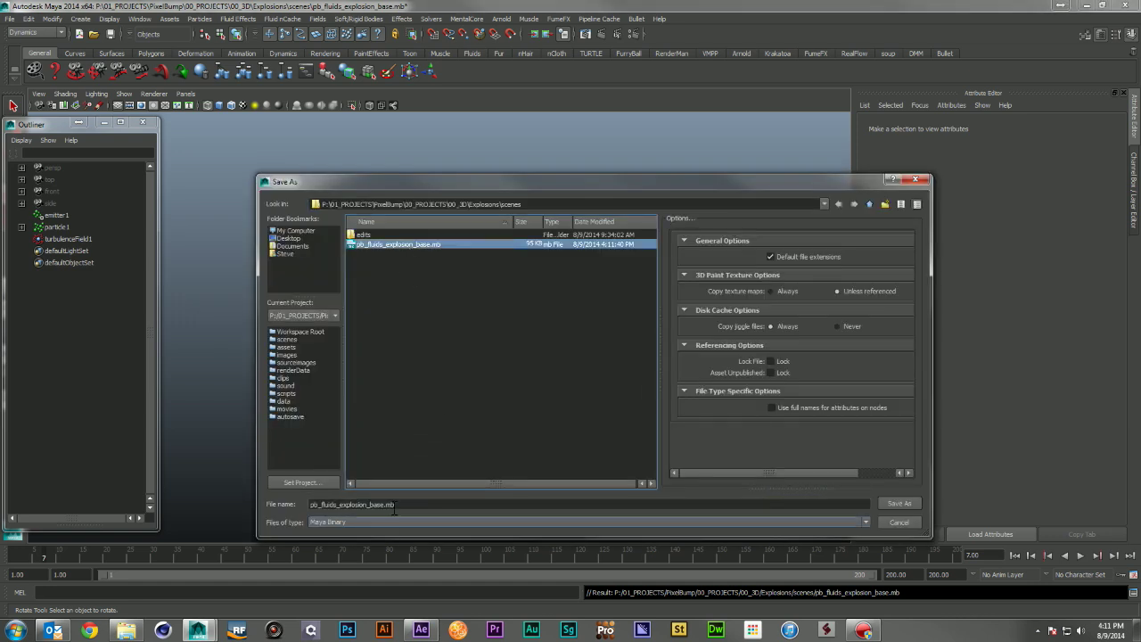
left_click(385, 504)
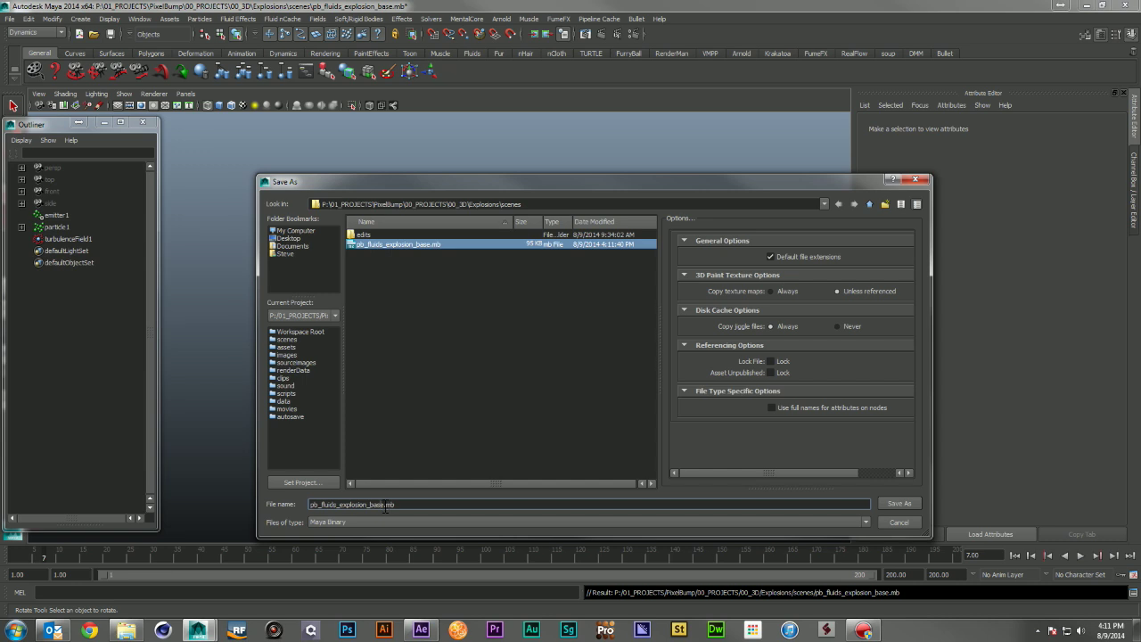
key("BackSpace")
key("BackSpace")
key("BackSpace")
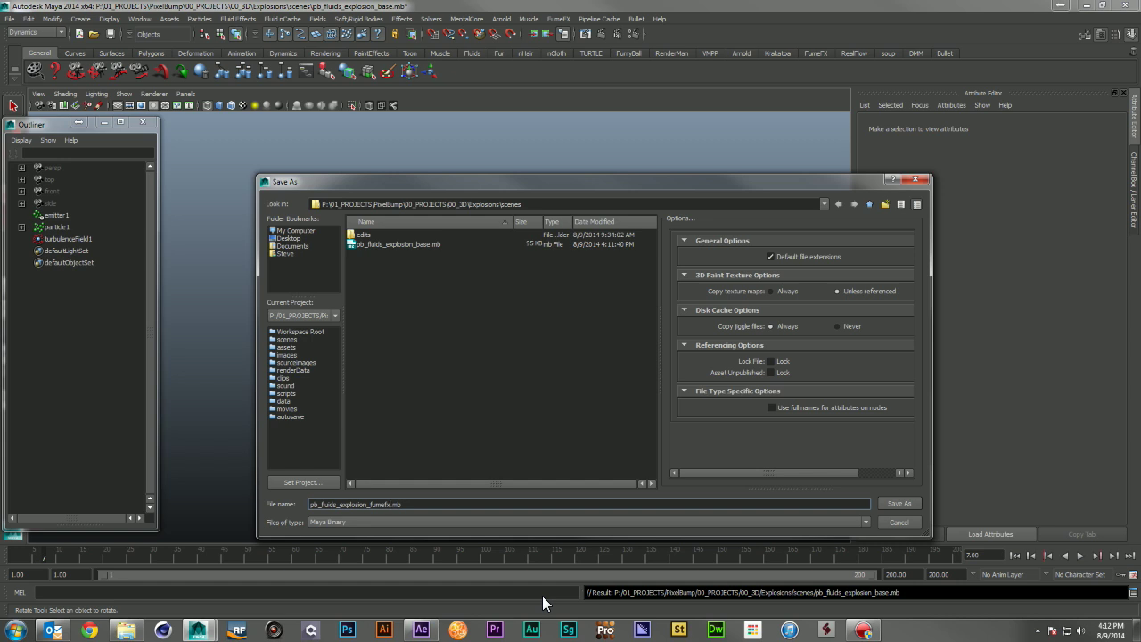
key("Return")
- Select the particle1 object in the perspective view
left_click_drag(525, 417, 500, 420, "alt")
left_click_drag(469, 378, 440, 322, "alt")
key("e")
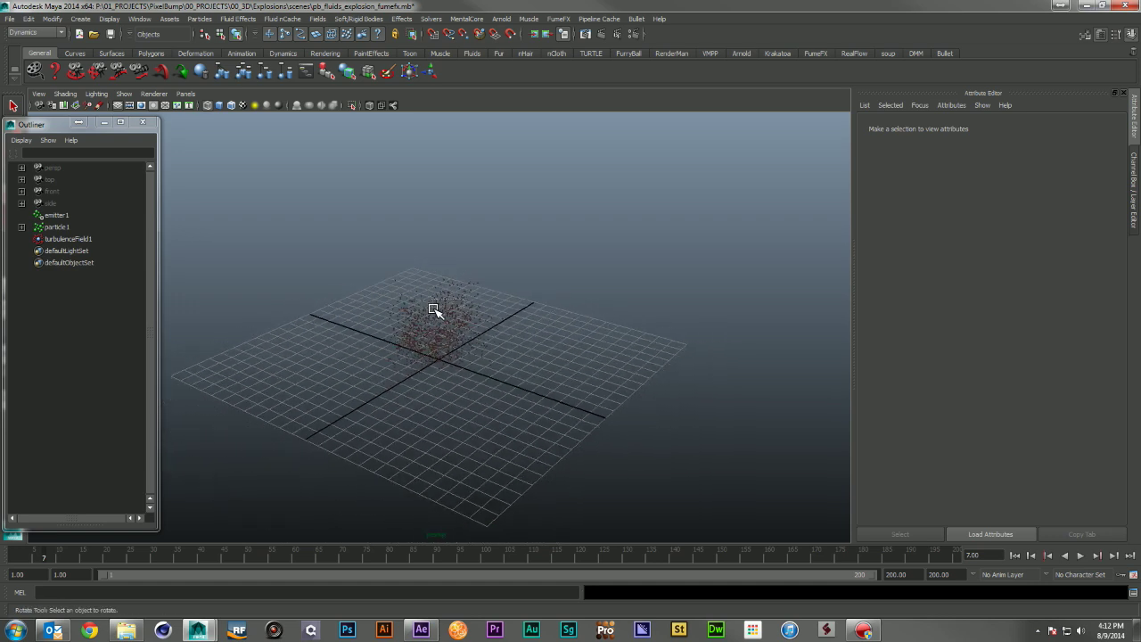
left_click(435, 314)
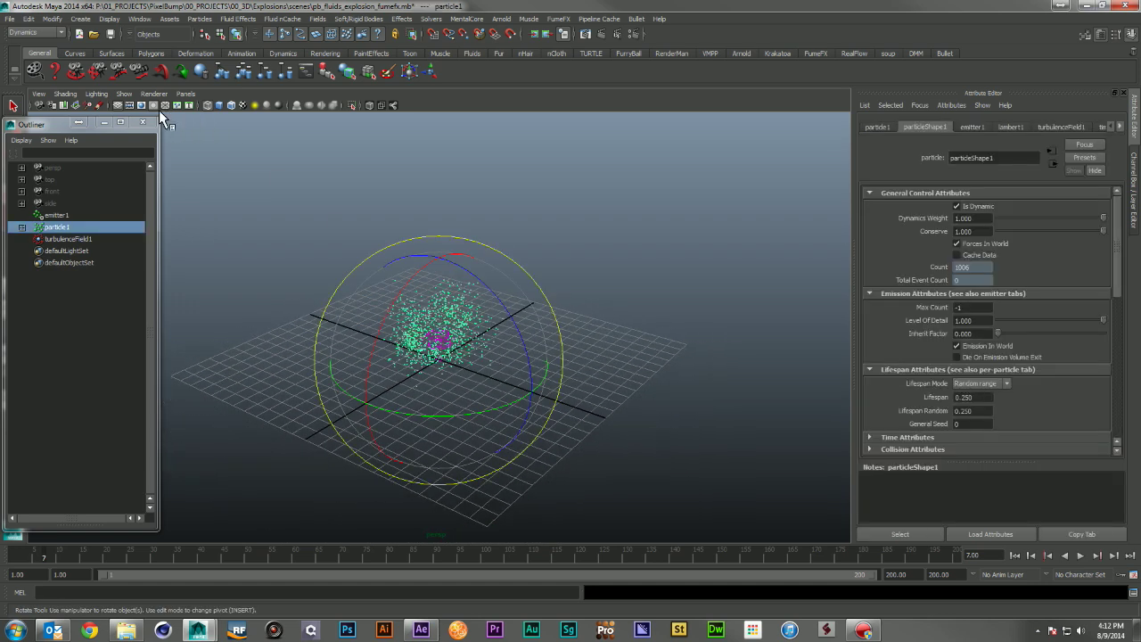
- Create a FumeFX particle source from particle1 and reduce its icon size to 1
left_click(804, 54)
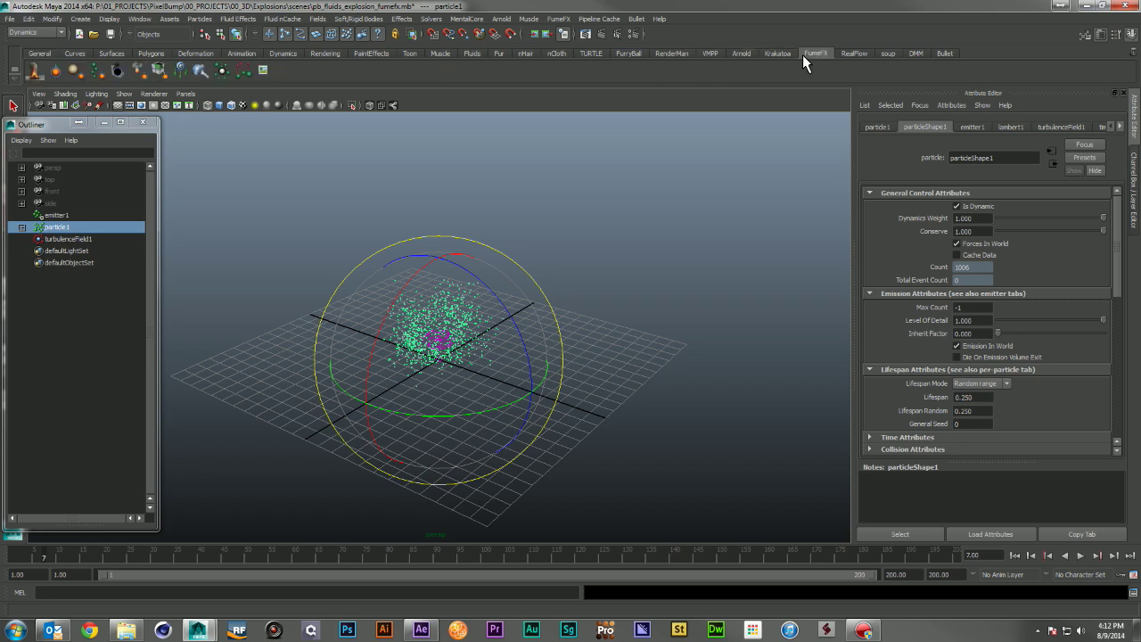
left_click(100, 73)
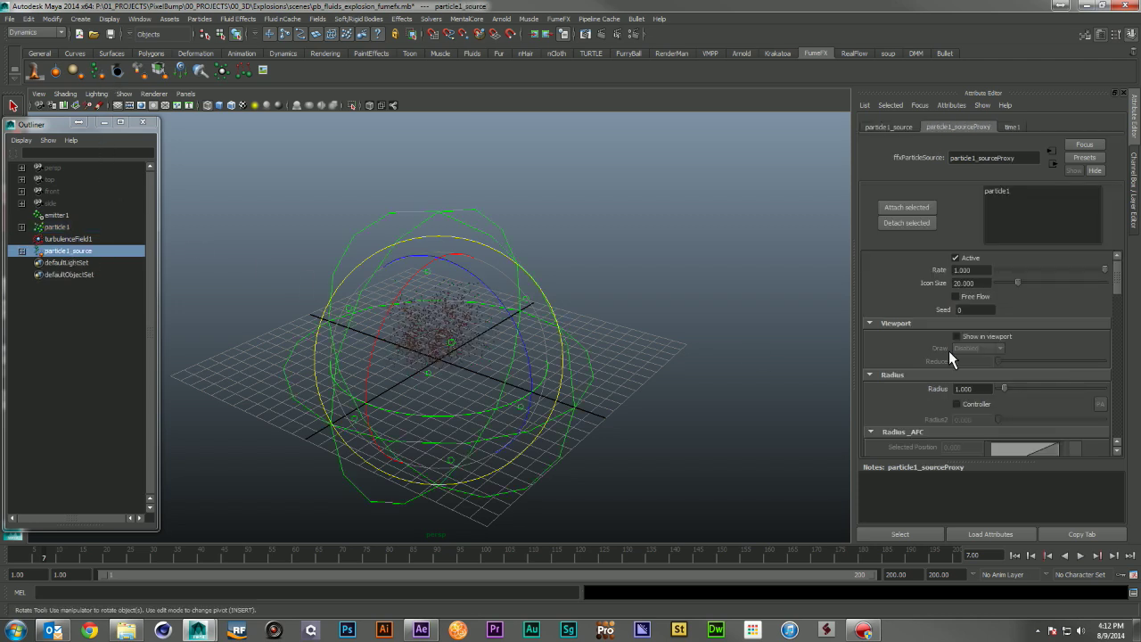
left_click_drag(980, 283, 908, 285)
type("5")
key("Return")
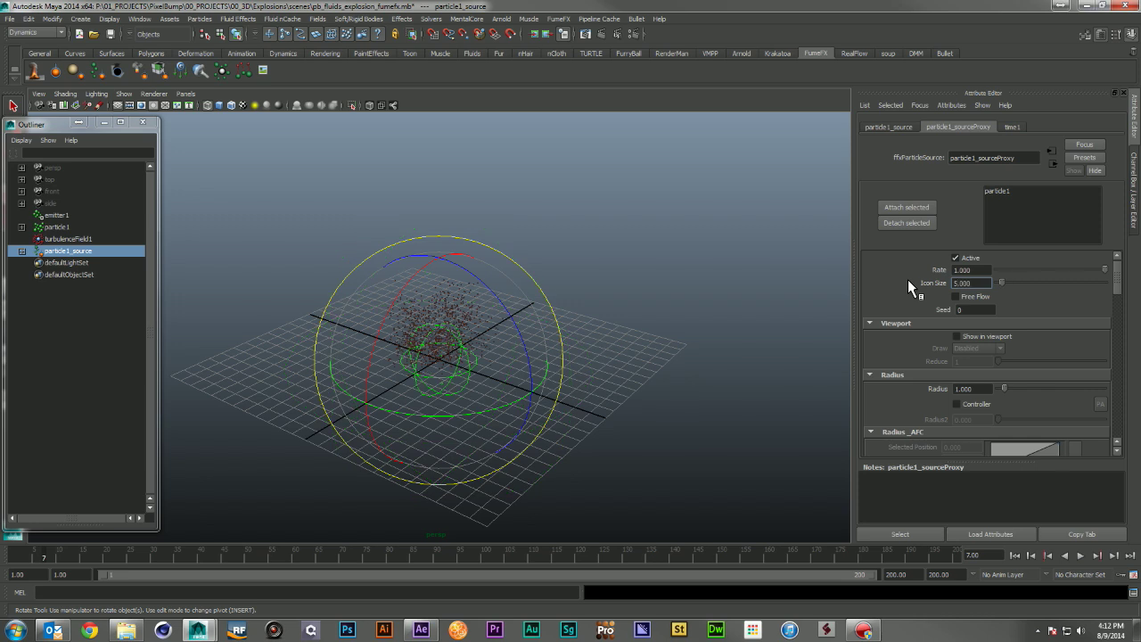
left_click_drag(990, 284, 908, 278)
type("1")
key("Return")
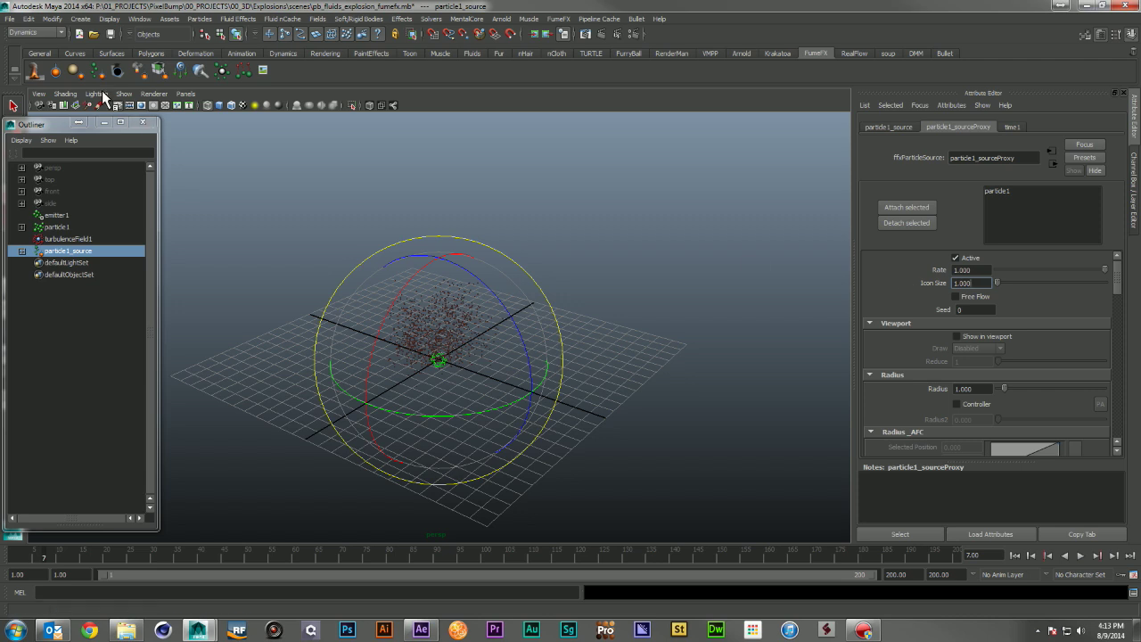
- Create a FumeFX container and link particle1_source to it in the FumeFX Relationship Manager
left_click(46, 71)
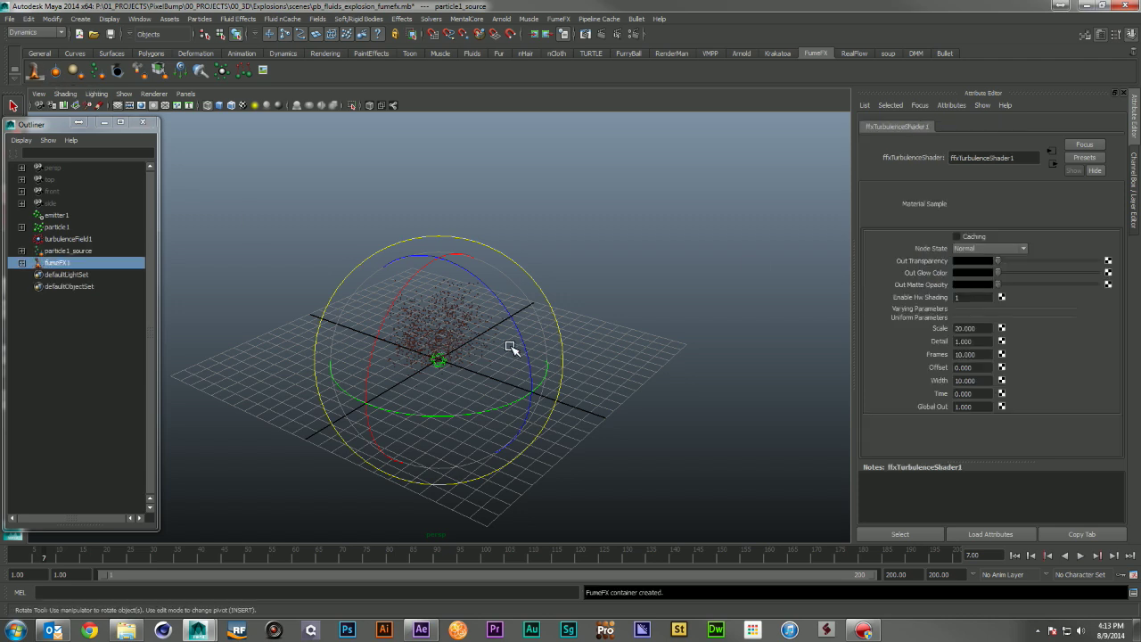
left_click_drag(752, 372, 527, 395, "alt")
right_click_drag(527, 395, 511, 384, "alt")
middle_click_drag(511, 383, 504, 412, "alt")
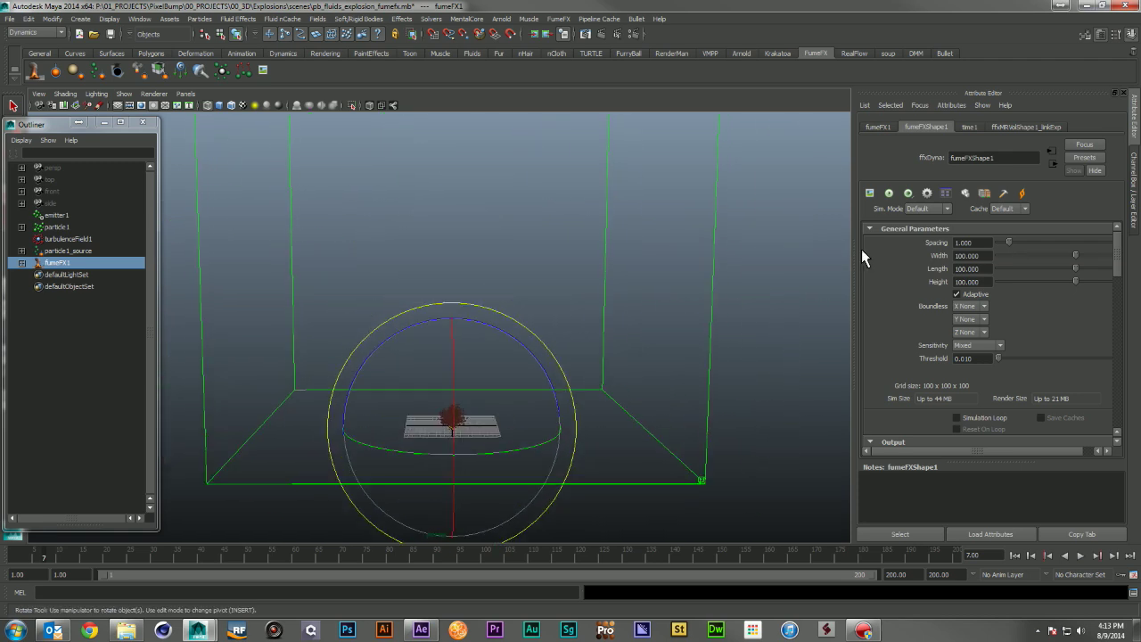
left_click(945, 193)
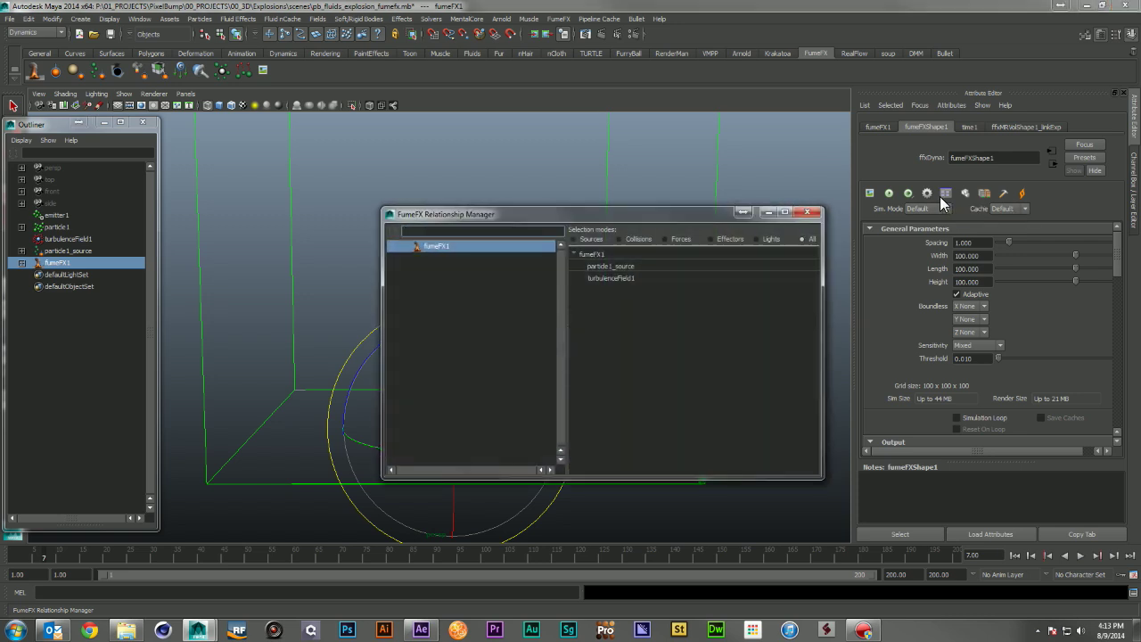
left_click(599, 267)
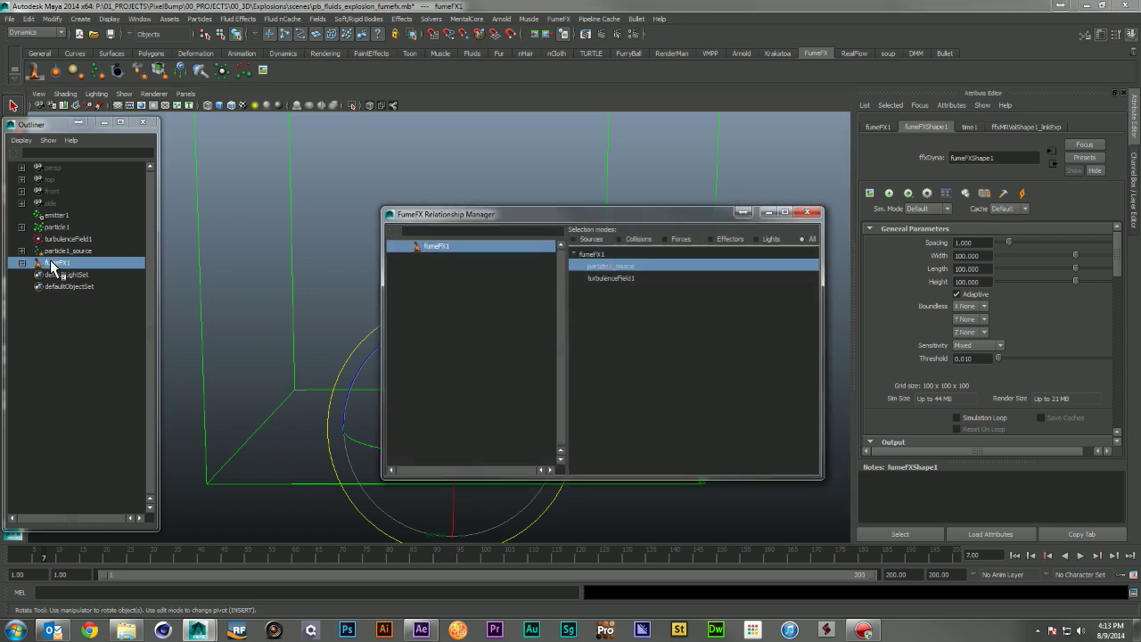
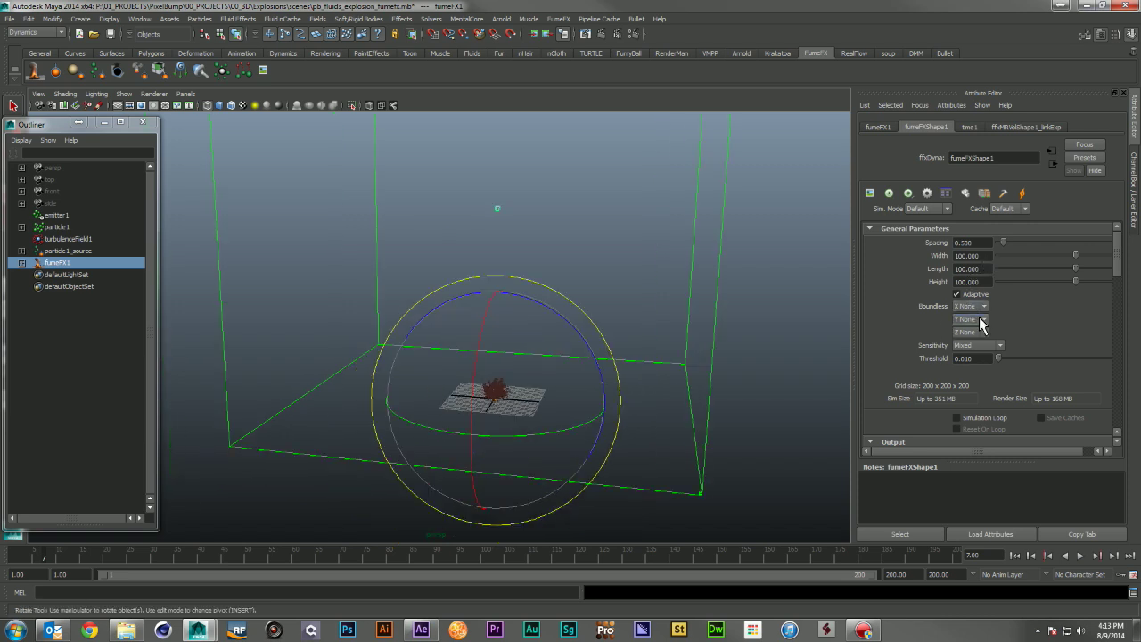
- Make the FumeFX container boundless in +Y and in both directions along X and Z
left_click(980, 319)
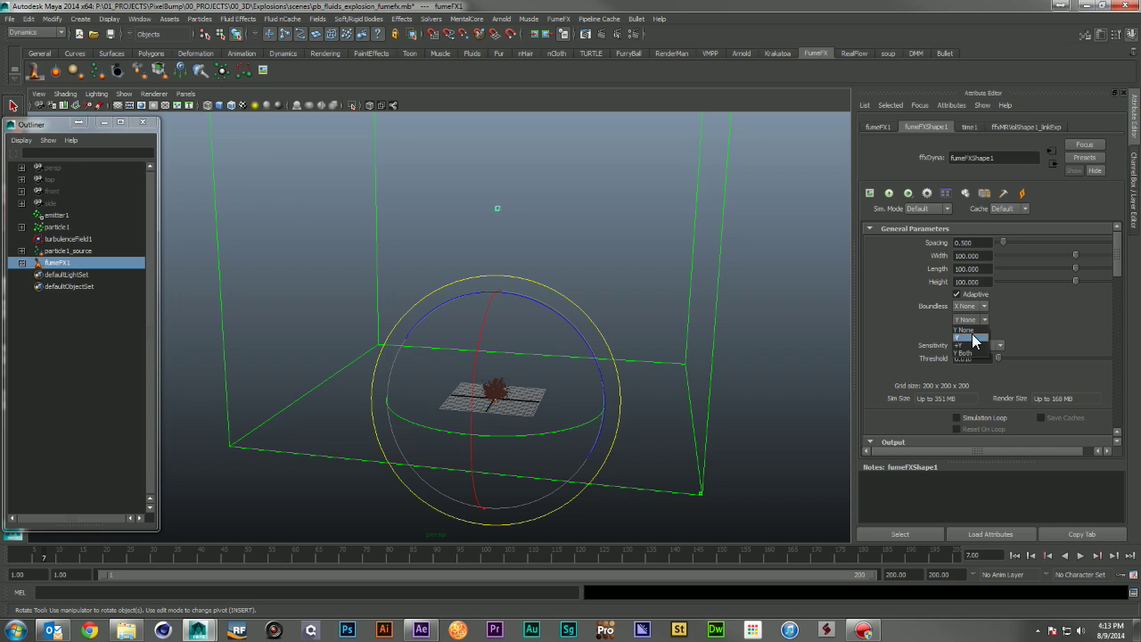
left_click(972, 346)
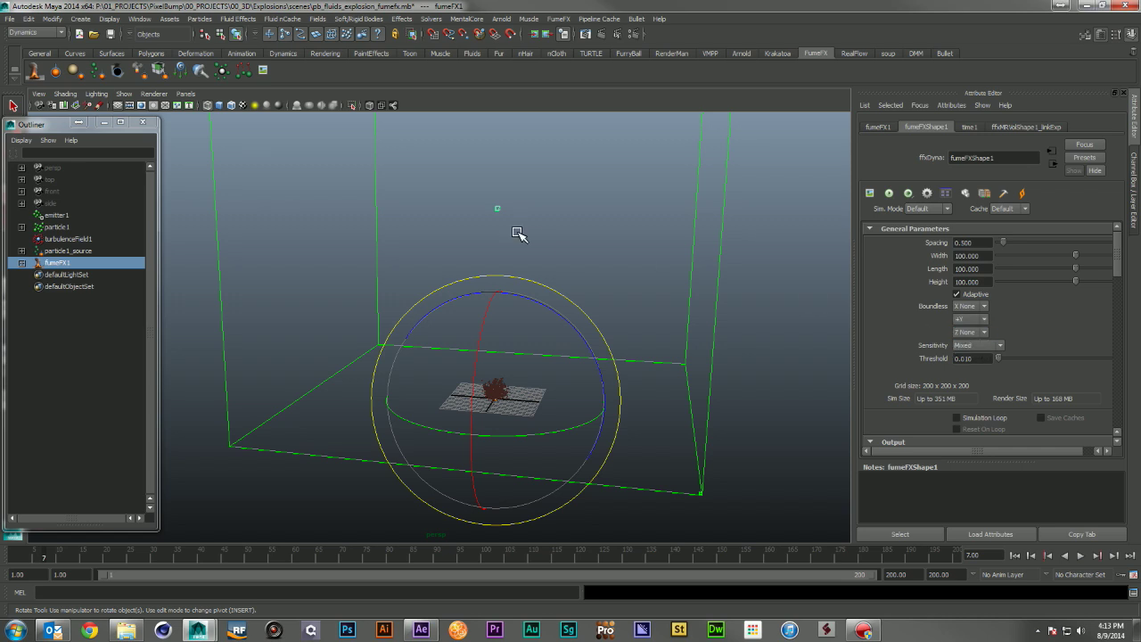
left_click_drag(714, 271, 586, 356, "alt")
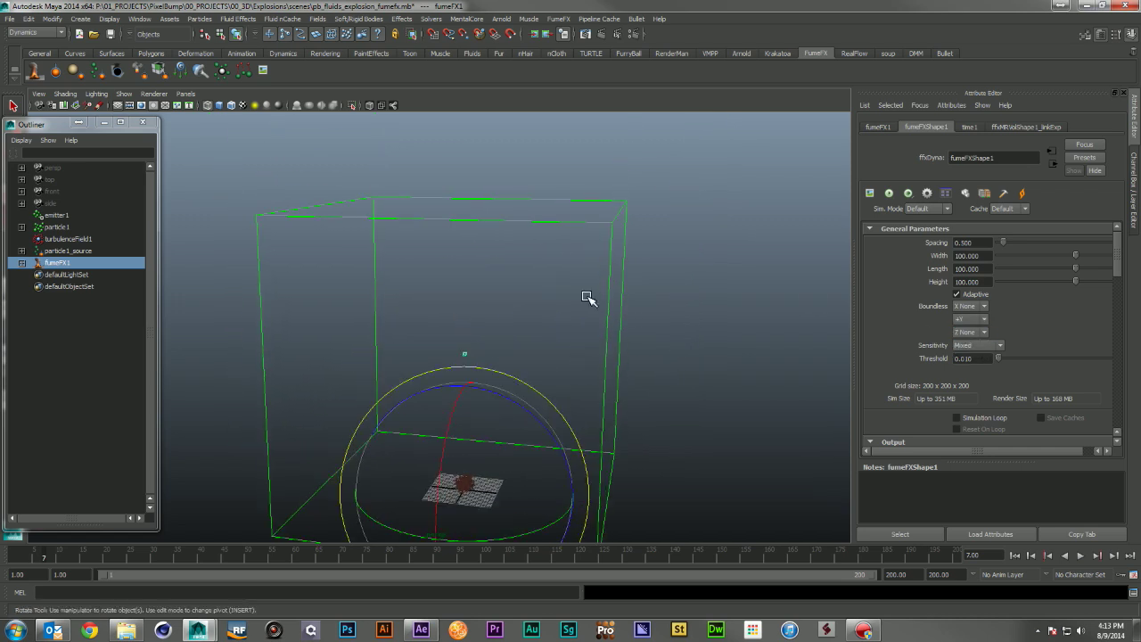
left_click(972, 306)
left_click(967, 339)
left_click(971, 332)
left_click_drag(636, 375, 553, 309, "alt")
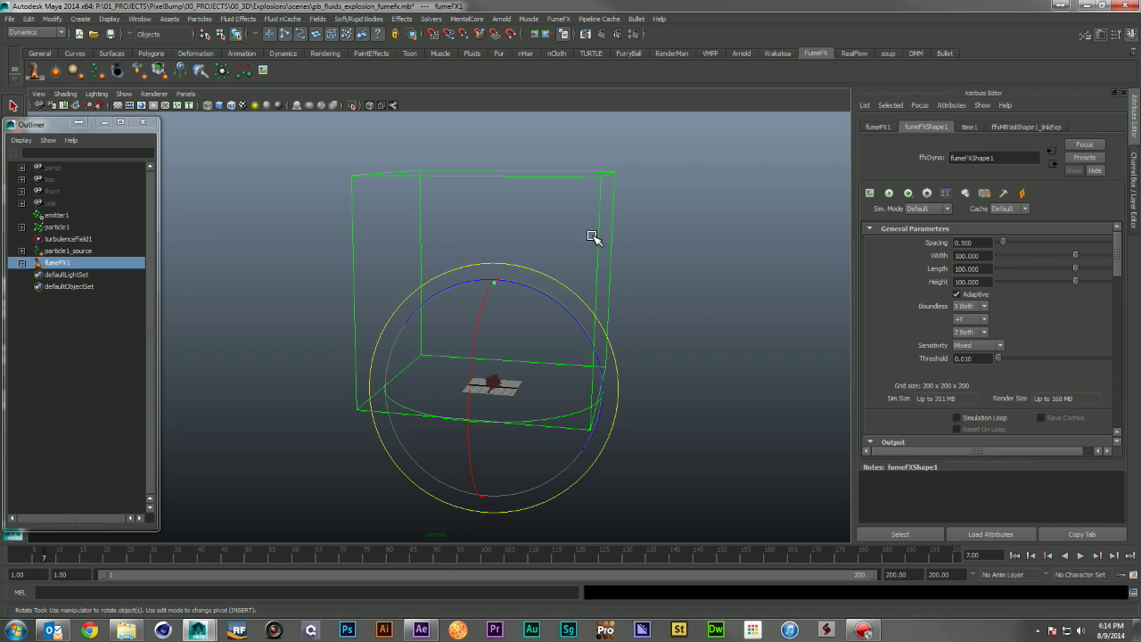
- Browse for a new default output path for the container and create a FumeFX folder on the D: drive
scroll(875, 344, "down", 2)
scroll(874, 338, "down", 5)
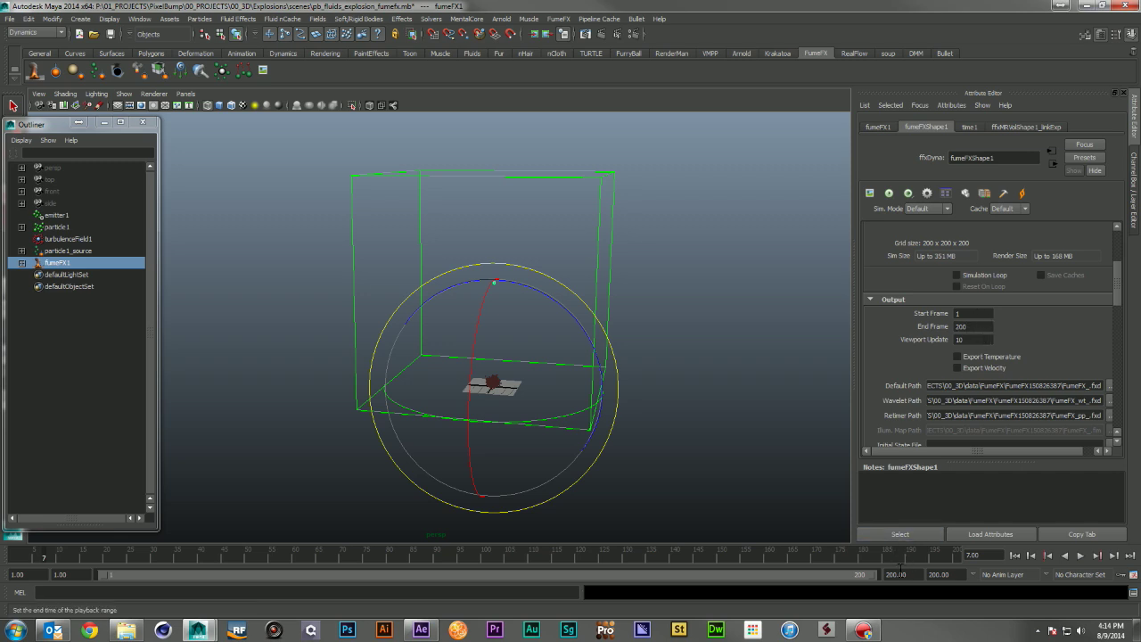
scroll(904, 326, "down", 5)
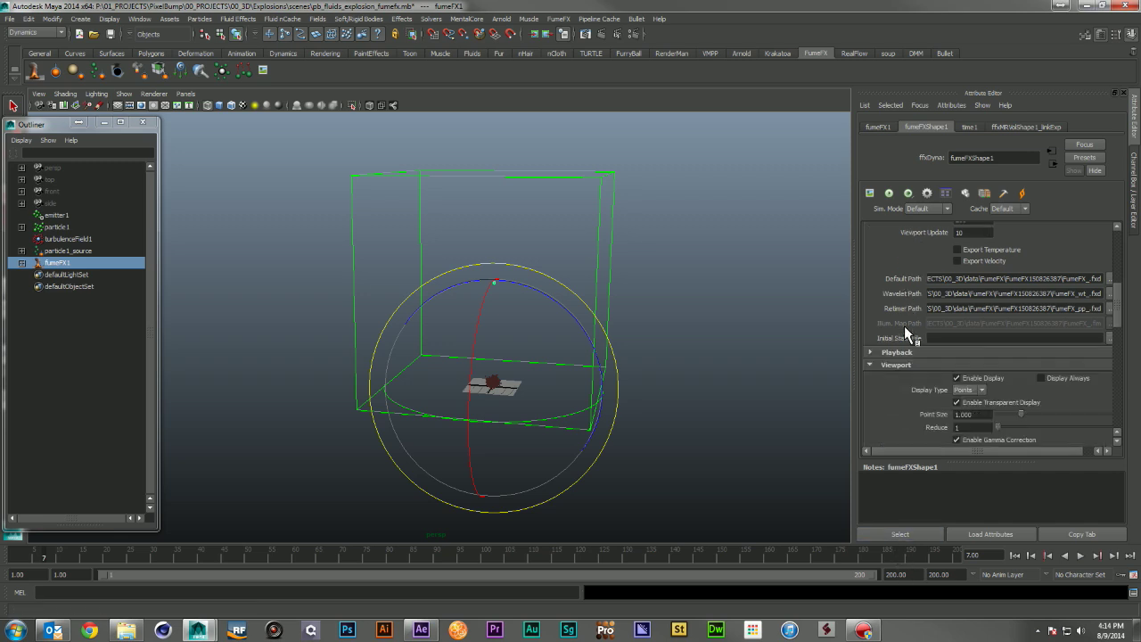
scroll(1045, 325, "down", 2)
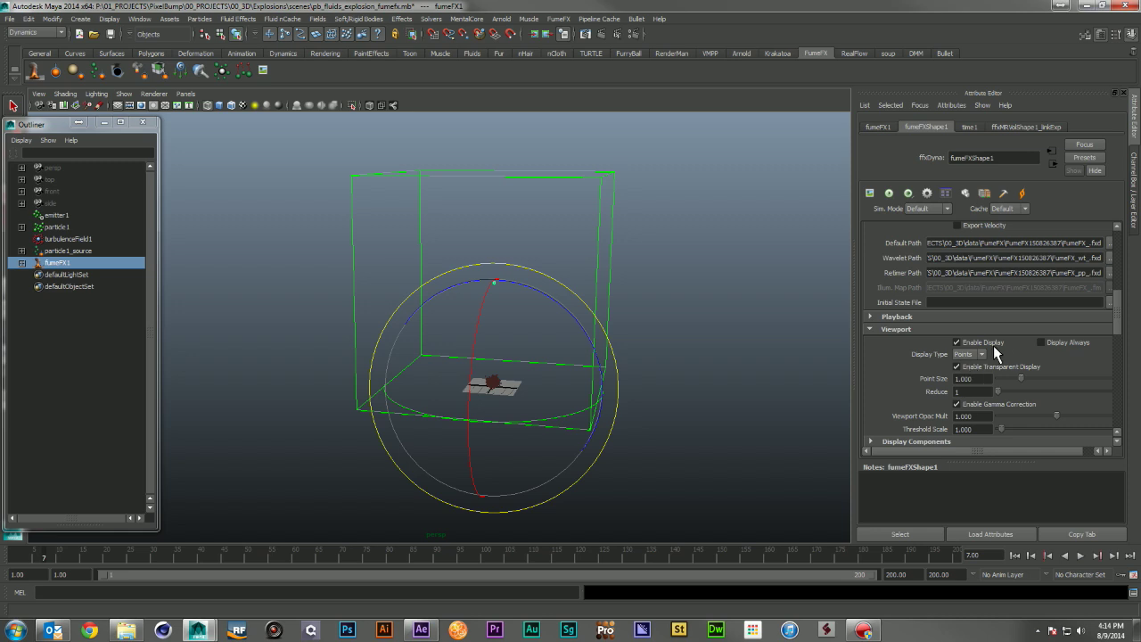
triple_click(1025, 243)
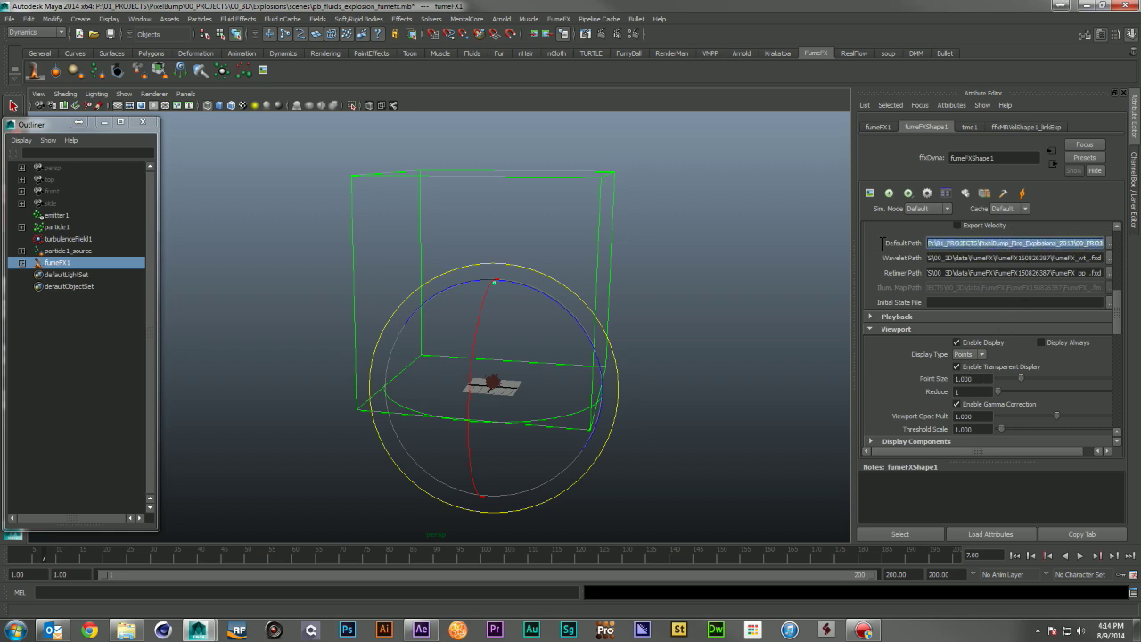
left_click(1111, 244)
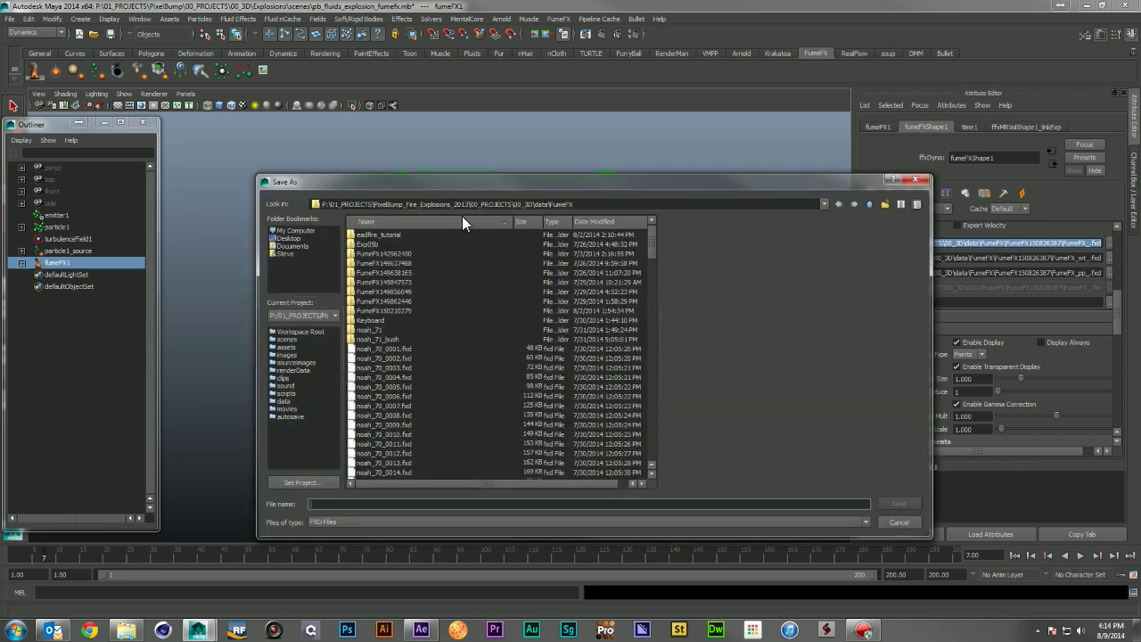
left_click(292, 239)
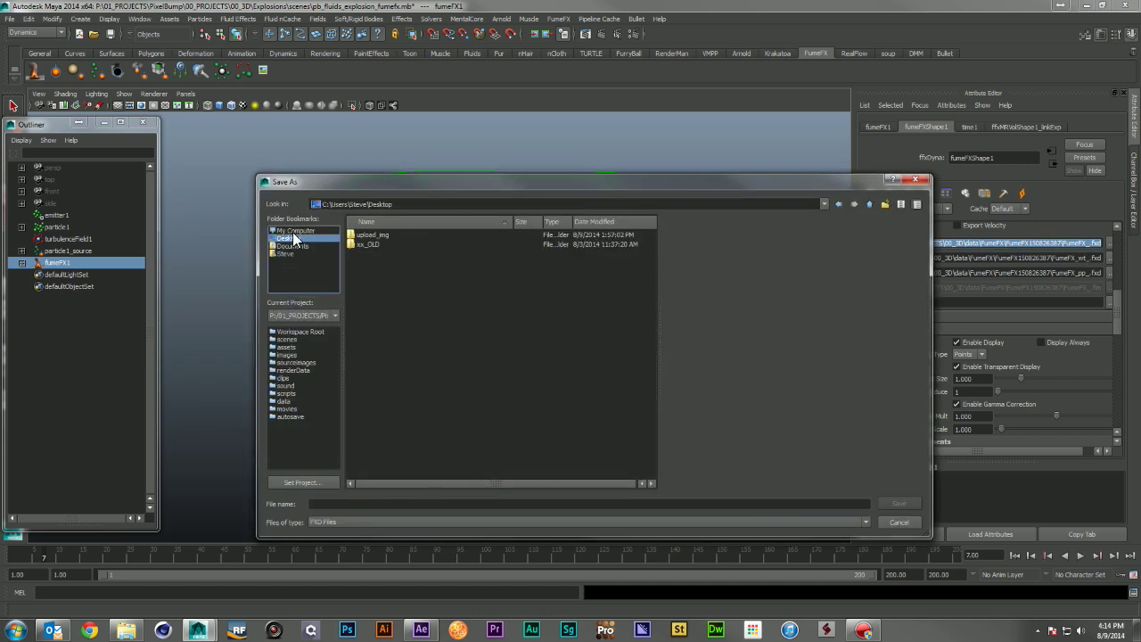
left_click(287, 231)
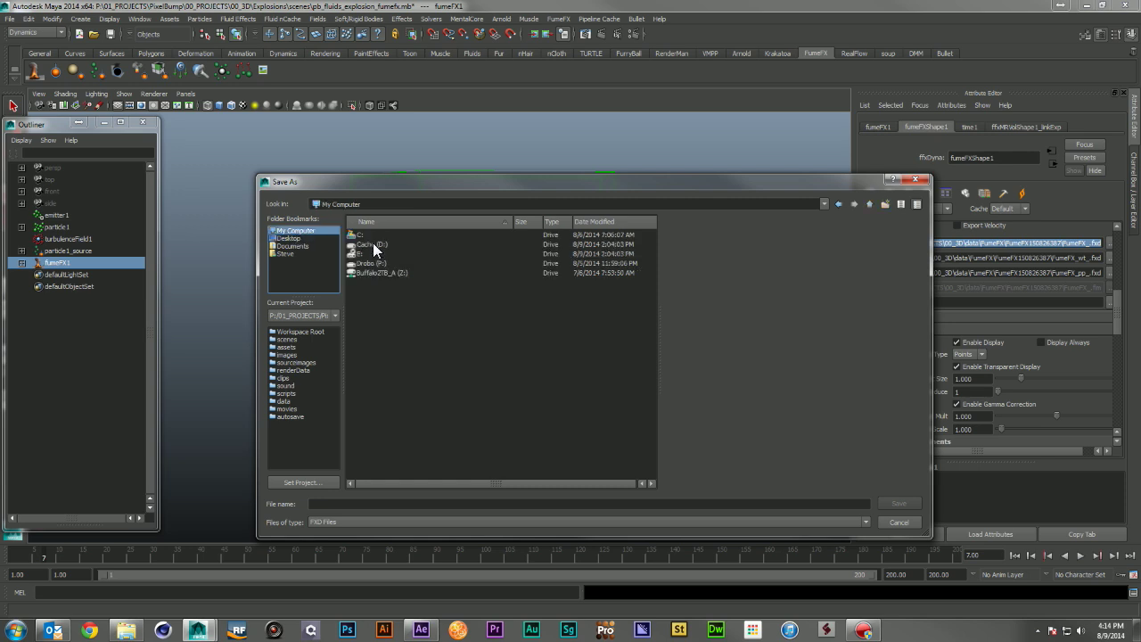
double_click(379, 254)
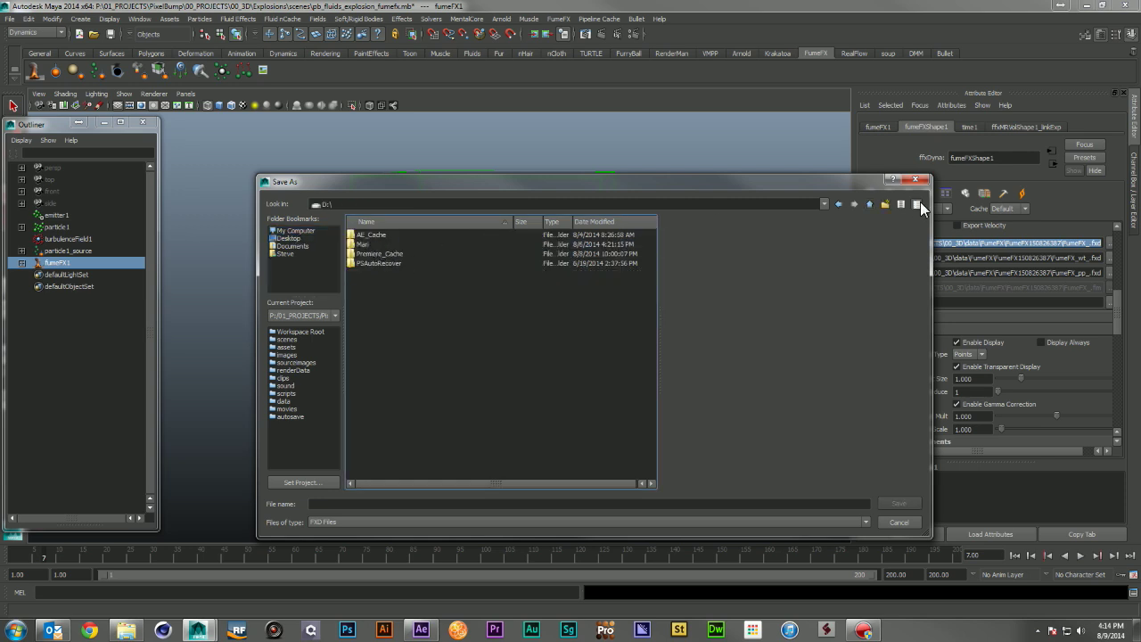
left_click(886, 204)
type("FumeFX")
key("Return")
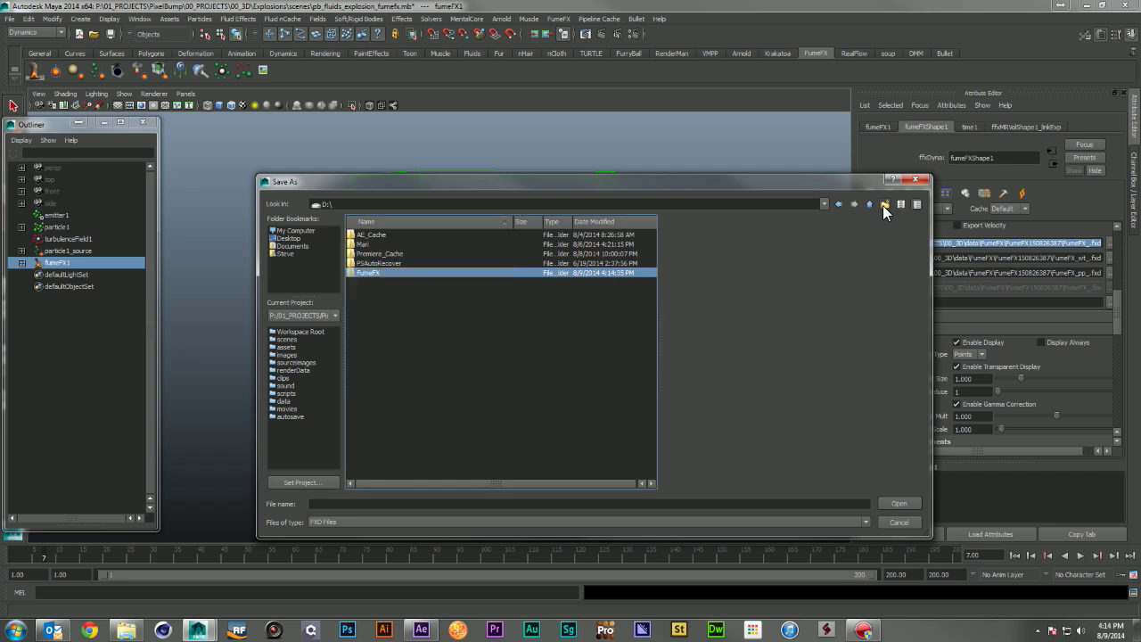
- Create a subfolder named explosion_fumefx_01 inside the FumeFX folder and open it
double_click(362, 273)
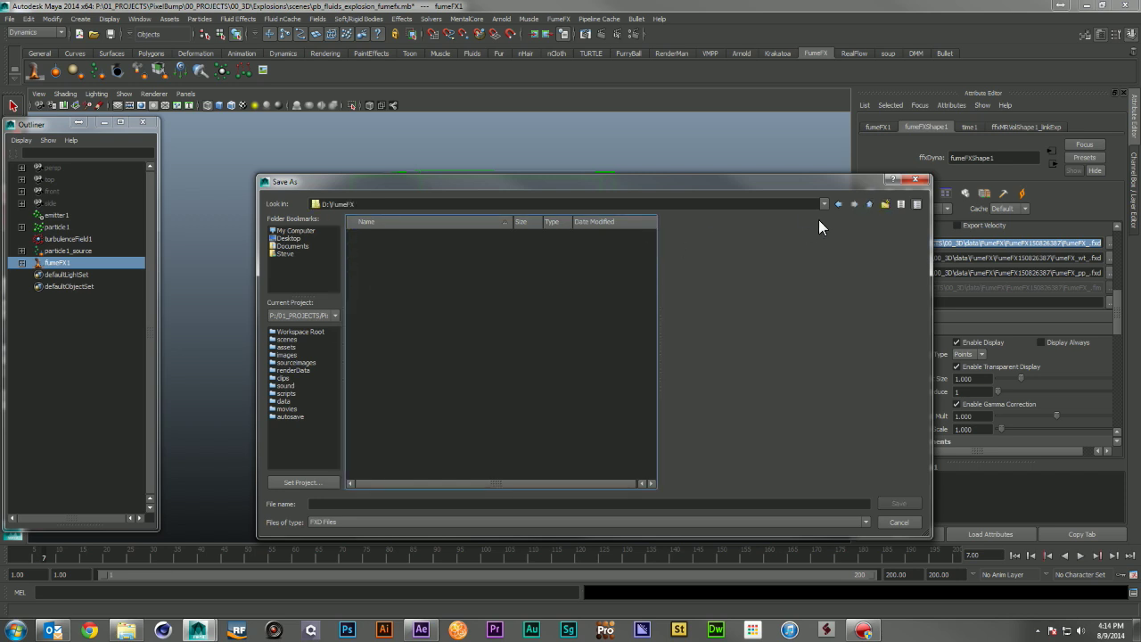
left_click(881, 204)
type("explosion")
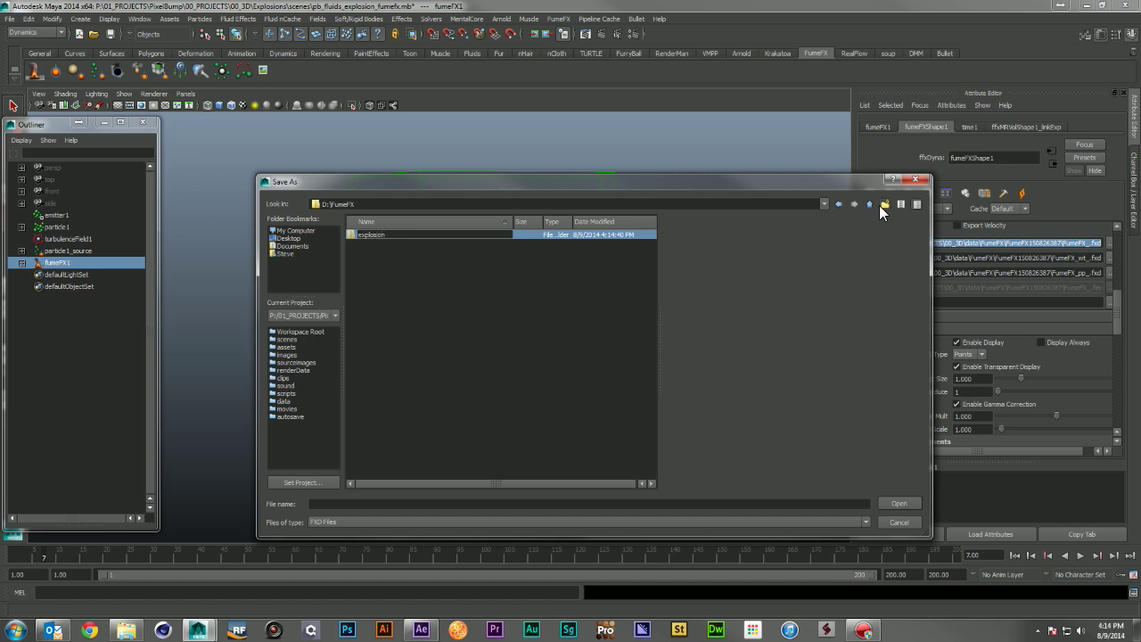
type("_fumefx_01")
key("Return")
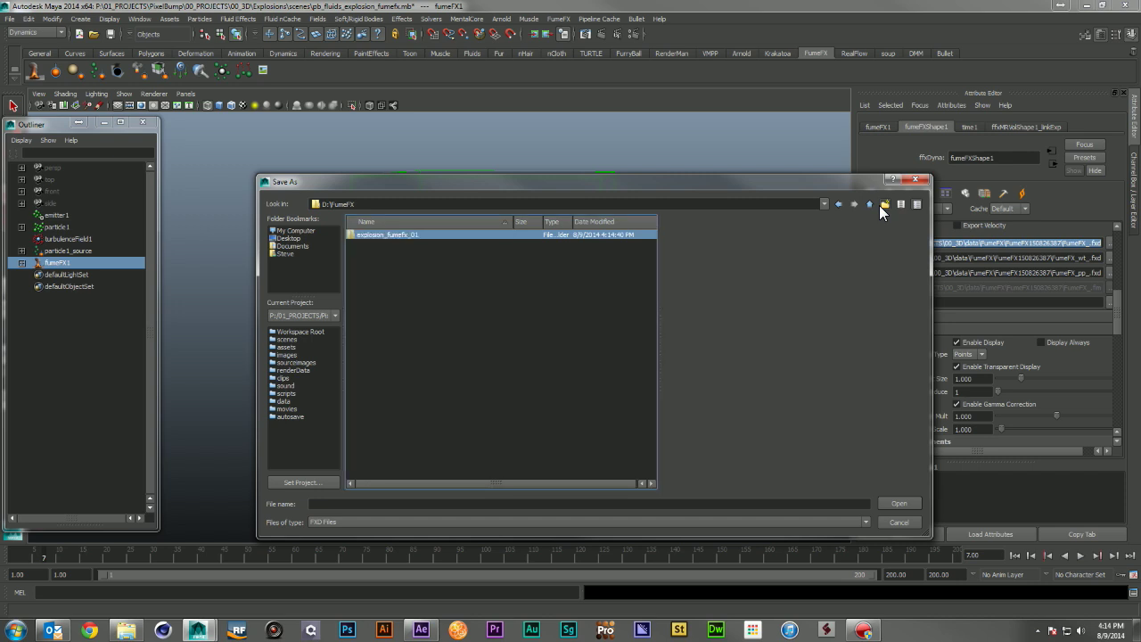
double_click(395, 234)
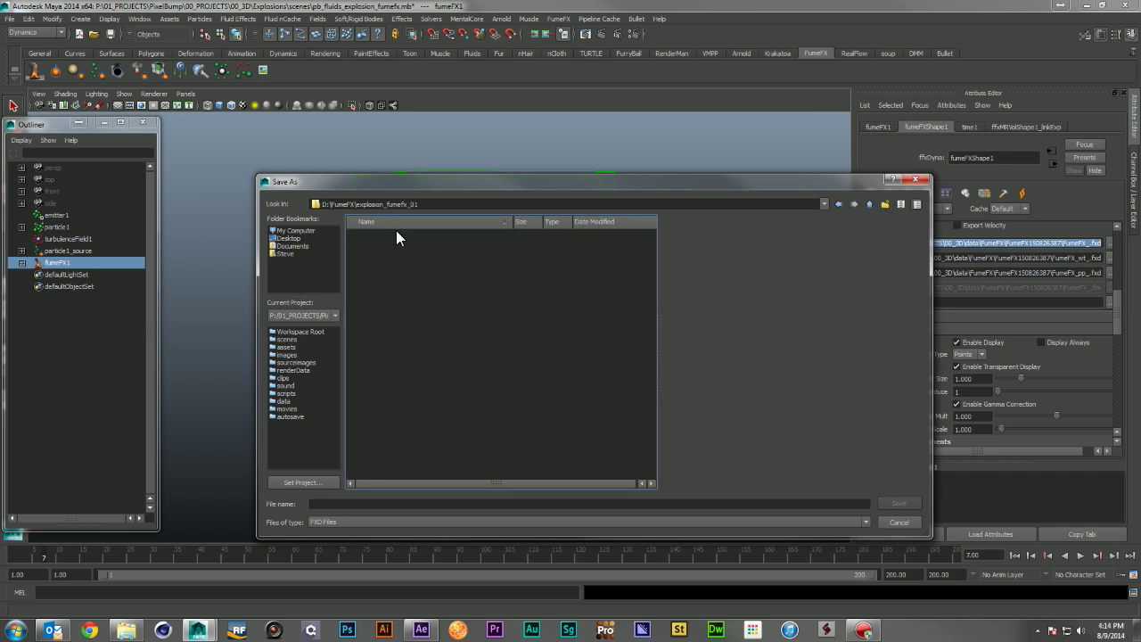
- Name the simulation cache file exp_fumefx_01 and save it as the default output path
left_click(387, 503)
type("exp_fumefx_01")
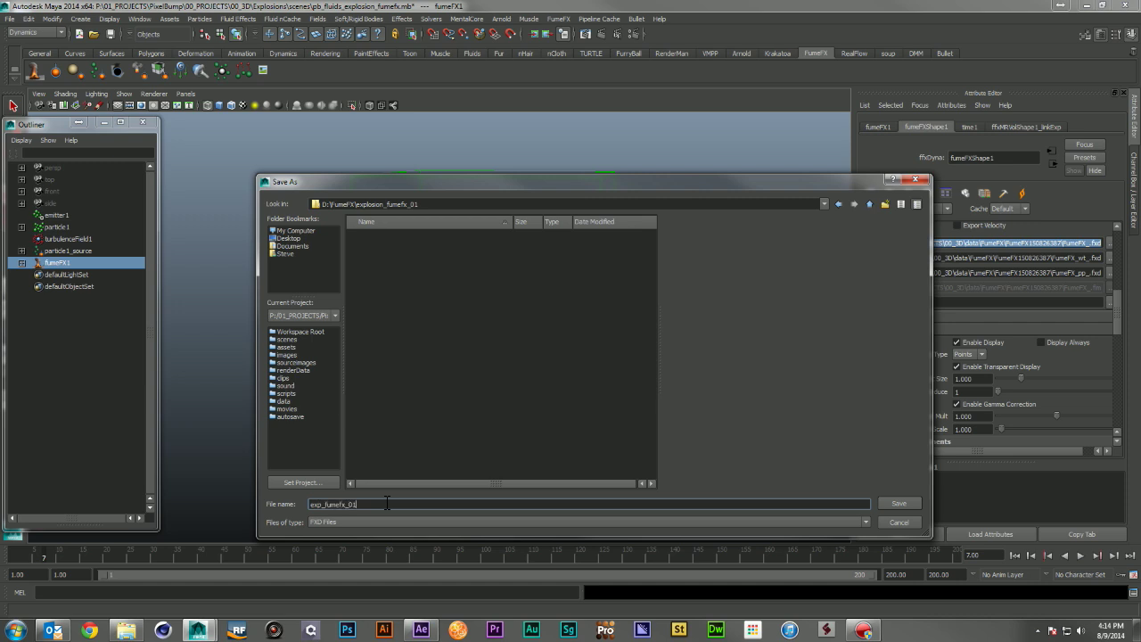
key("Return")
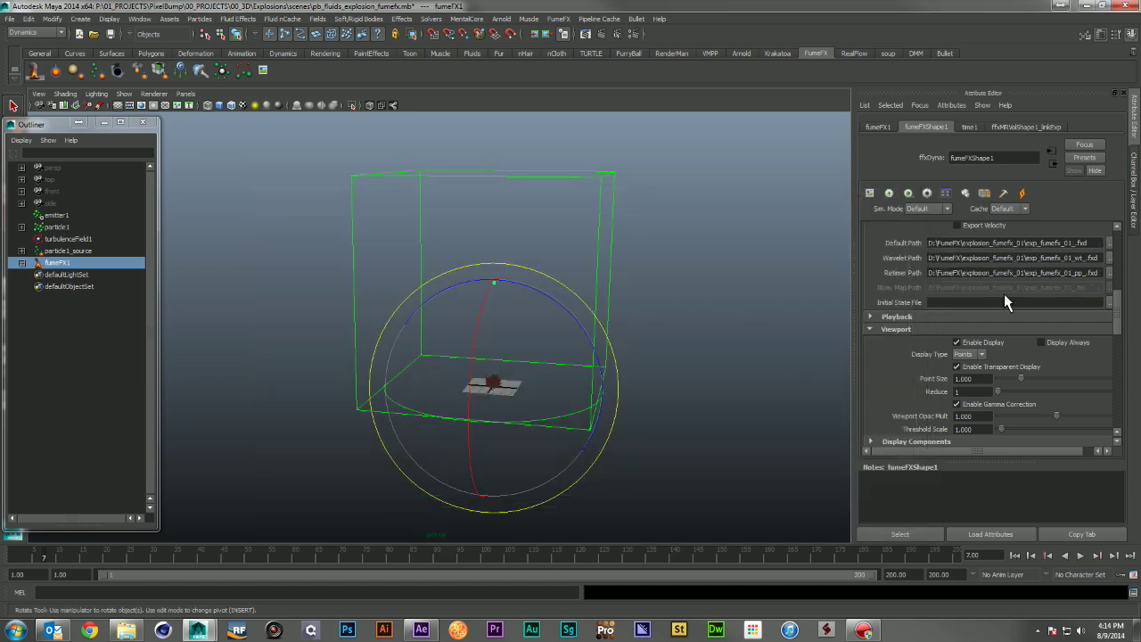
- Turn on Display Always for the FumeFX container, and check its viewport display by deselecting and reselecting fumeFX1
scroll(932, 304, "down", 1)
left_click(923, 282)
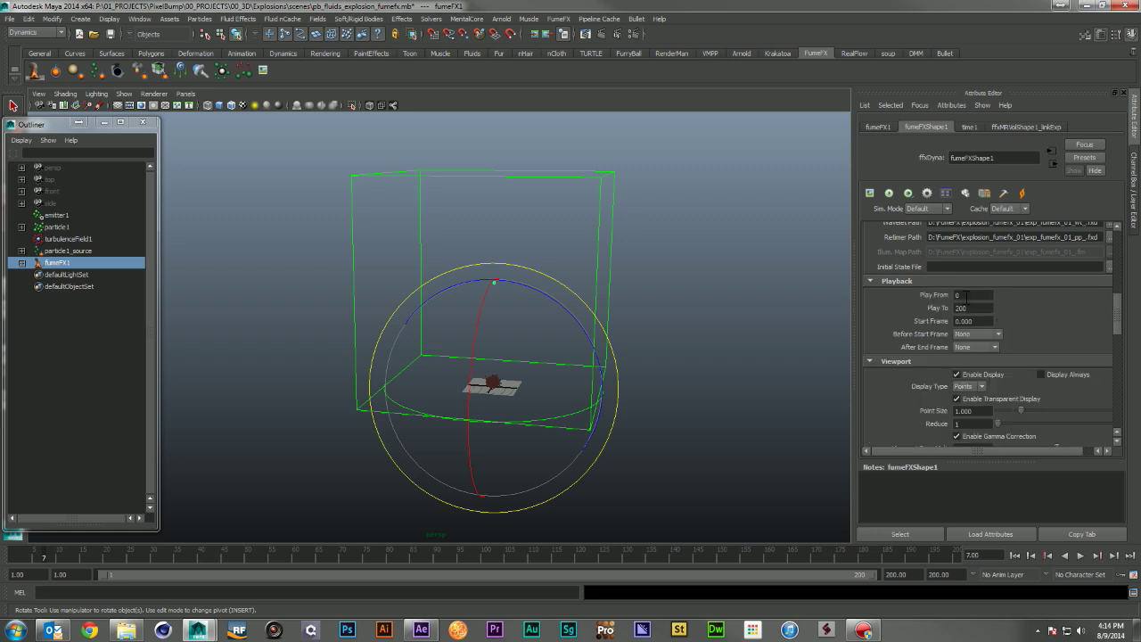
left_click(911, 280)
scroll(922, 320, "down", 1)
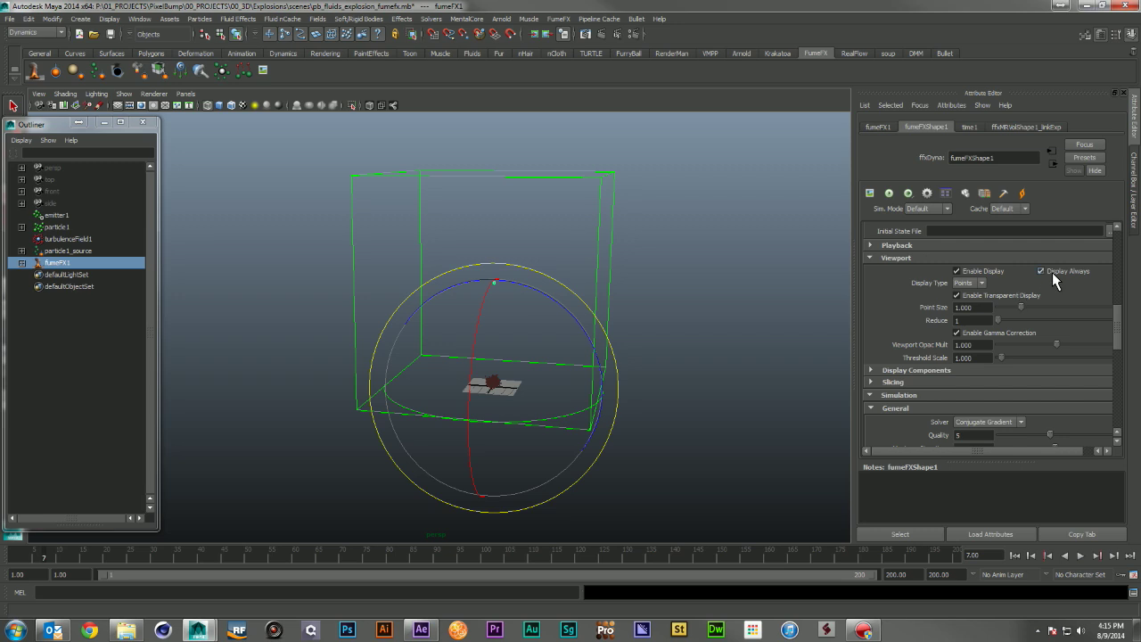
left_click(636, 305)
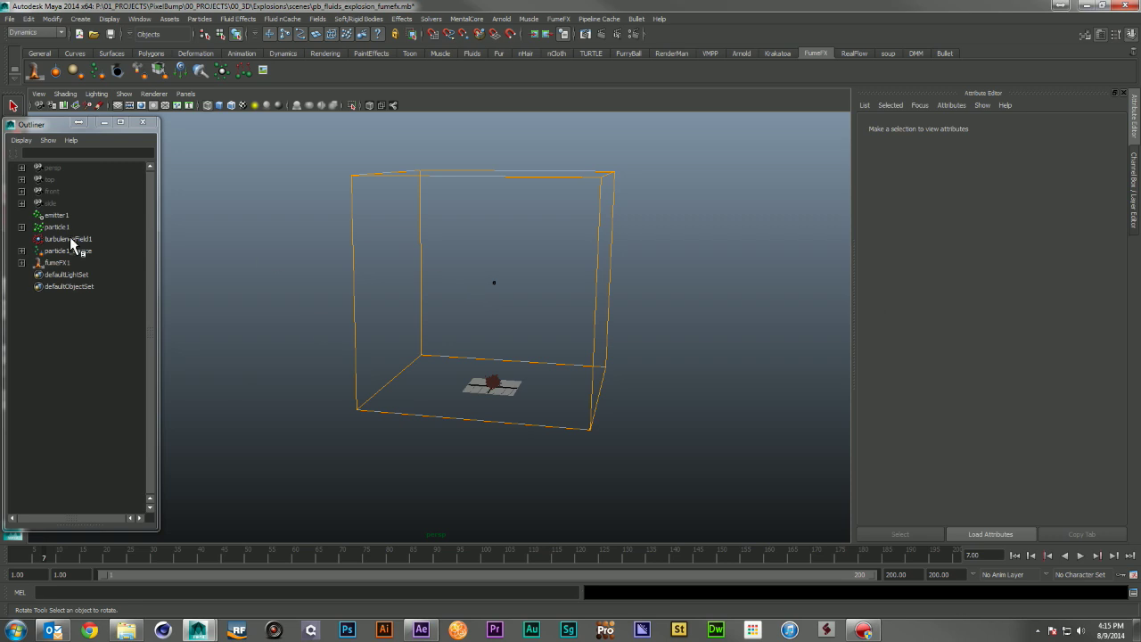
left_click(56, 262)
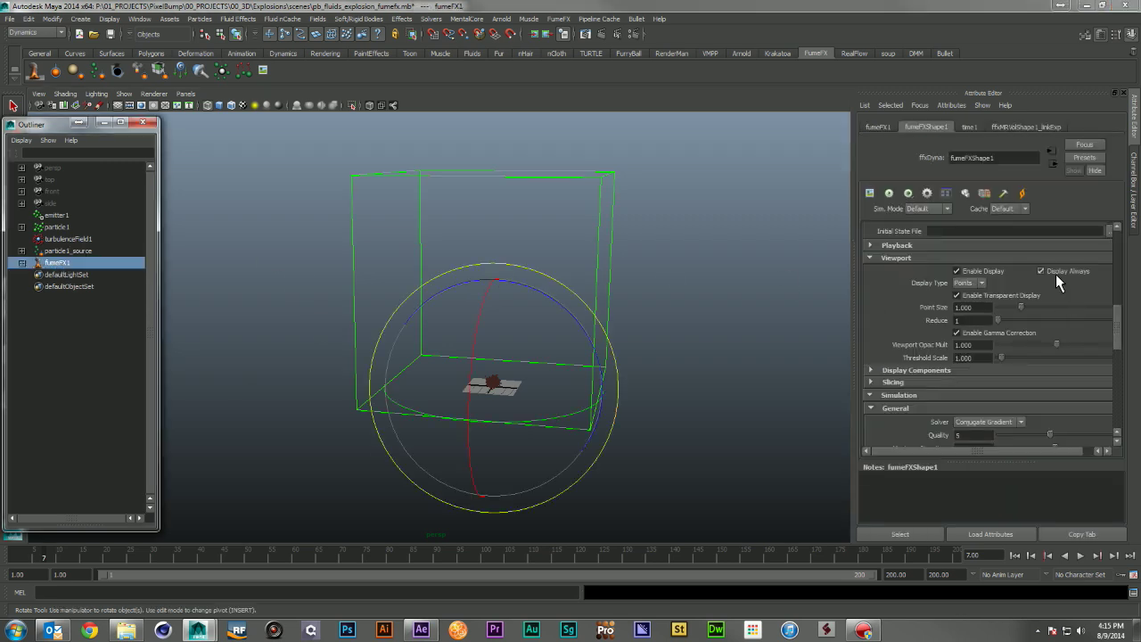
left_click(979, 321)
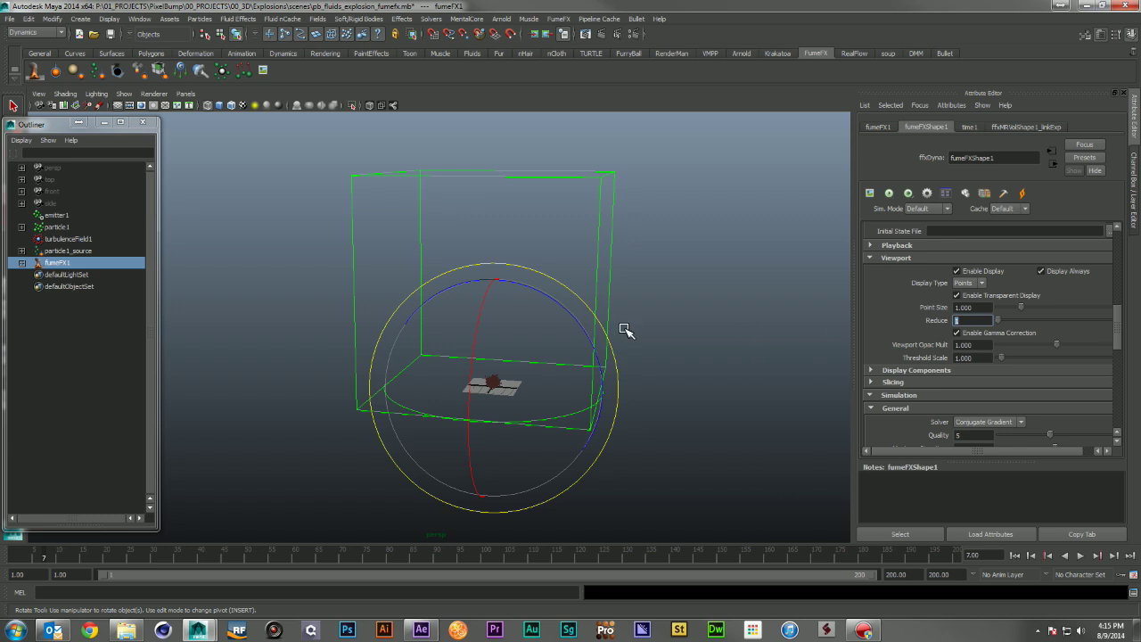
right_click_drag(532, 334, 651, 386, "alt")
left_click_drag(651, 386, 574, 402, "alt")
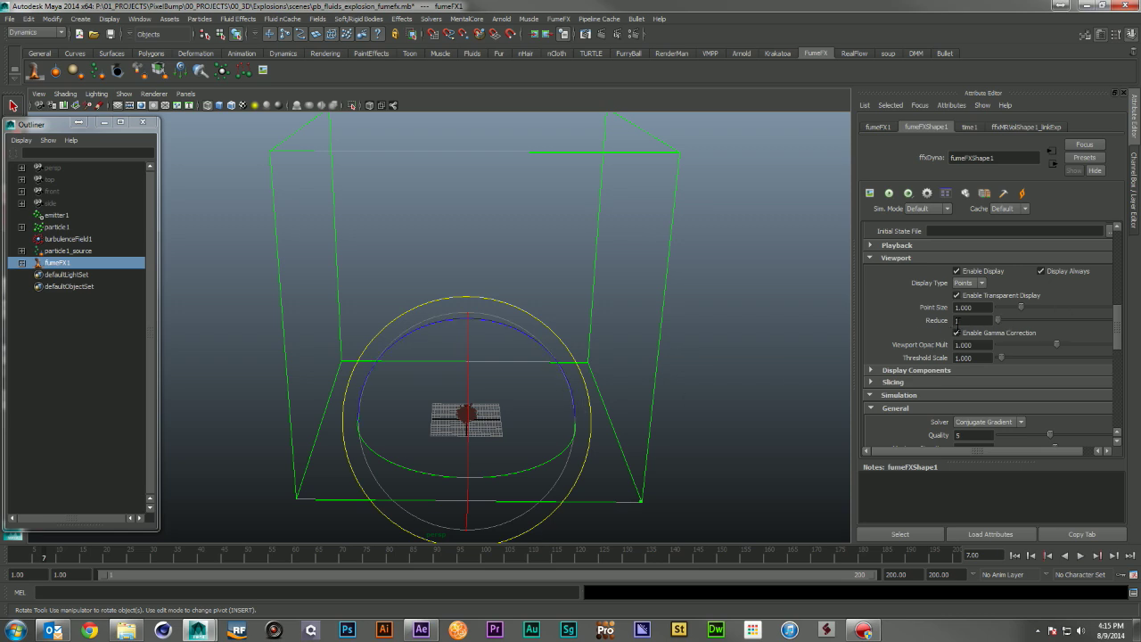
scroll(919, 332, "down", 1)
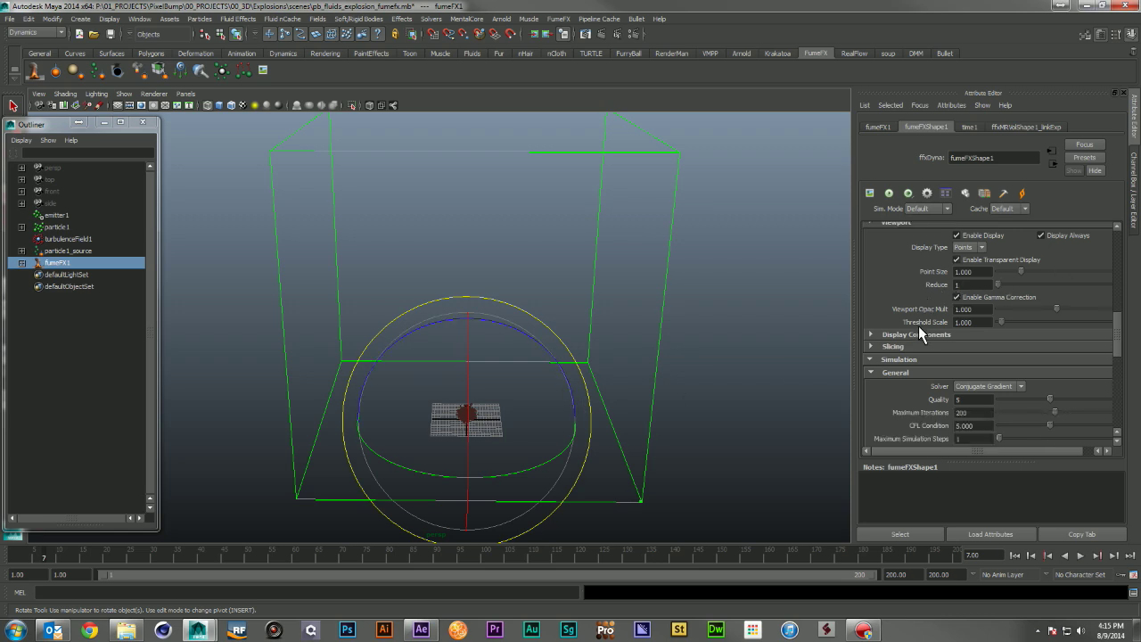
- Review the container's Display Components and Slicing viewport options
scroll(919, 330, "down", 1)
left_click(928, 298)
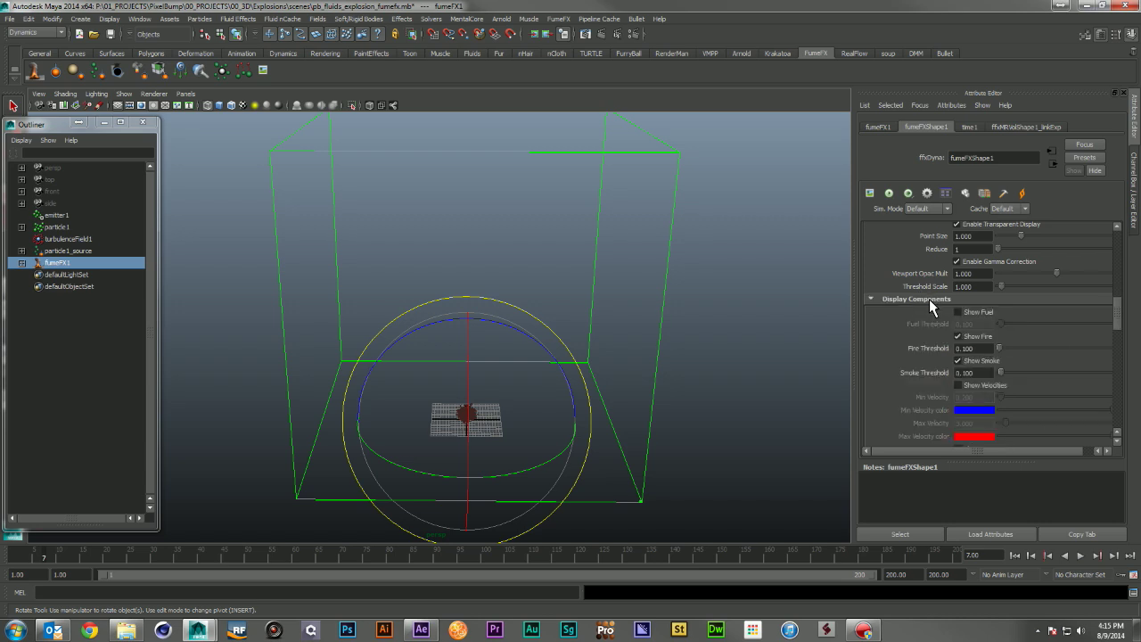
left_click(929, 299)
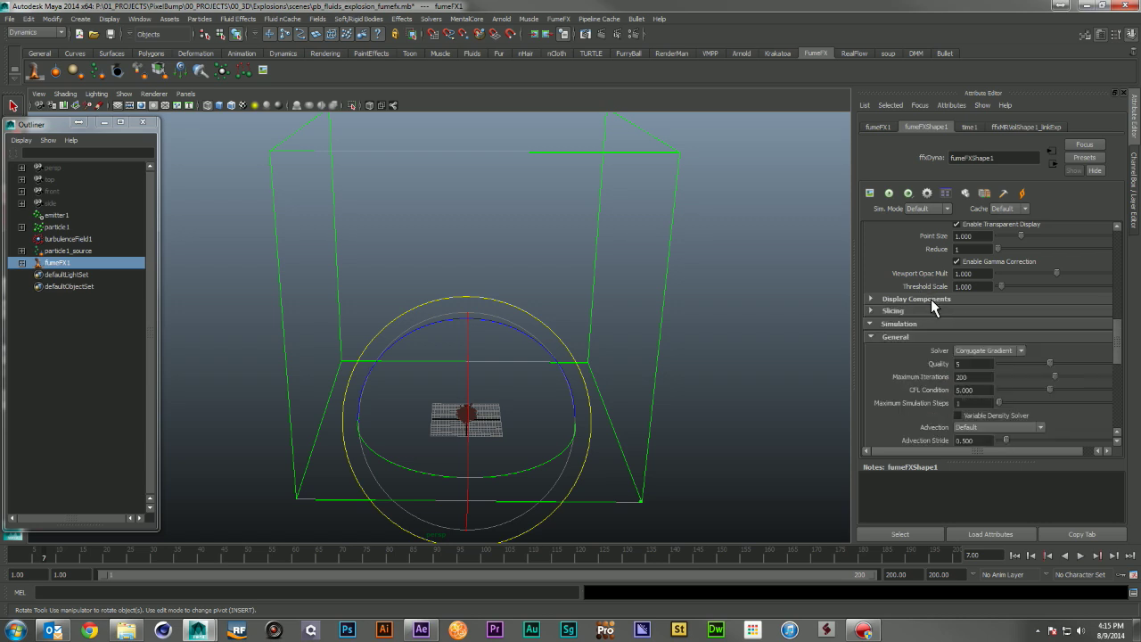
left_click(929, 311)
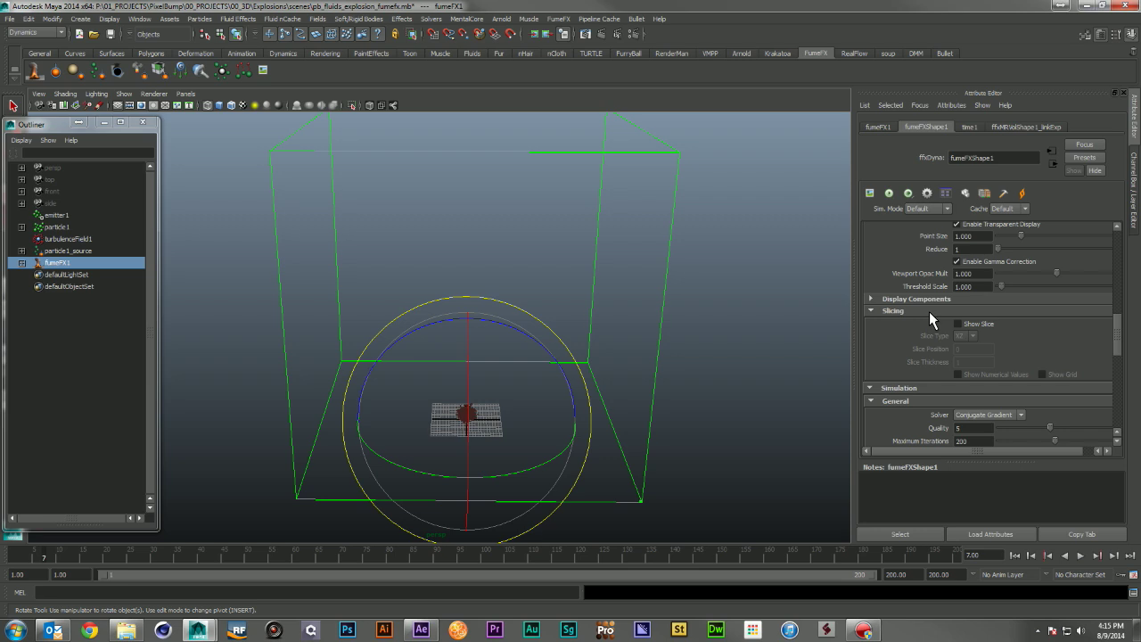
left_click(929, 311)
- Set the solver's Maximum Iterations to 80 in the general simulation settings
scroll(929, 326, "down", 2)
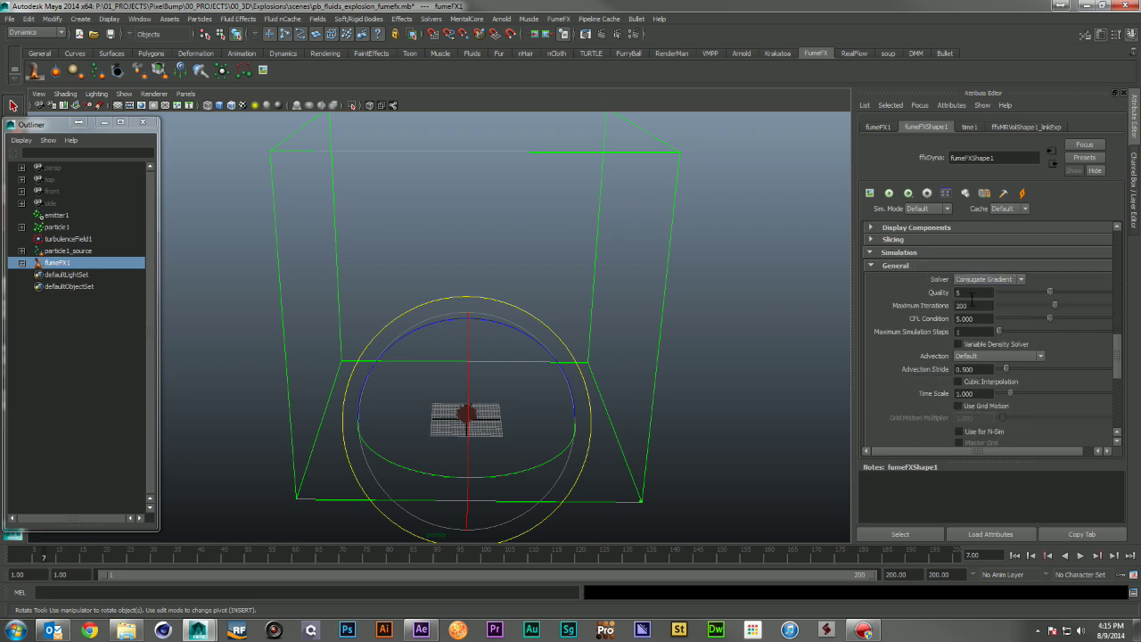
left_click(977, 305)
double_click(977, 305)
type("80")
key("Return")
- Check the Advection options and set the simulation's Time Scale to 1.5
scroll(985, 309, "down", 1)
scroll(985, 309, "down", 1)
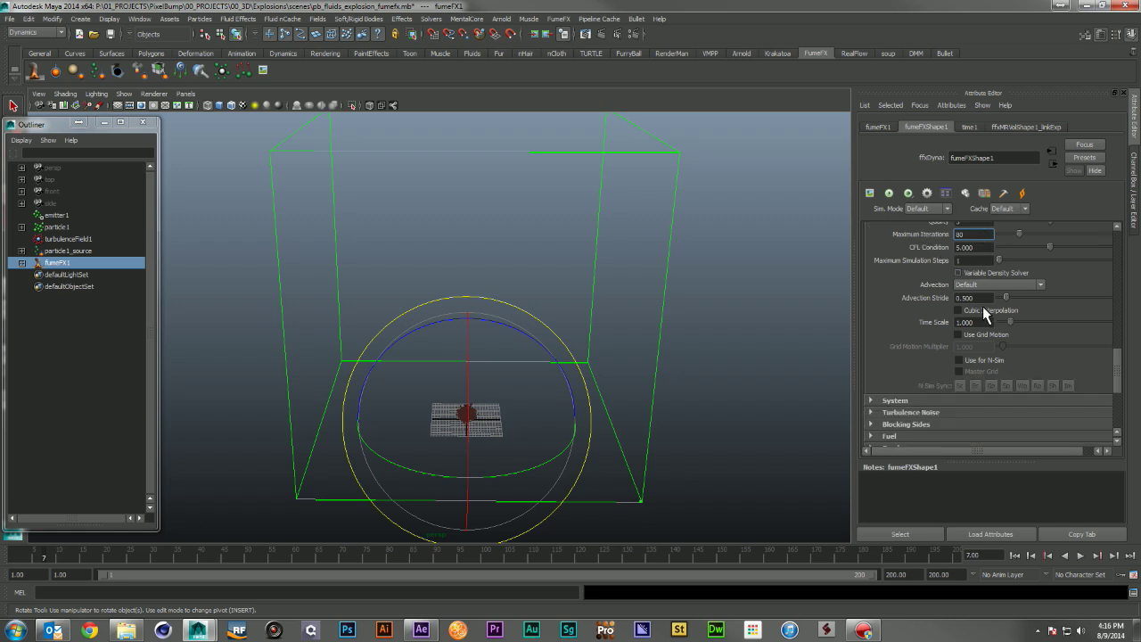
left_click(989, 286)
left_click(919, 285)
left_click(981, 322)
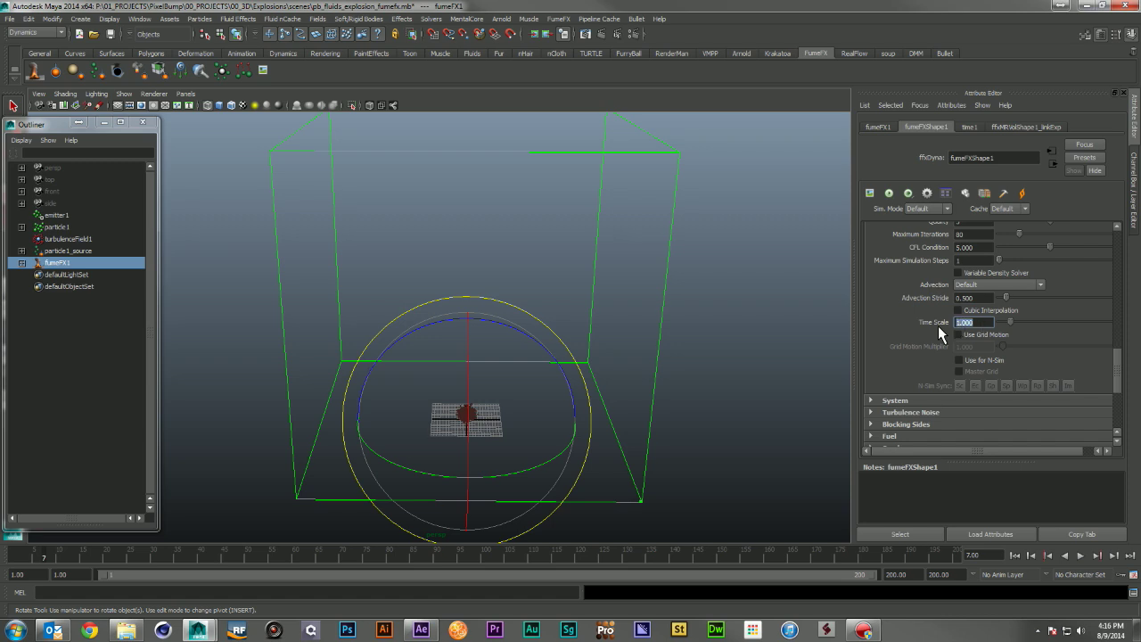
type("1.5")
key("Return")
- Set X Turbulence to 0.01 in the simulation's System settings
scroll(938, 326, "down", 2)
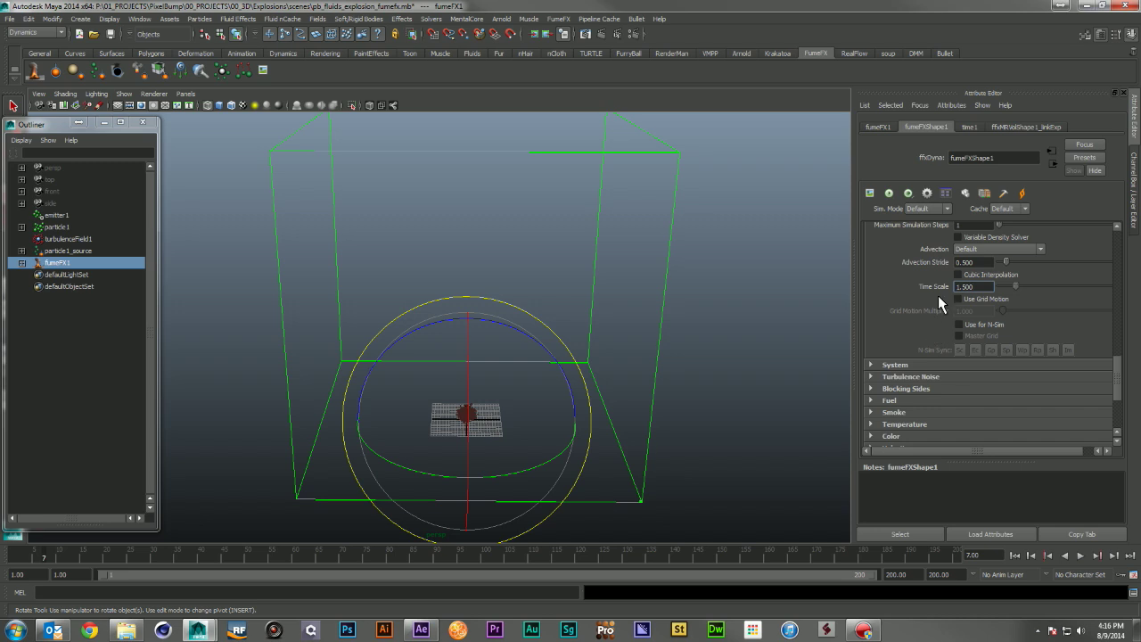
scroll(882, 298, "down", 2)
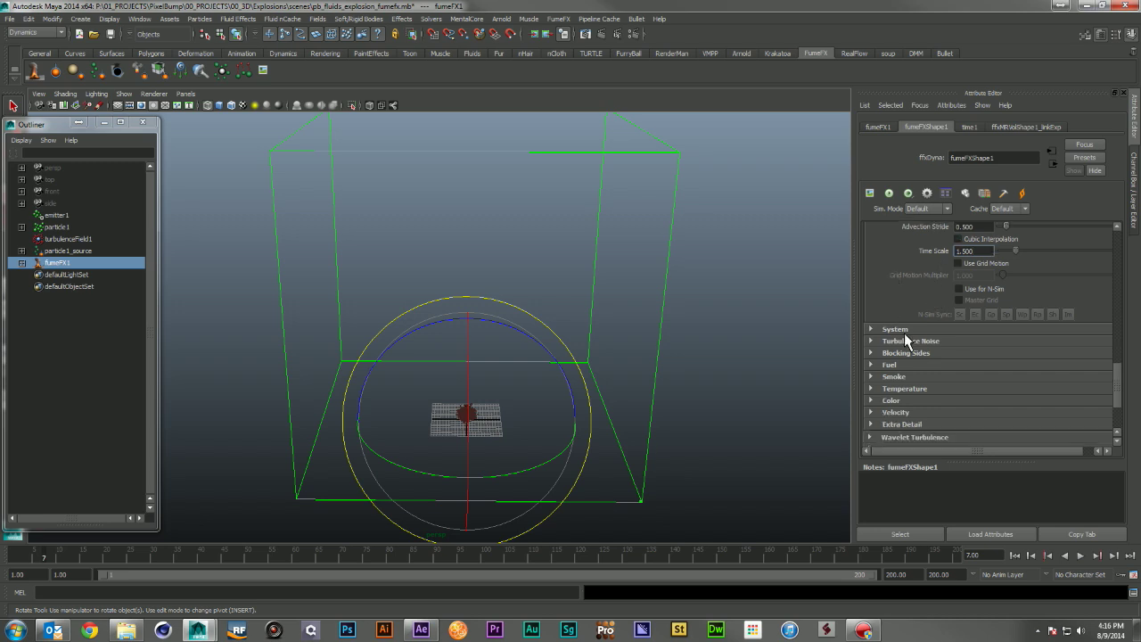
left_click(903, 330)
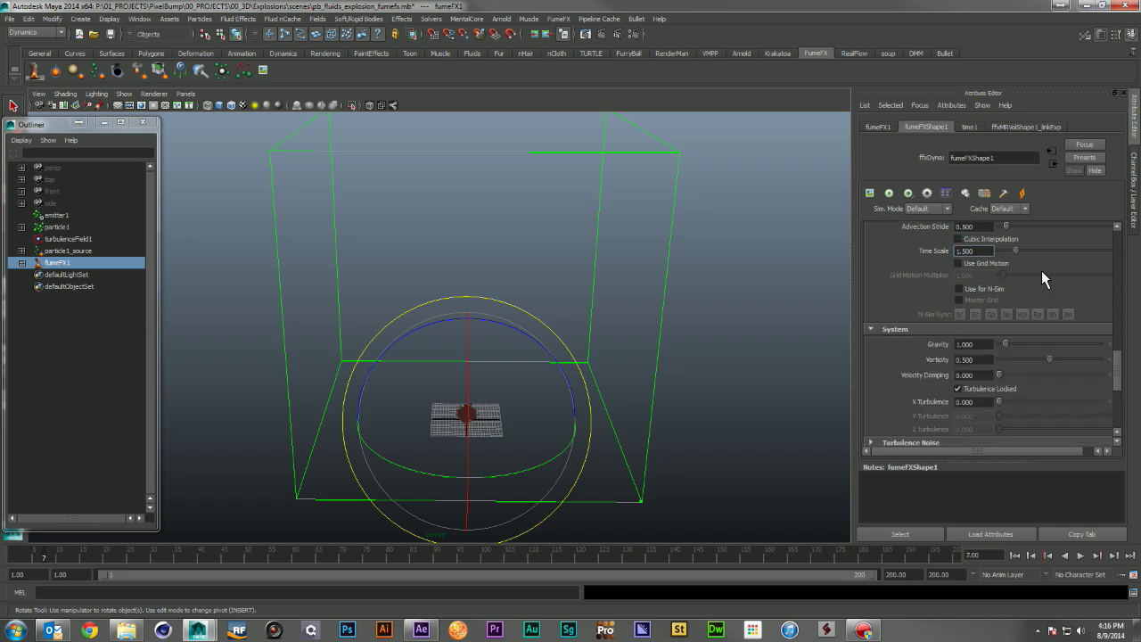
scroll(906, 361, "down", 4)
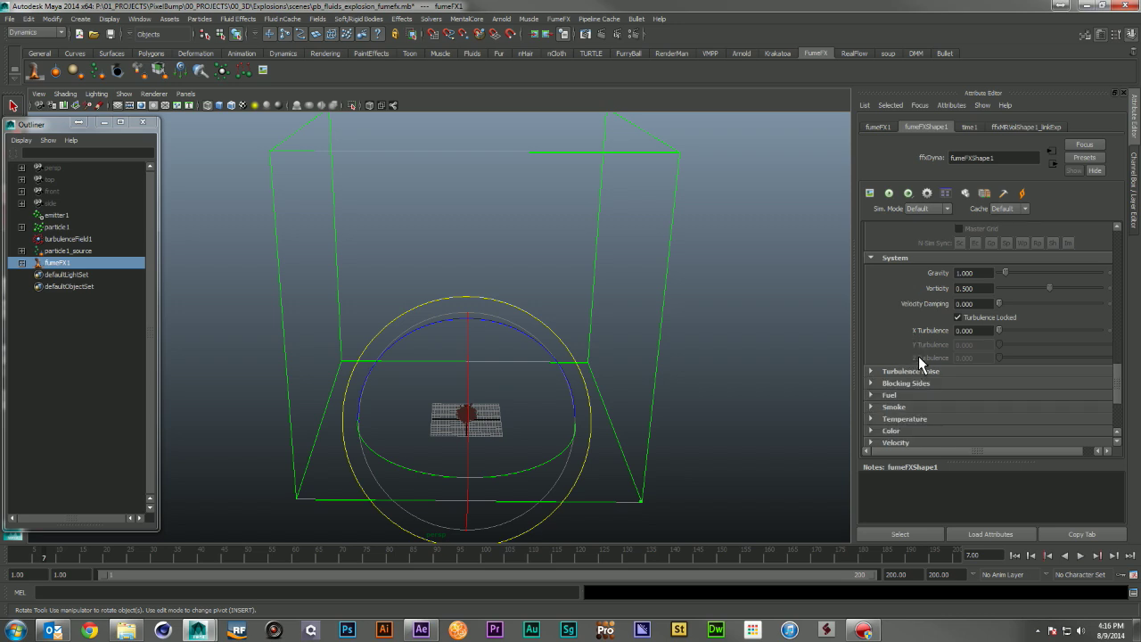
scroll(980, 301, "up", 8)
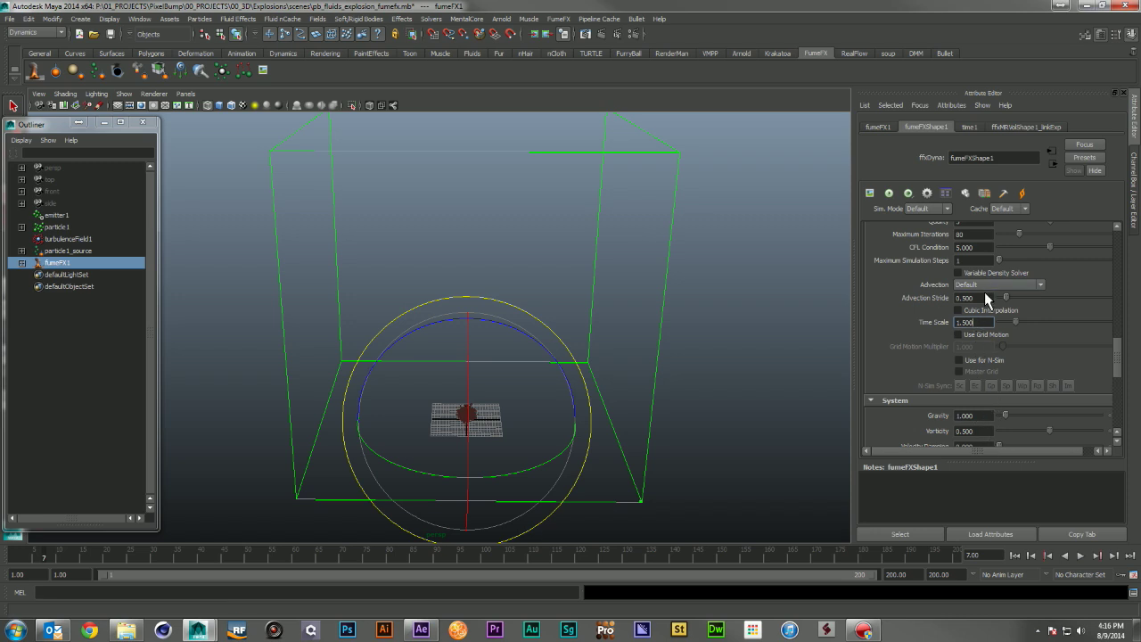
scroll(897, 367, "down", 8)
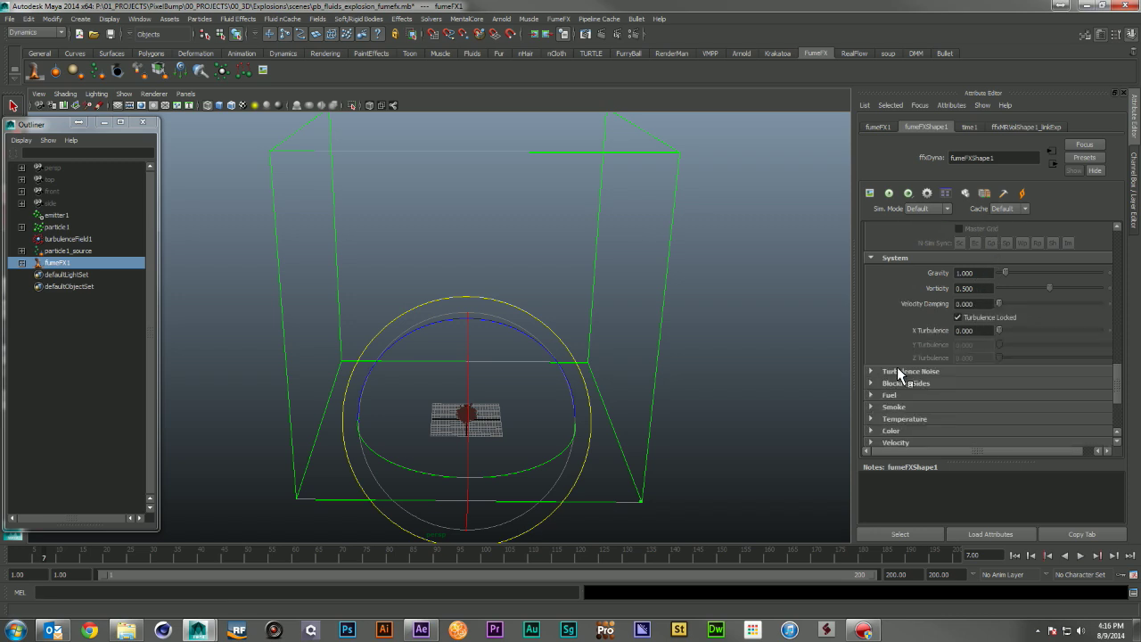
left_click(968, 330)
double_click(968, 336)
- Set the Turbulence Noise to a Scale of 5, Frames of 12 and Detail of 5
scroll(922, 314, "down", 2)
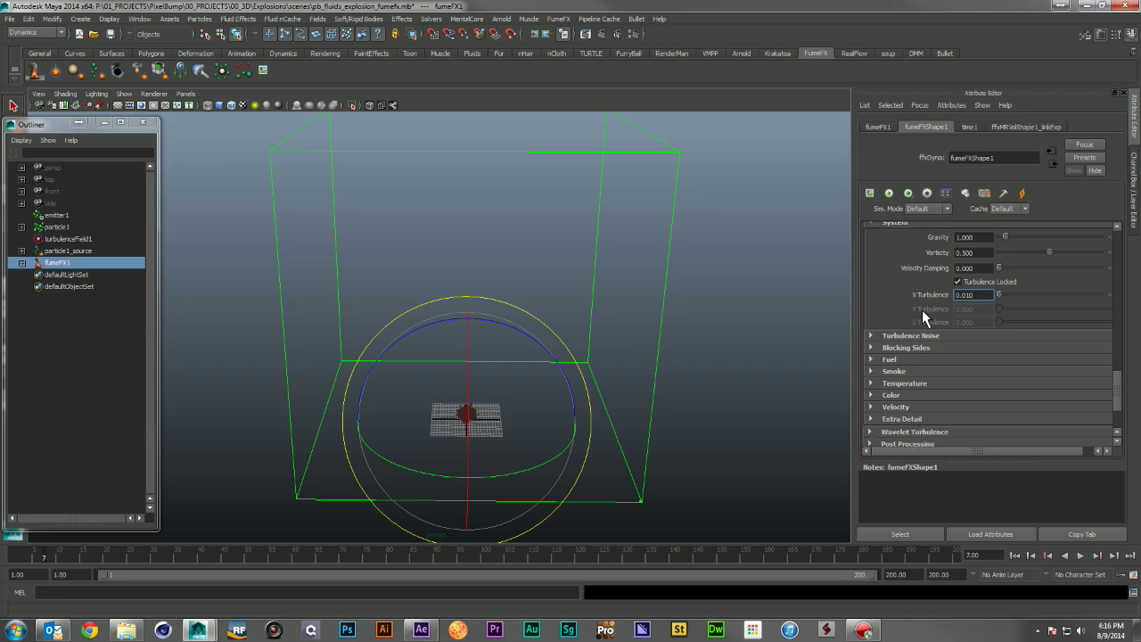
scroll(918, 306, "down", 2)
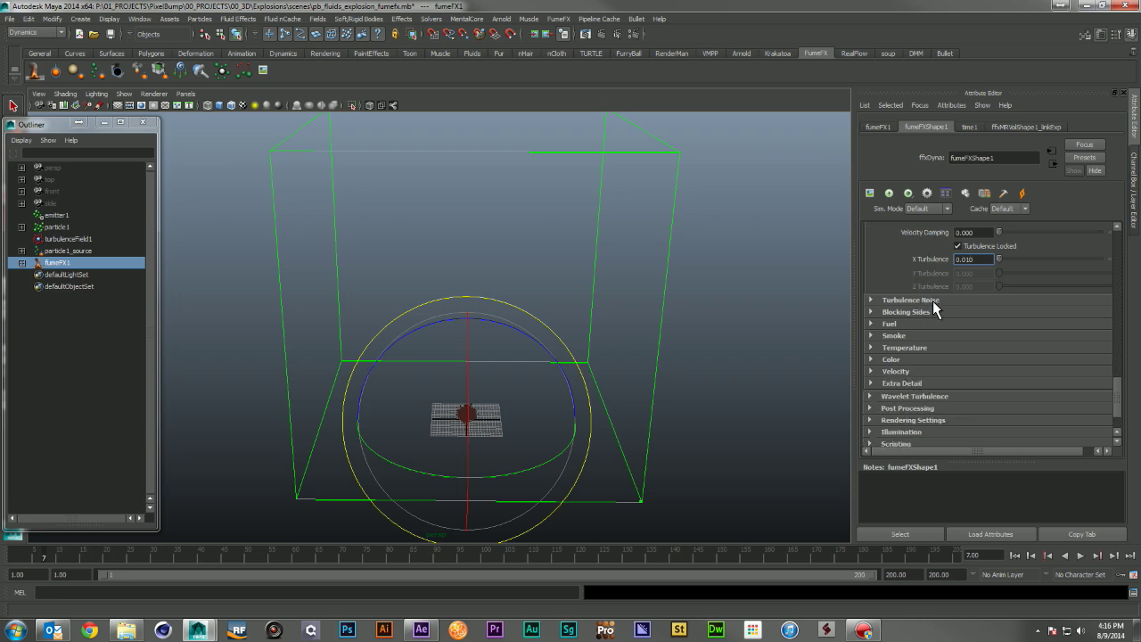
left_click(933, 301)
left_click(987, 317)
left_click_drag(986, 316, 903, 317)
type("5")
key("Return")
left_click_drag(992, 335, 918, 335)
type("12")
key("Return")
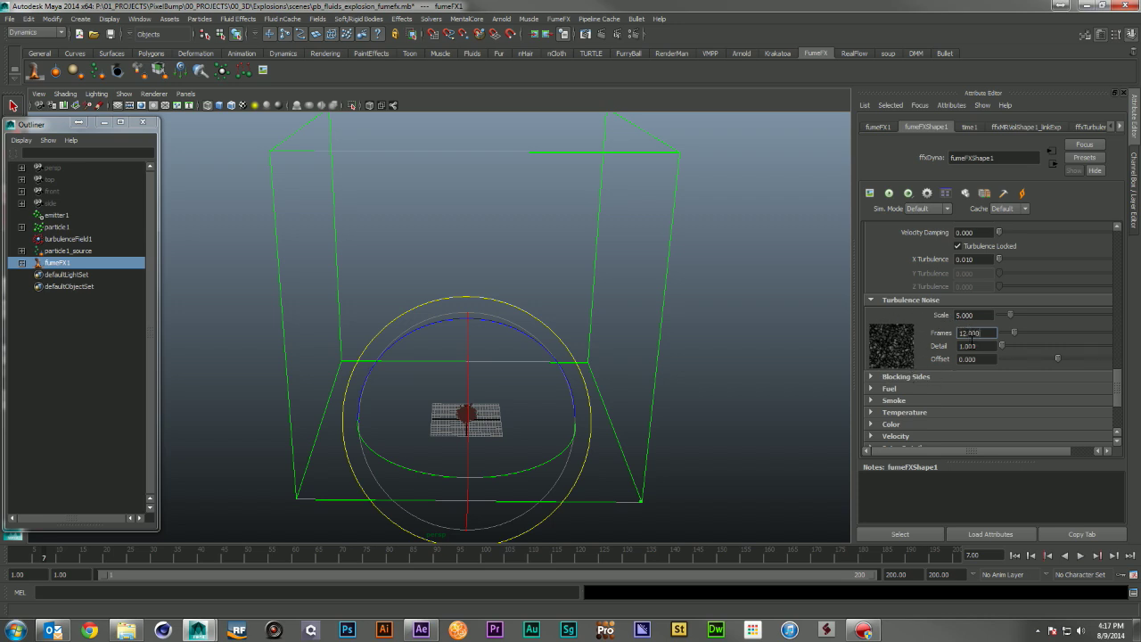
left_click_drag(987, 346, 911, 348)
type("5")
key("Return")
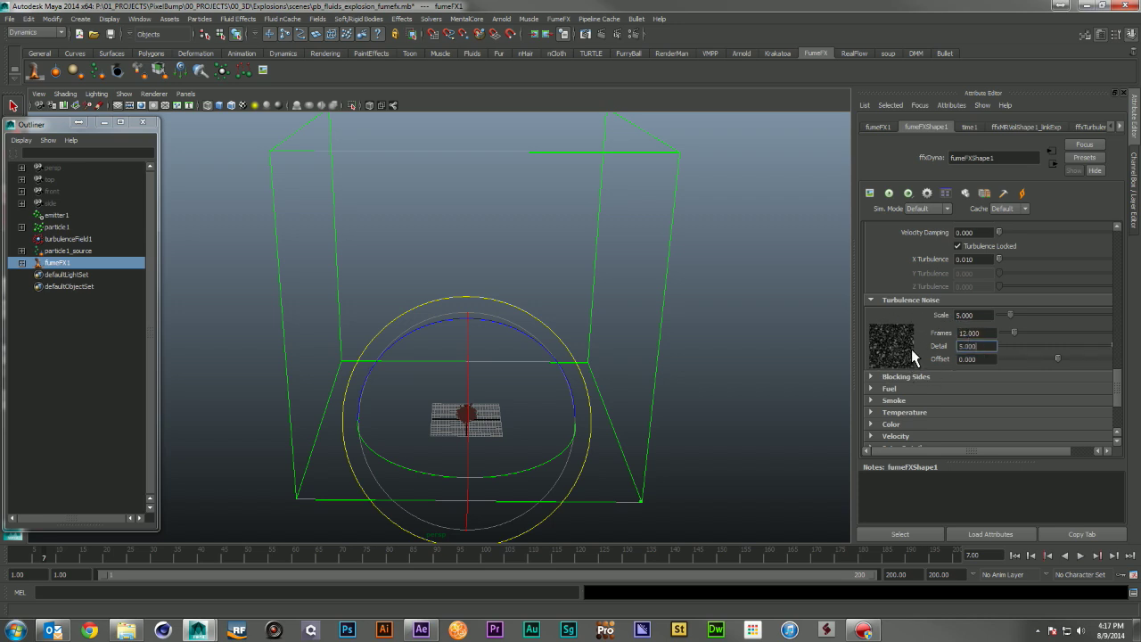
- Set the container's Blocking Y side to -Y
scroll(941, 327, "down", 2)
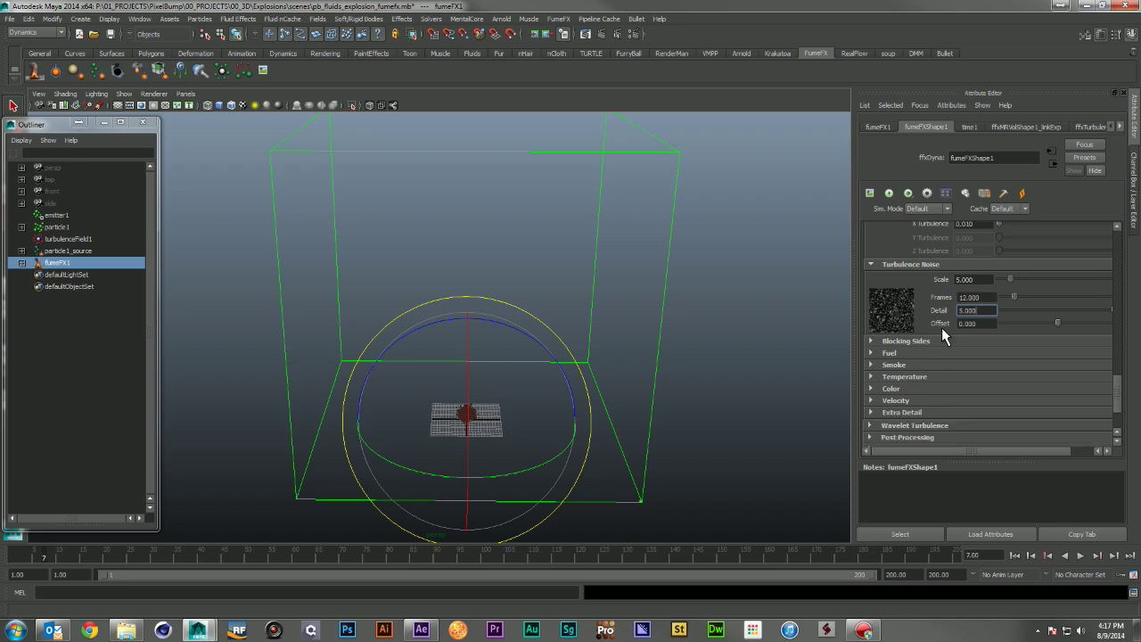
left_click(940, 306)
left_click(965, 332)
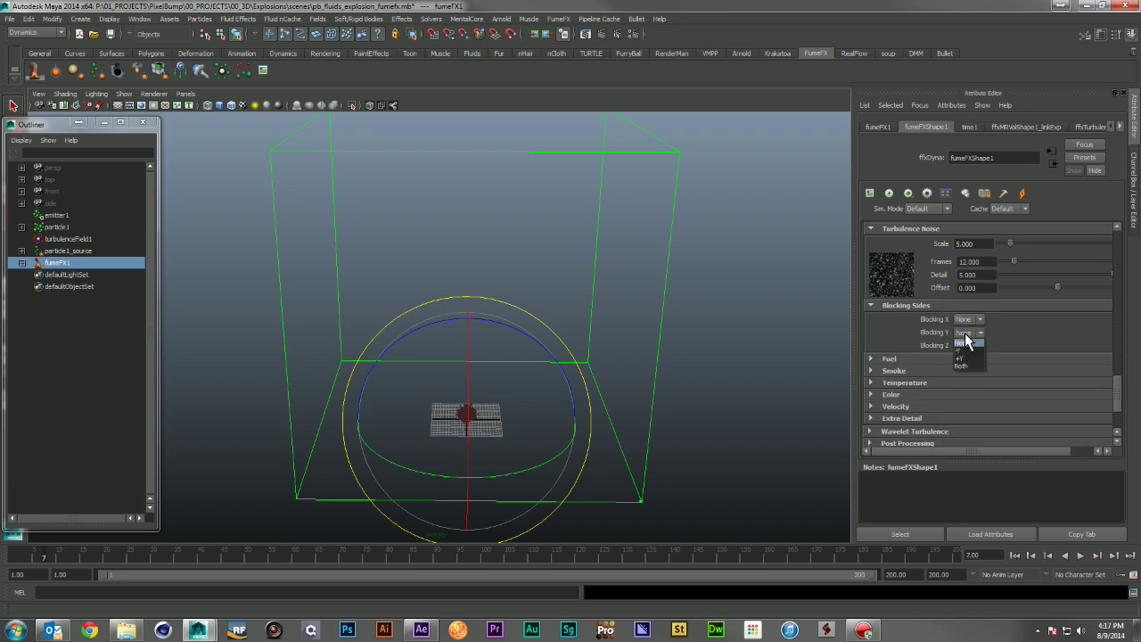
left_click(968, 352)
left_click(967, 334)
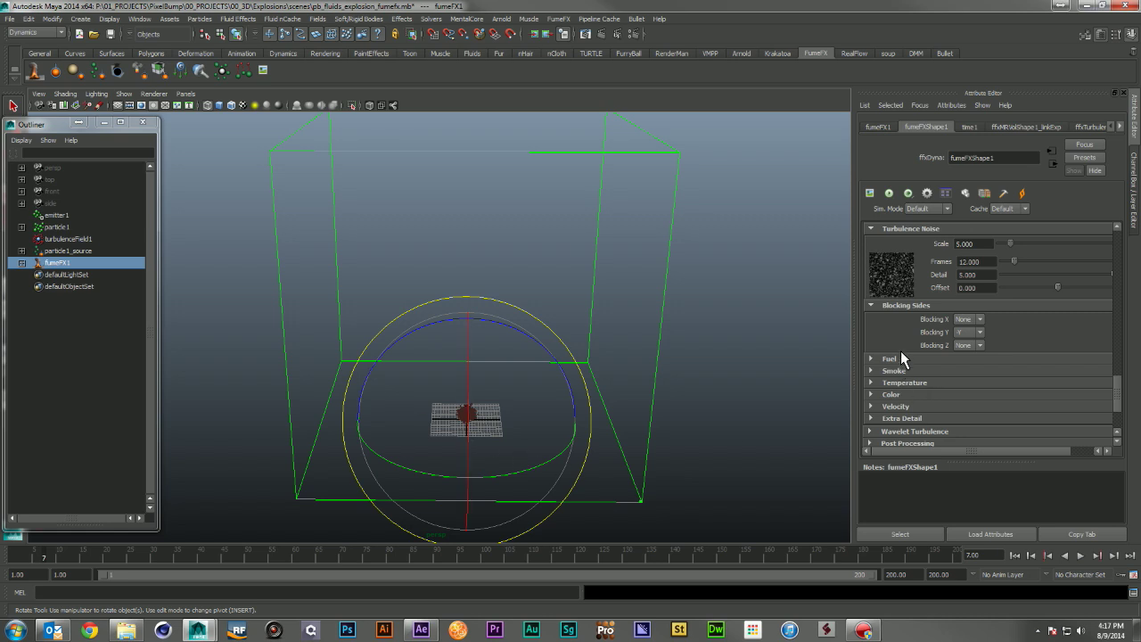
- Set the fuel's Ignition Temperature to 50, Burn Rate to 15 and Burn Rate Variation to 1
scroll(909, 343, "down", 1)
left_click(918, 326)
scroll(899, 354, "down", 2)
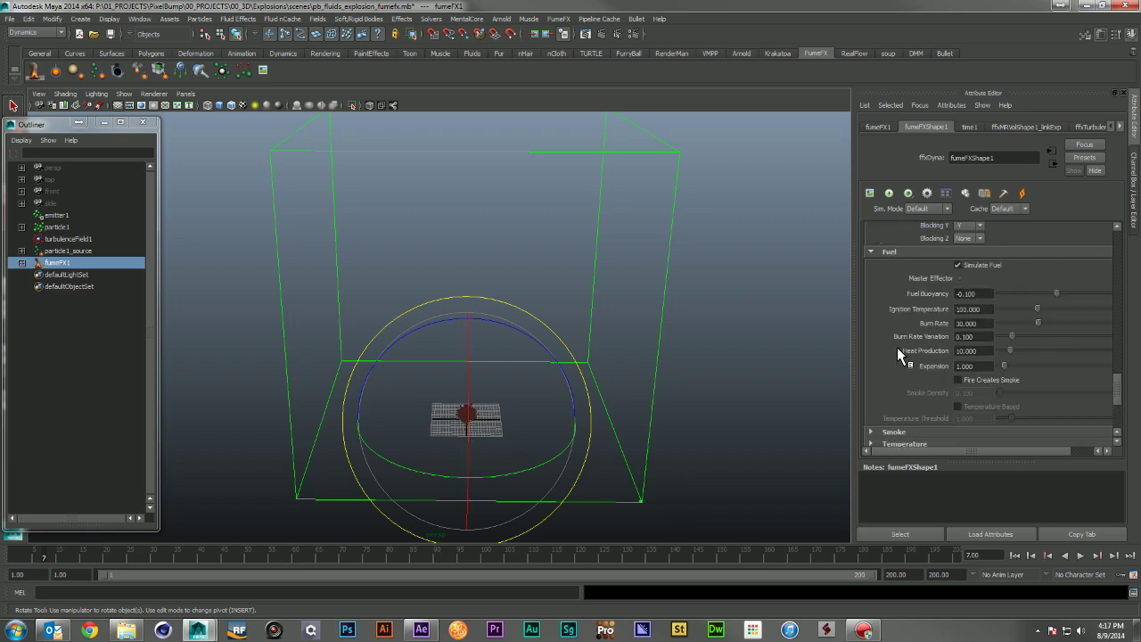
left_click(989, 308)
type("50")
key("Return")
left_click(990, 325)
type("15")
key("Return")
left_click(981, 337)
key("Return")
- Set the fuel's Heat Production to 30 and Expansion to 5
left_click(983, 350)
type("30")
key("Return")
left_click(991, 367)
type("5")
key("Return")
- Enable Fire Creates Smoke for the fuel and set its Smoke Density to 5
left_click(958, 380)
left_click(966, 394)
type("5")
key("Return")
- Set the smoke's Dissipation Strength to 6
scroll(922, 406, "down", 1)
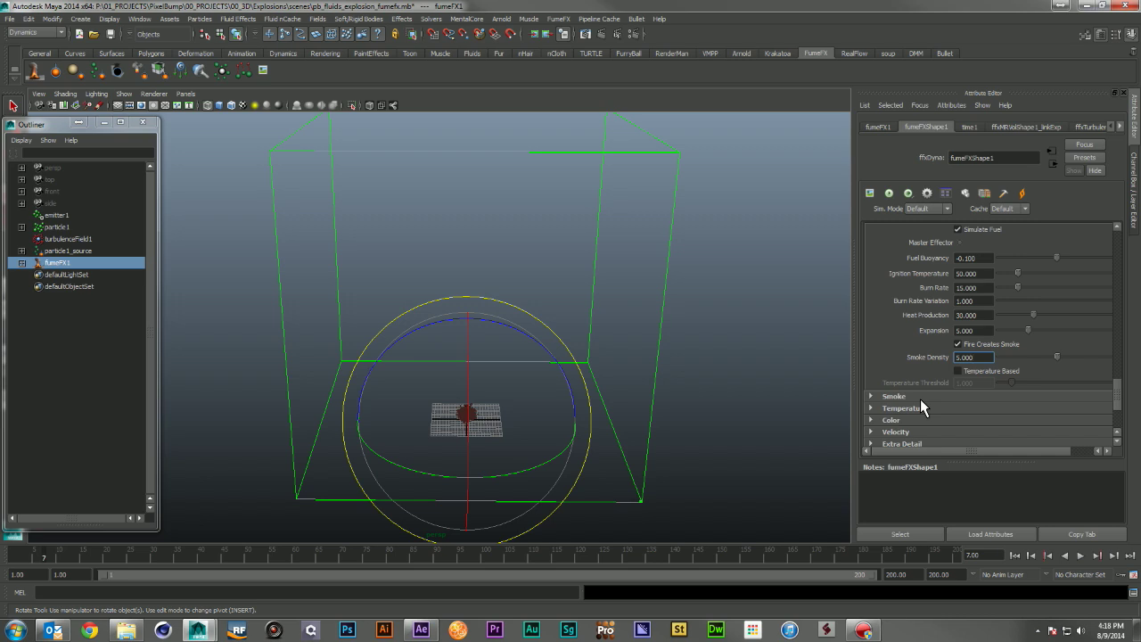
scroll(958, 358, "down", 2)
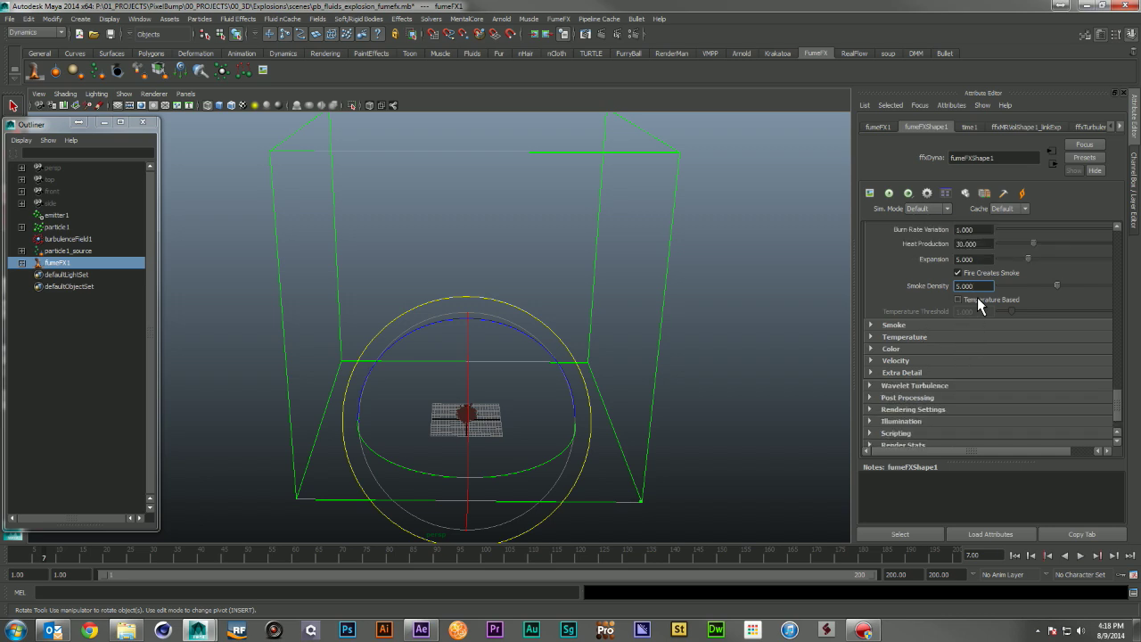
left_click(893, 325)
scroll(992, 333, "down", 1)
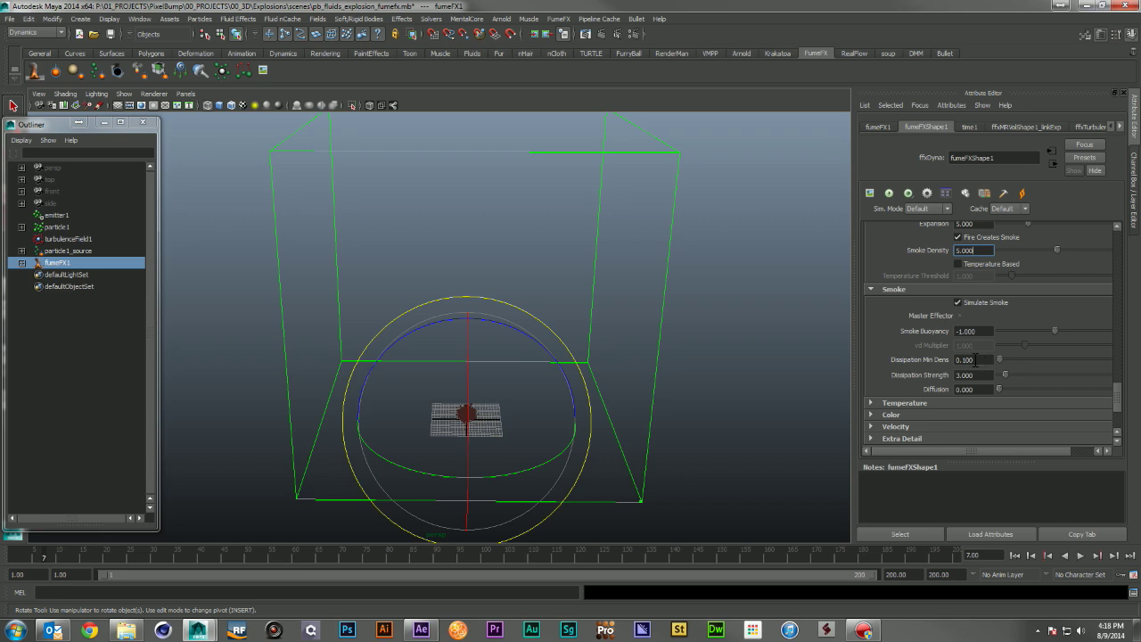
left_click_drag(981, 376, 906, 390)
type("6")
key("Return")
- Review the Temperature, Color and Velocity settings of the simulation
scroll(904, 354, "down", 3)
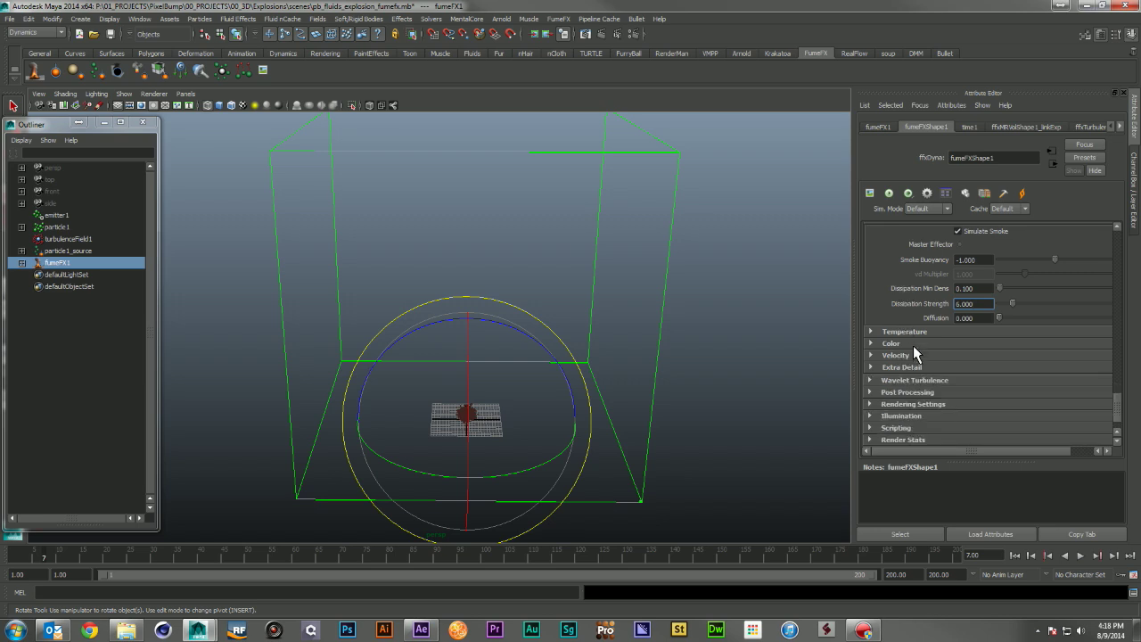
left_click(935, 332)
scroll(958, 345, "down", 1)
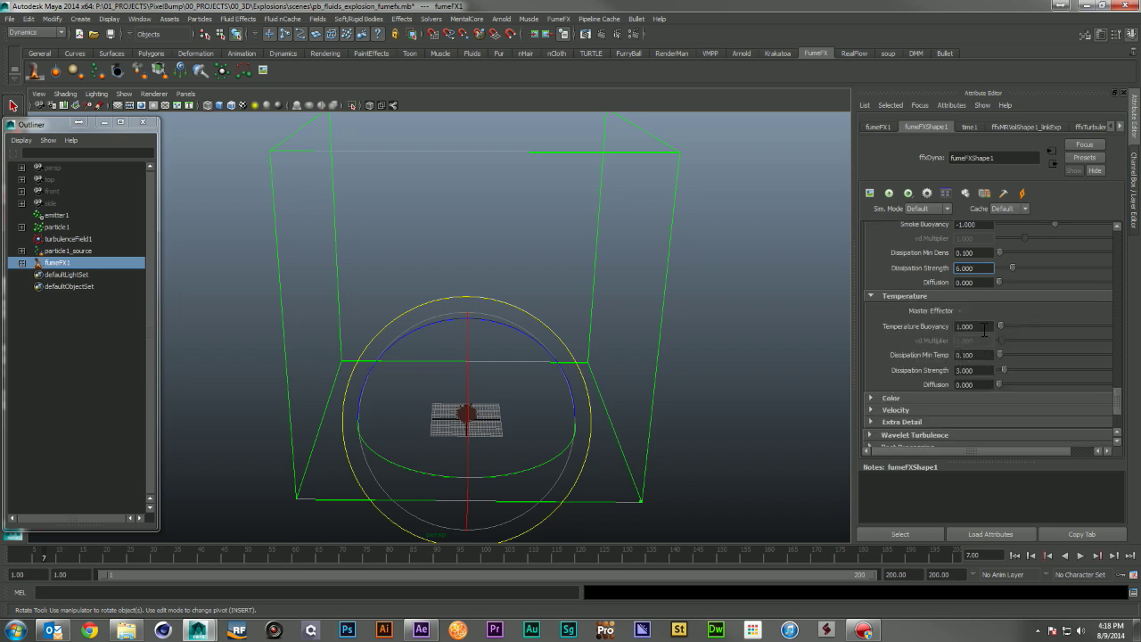
scroll(972, 347, "down", 3)
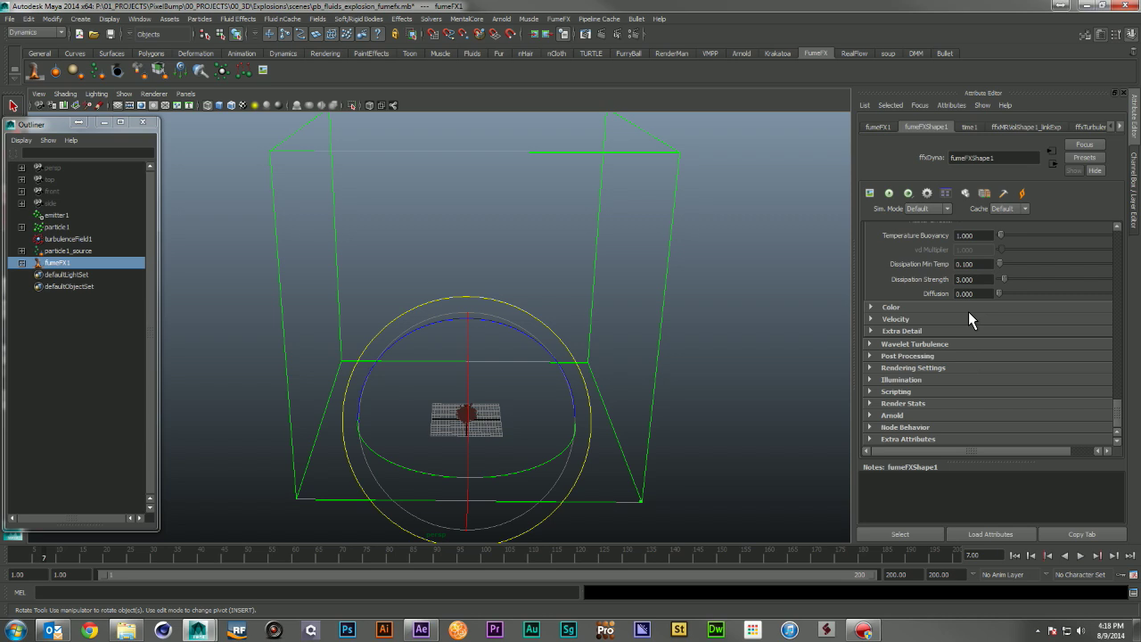
left_click(970, 306)
left_click(970, 311)
left_click(967, 320)
left_click(966, 320)
- Set the Extra Detail mode to Wavelet Turbulence
left_click(961, 333)
left_click(972, 347)
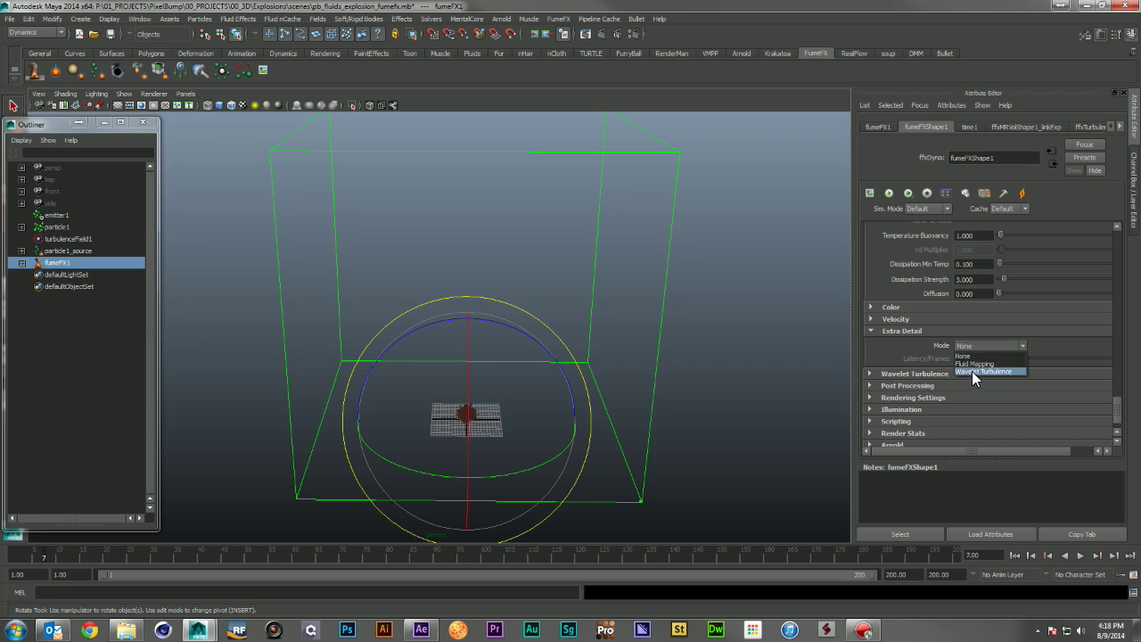
left_click(973, 369)
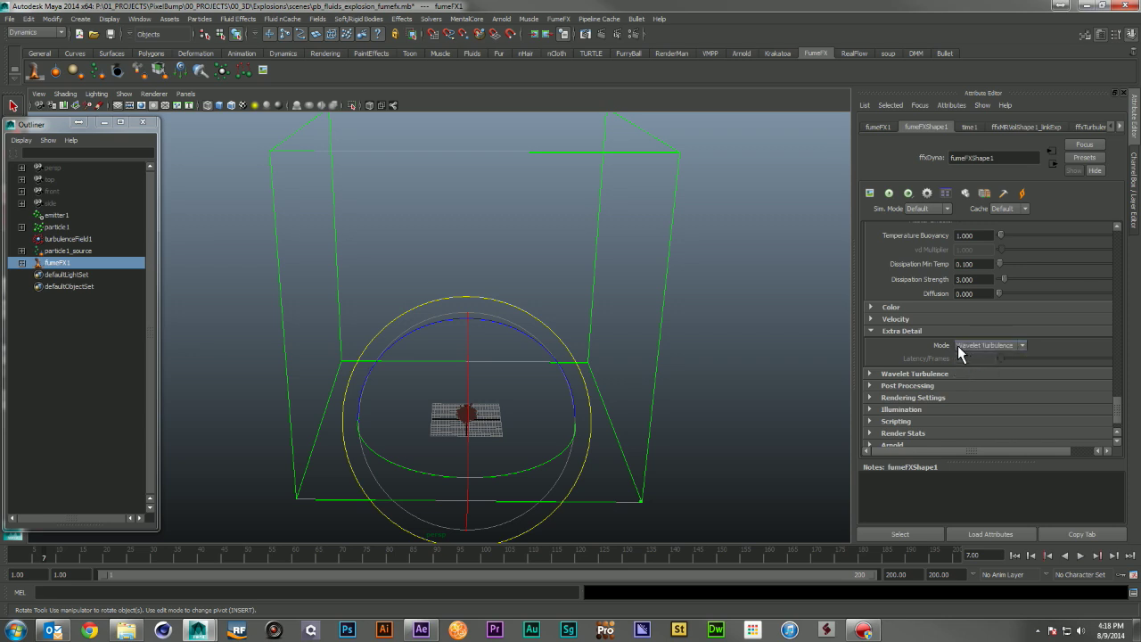
left_click(920, 330)
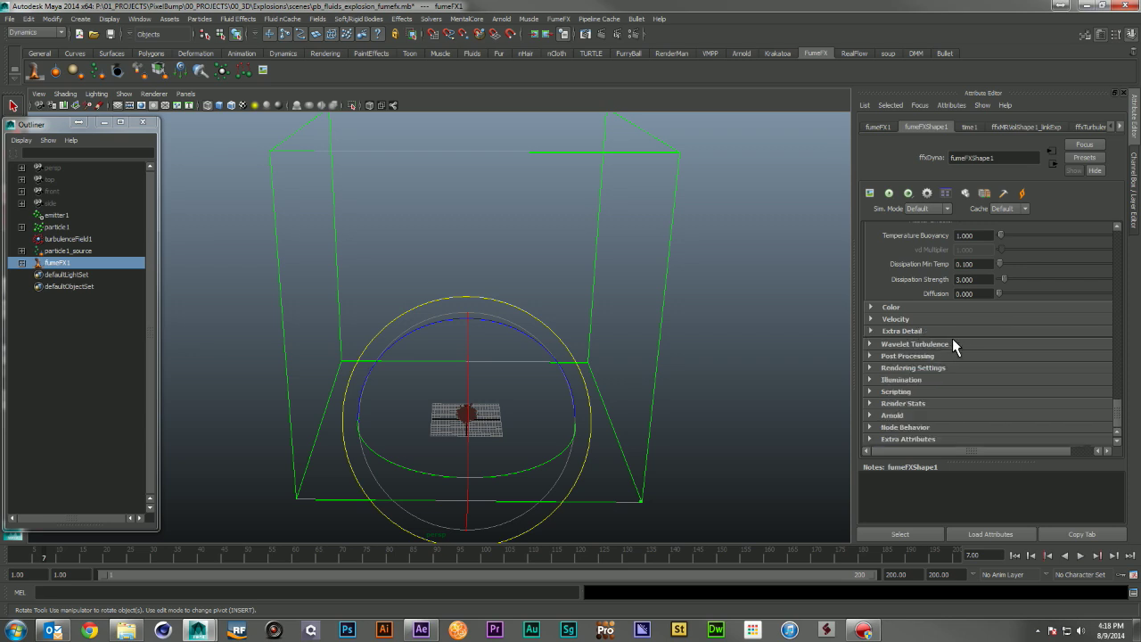
- Look through the Wavelet Turbulence and Post Processing settings
left_click(961, 346)
left_click(962, 346)
left_click(950, 357)
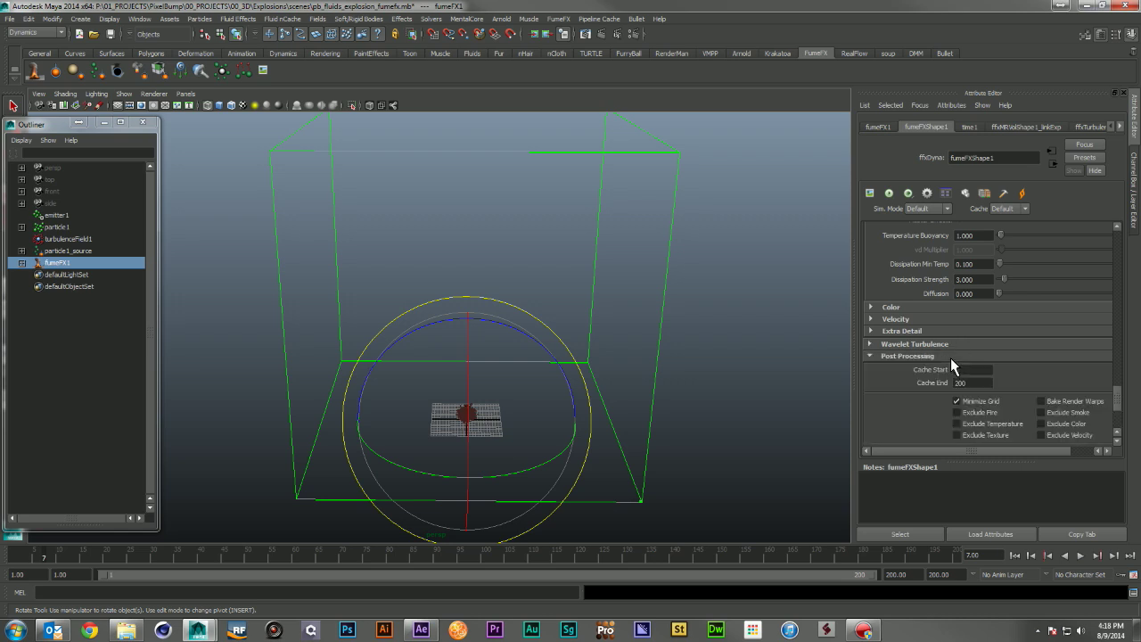
scroll(935, 369, "down", 2)
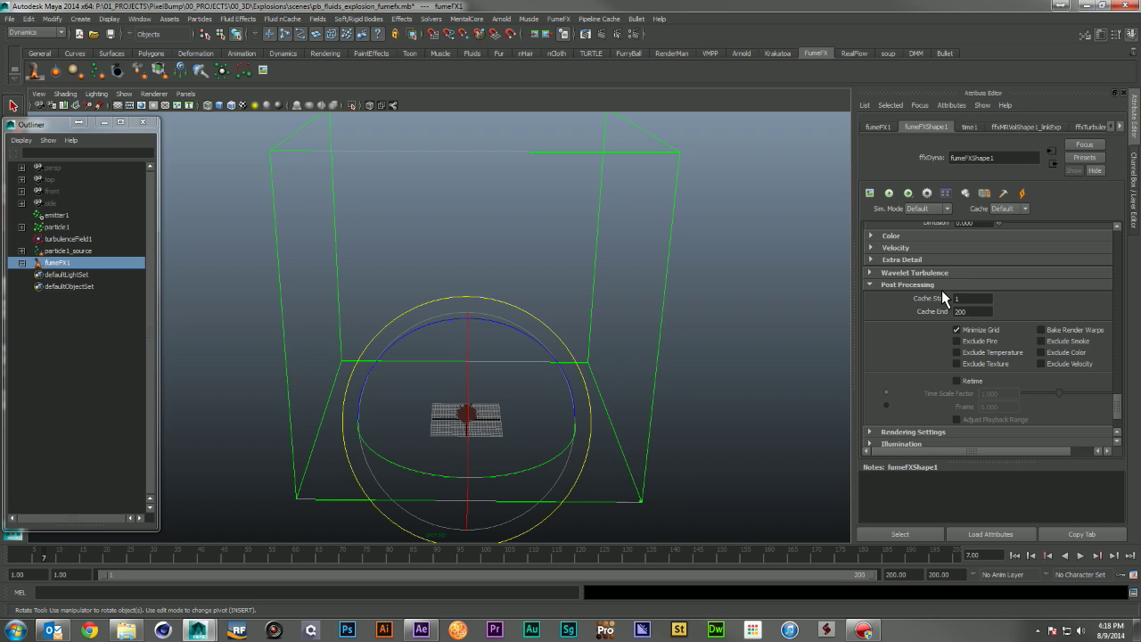
left_click(941, 286)
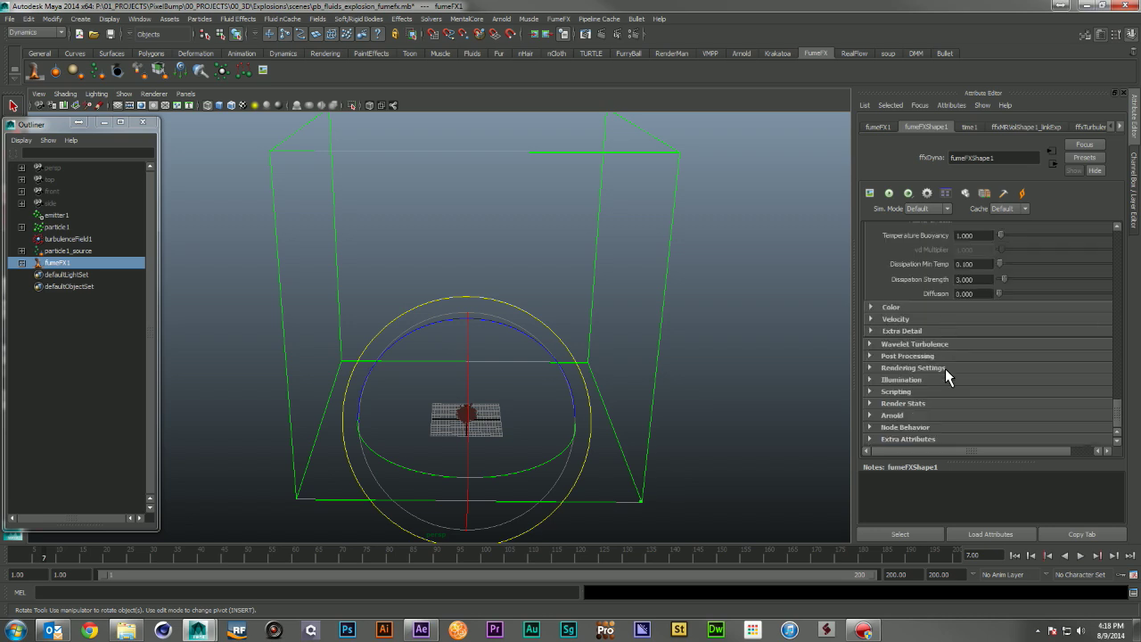
- Set the end colour of the fire gradient to a pale cream yellow in the fire rendering settings
left_click(946, 368)
scroll(967, 373, "down", 5)
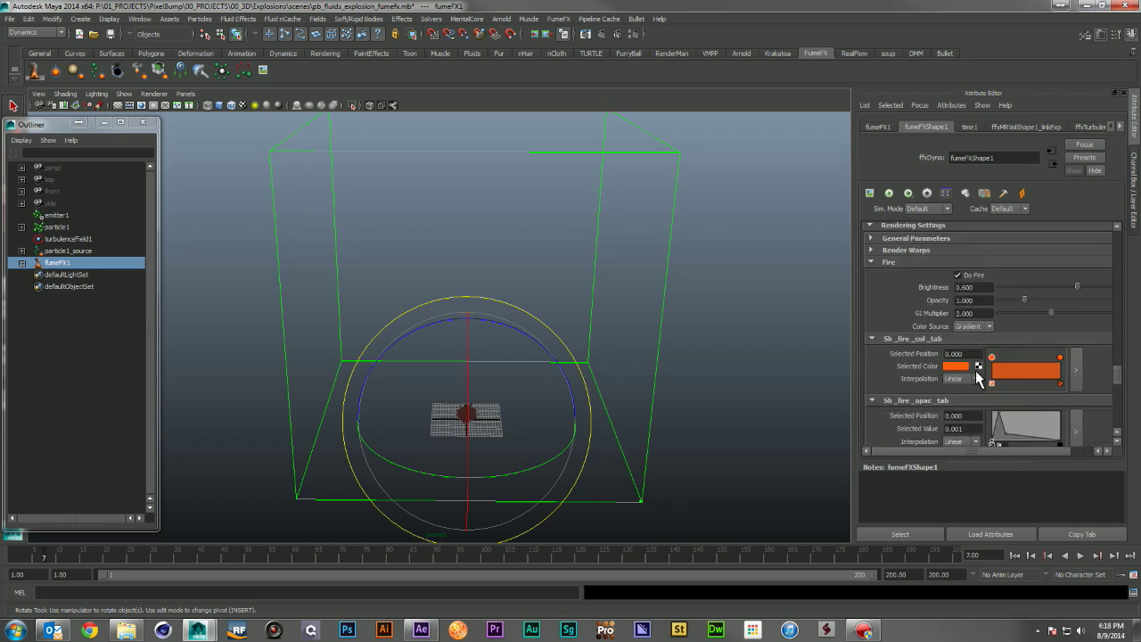
scroll(977, 374, "up", 2)
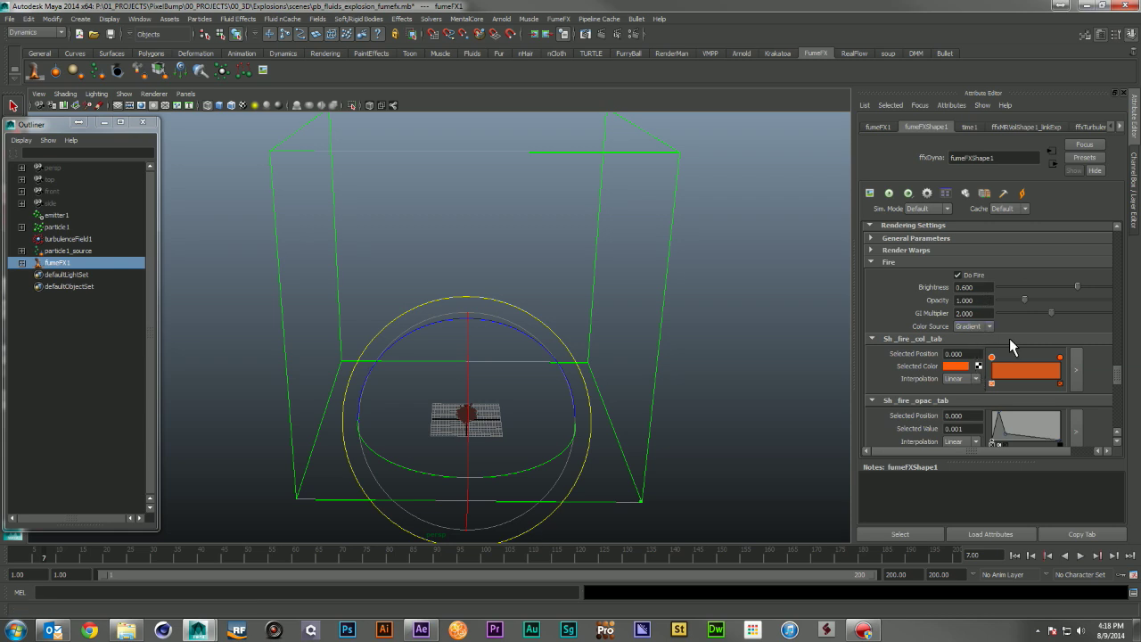
left_click(954, 367)
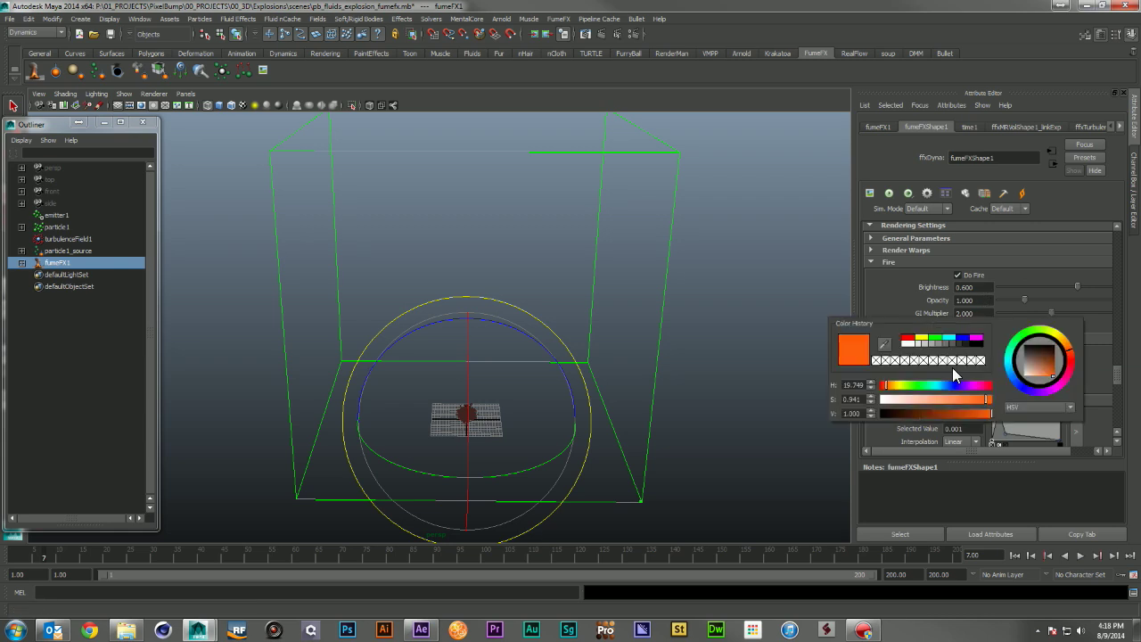
left_click_drag(914, 395, 908, 399)
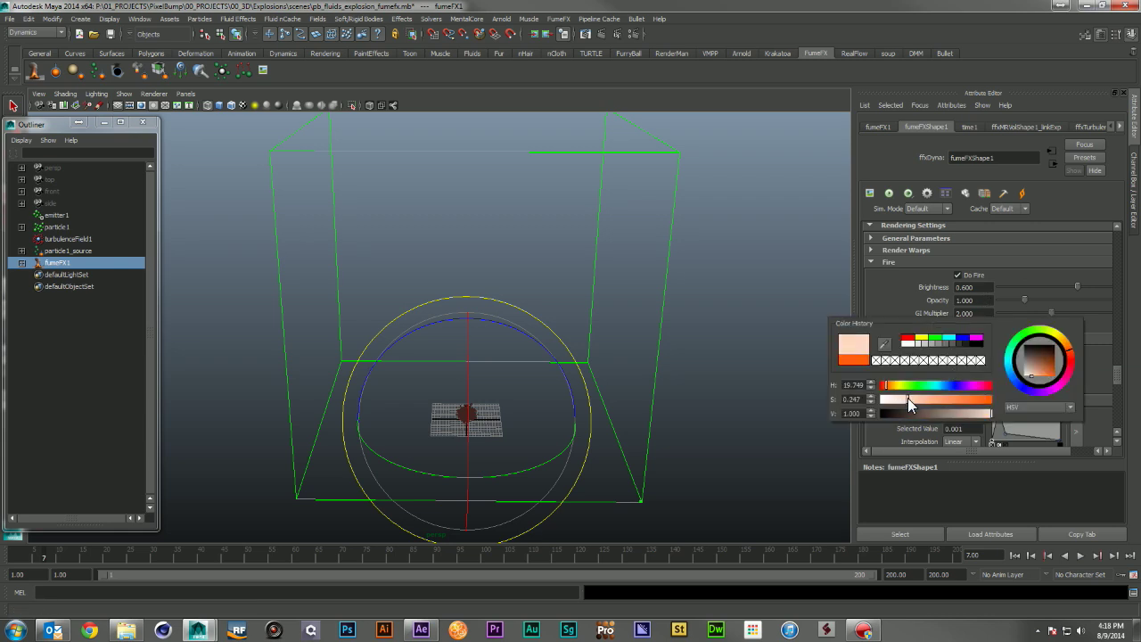
left_click_drag(1065, 344, 1066, 344)
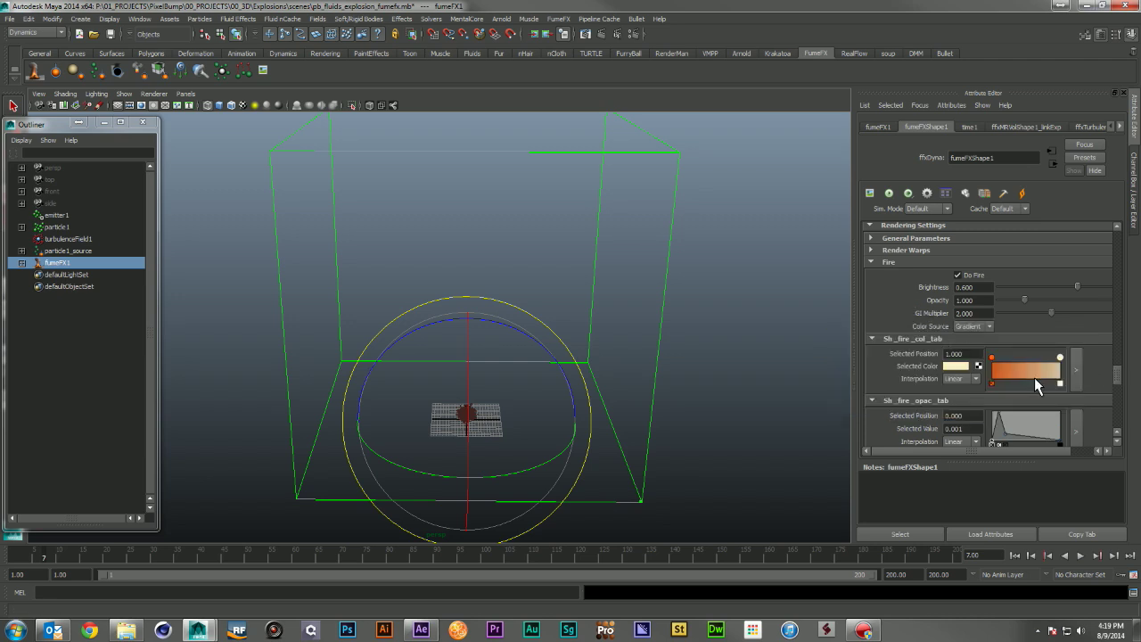
- Add an orange key about 40% along the fire gradient and set the gradient's start colour to dark red
left_click_drag(997, 369, 1018, 367)
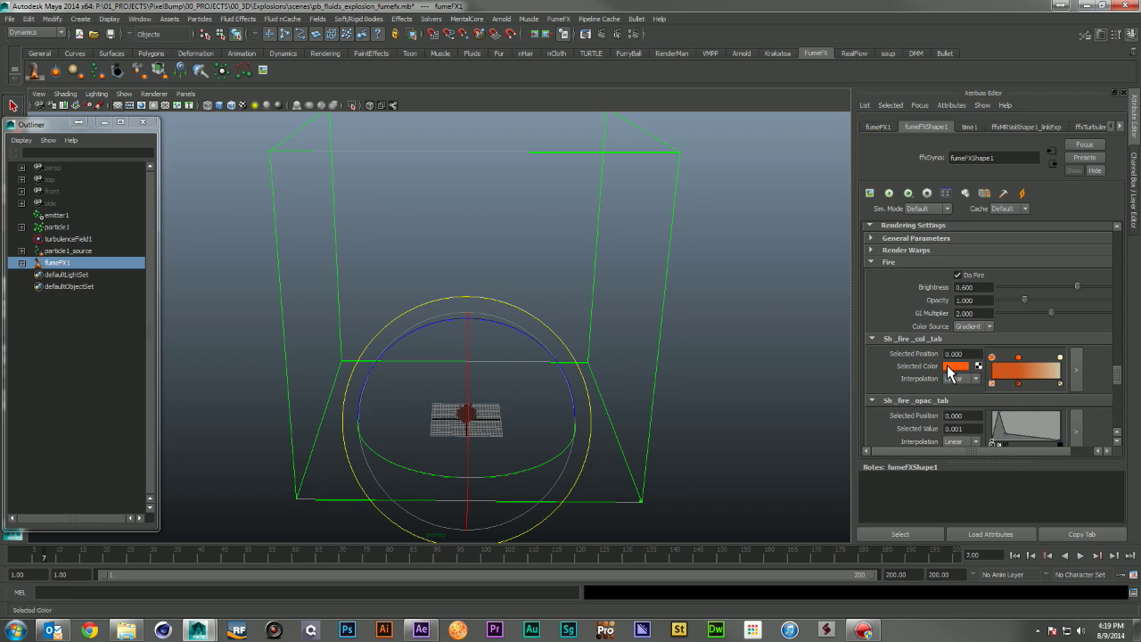
left_click(954, 366)
left_click(1065, 357)
left_click(1040, 367)
left_click_drag(1041, 368, 1047, 371)
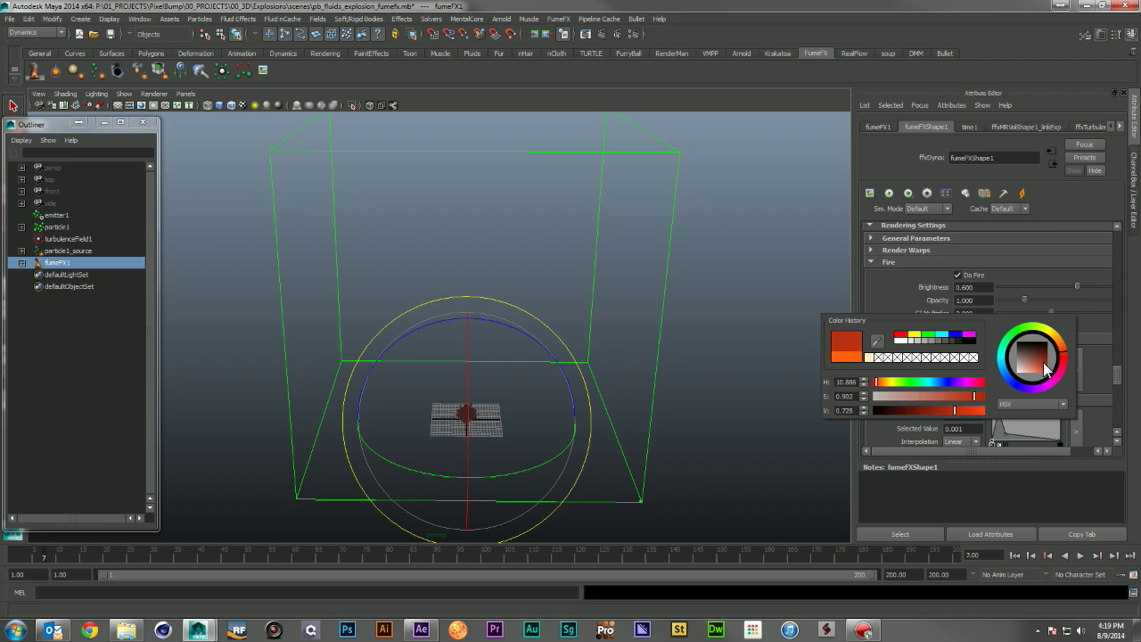
left_click_drag(924, 409, 911, 408)
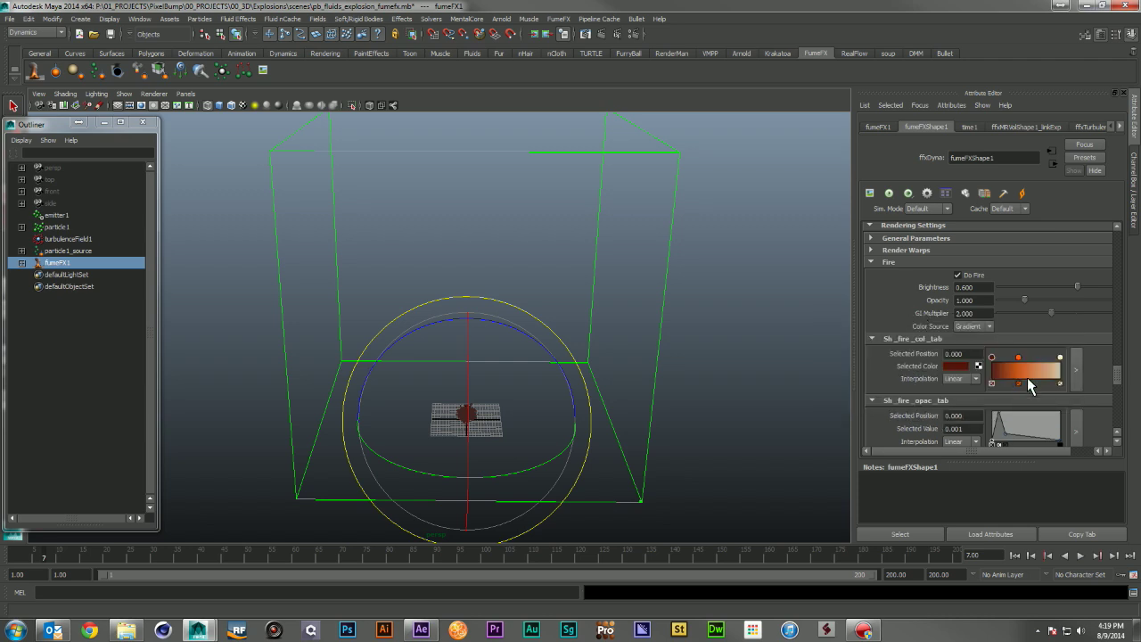
- Set the smoke colour gradient to run from dark grey at its start to medium grey at its end
scroll(1007, 362, "down", 2)
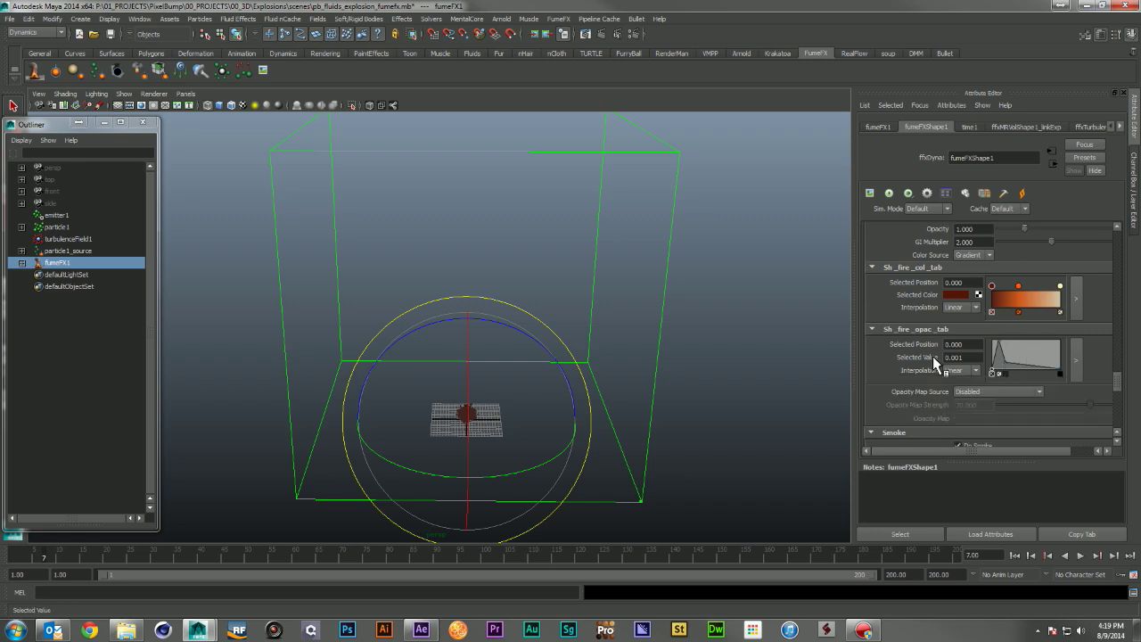
scroll(1060, 343, "down", 4)
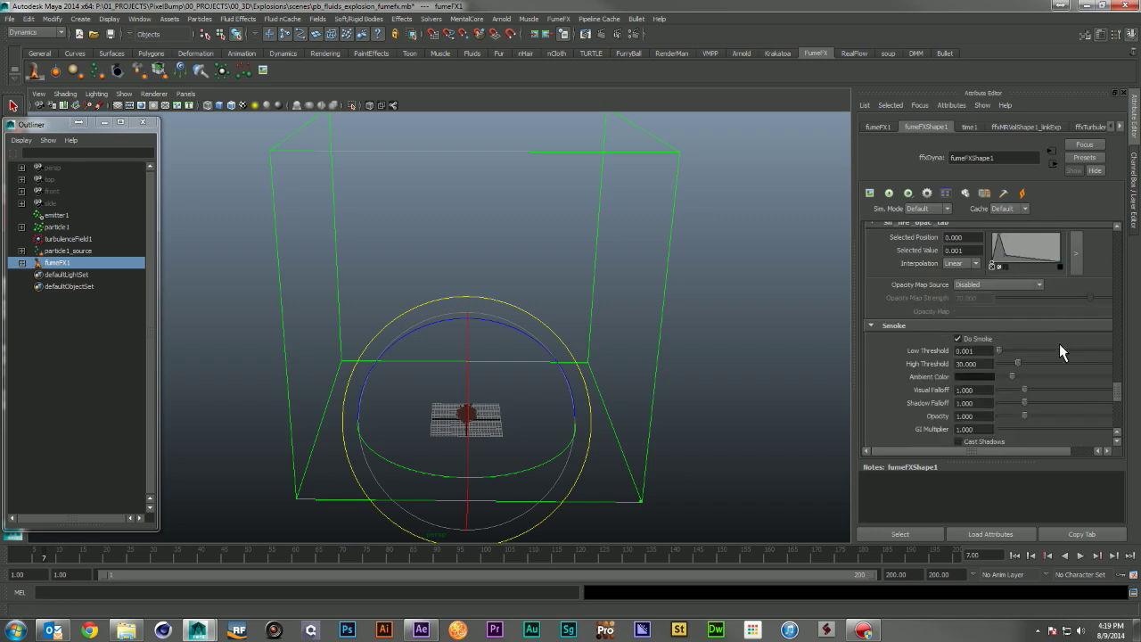
scroll(1038, 353, "down", 1)
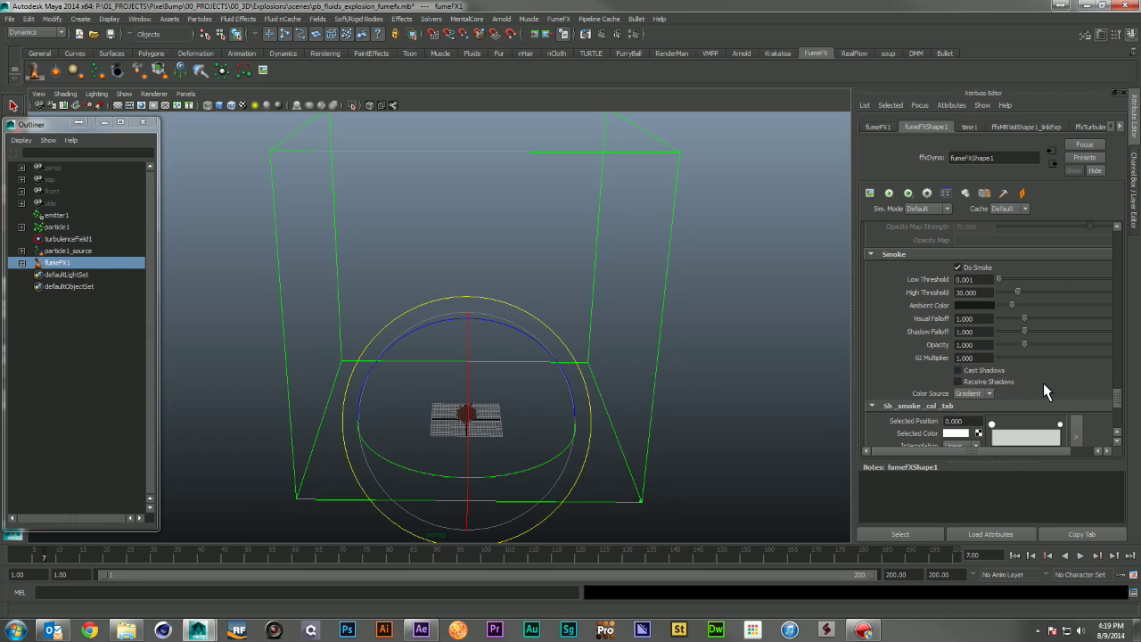
scroll(1043, 382, "down", 2)
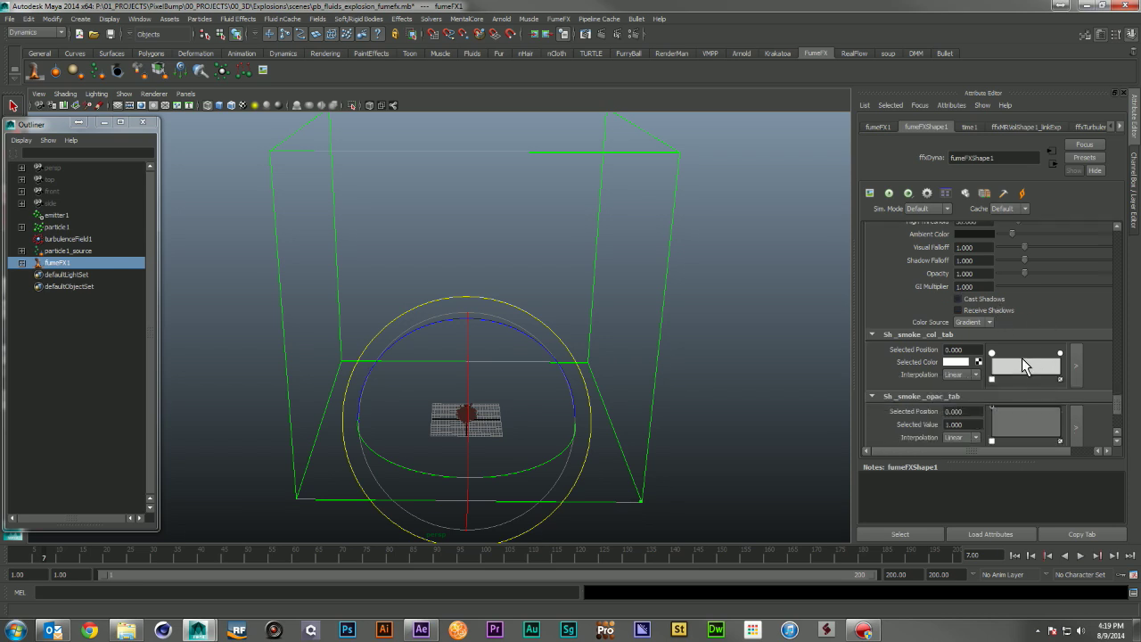
left_click(953, 363)
left_click(895, 410)
left_click(1061, 354)
left_click(953, 363)
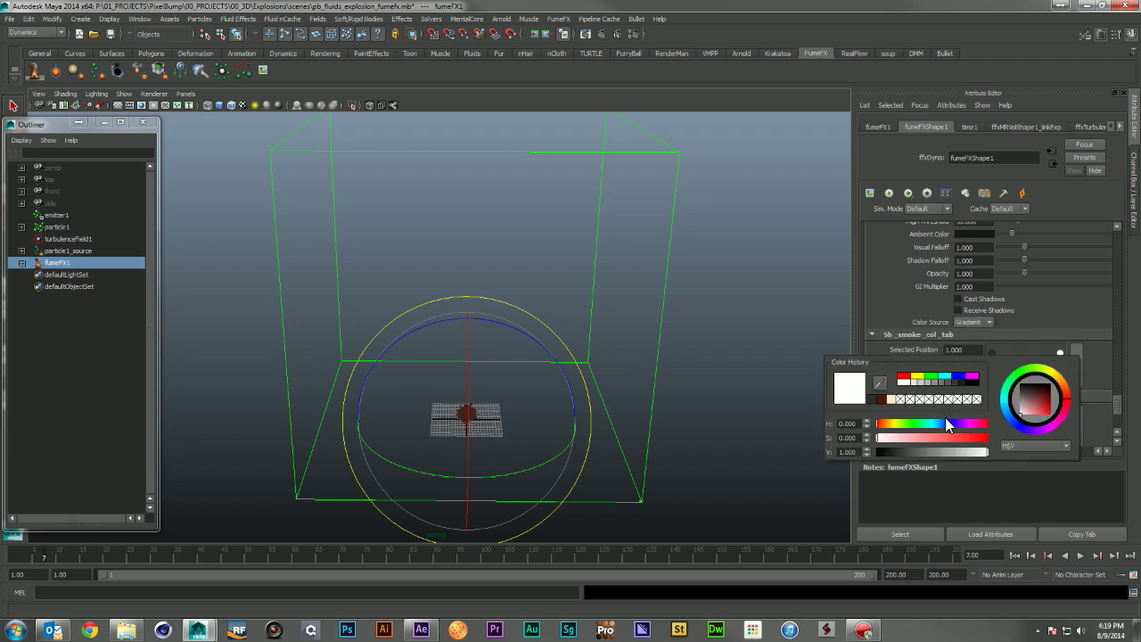
left_click(929, 450)
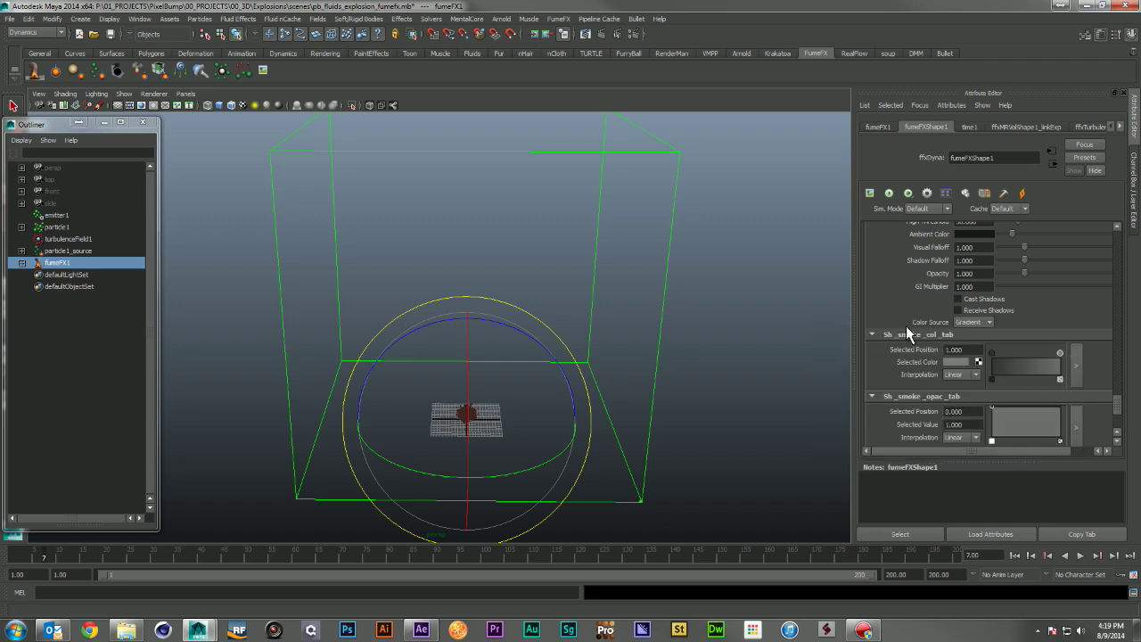
- Turn on Show in viewport for the particle1_source particle source and inspect its radius spheres up close
scroll(906, 326, "down", 3)
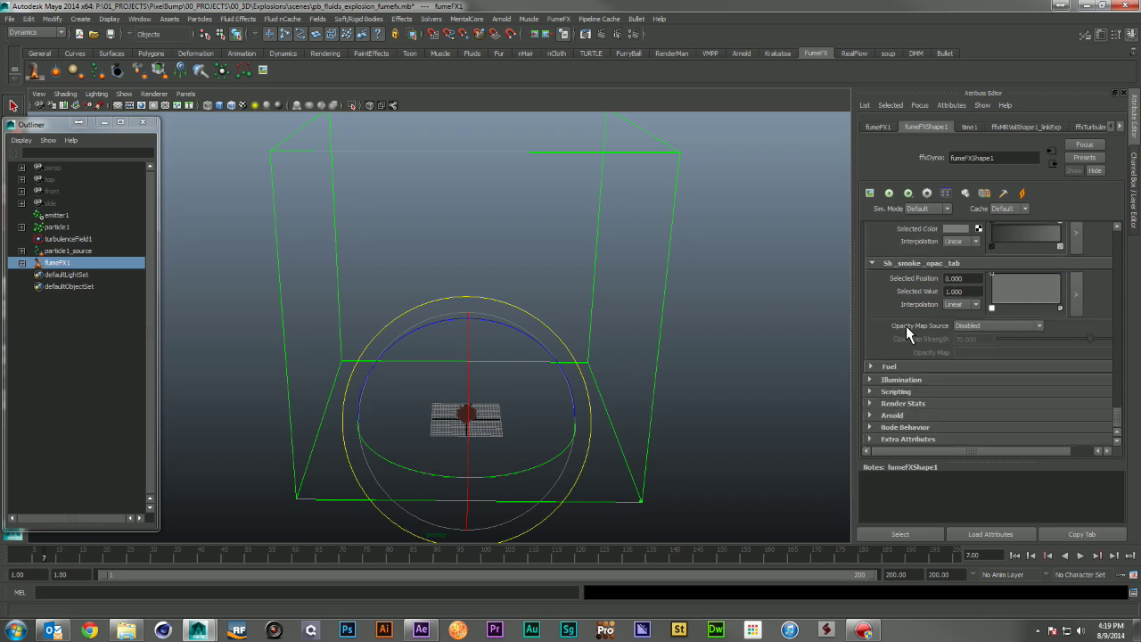
scroll(936, 379, "up", 10)
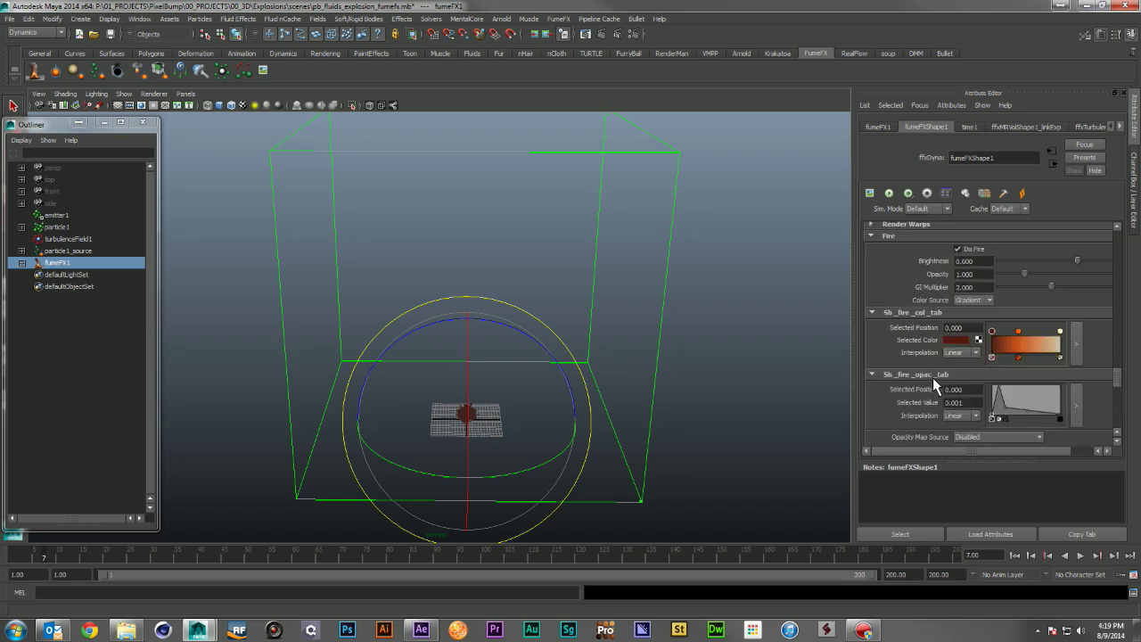
scroll(934, 379, "down", 5)
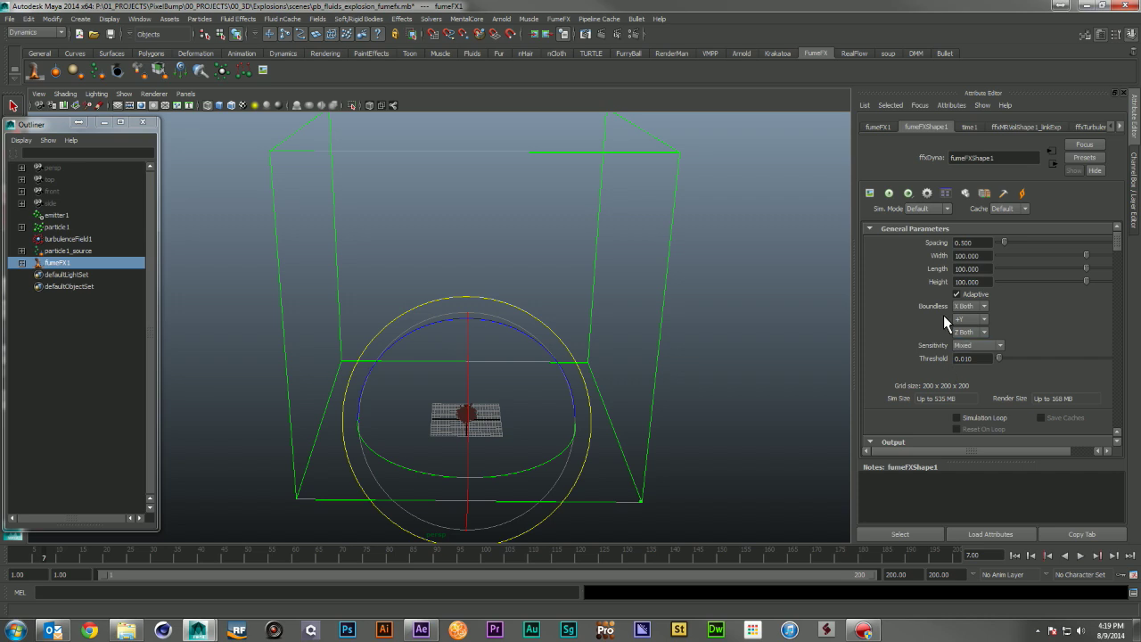
left_click(78, 248)
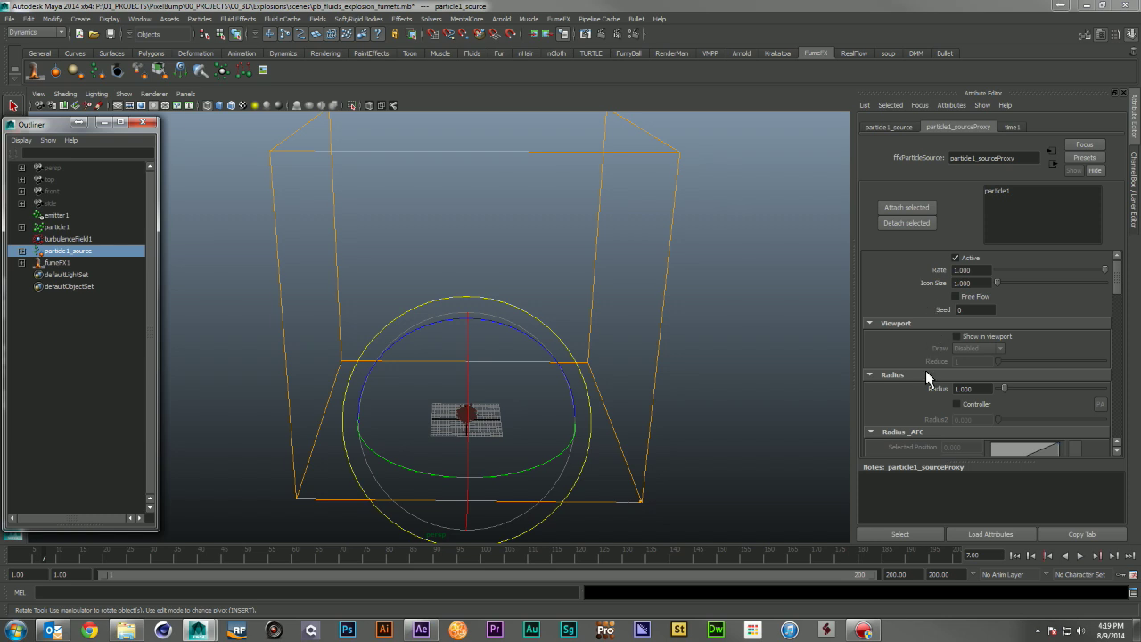
left_click(958, 337)
left_click_drag(547, 416, 672, 316, "alt")
right_click_drag(673, 316, 809, 468, "alt")
key("e")
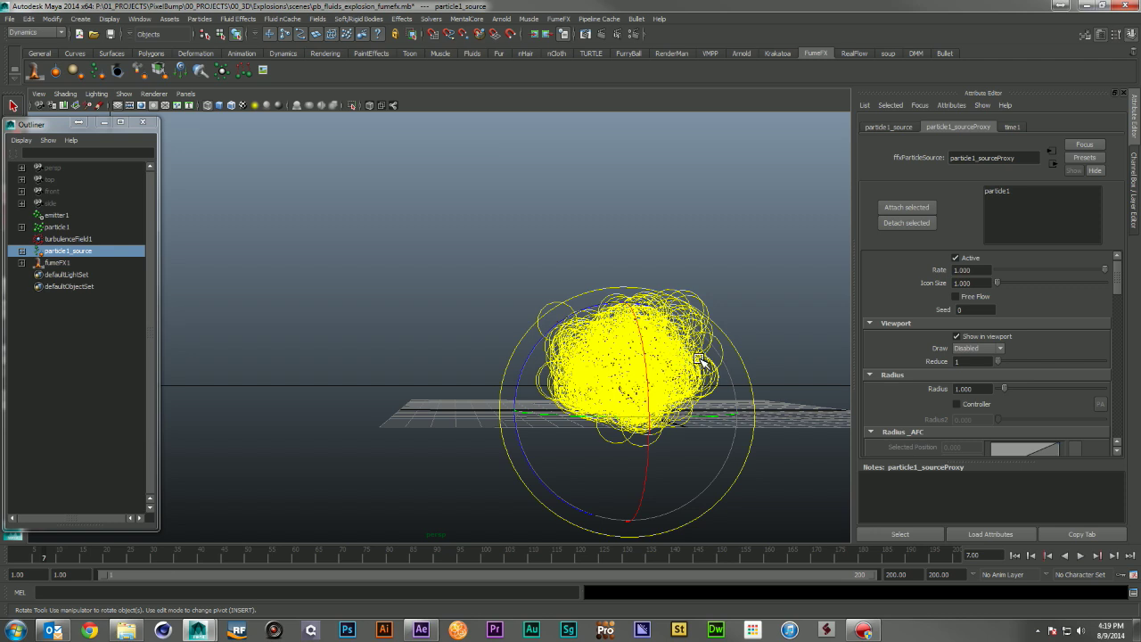
left_click_drag(749, 376, 709, 389, "alt")
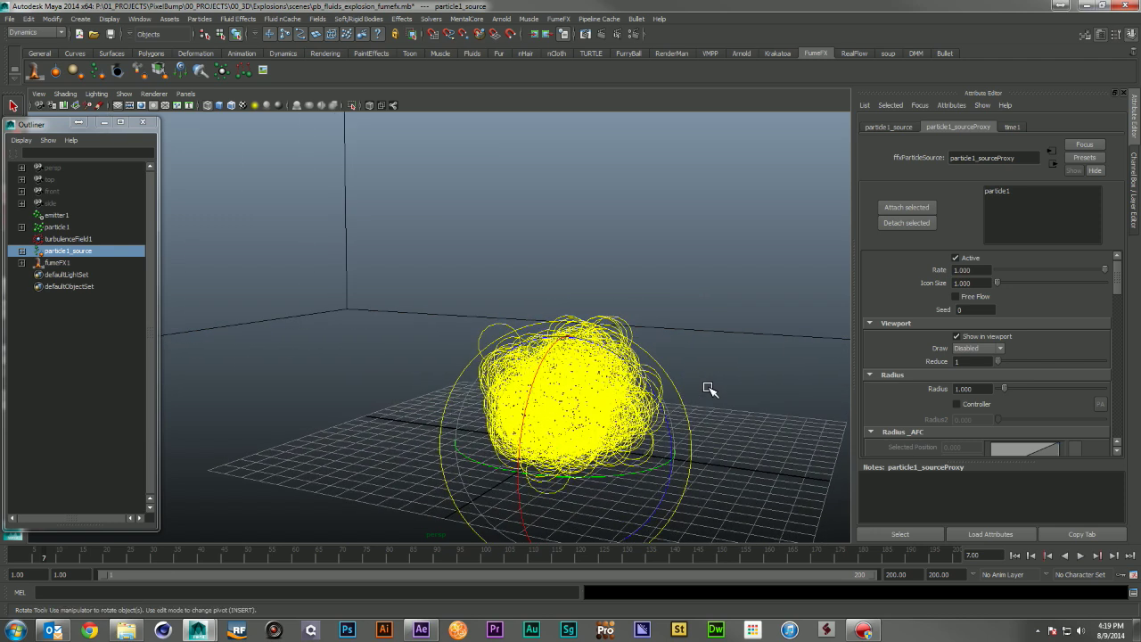
- Set the particle source's Radius to 0.5 and inspect the smaller spheres around the particles
scroll(981, 383, "down", 1)
left_click(970, 353)
type("0.5")
key("Return")
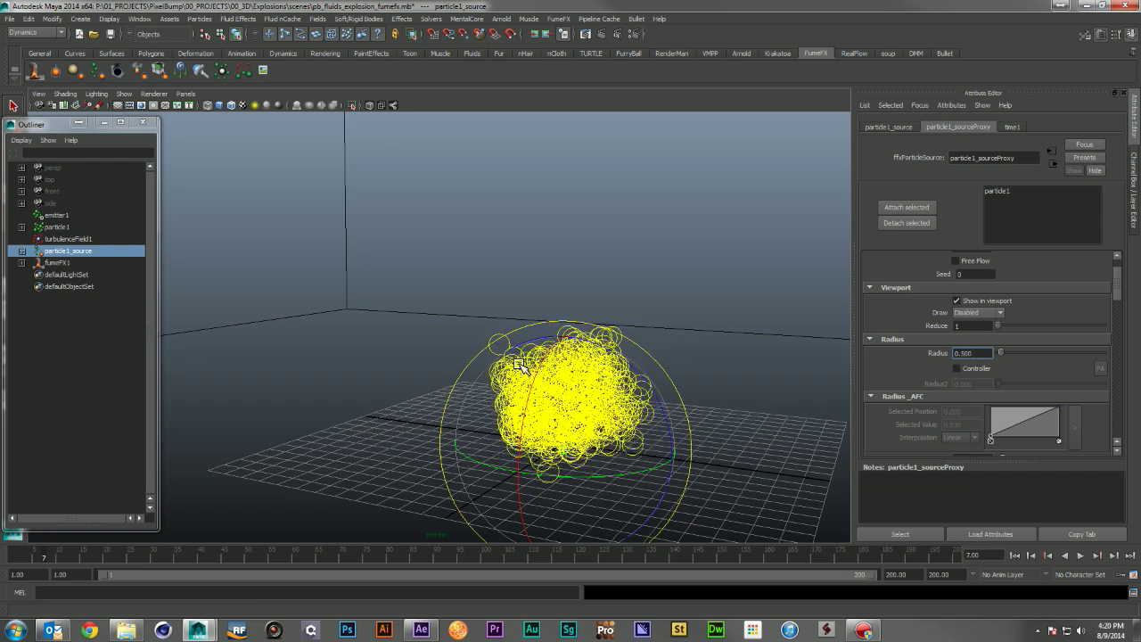
left_click_drag(551, 361, 576, 357, "alt")
right_click_drag(705, 422, 643, 401, "alt")
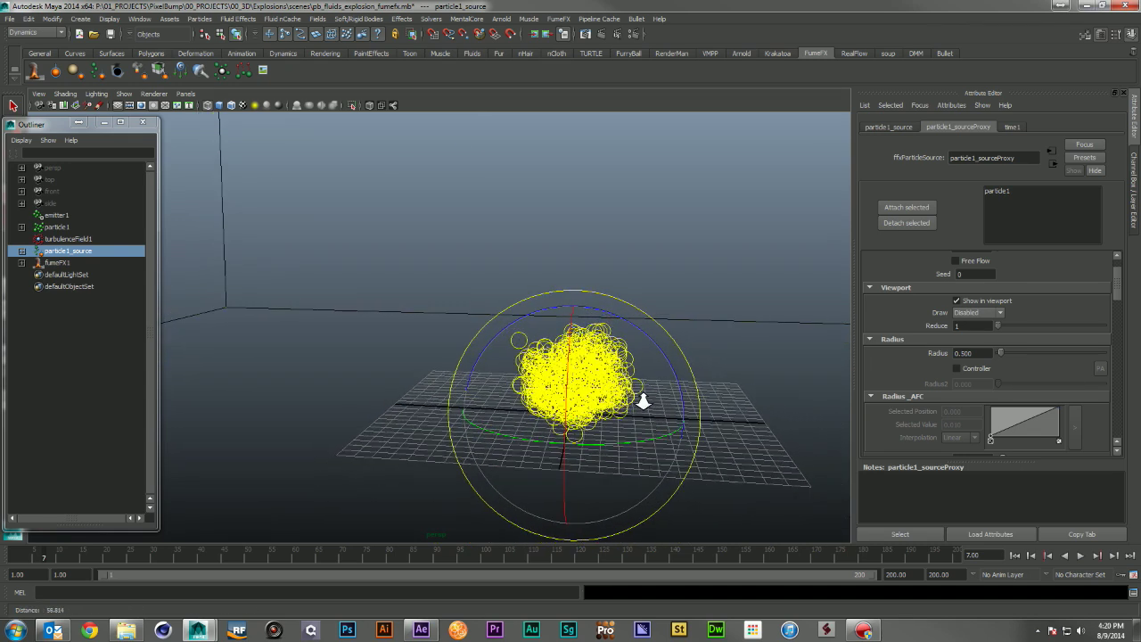
left_click_drag(654, 401, 693, 401, "alt")
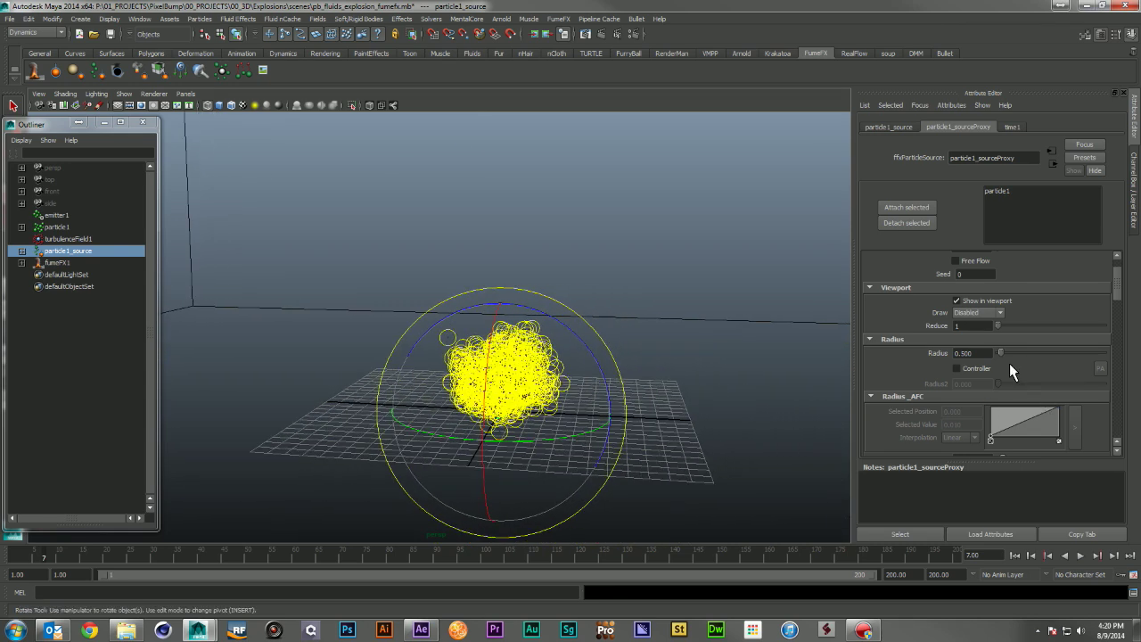
- Set the particle source's Velocity Multiplier amount to 5
scroll(960, 363, "down", 6)
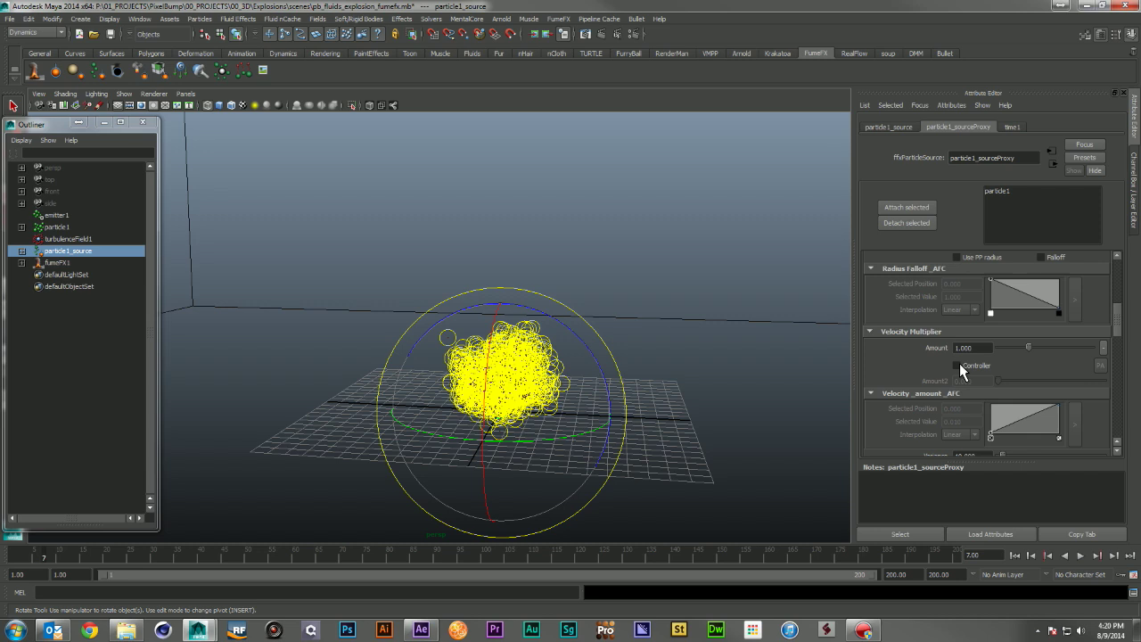
double_click(968, 348)
type("5")
key("Return")
- Review the particle source's Fuel and Temperature types and amounts
scroll(903, 396, "down", 2)
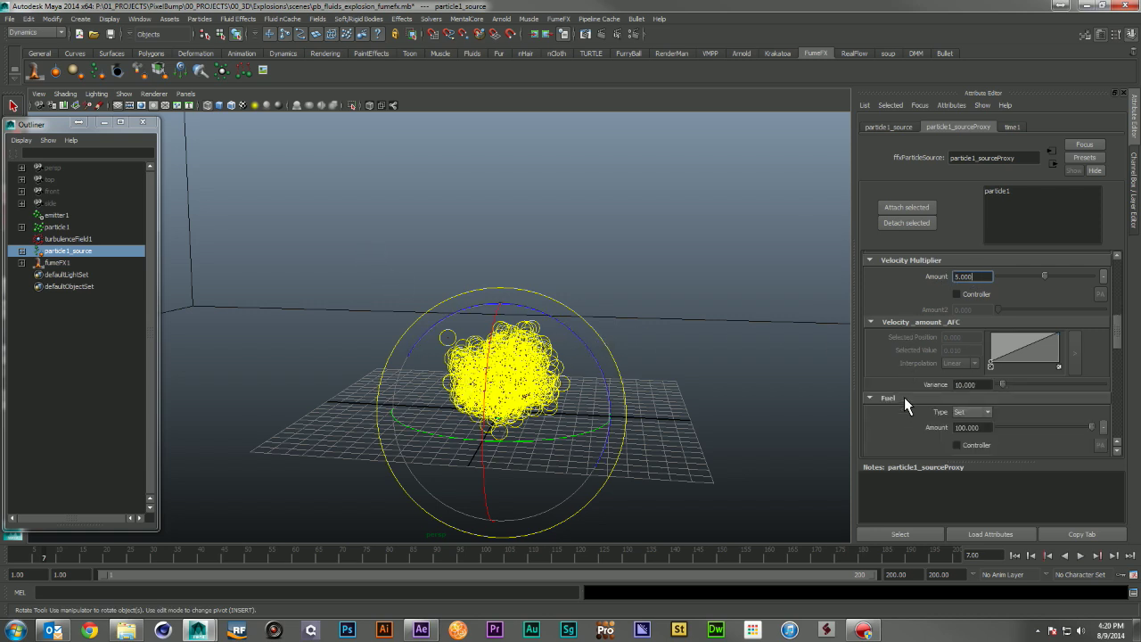
scroll(926, 343, "down", 2)
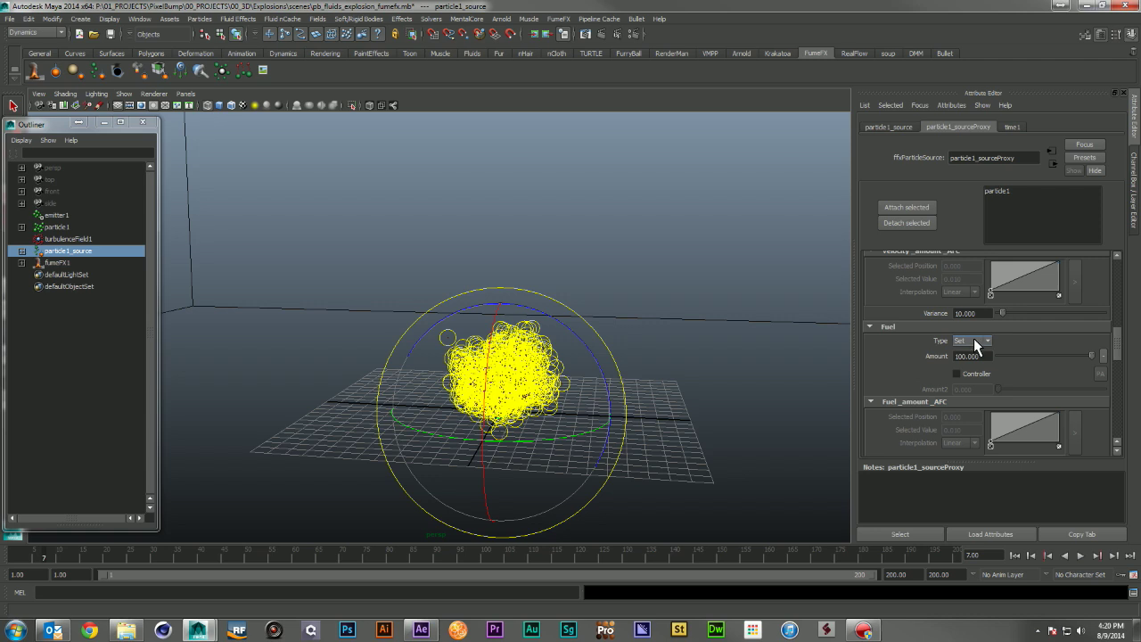
scroll(924, 388, "down", 3)
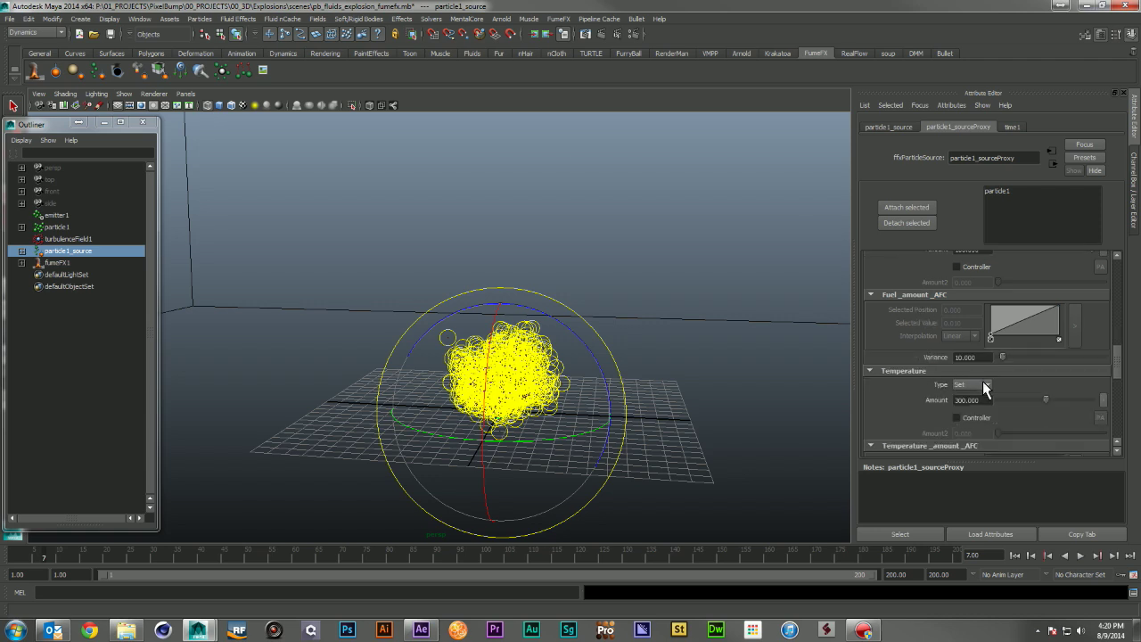
scroll(989, 389, "down", 6)
scroll(1011, 398, "up", 10)
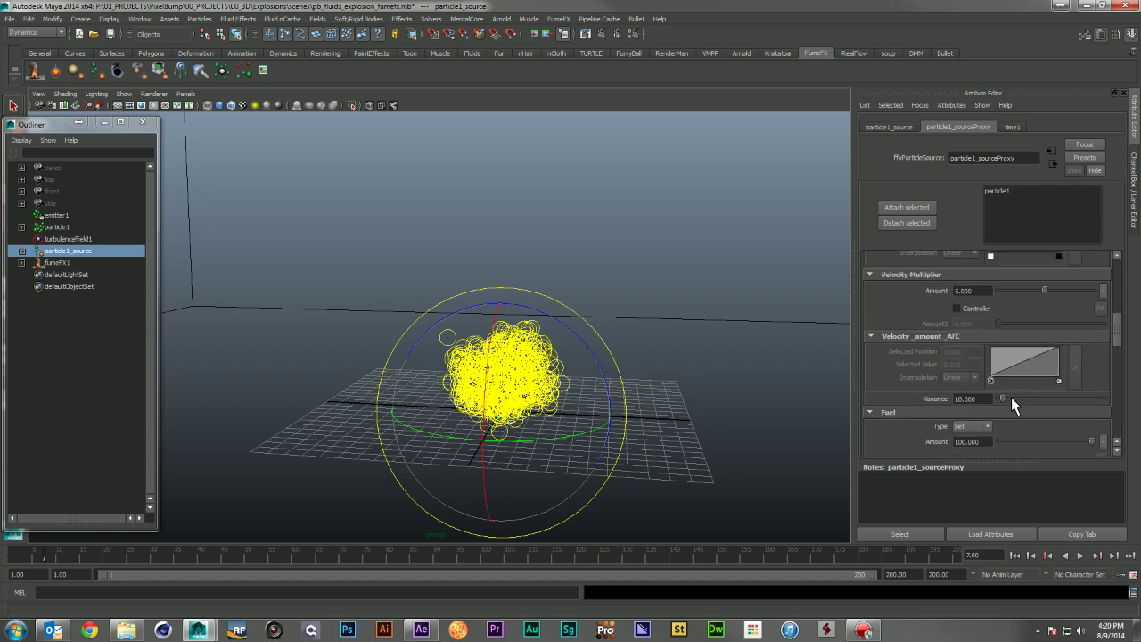
scroll(1011, 397, "up", 10)
- Open the GPU preview window for the fumeFX1 container and place it clear of the settings
right_click_drag(828, 357, 672, 340, "alt")
left_click_drag(672, 340, 561, 402, "alt")
left_click(59, 264)
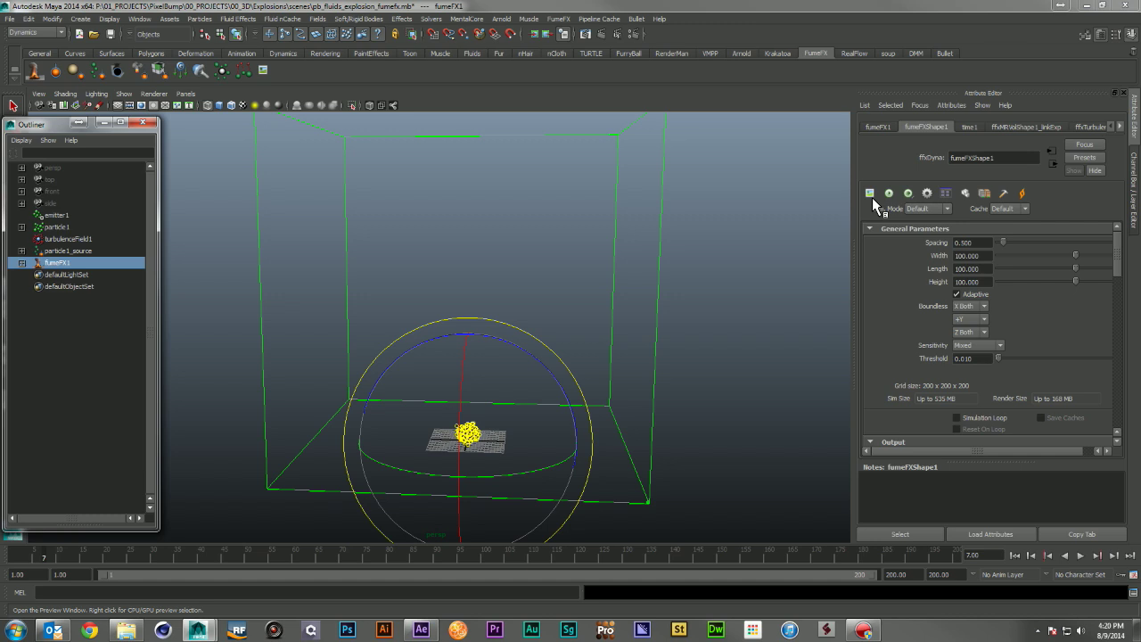
left_click(871, 194)
left_click_drag(263, 166, 653, 82)
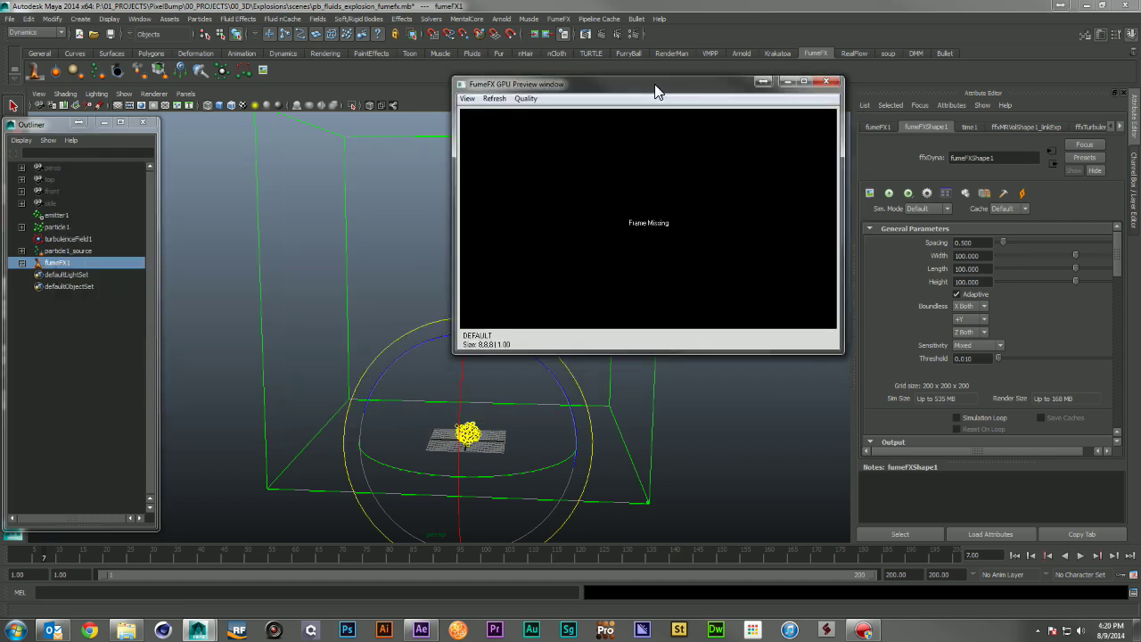
- Run the default simulation, stop it at about frame 28, and preview the explosion at frame 16
left_click(892, 195)
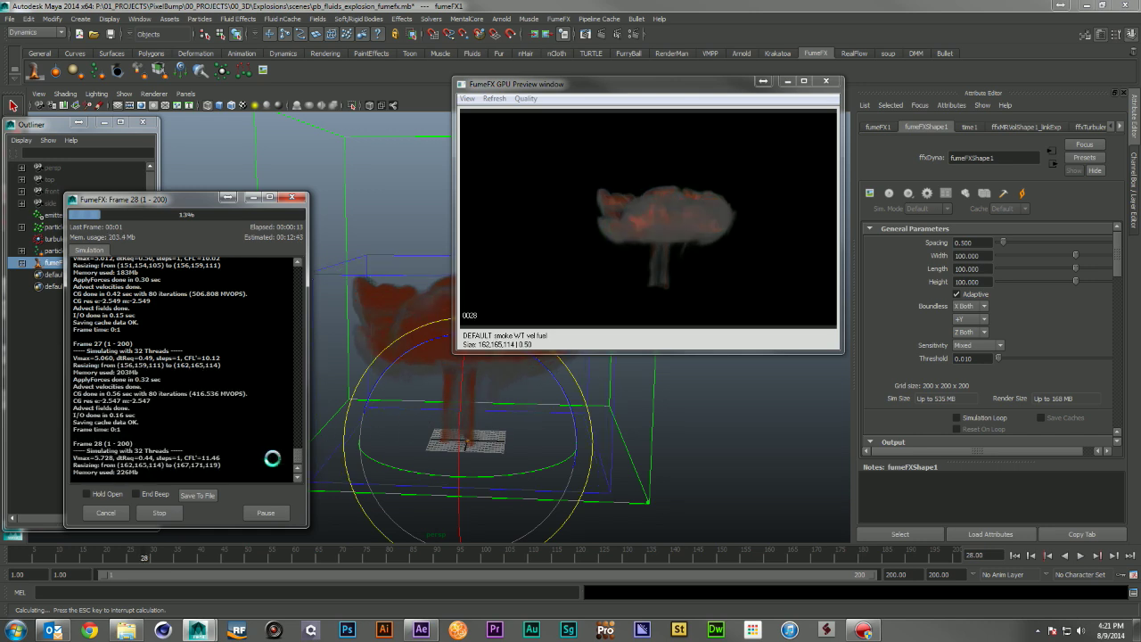
left_click(160, 513)
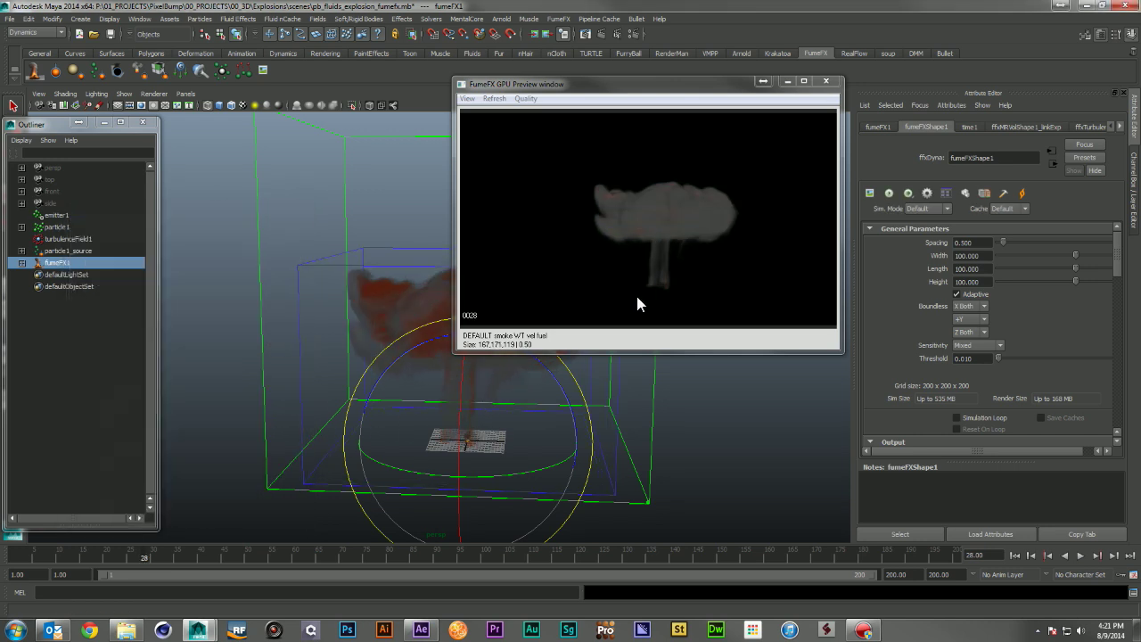
left_click(100, 550)
left_click_drag(98, 550, 84, 570)
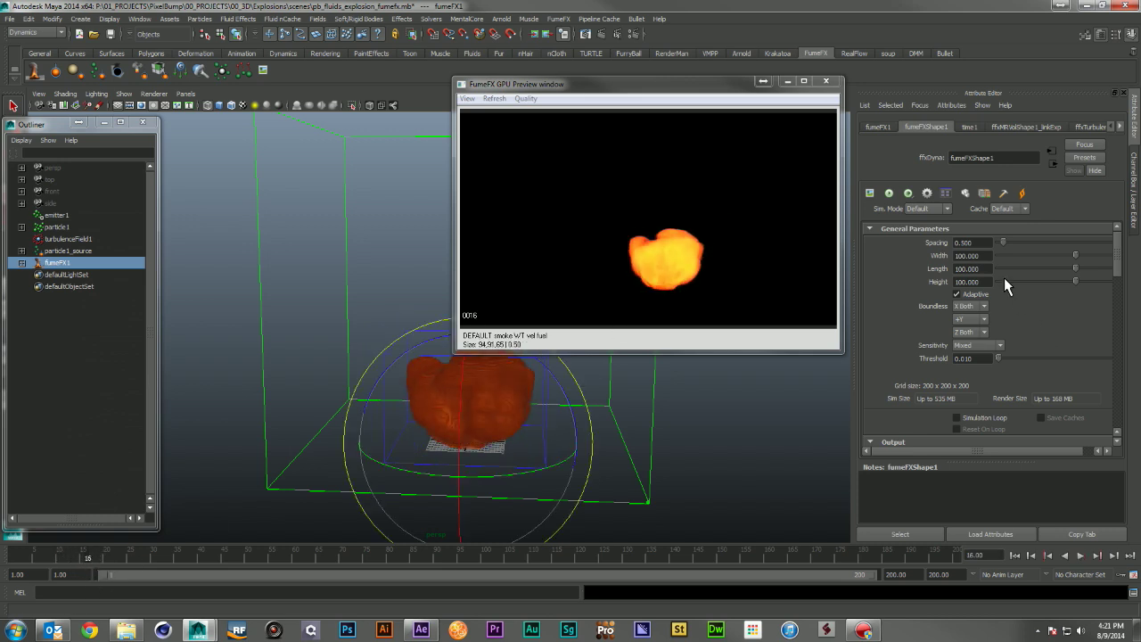
- Set the FumeFX container's Spacing to 0.3
double_click(966, 242)
type("0.3")
key("Return")
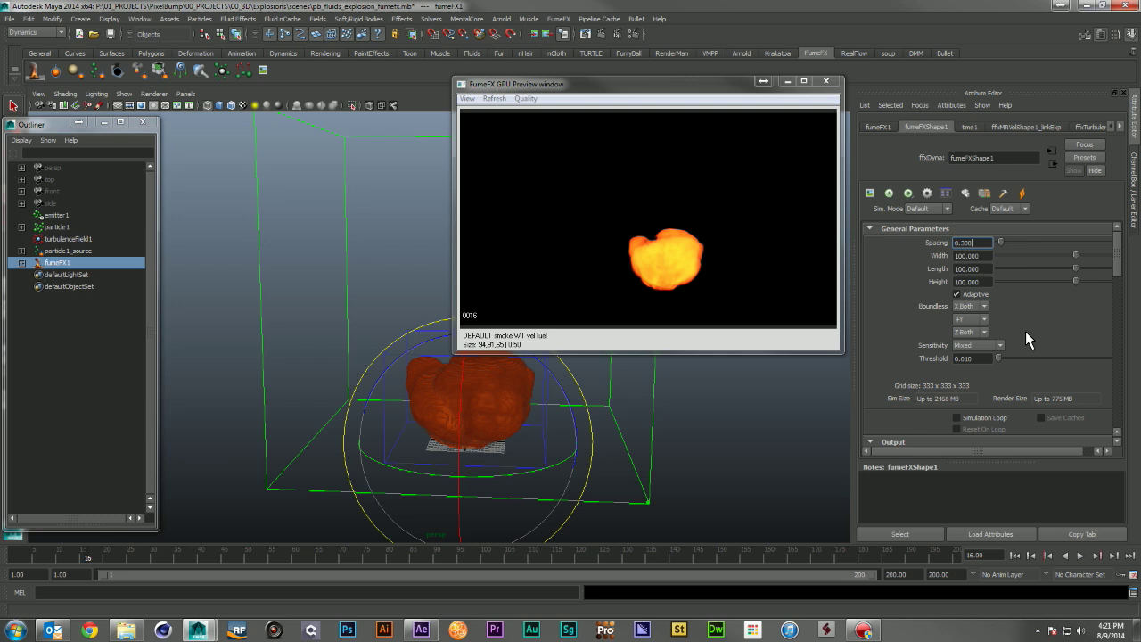
scroll(1026, 330, "down", 10)
scroll(1025, 331, "down", 10)
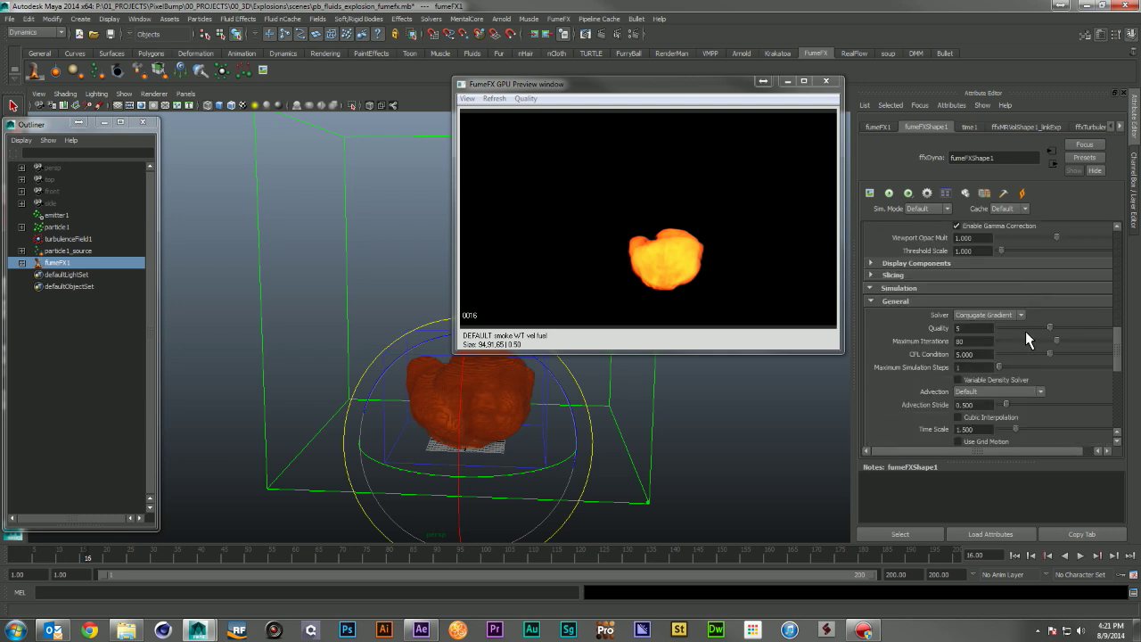
- Set the fumeFX1 container's Burn Rate to 30 and Expansion to 4 in its Fuel settings
left_click(961, 365)
scroll(995, 370, "down", 4)
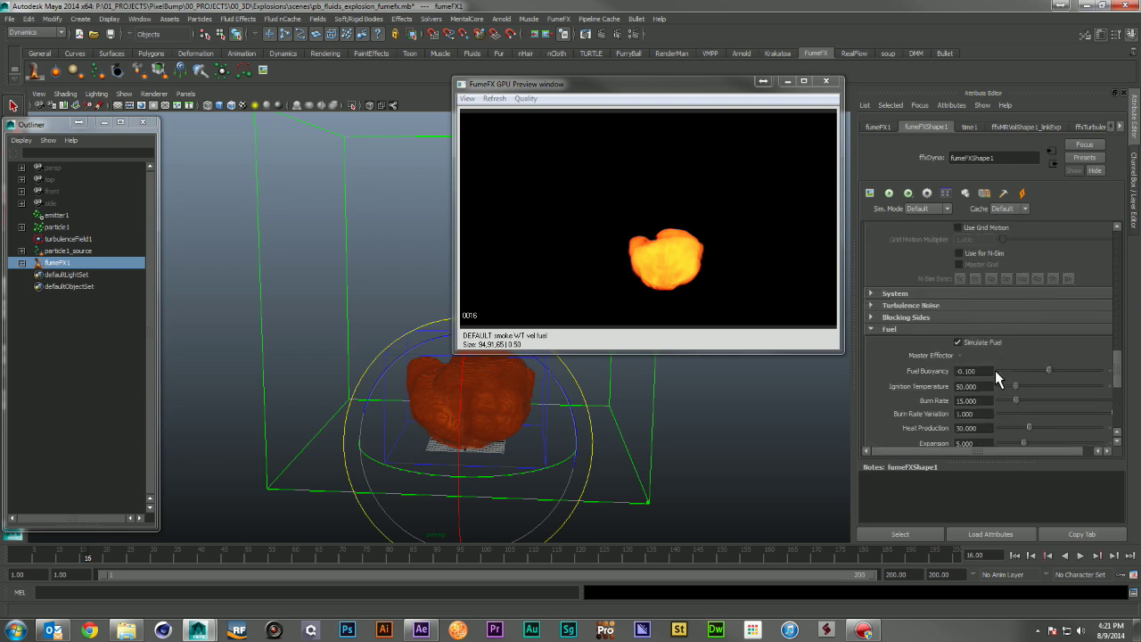
left_click(970, 294)
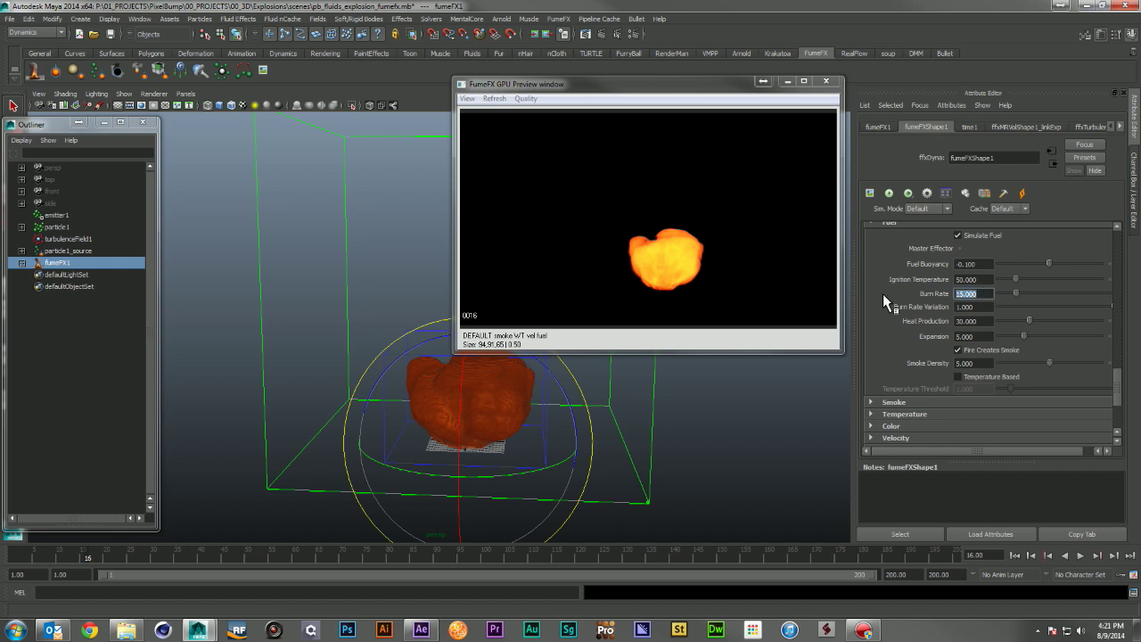
type("30")
key("Return")
left_click(955, 336)
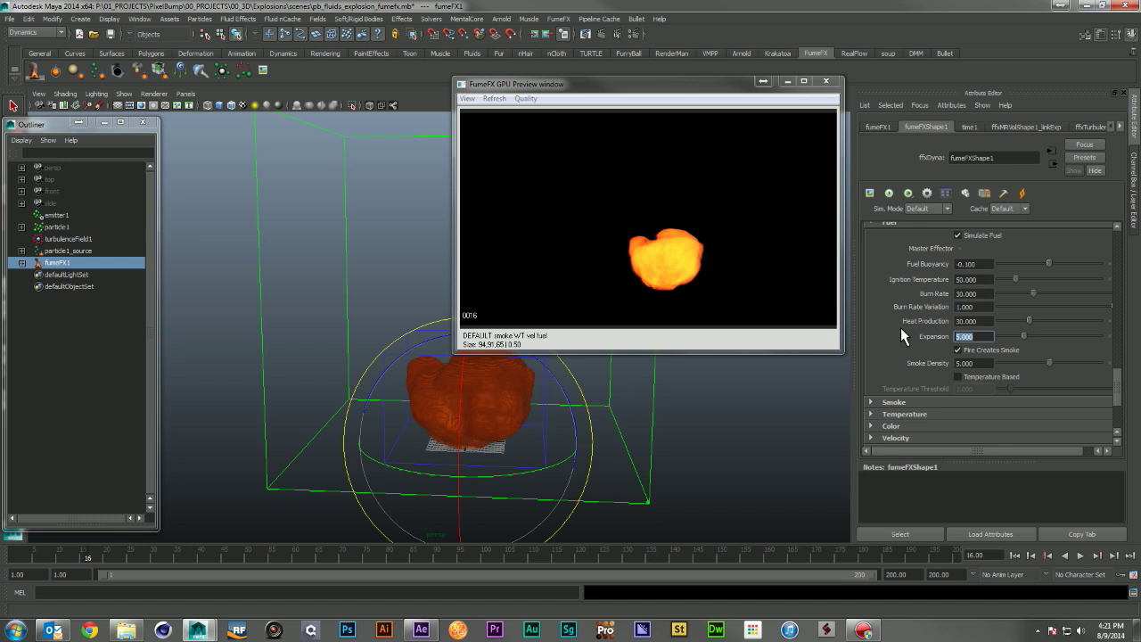
type("4")
key("Return")
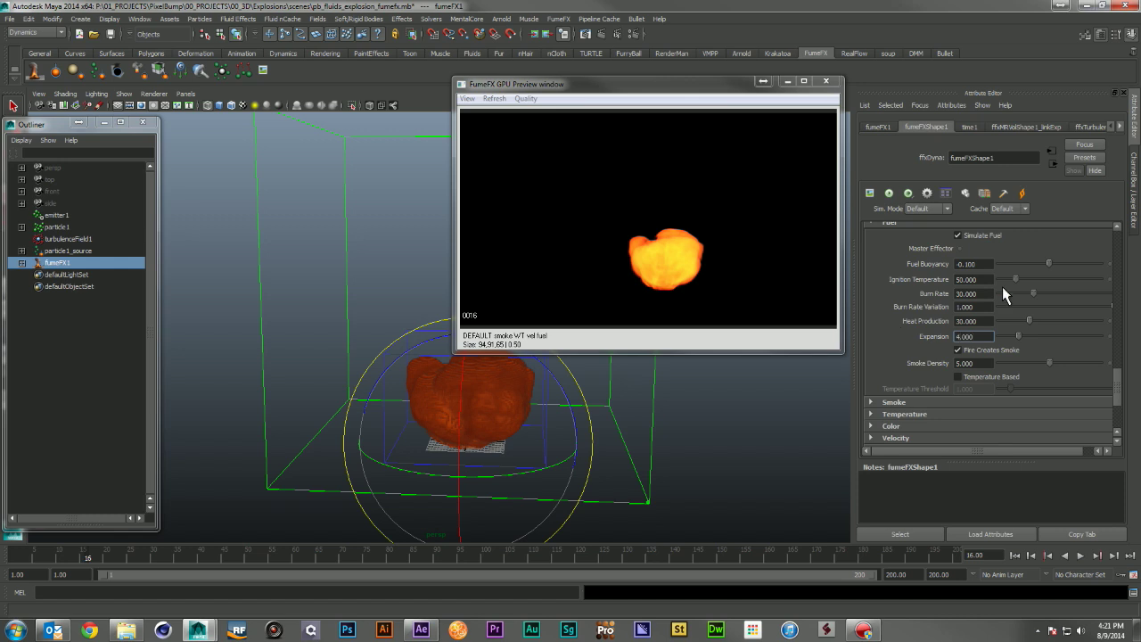
- Run a test simulation from frame 1, stop it, and preview the explosion at frame 18
left_click(1015, 555)
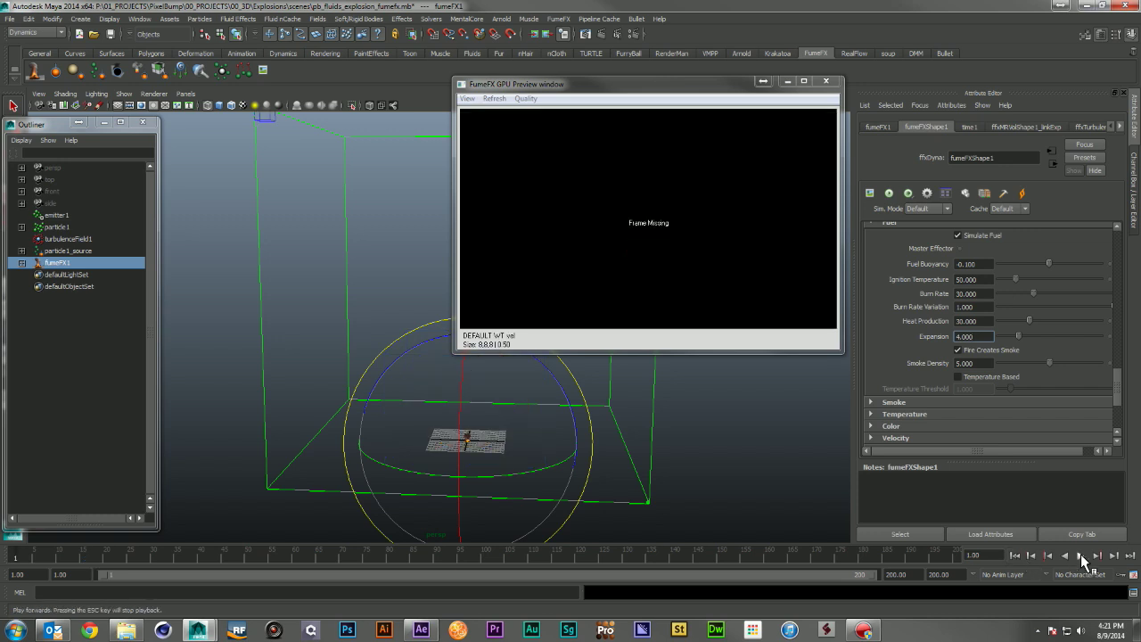
left_click(889, 192)
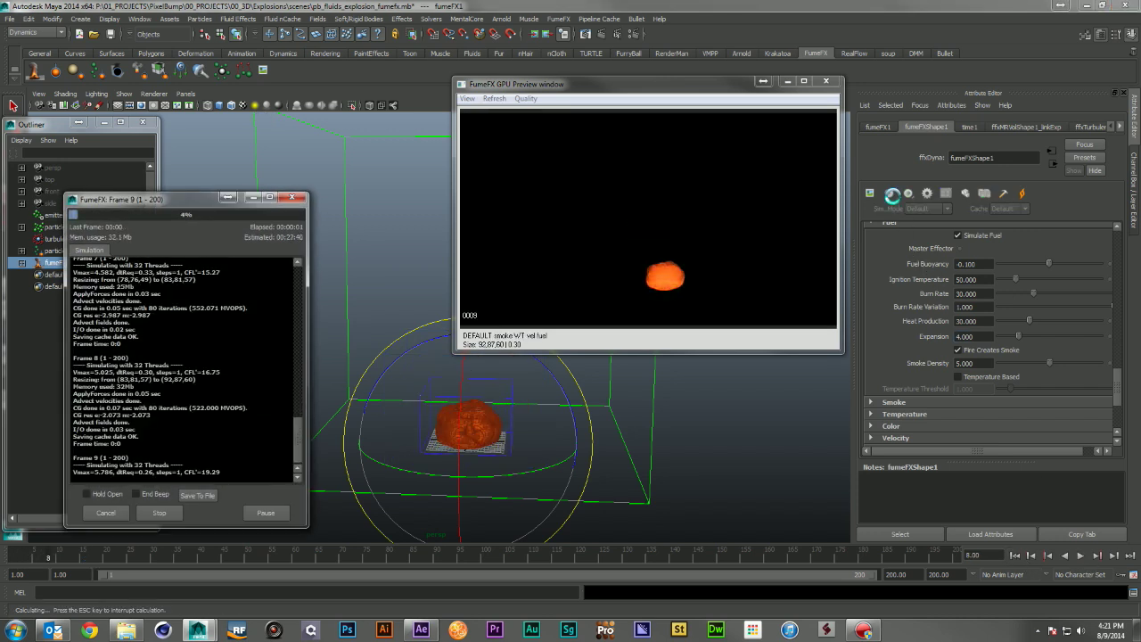
key("Escape")
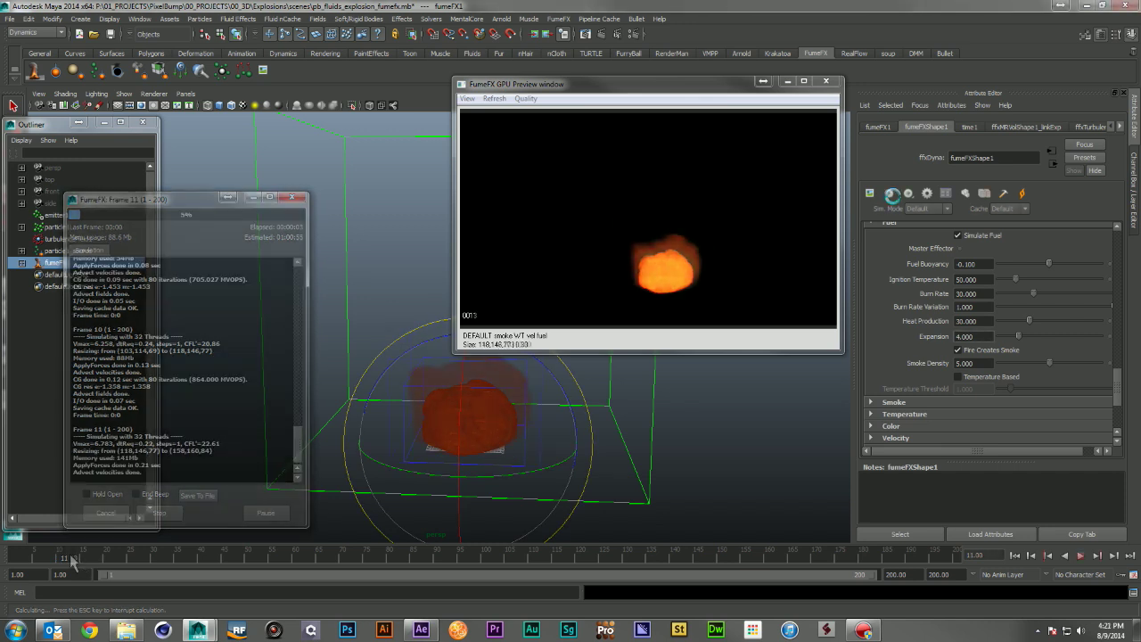
left_click_drag(78, 562, 96, 561)
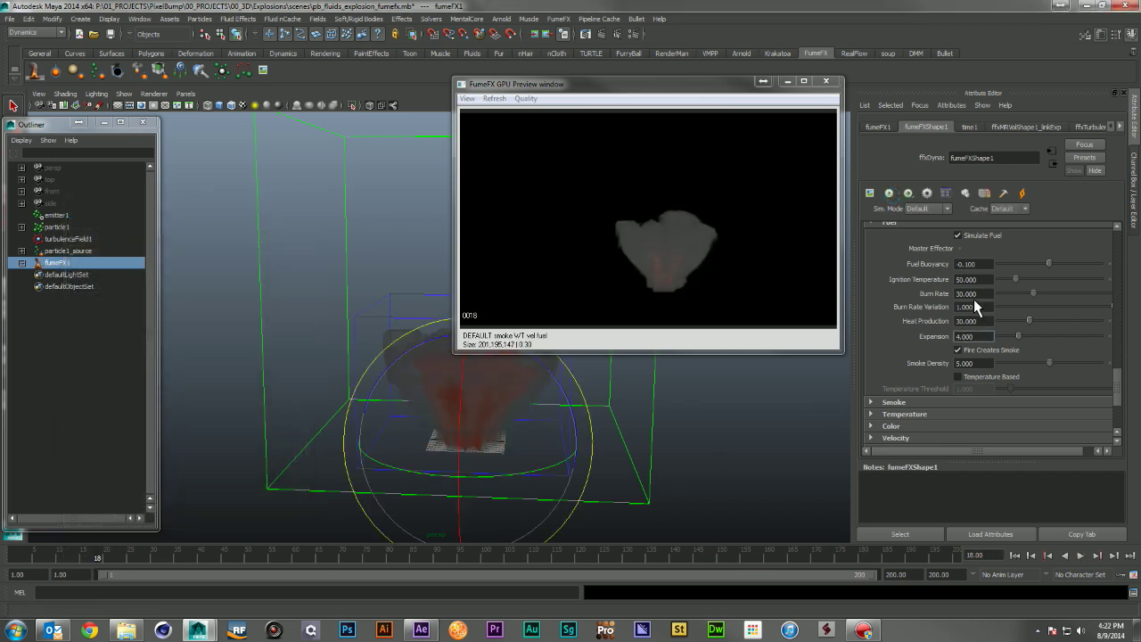
- Set the fuel Burn Rate to 5 and Smoke Density to 3, and return the timeline to frame 1
left_click(972, 293)
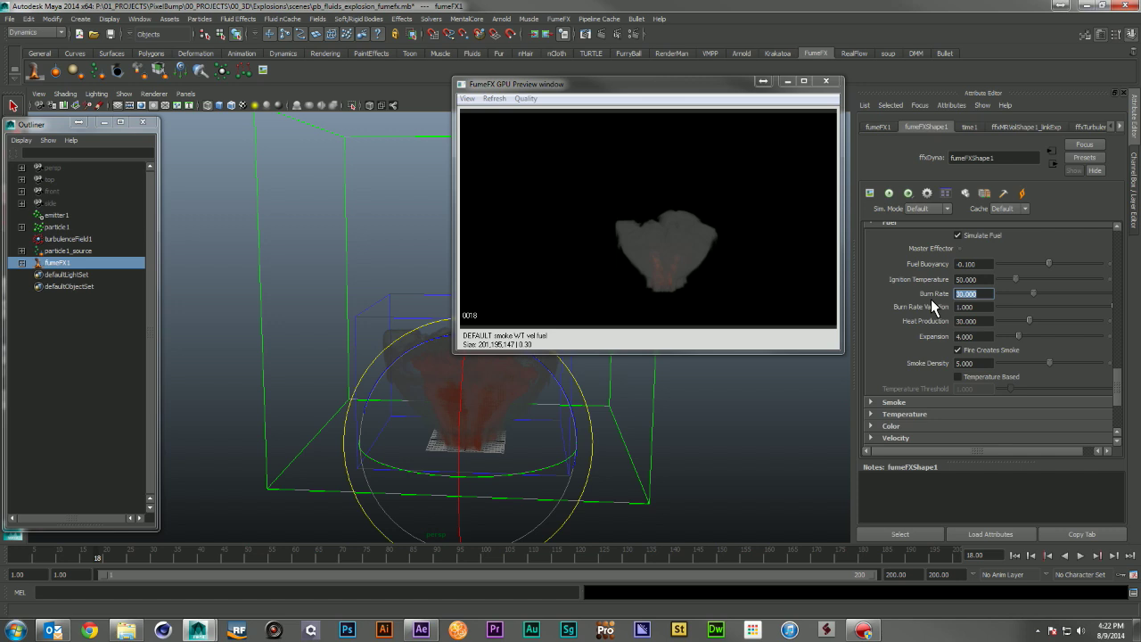
type("5")
key("Return")
left_click(1015, 555)
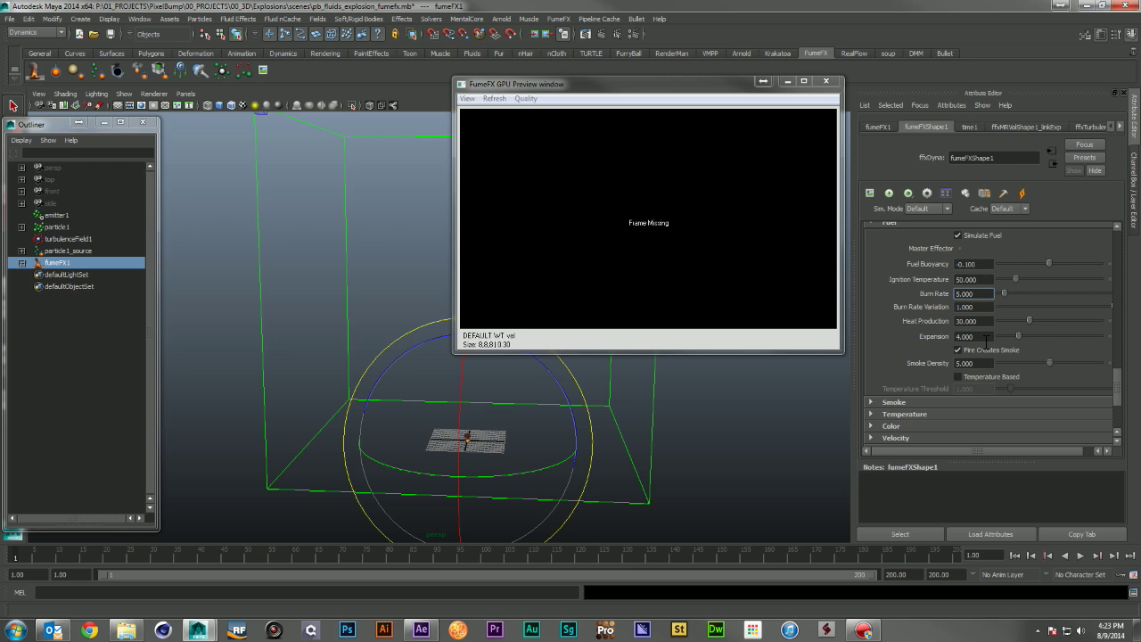
left_click(970, 363)
type("3")
key("Return")
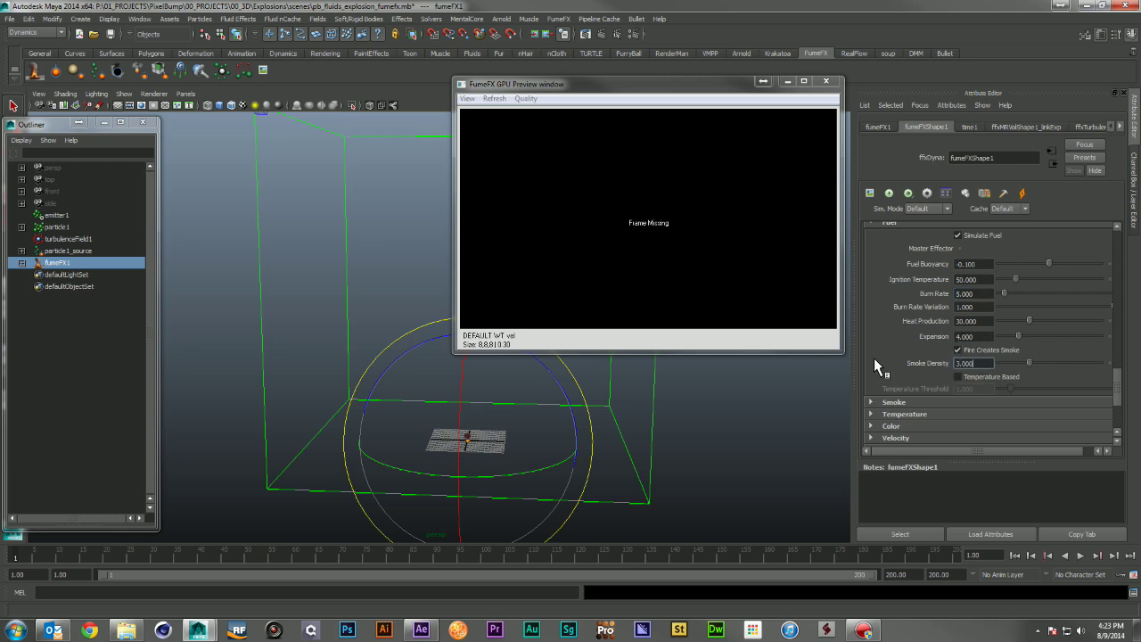
- Simulate the slower-burning explosion, stop it at about frame 32, and return to frame 1
left_click(890, 193)
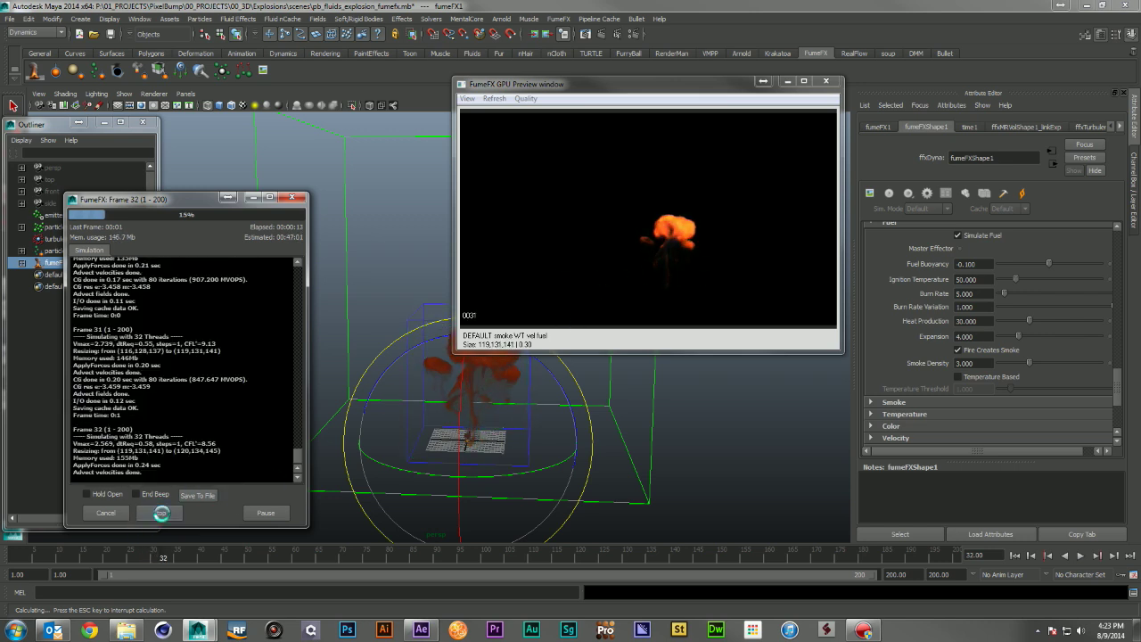
left_click(159, 512)
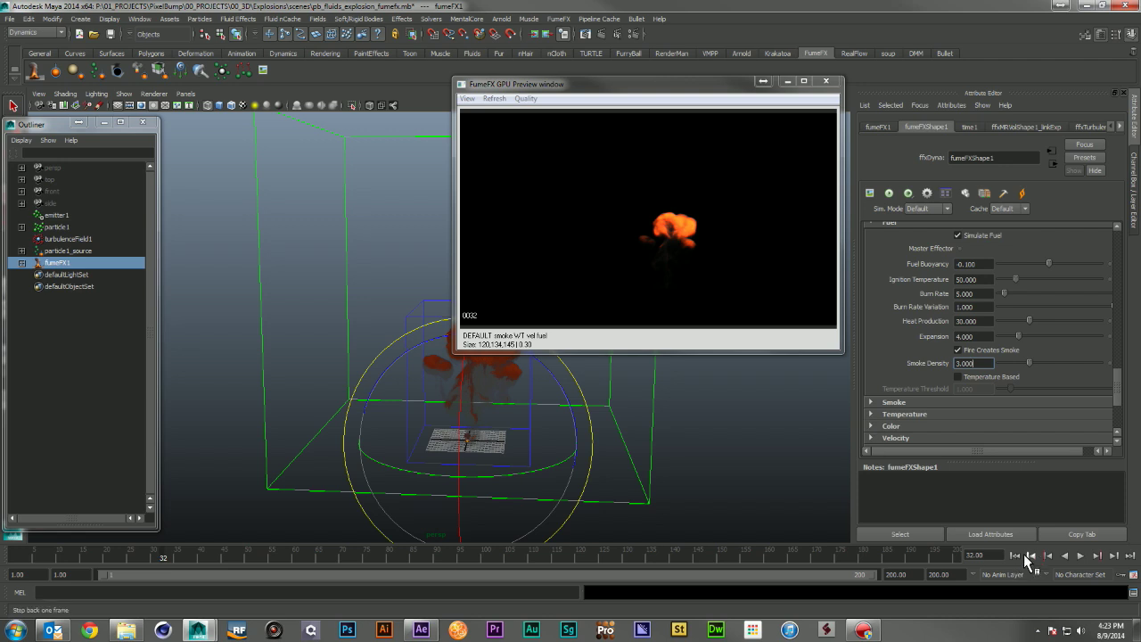
left_click(1016, 555)
- Set the fuel Smoke Density to 4 and Expansion to 5
left_click_drag(996, 362, 937, 366)
type("4")
key("Return")
left_click_drag(985, 334, 922, 338)
type("5")
key("Return")
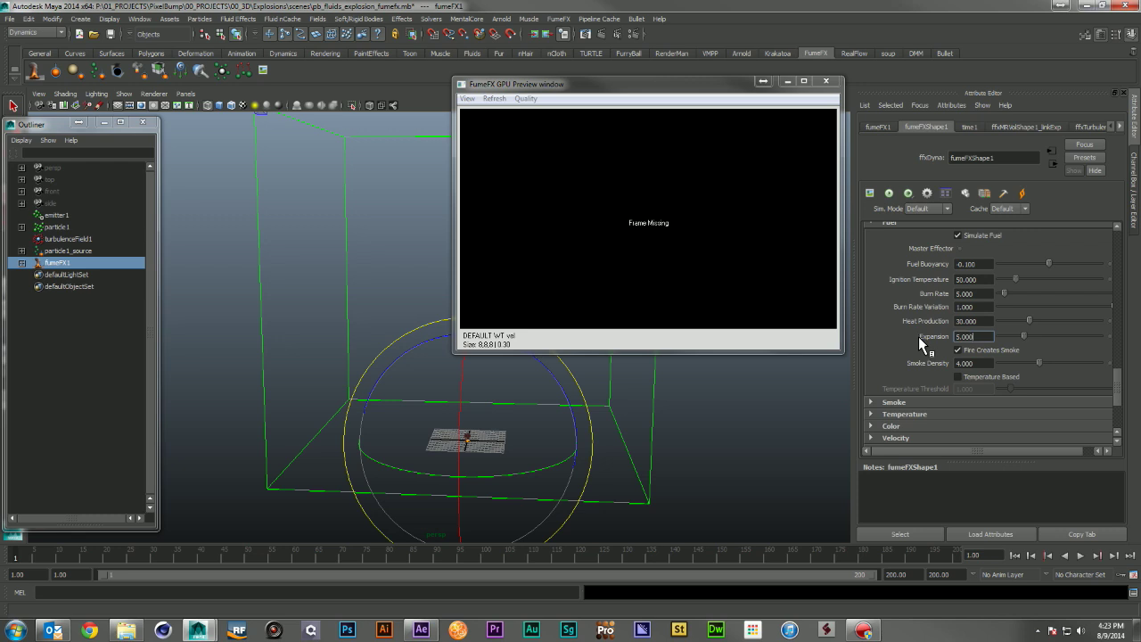
- Rerun the test simulation, stop it at about frame 33, and return to the first frame
left_click(890, 194)
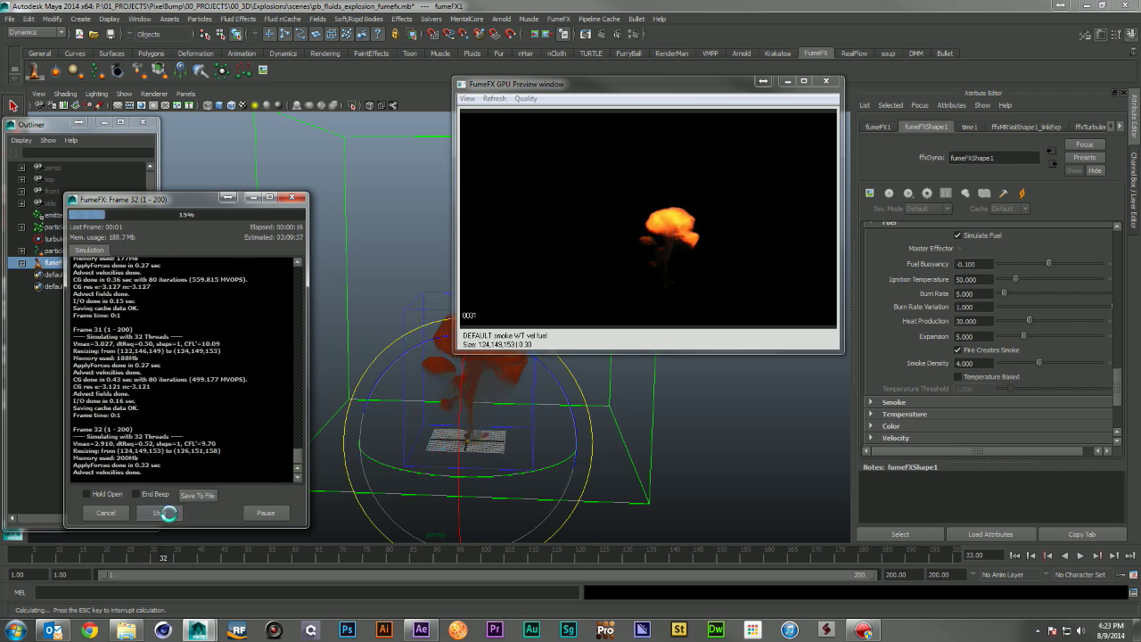
left_click(167, 514)
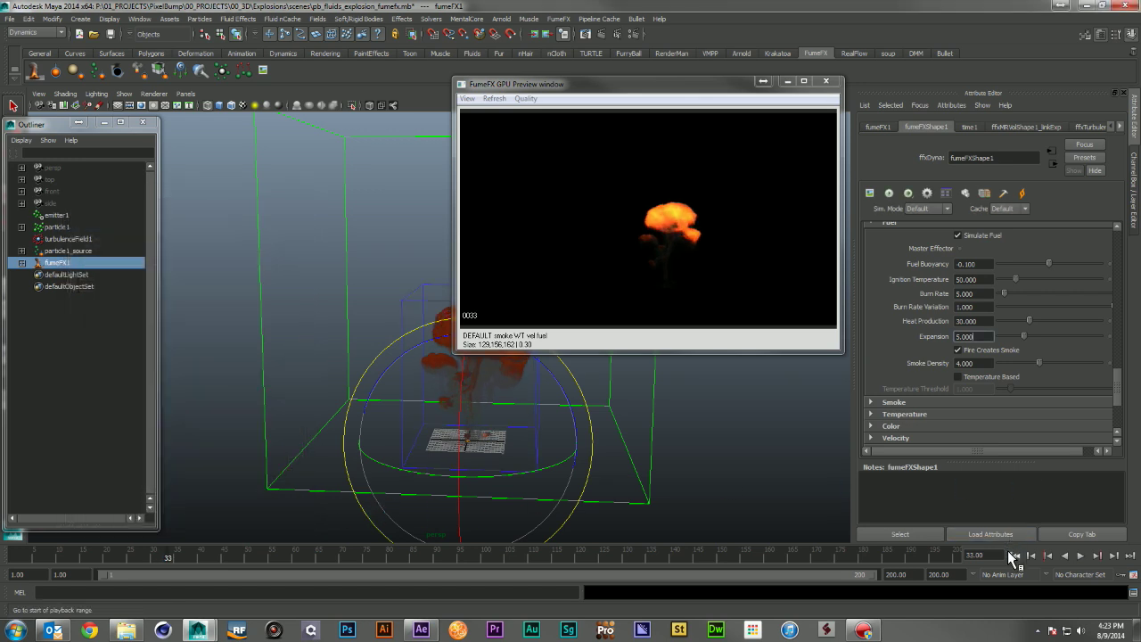
left_click(1014, 555)
- Set the fuel Smoke Density to 10 and Expansion to 7.5, and run a test simulation to about frame 29
key("Tab")
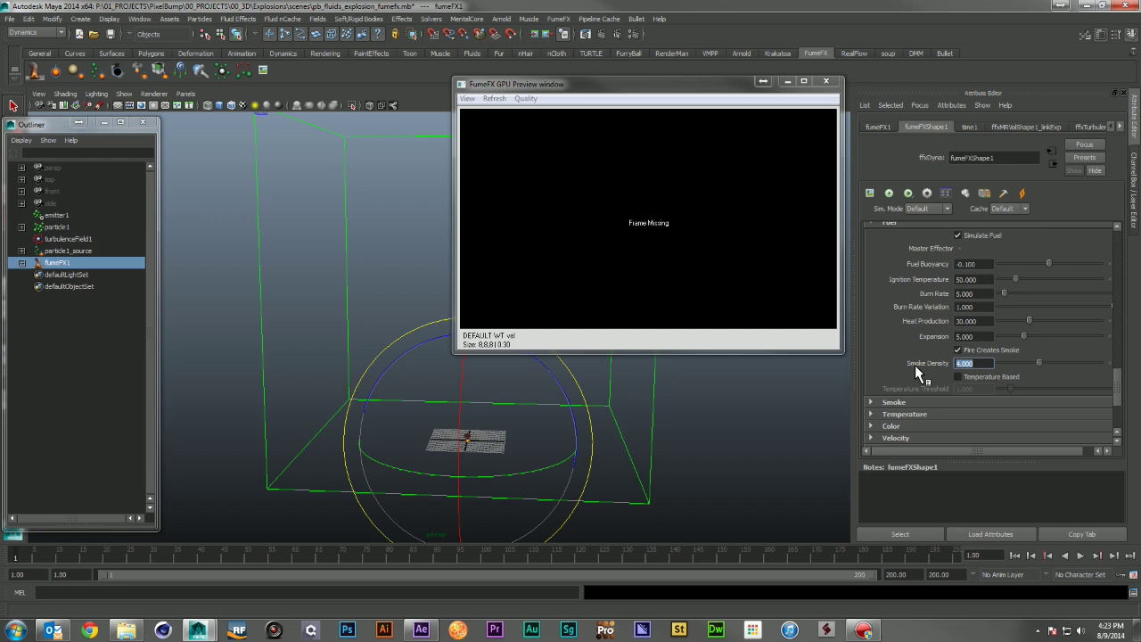
type("10")
key("Return")
key("shift+Tab")
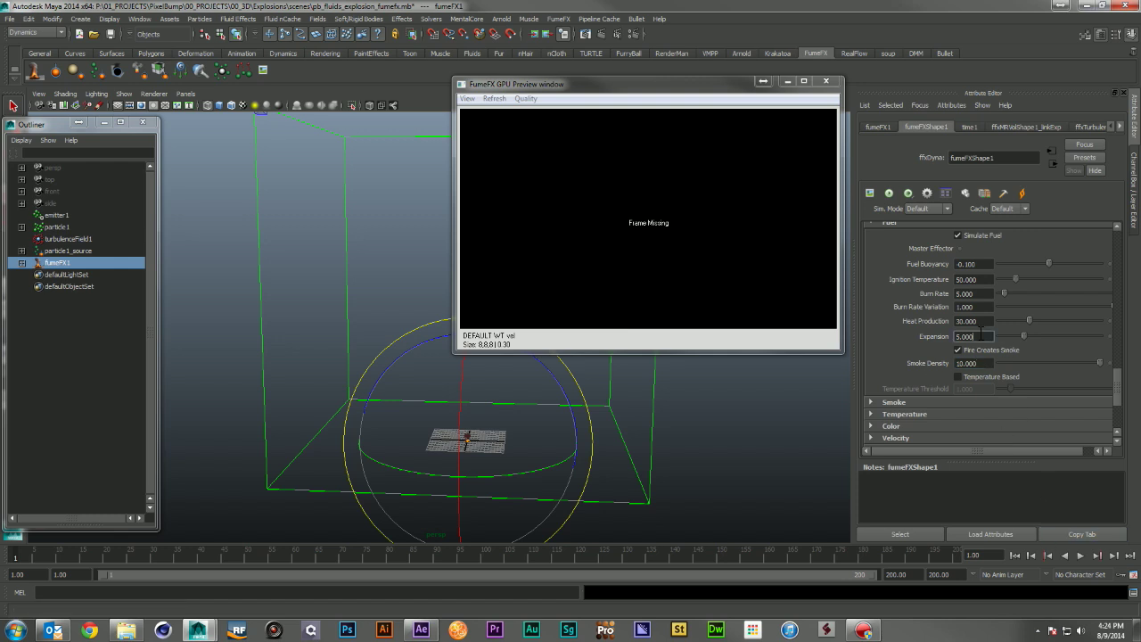
type("7.500")
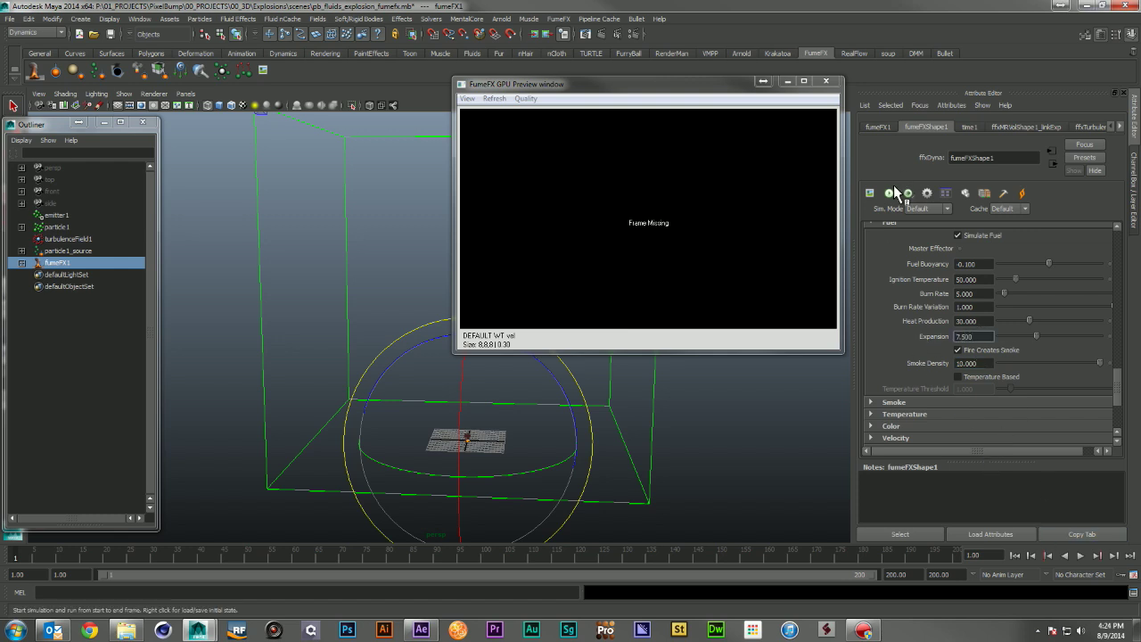
left_click(889, 193)
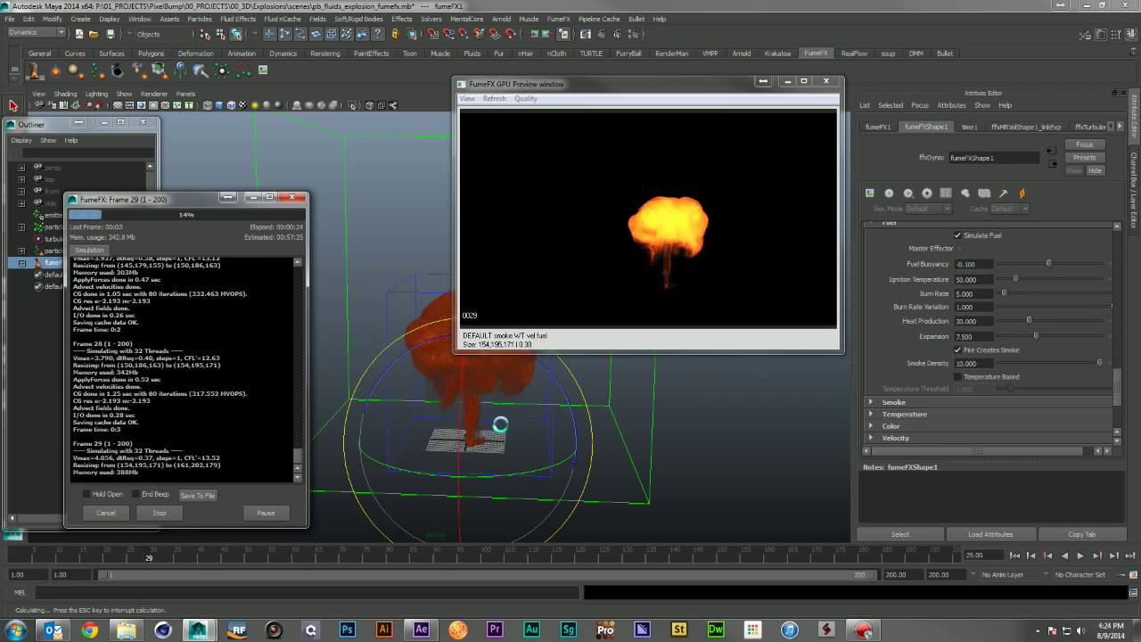
left_click(161, 513)
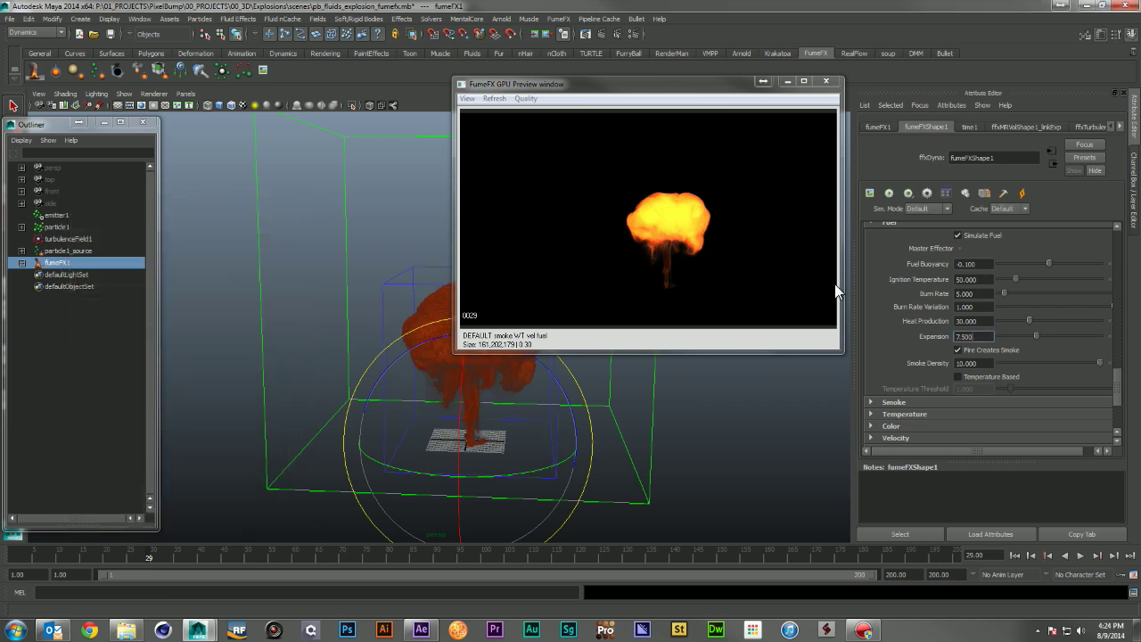
- Set the fuel Expansion to 6 and Smoke Density to 20
left_click_drag(989, 337, 956, 337)
type("5")
key("Return")
left_click_drag(984, 364, 938, 367)
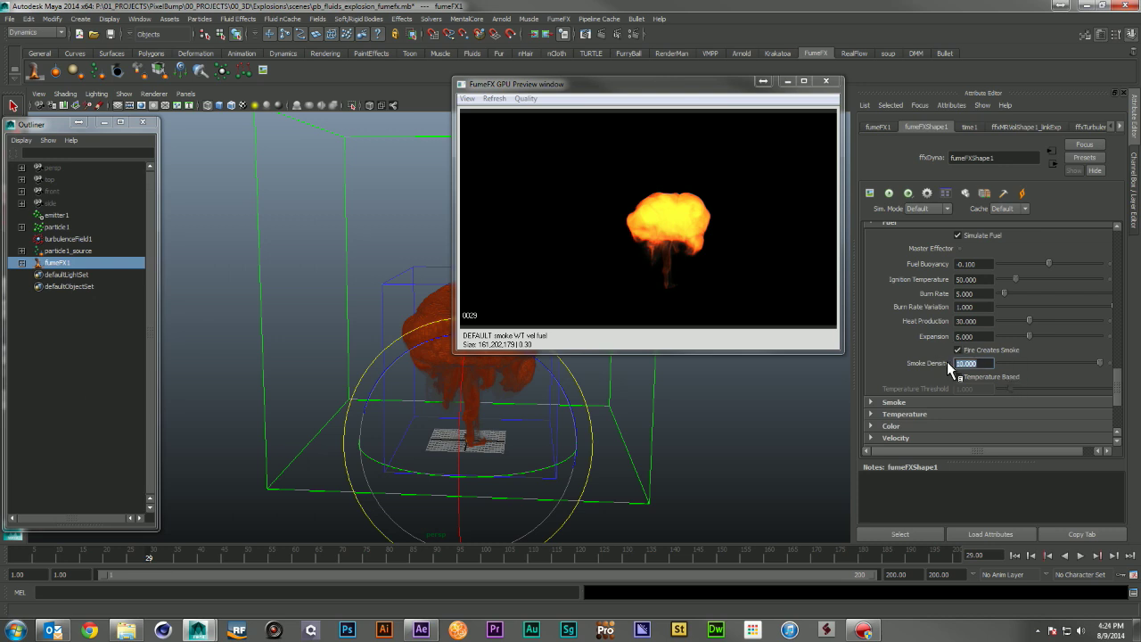
type("20")
key("Return")
- Run the simulation from frame 1 to frame 26 and inspect the explosion up close from another angle
left_click(1022, 555)
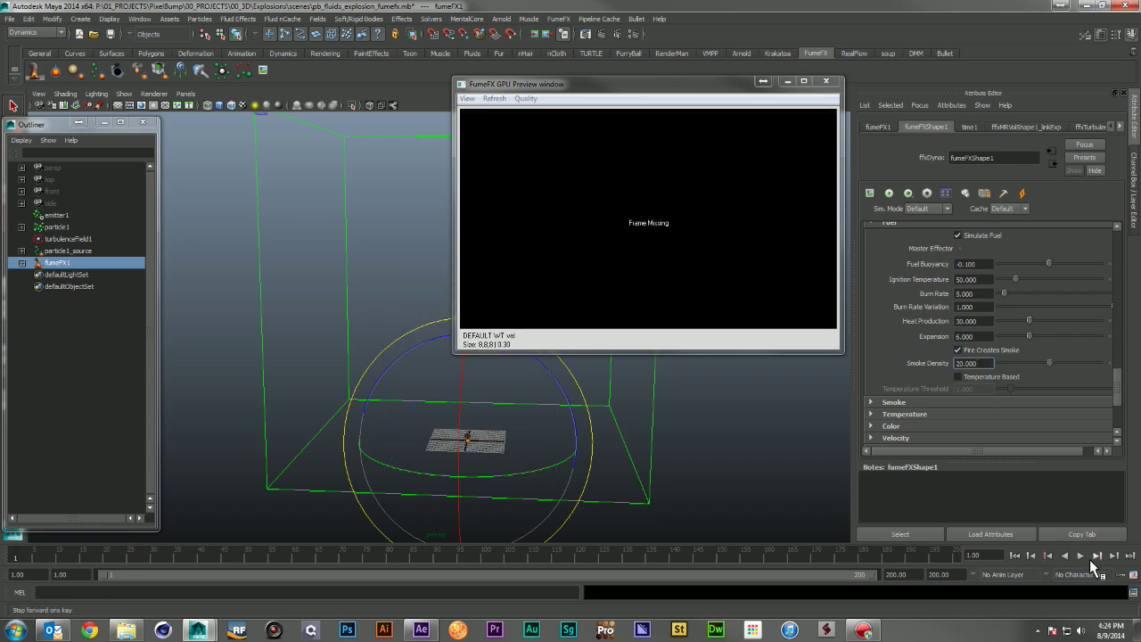
left_click(1083, 554)
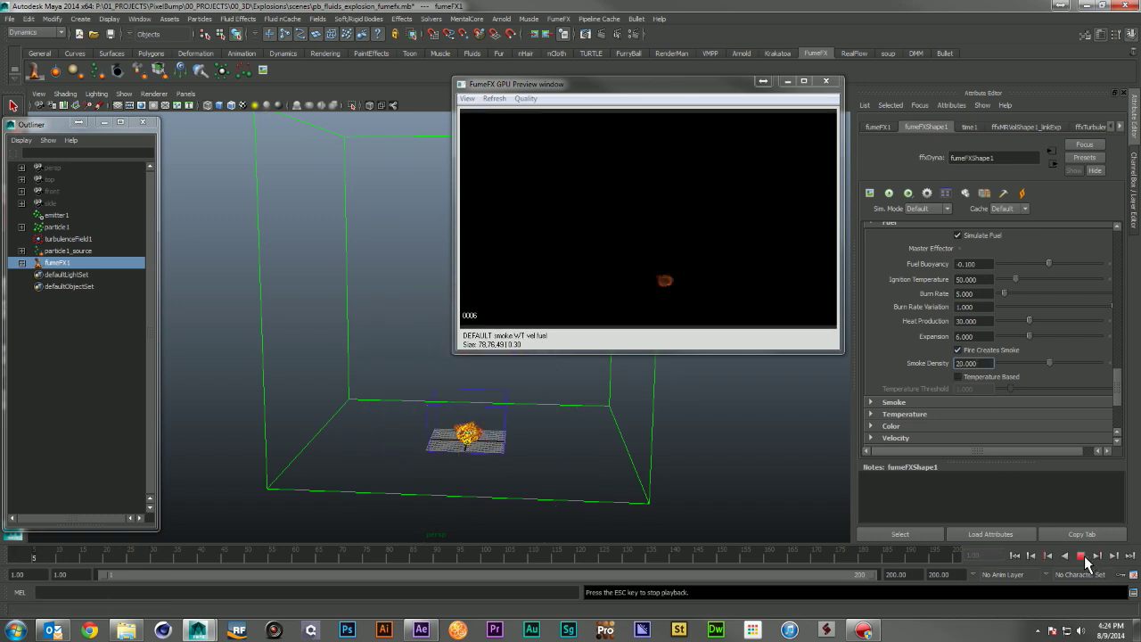
left_click(1015, 555)
left_click(889, 193)
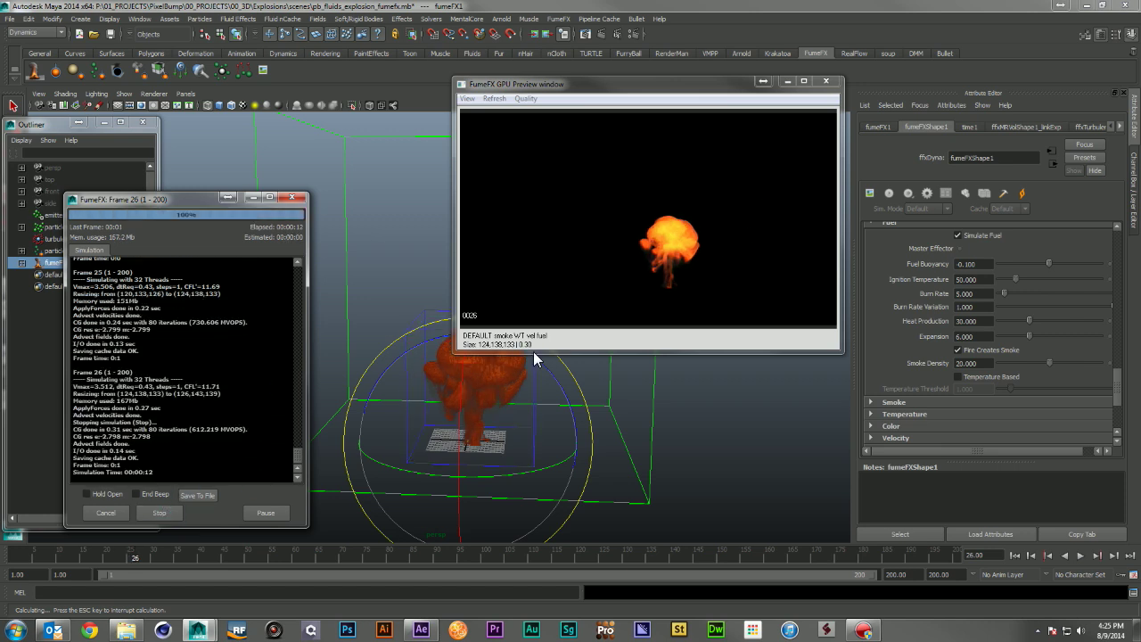
right_click_drag(509, 377, 596, 424, "alt")
left_click_drag(595, 425, 485, 400, "alt")
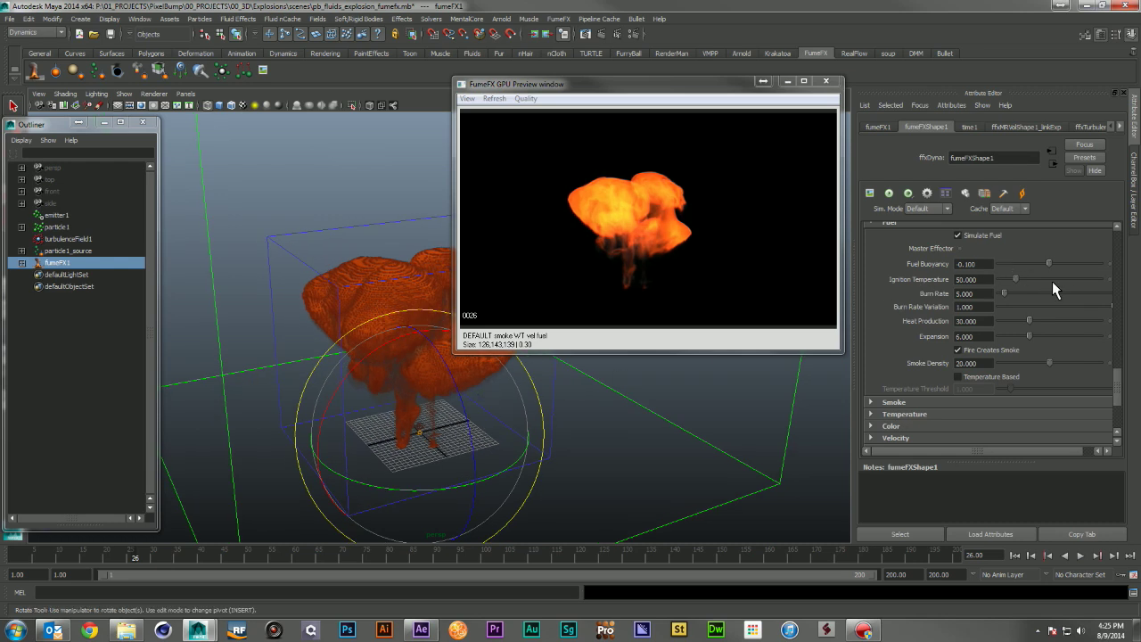
- Try a viewport display Reduce value of 3 for the fumeFX1 container, and settle on 5
scroll(1055, 282, "up", 10)
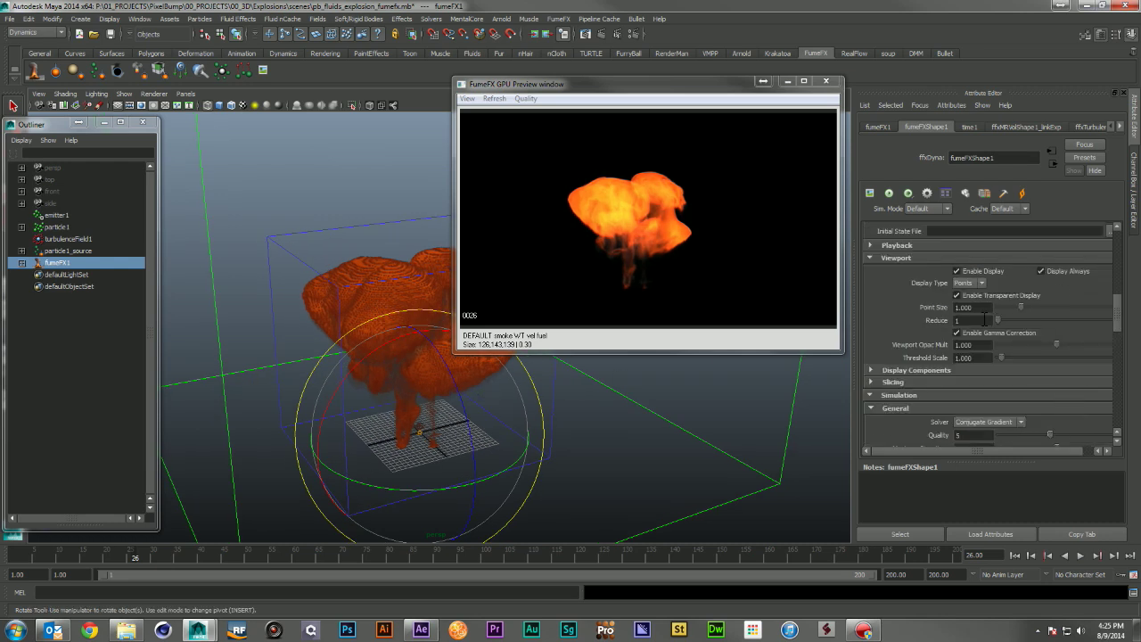
left_click(982, 320)
type("3")
key("Return")
double_click(967, 321)
type("5")
key("Return")
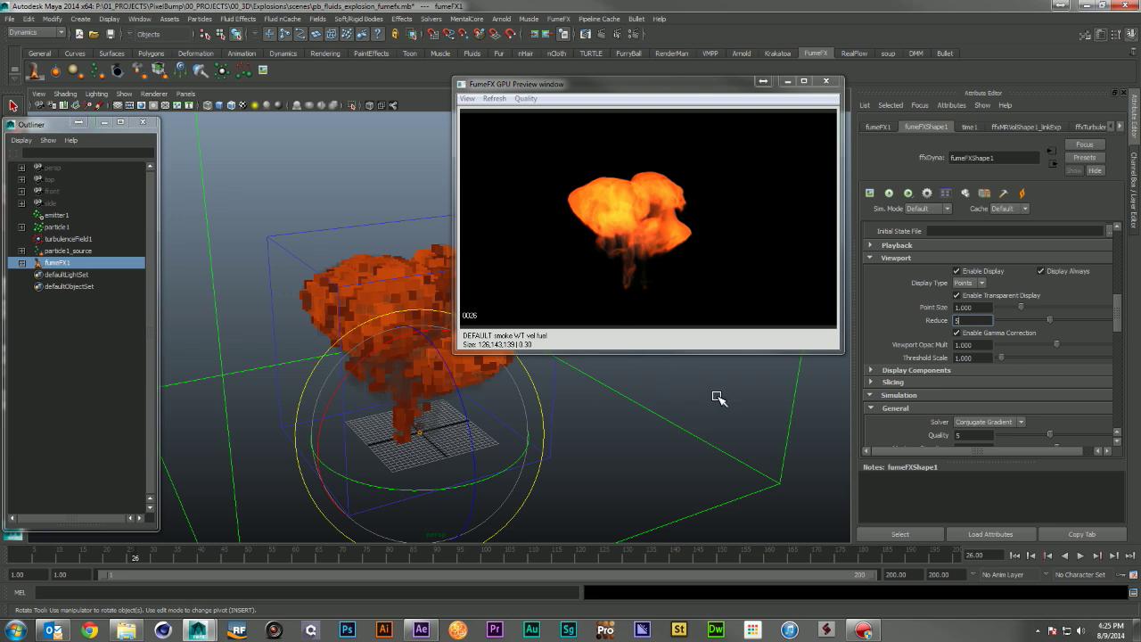
- Set the Smoke Amount of particle1_source to 4
scroll(1069, 343, "down", 3)
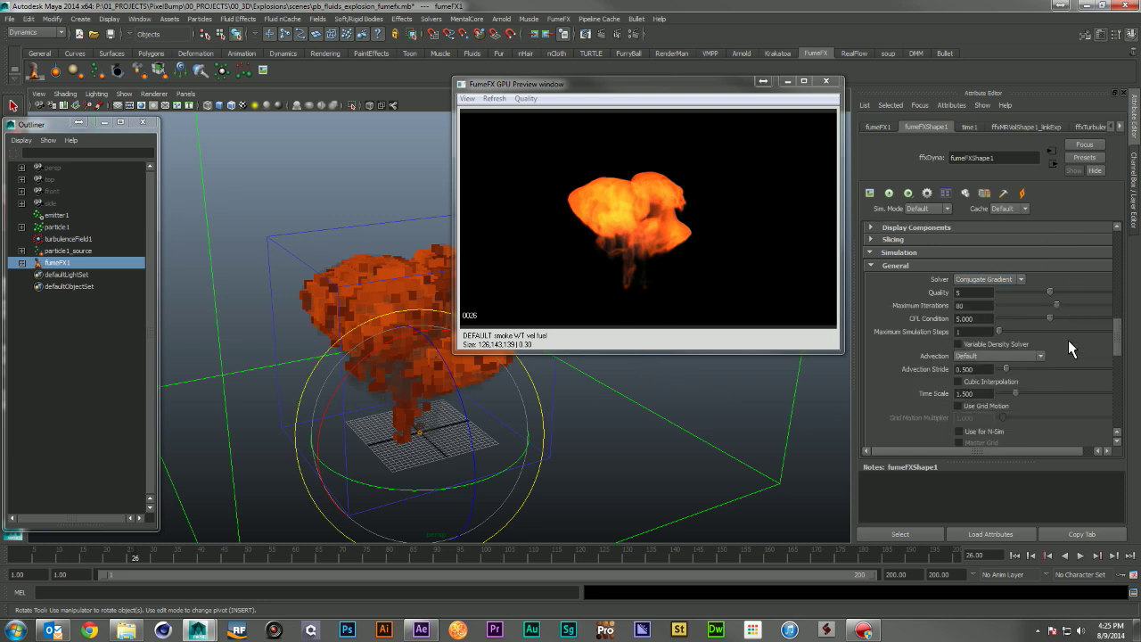
scroll(1068, 340, "down", 2)
left_click(69, 251)
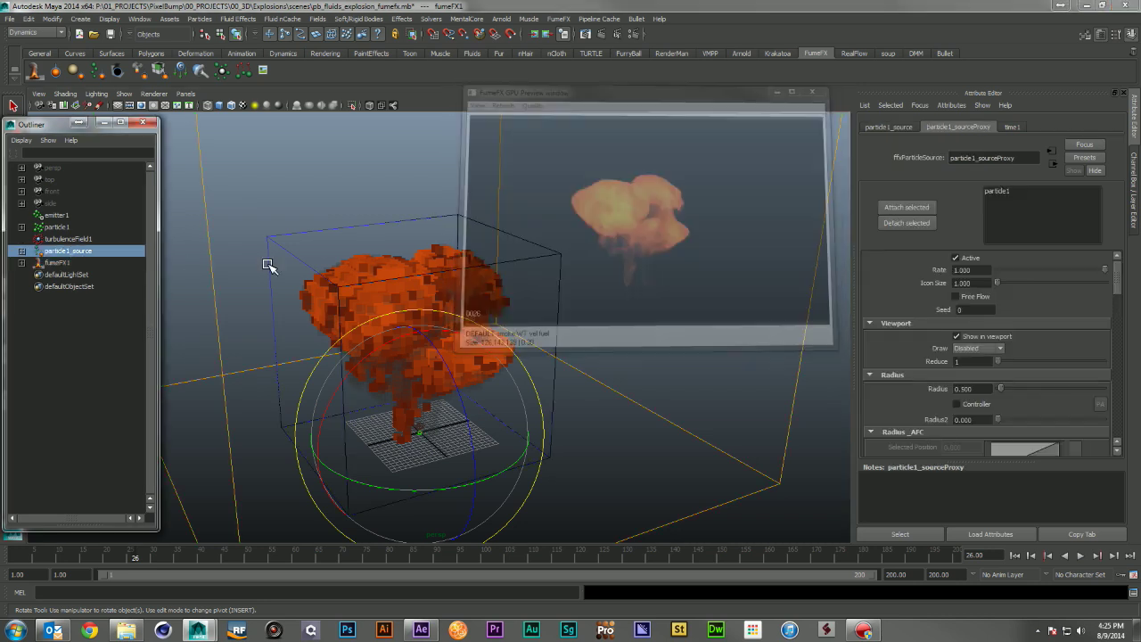
left_click(889, 128)
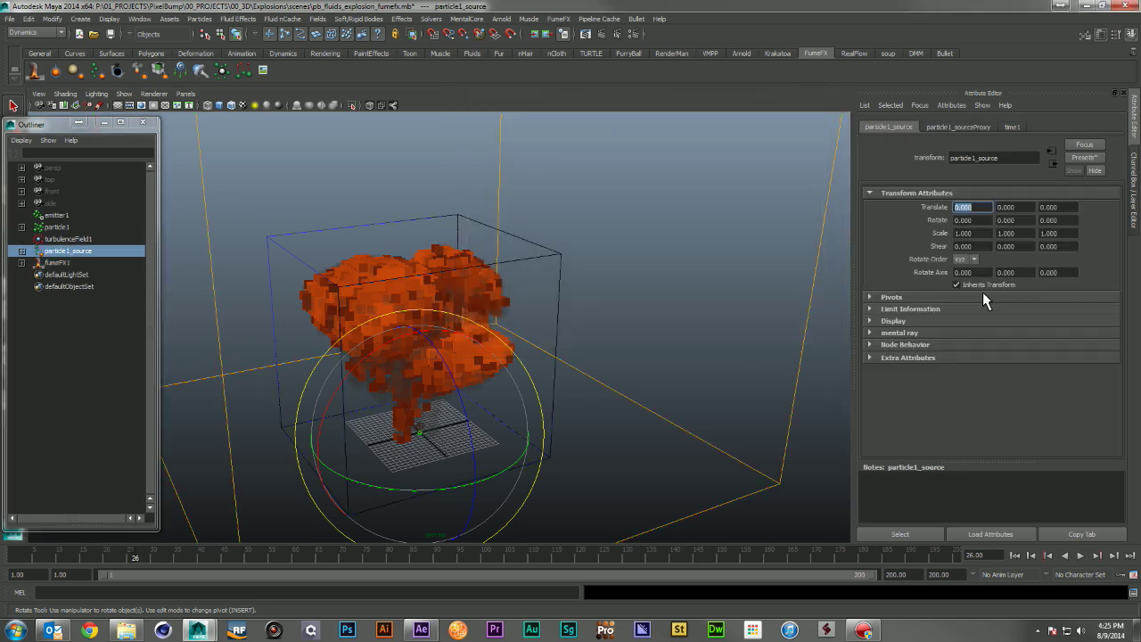
left_click(954, 126)
scroll(979, 333, "down", 4)
scroll(980, 337, "down", 10)
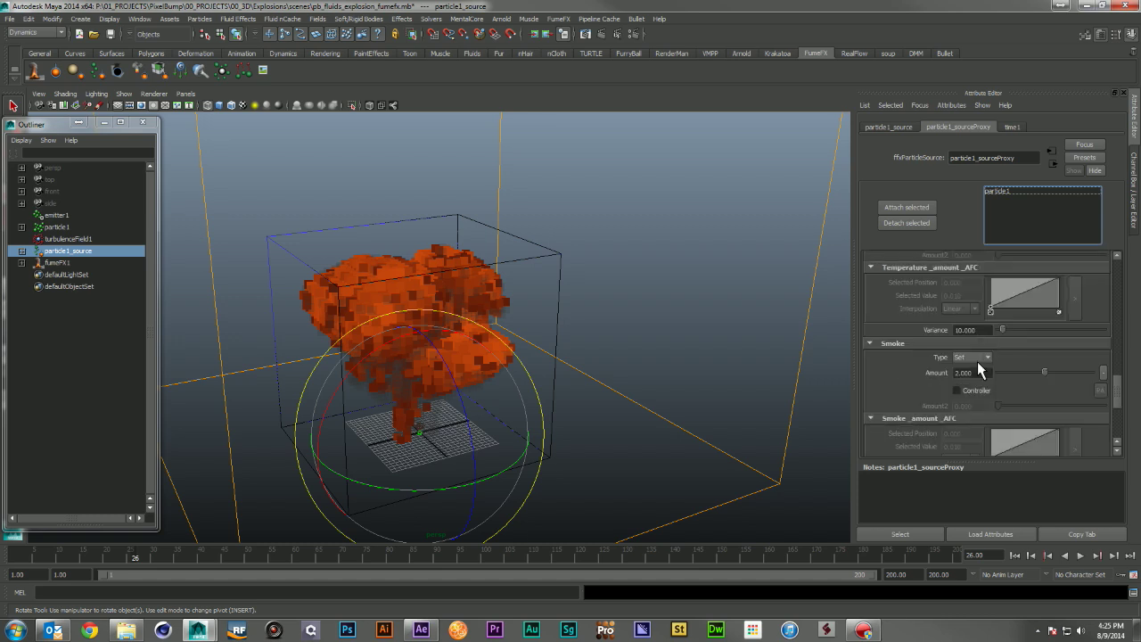
left_click(967, 373)
type("4")
key("Return")
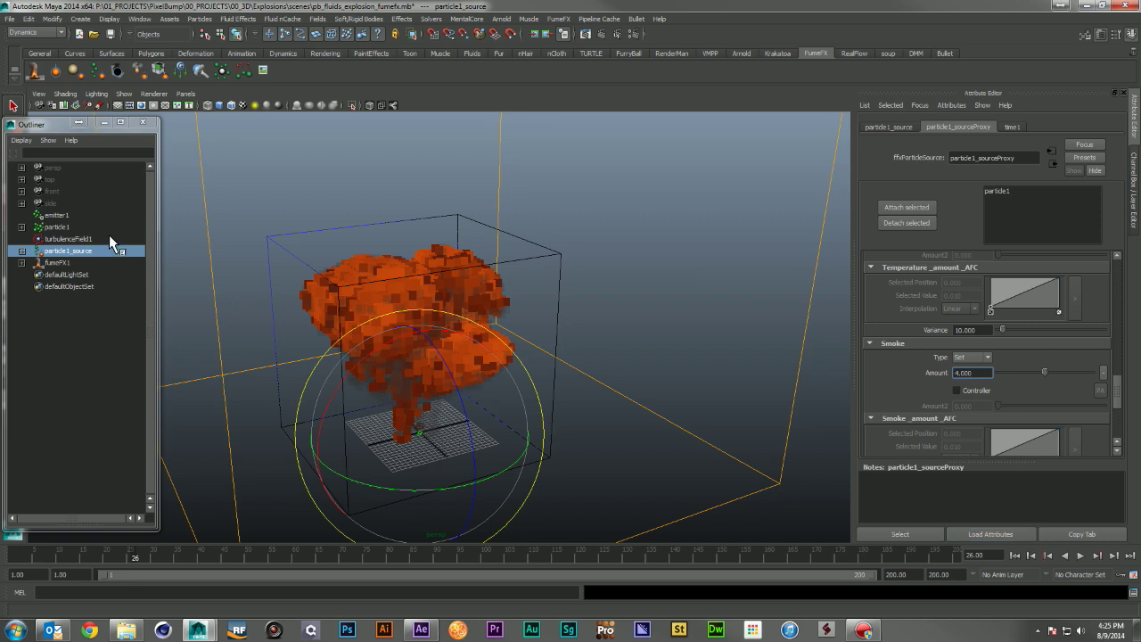
- Set the smoke Dissipation Strength of the fumeFX1 container to 3
left_click(61, 263)
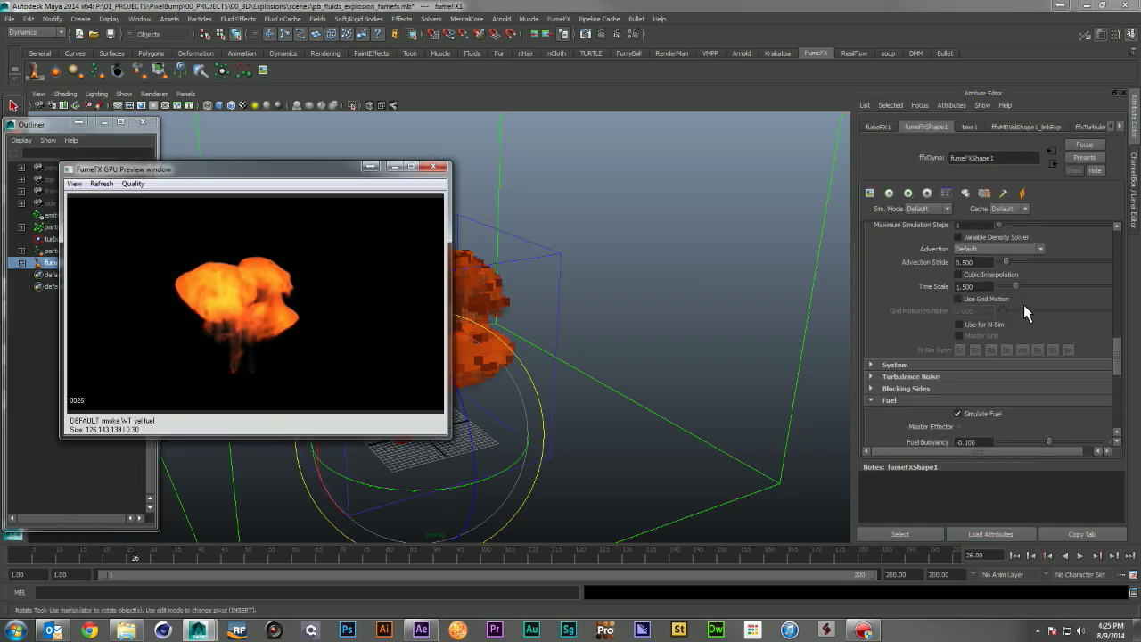
left_click_drag(1115, 364, 1117, 403)
left_click(1001, 333)
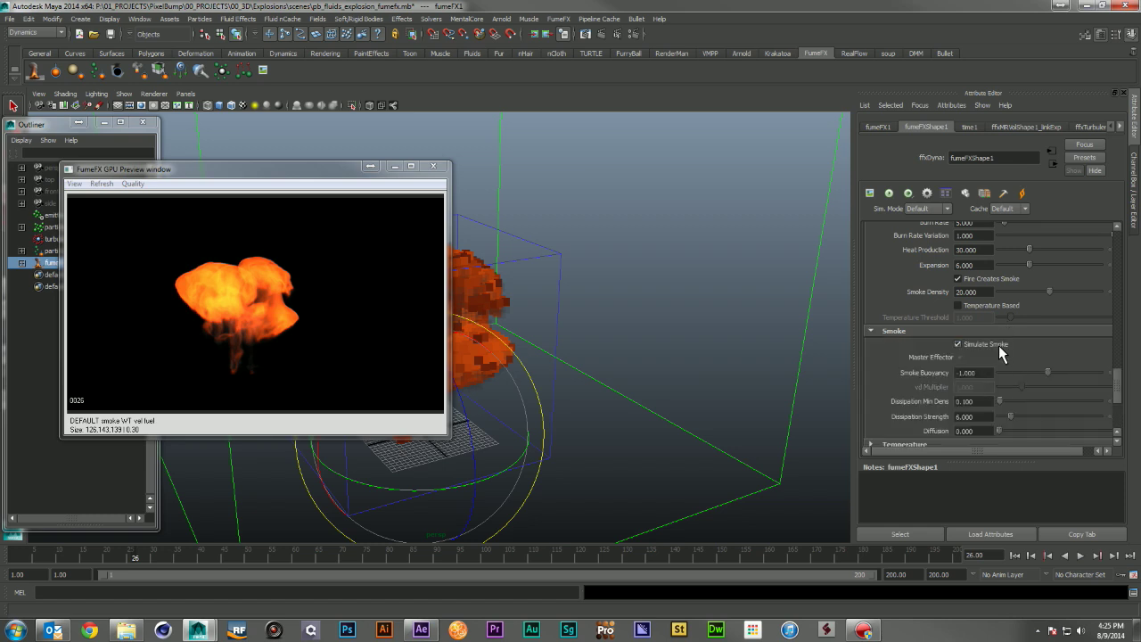
scroll(1045, 361, "down", 2)
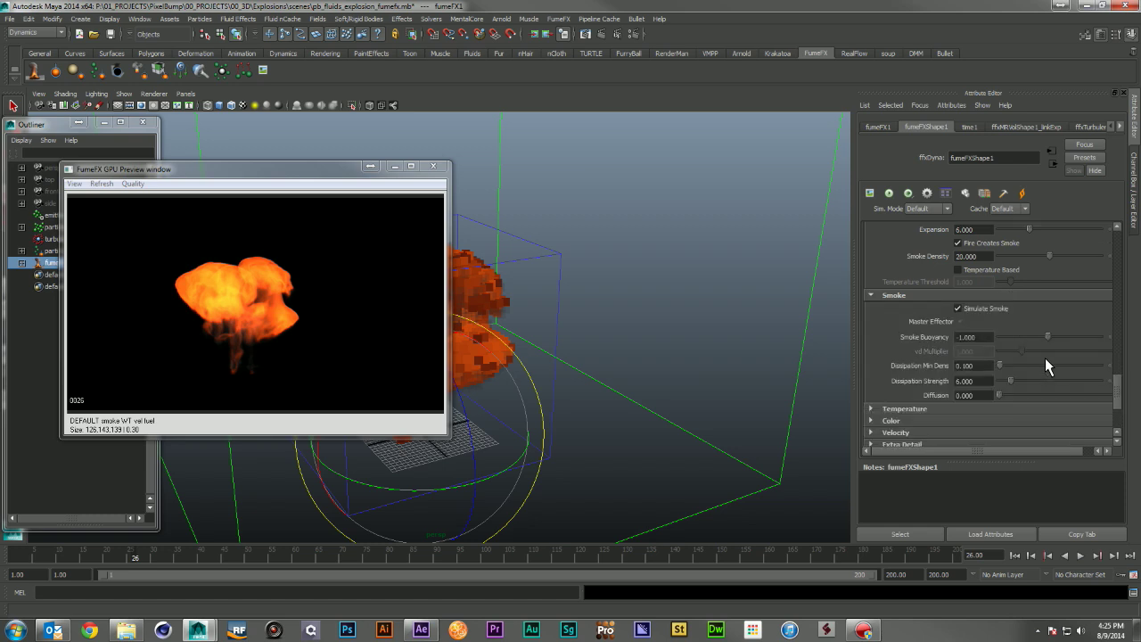
left_click(983, 381)
type("3")
key("Return")
- Move the GPU preview clear of the explosion and run a test simulation from frame 1 to frame 30
left_click_drag(327, 166, 738, 93)
left_click(1016, 555)
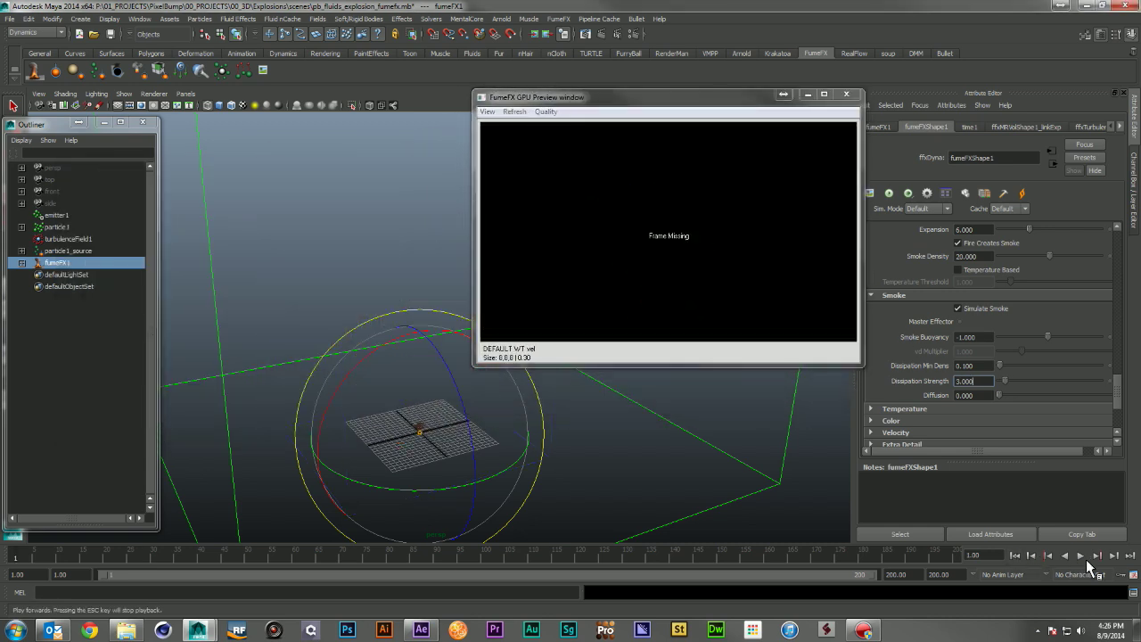
left_click(889, 193)
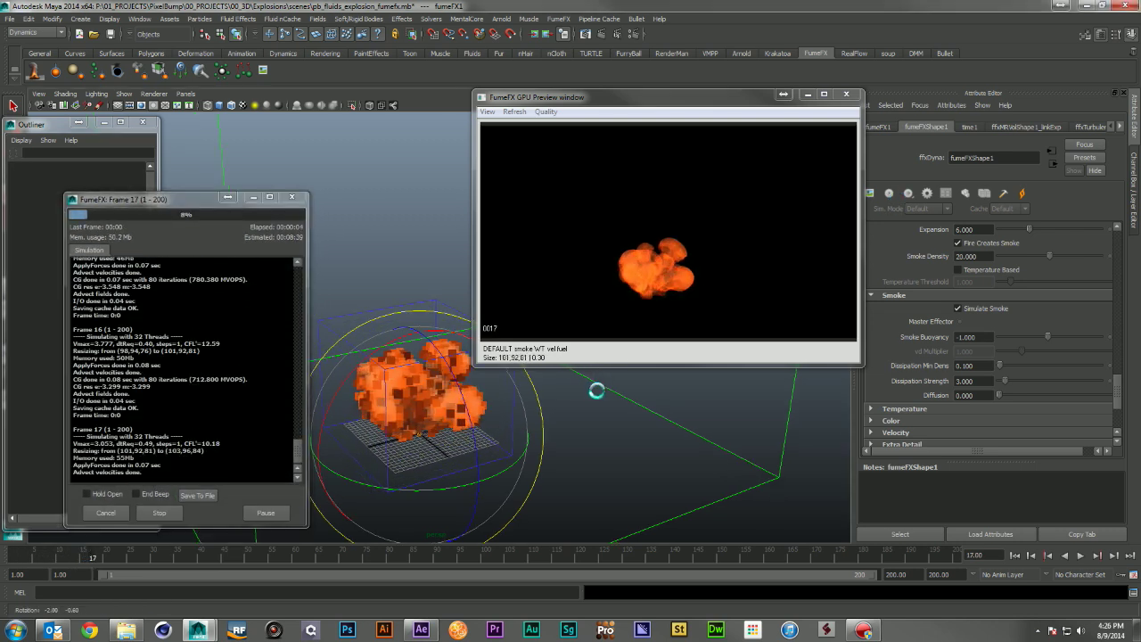
left_click_drag(594, 390, 598, 382, "alt")
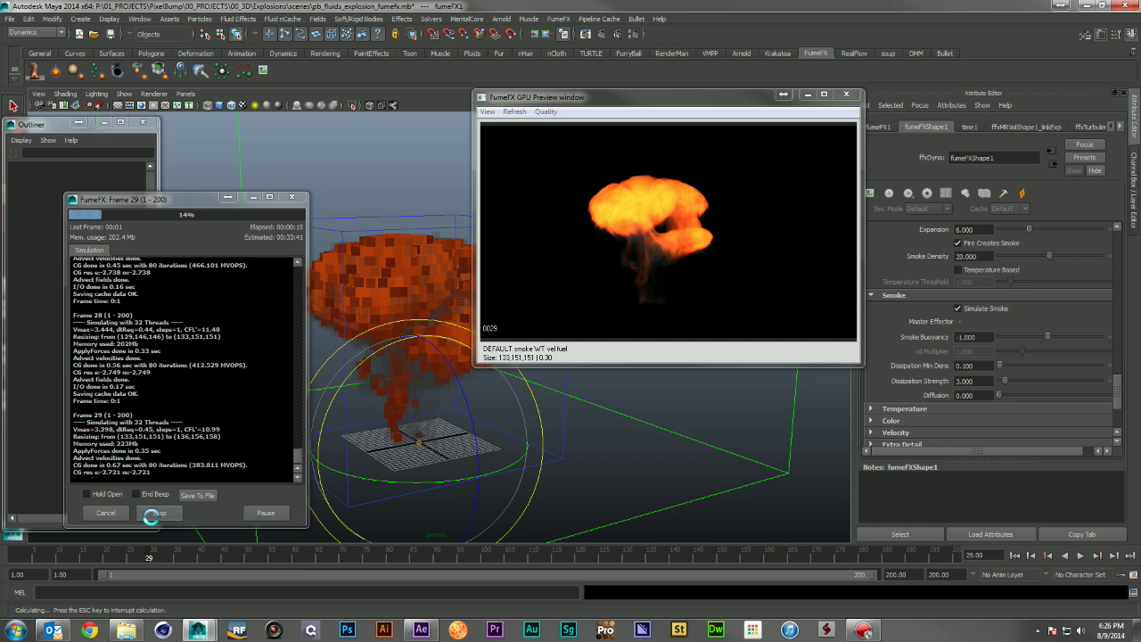
left_click(153, 515)
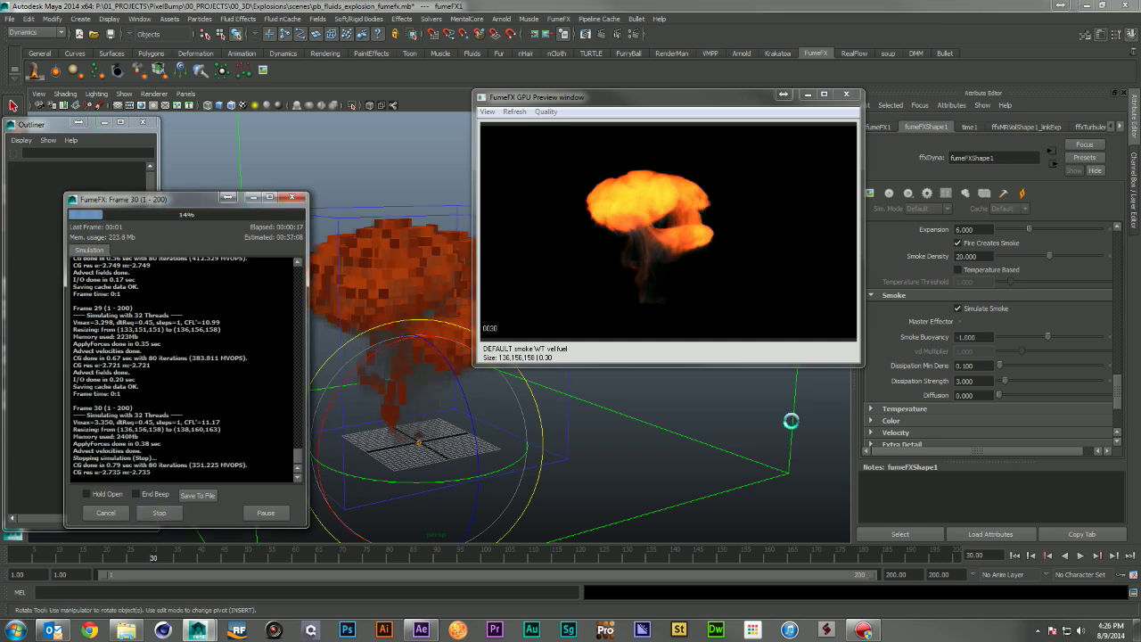
- Try a smoke Dissipation Strength of 1 and rerun the simulation from frame 1 to frame 33
left_click(968, 381)
type("1")
key("Return")
left_click(1014, 559)
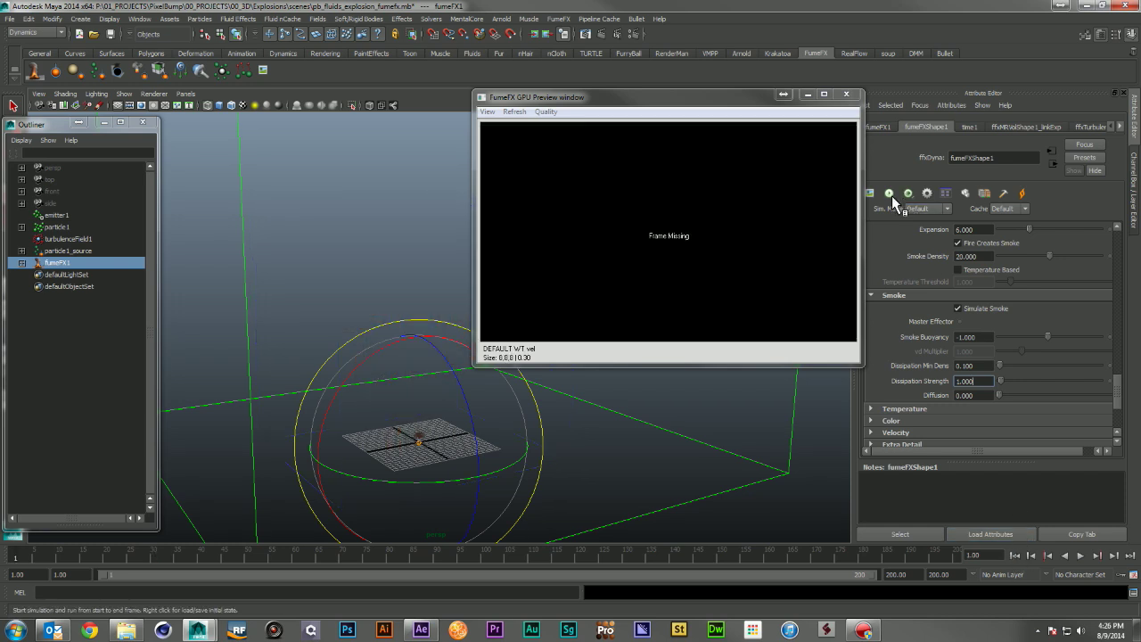
left_click(889, 193)
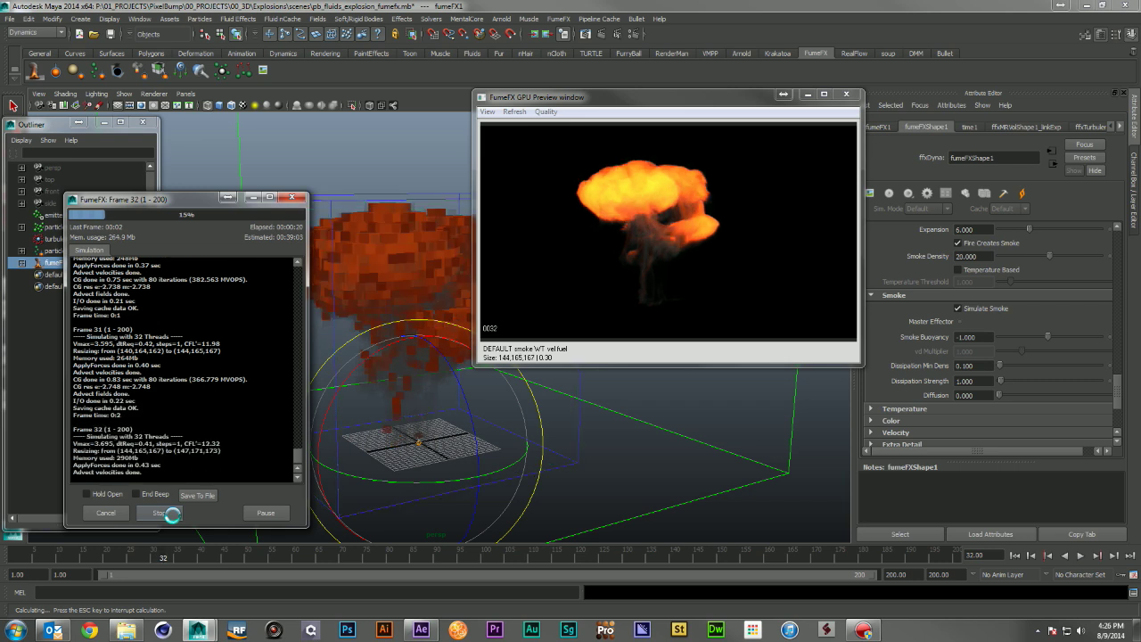
left_click(169, 514)
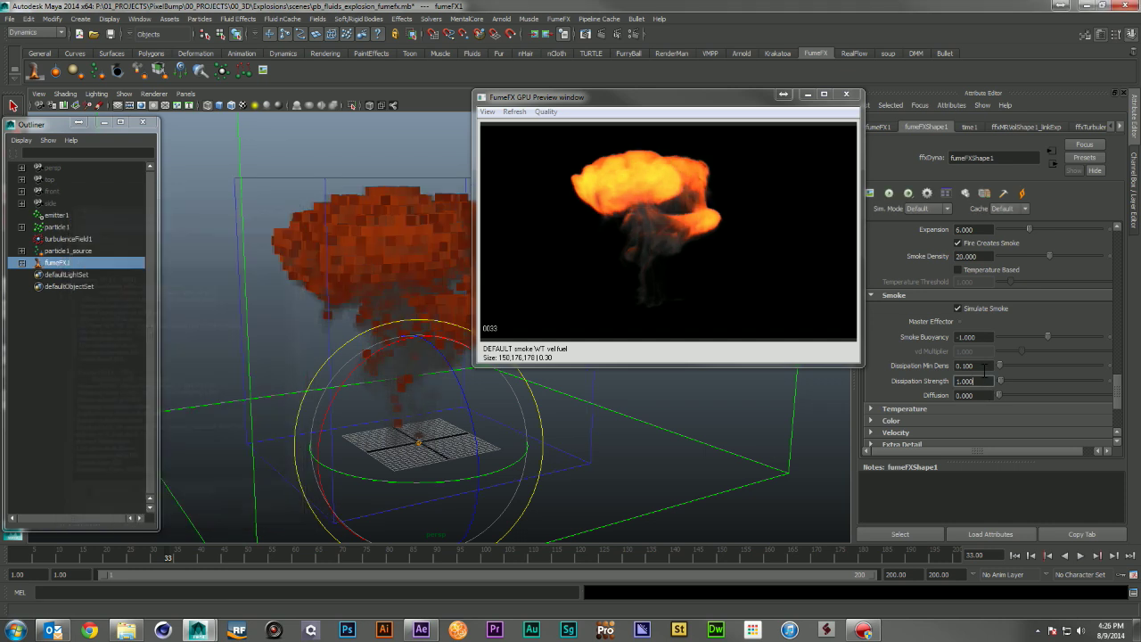
- Lower the smoke Dissipation Strength to 0.1 and rerun the simulation up to frame 35
left_click(981, 381)
type("0.100")
left_click(892, 193)
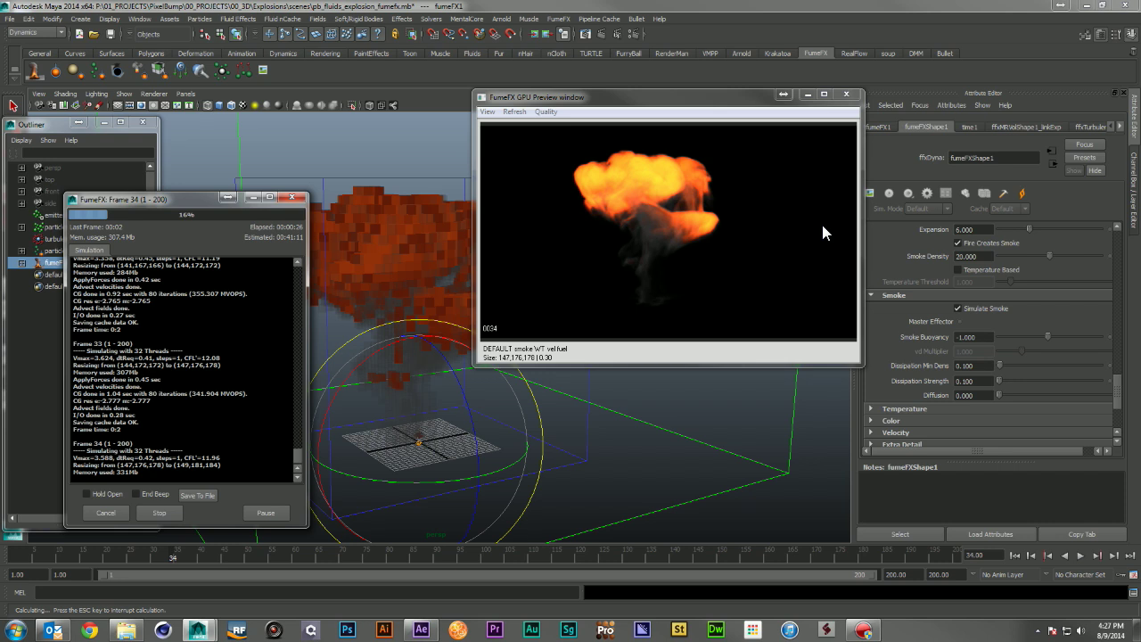
left_click(161, 513)
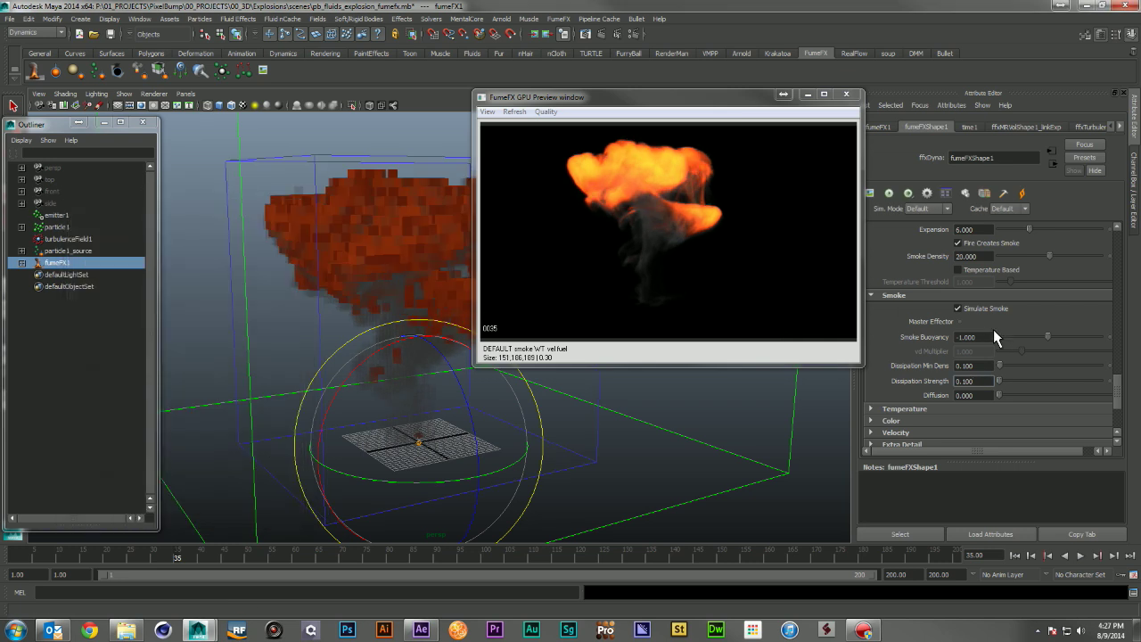
- Set the fuel's Smoke Density to 40 and rerun the simulation from frame 1 to frame 37
scroll(995, 330, "up", 3)
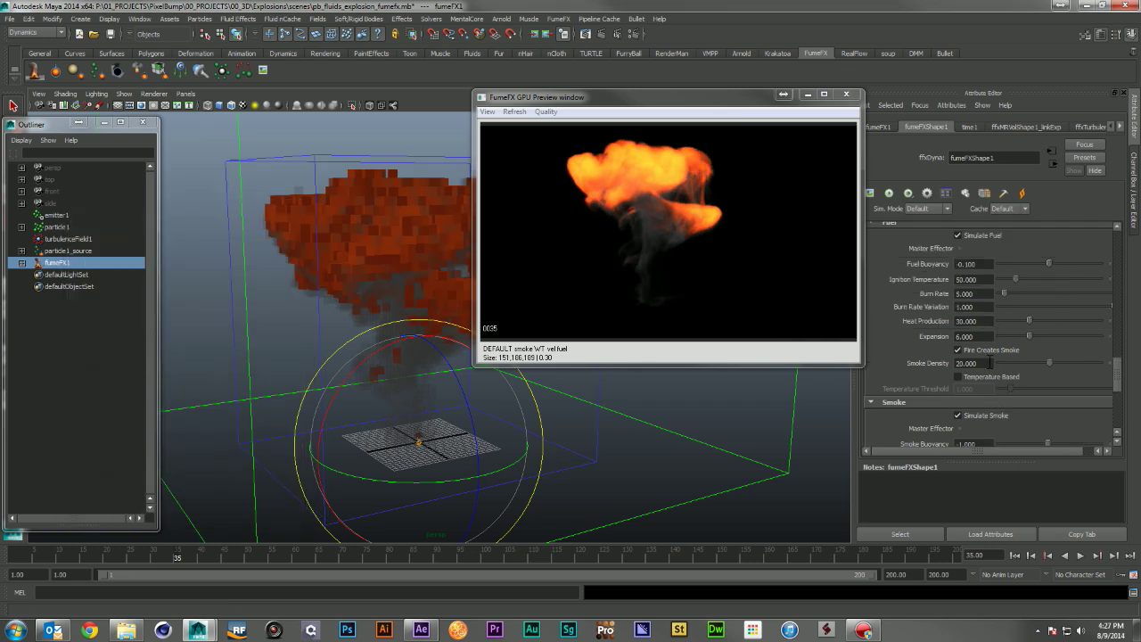
left_click(990, 363)
type("40")
key("Return")
left_click(1023, 555)
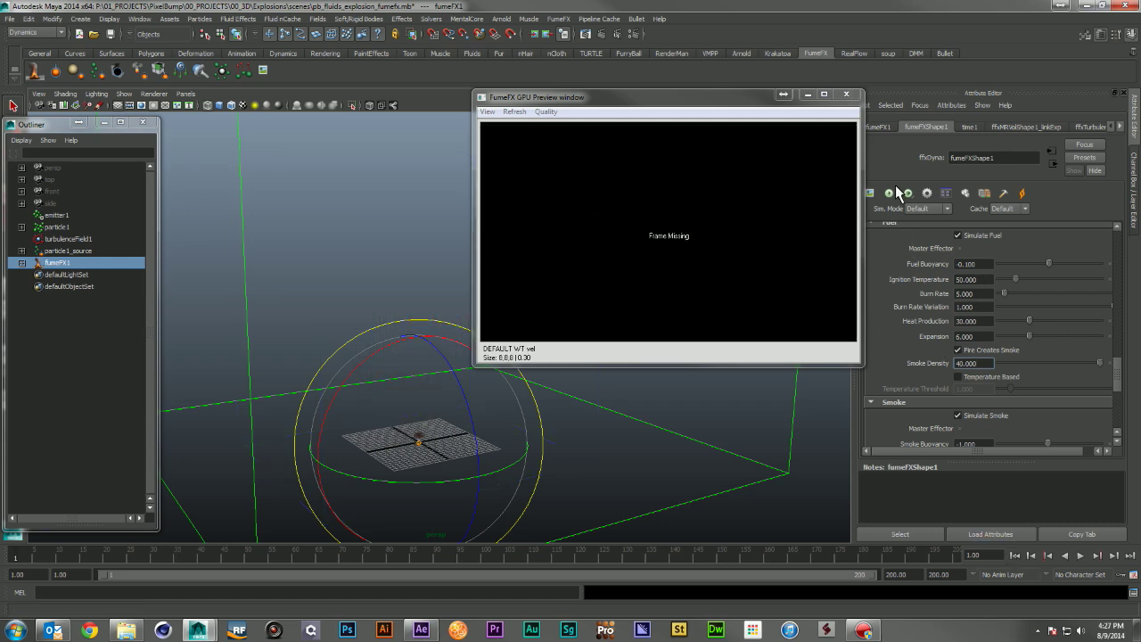
left_click(895, 192)
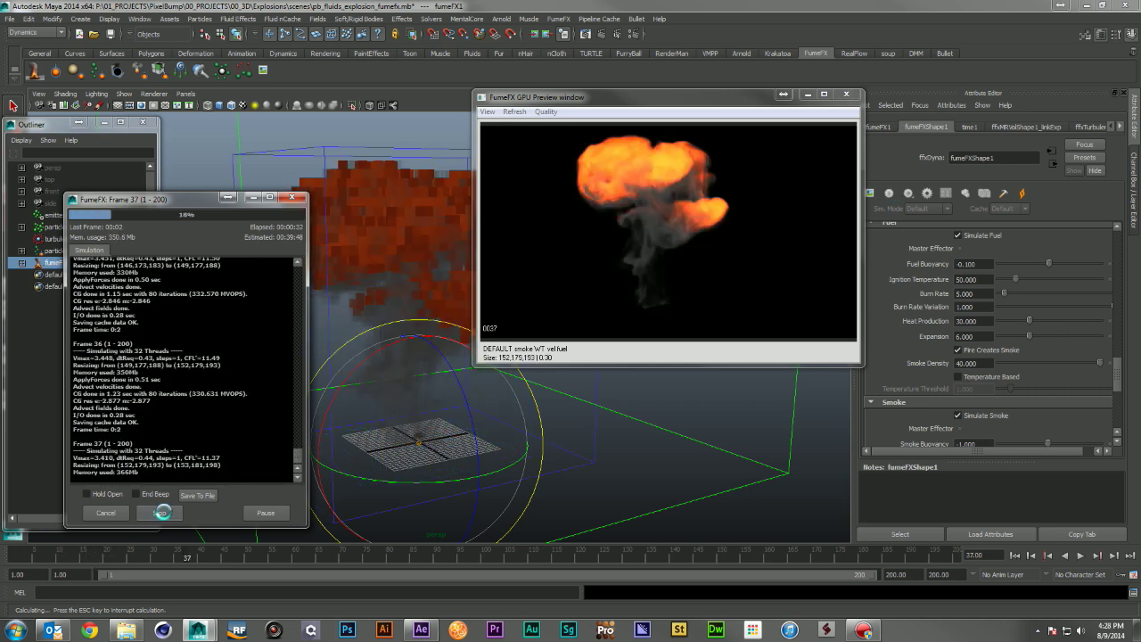
left_click(161, 511)
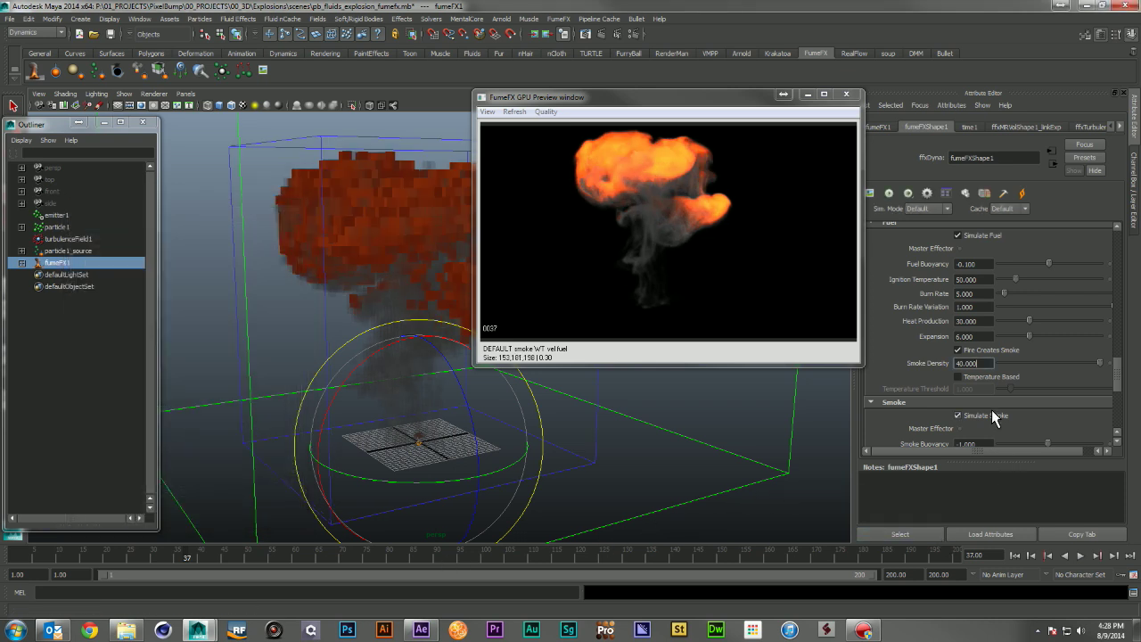
- Set the fuel's Smoke Density to 80 and rerun the simulation from the first frame, stopping it around frame 36
left_click_drag(983, 366, 917, 363)
type("80")
key("Return")
left_click(1015, 556)
left_click(889, 193)
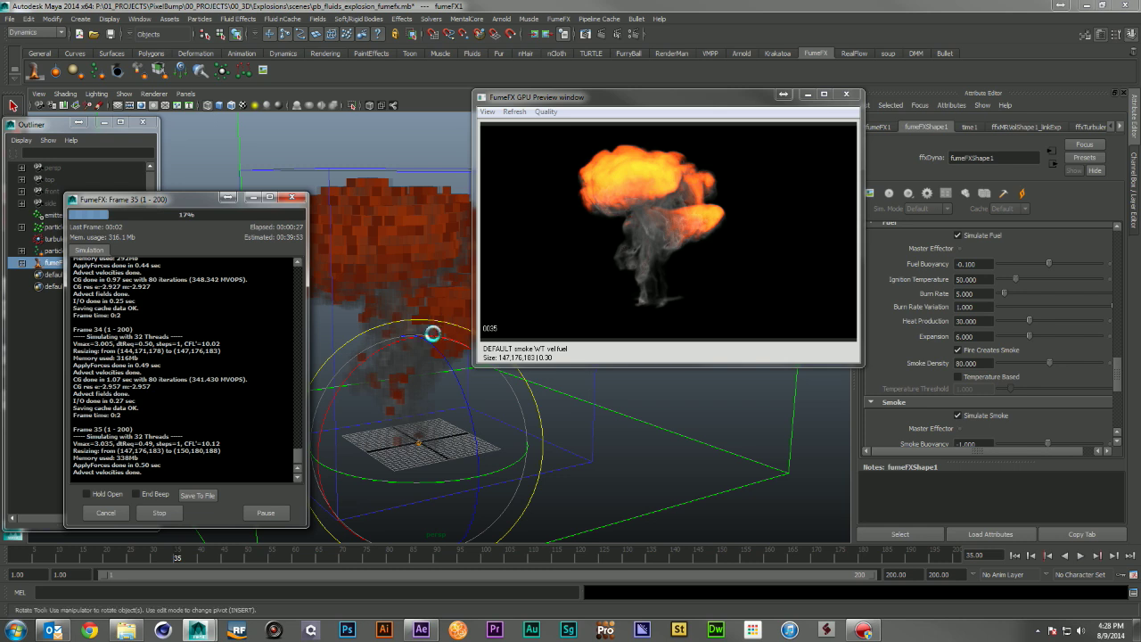
left_click(154, 513)
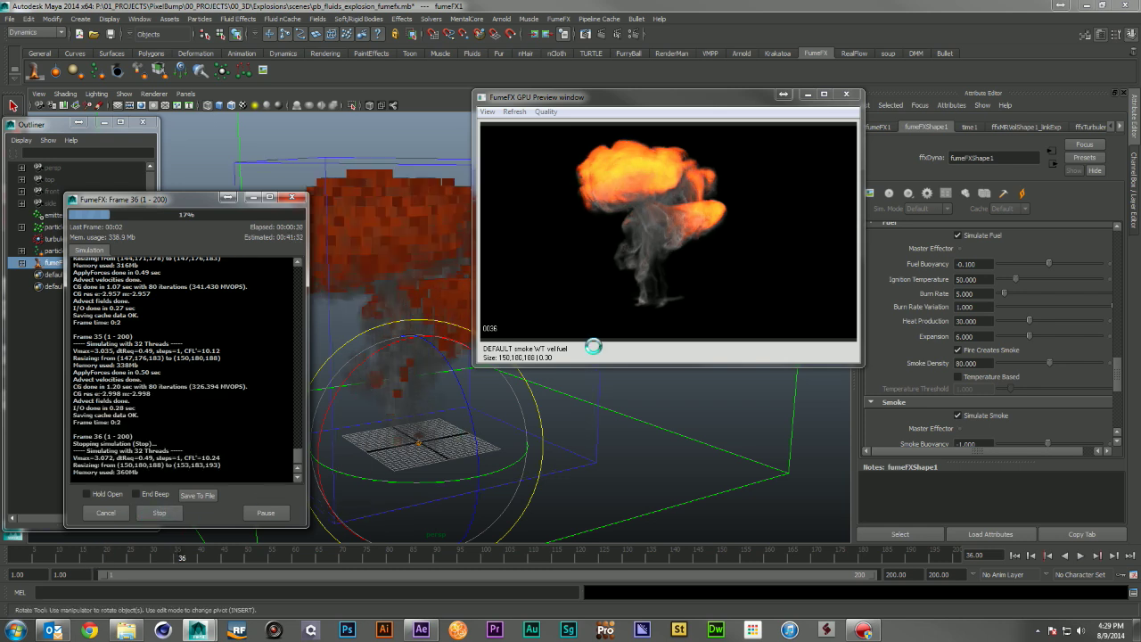
left_click(968, 363)
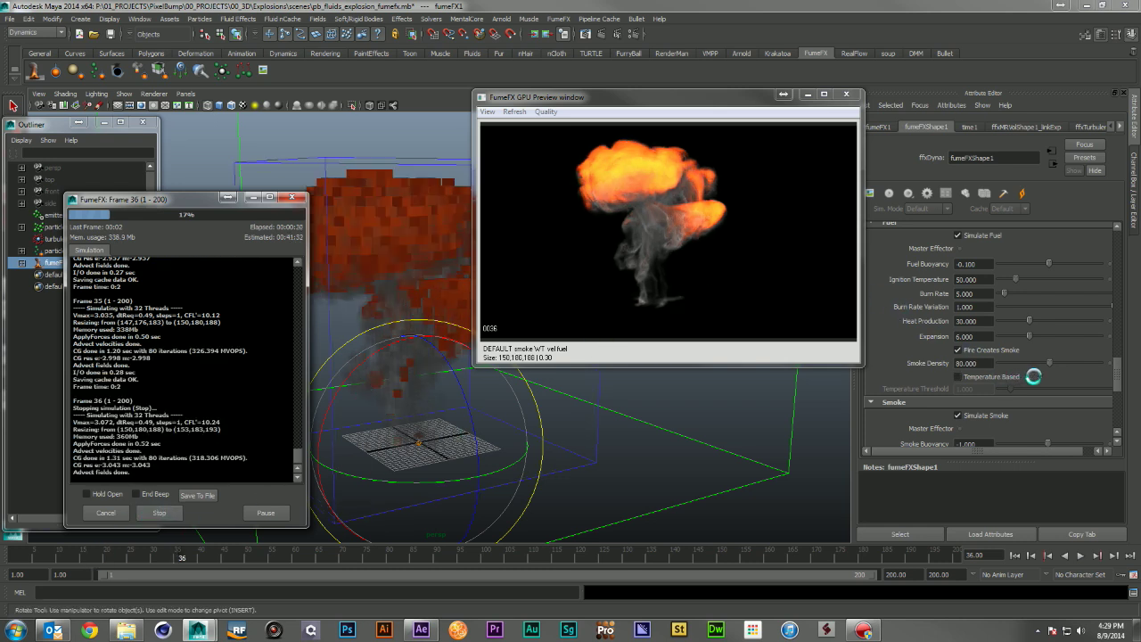
- Keep the GPU preview quality at 3 and turn on Shadows and Multiple Scattering for the preview
scroll(1087, 338, "down", 5)
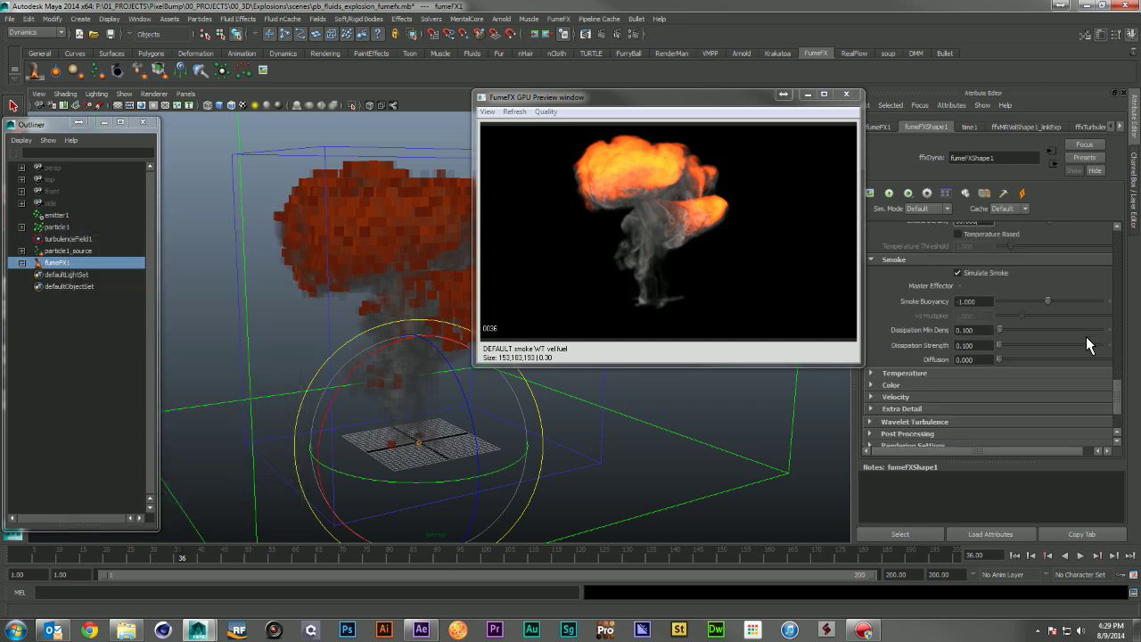
left_click(547, 112)
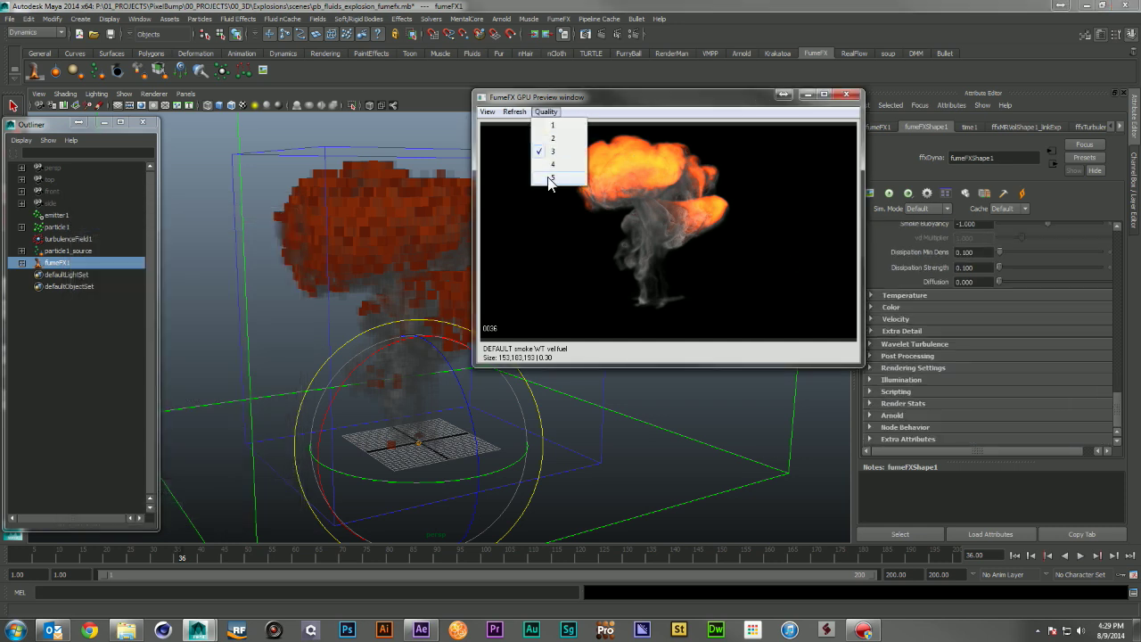
left_click(543, 152)
left_click(487, 112)
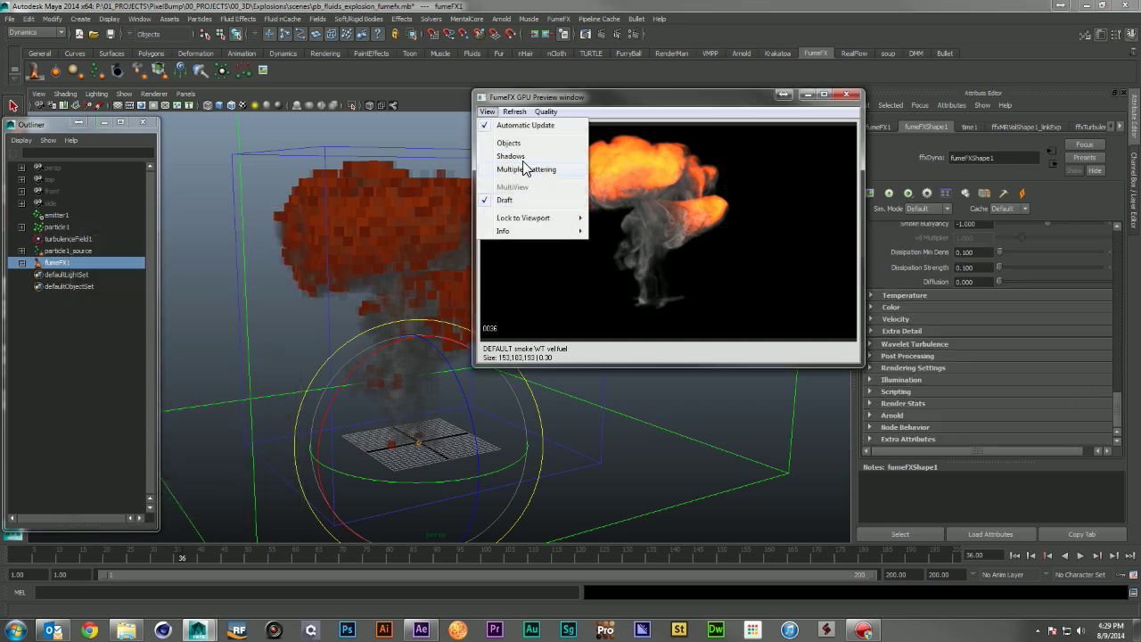
left_click(524, 169)
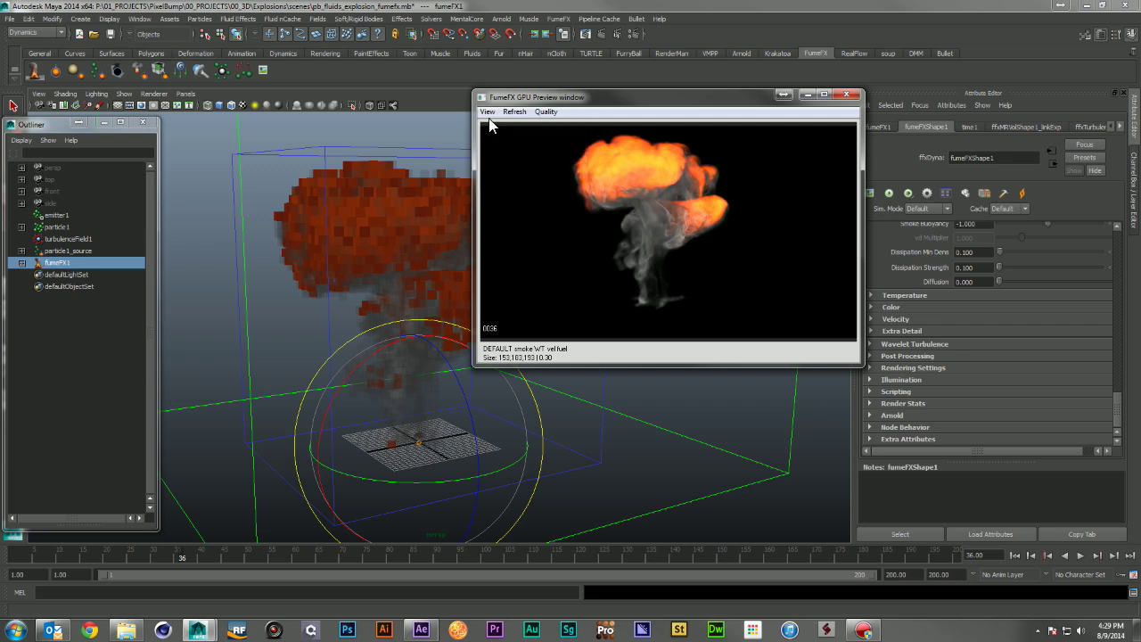
left_click(487, 111)
left_click(523, 170)
- Add a point near the middle of the fire opacity curve in the rendering settings and raise it to bow the falloff upward
left_click(947, 372)
scroll(996, 355, "down", 10)
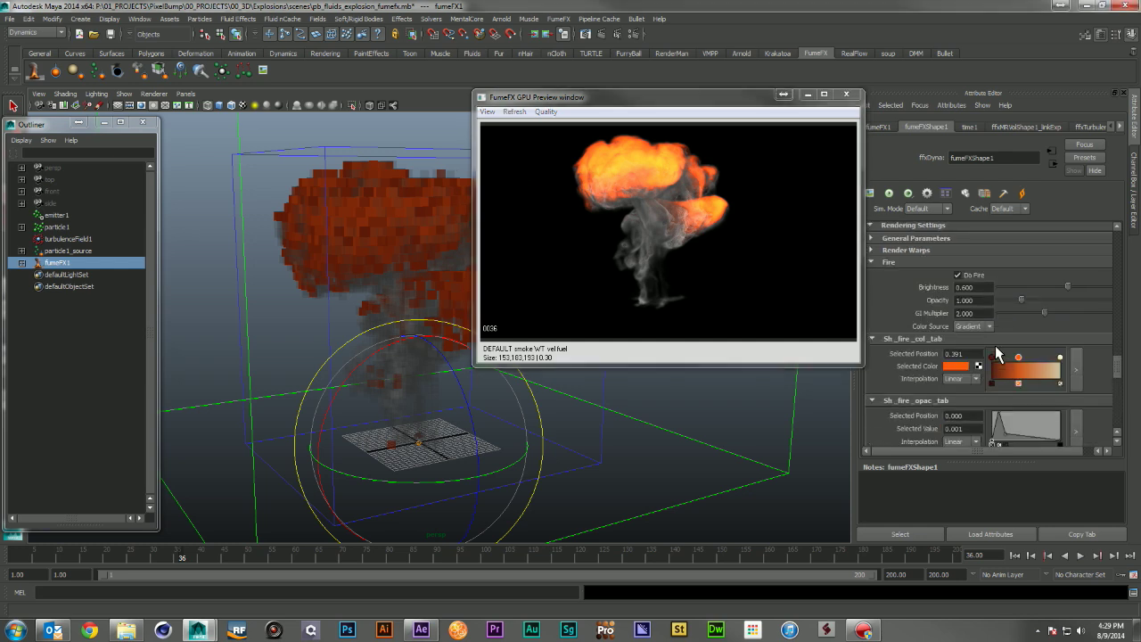
left_click_drag(1007, 292, 1022, 273)
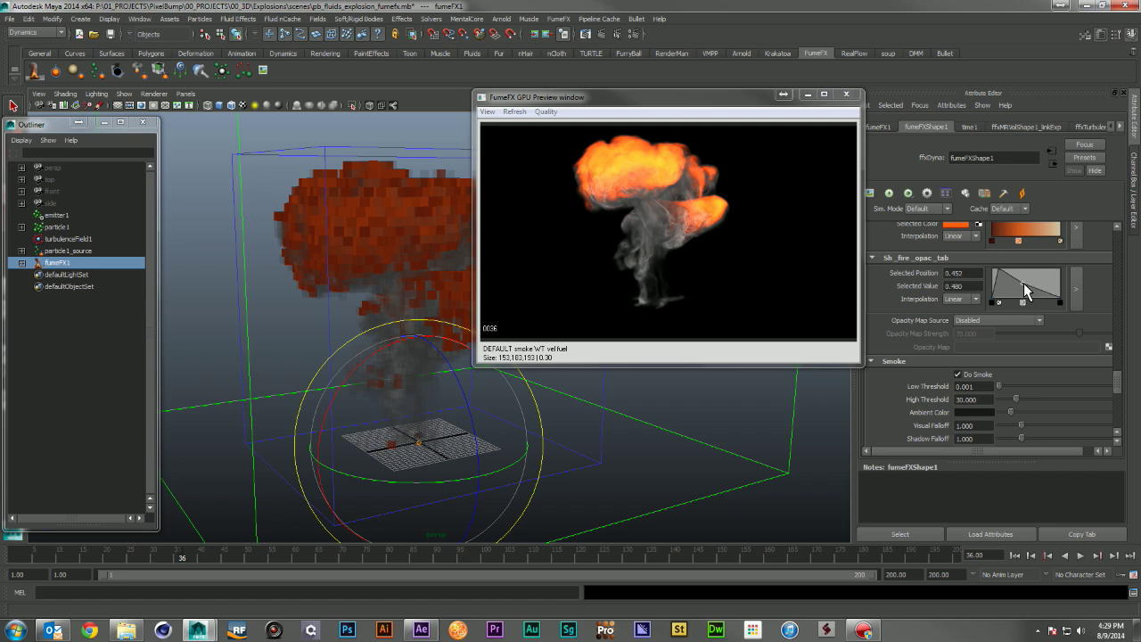
left_click_drag(1024, 282, 1029, 275)
- Raise the smoke opacity to about 1.52 and enable Cast Shadows and Receive Shadows for the smoke
scroll(1031, 357, "down", 3)
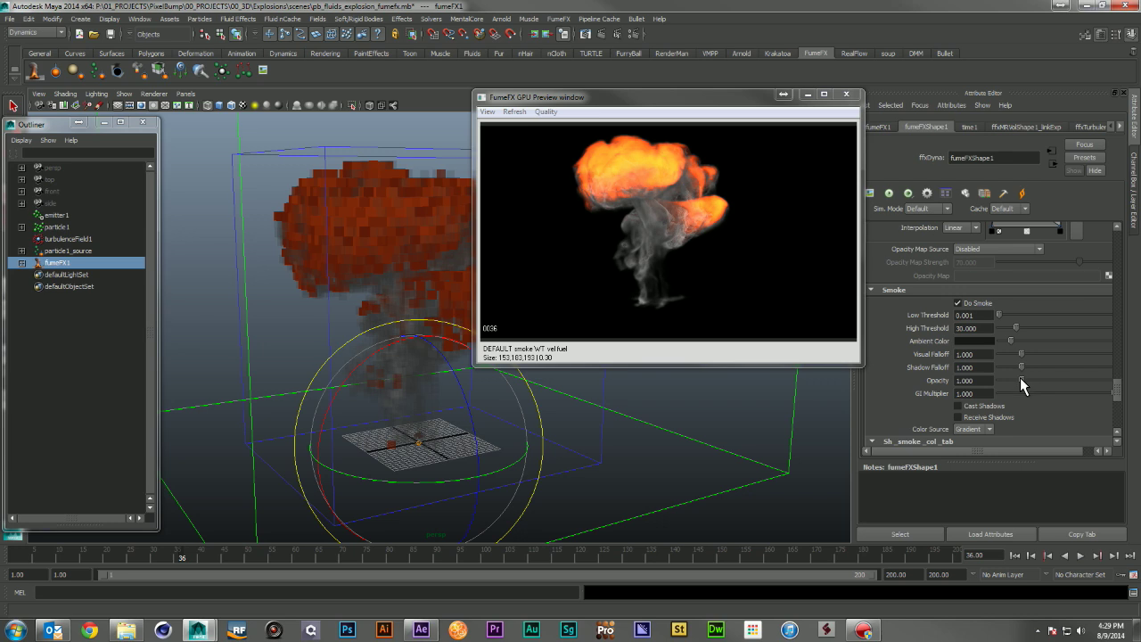
mouse_move(1036, 377)
left_mouse_down()
mouse_move(1054, 379)
mouse_move(1037, 379)
left_mouse_up()
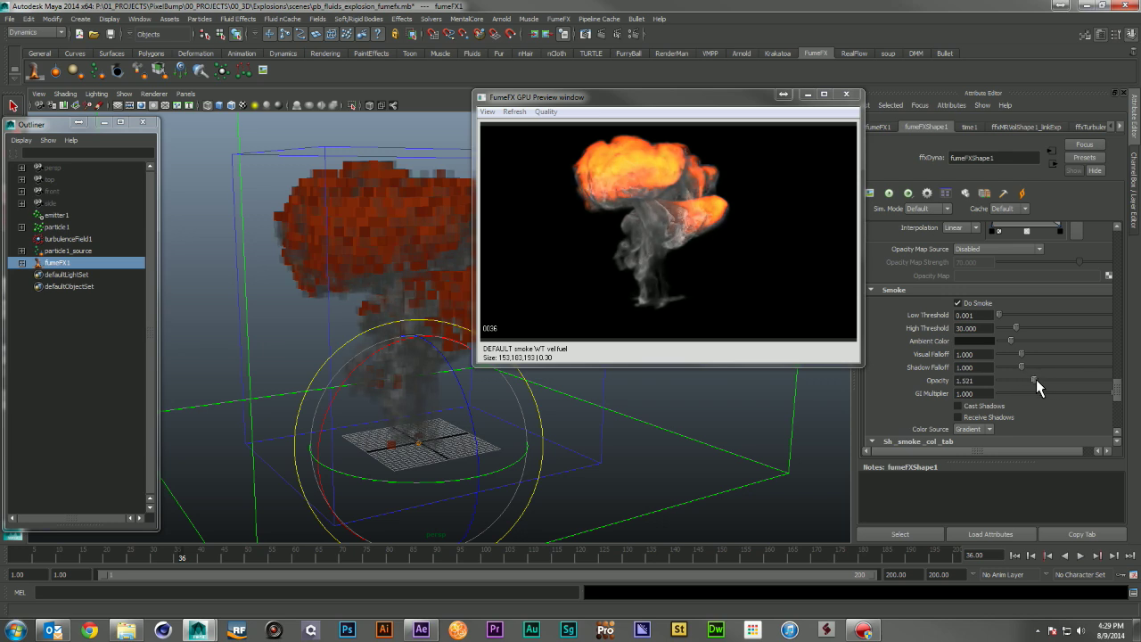
left_click(1001, 406)
left_click(999, 418)
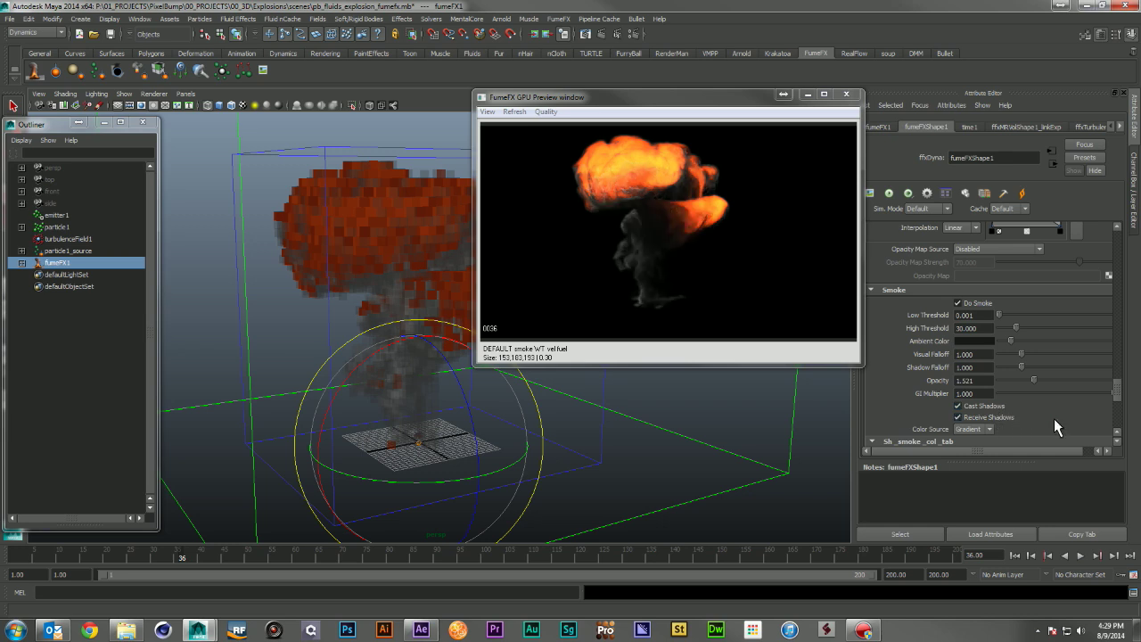
- Lower the smoke opacity to about 0.9
scroll(906, 400, "down", 3)
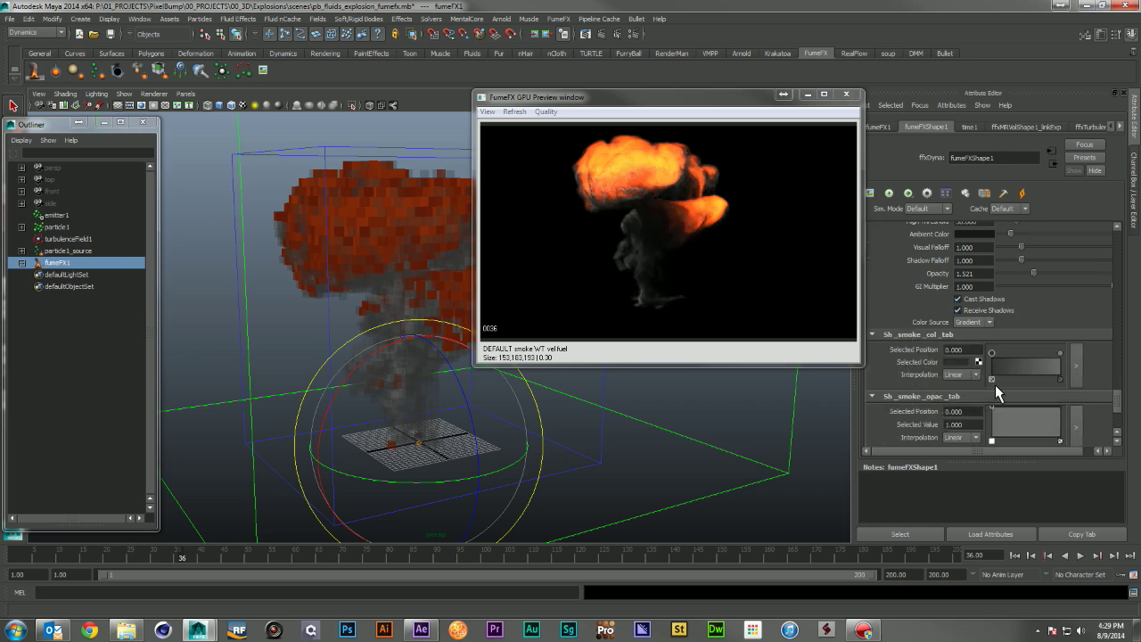
left_click(1022, 273)
left_click_drag(1018, 274, 1022, 274)
- Reshape the smoke opacity curve into a linear falloff reaching a value of 0 at position 1
scroll(1035, 313, "down", 2)
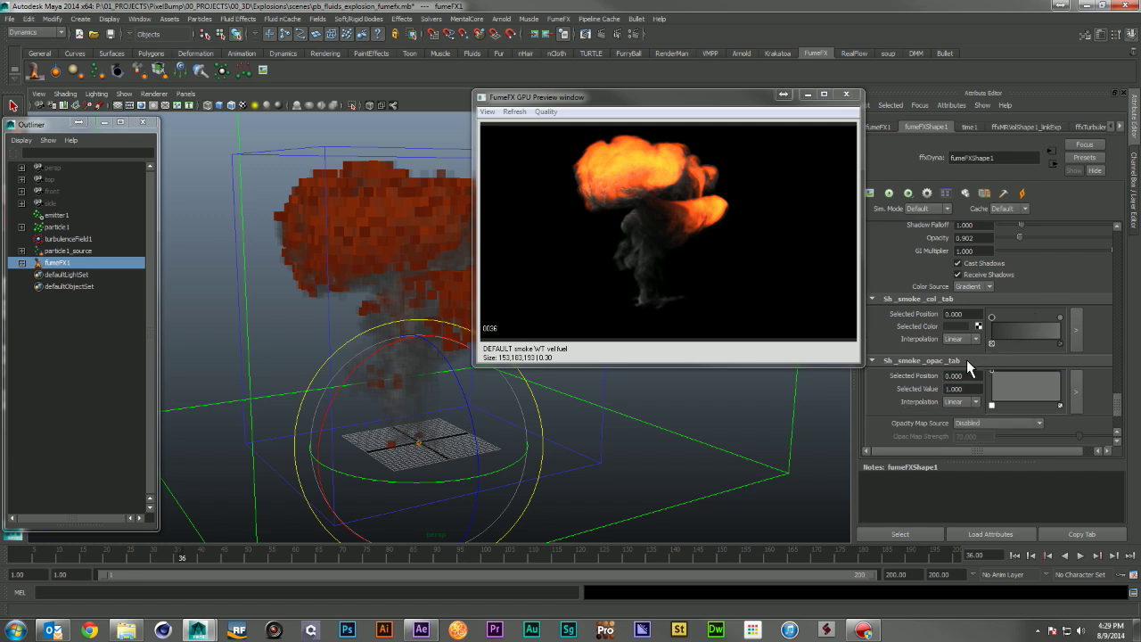
mouse_move(992, 372)
left_mouse_down()
mouse_move(997, 413)
mouse_move(991, 372)
left_mouse_up()
left_click_drag(991, 372, 991, 377)
left_click_drag(1063, 372, 1063, 406)
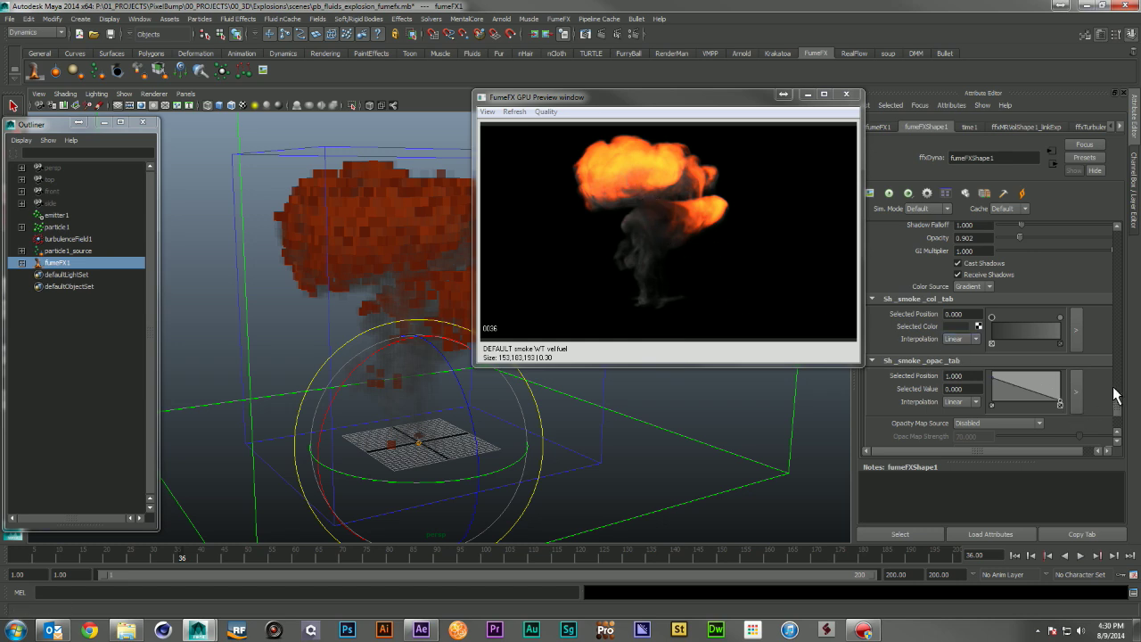
- Enable Do Multiple Scattering in the fluid's illumination settings
scroll(1116, 395, "down", 3)
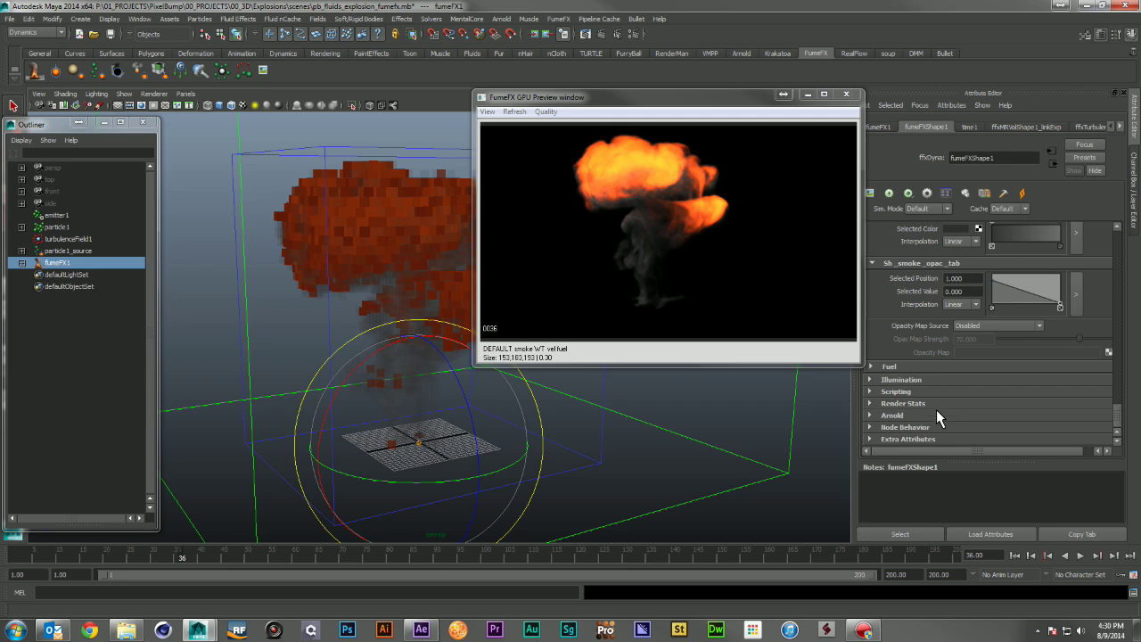
left_click(938, 378)
scroll(976, 381, "down", 2)
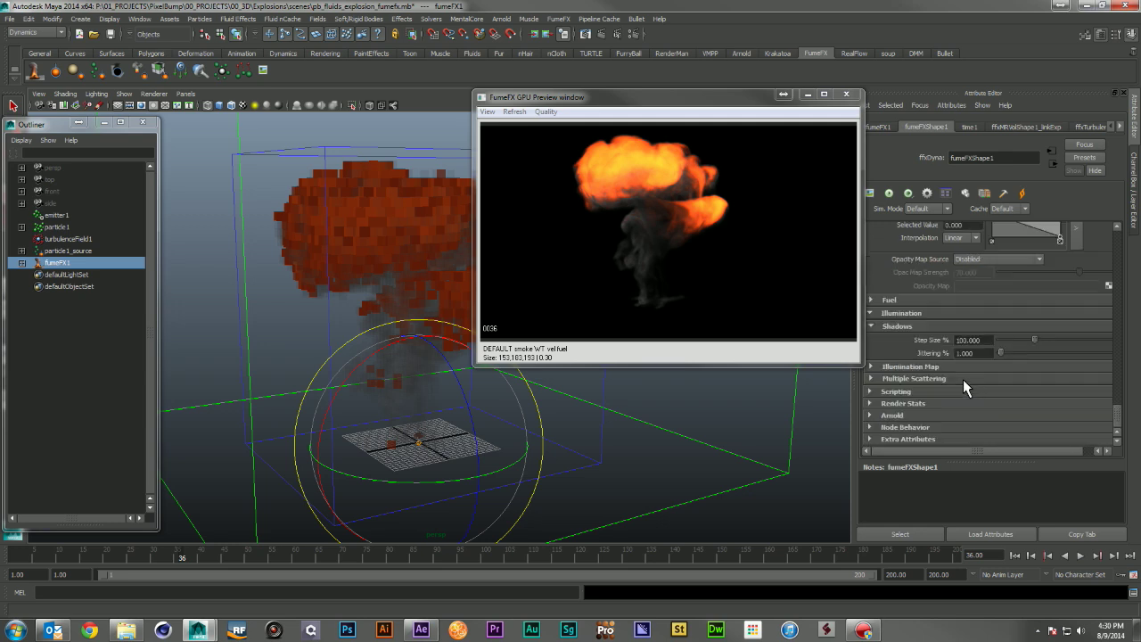
left_click(965, 378)
left_click(976, 391)
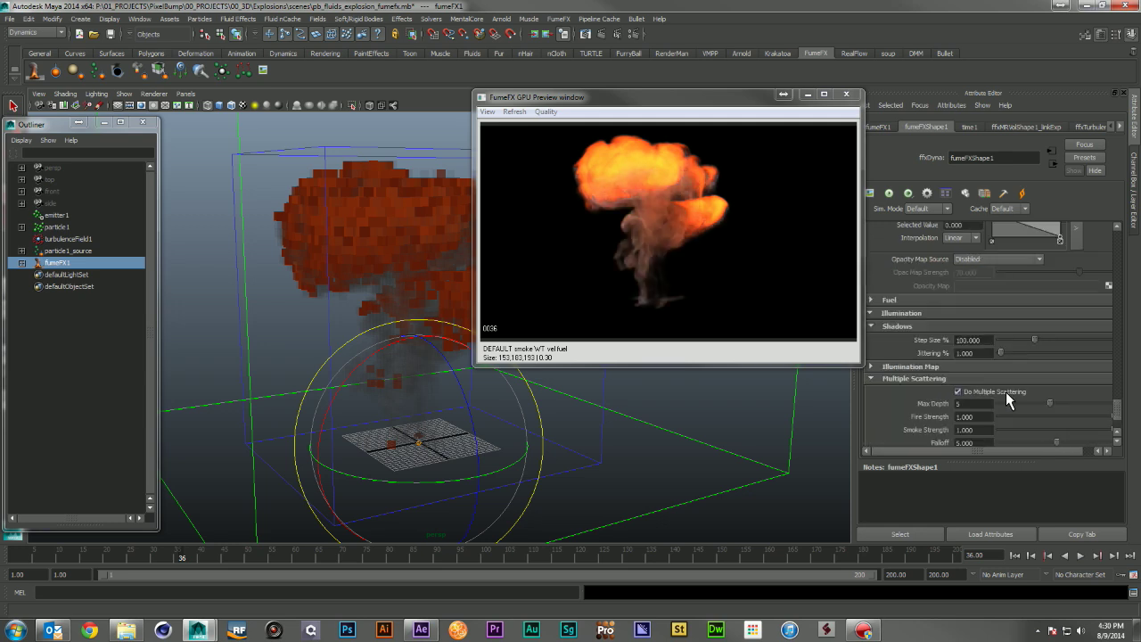
- Try a multiple scattering Falloff of 9 and compare it with a value of 1
scroll(1006, 391, "down", 2)
left_click_drag(979, 378, 947, 380)
type("9")
key("Return")
left_click_drag(981, 378, 918, 377)
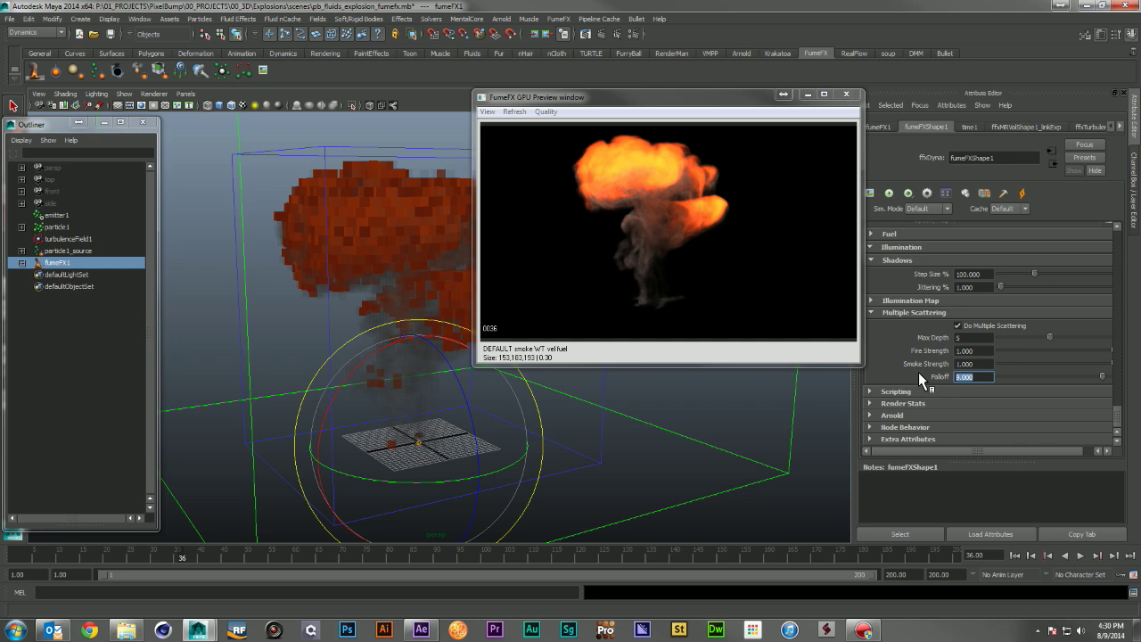
type("1")
key("Return")
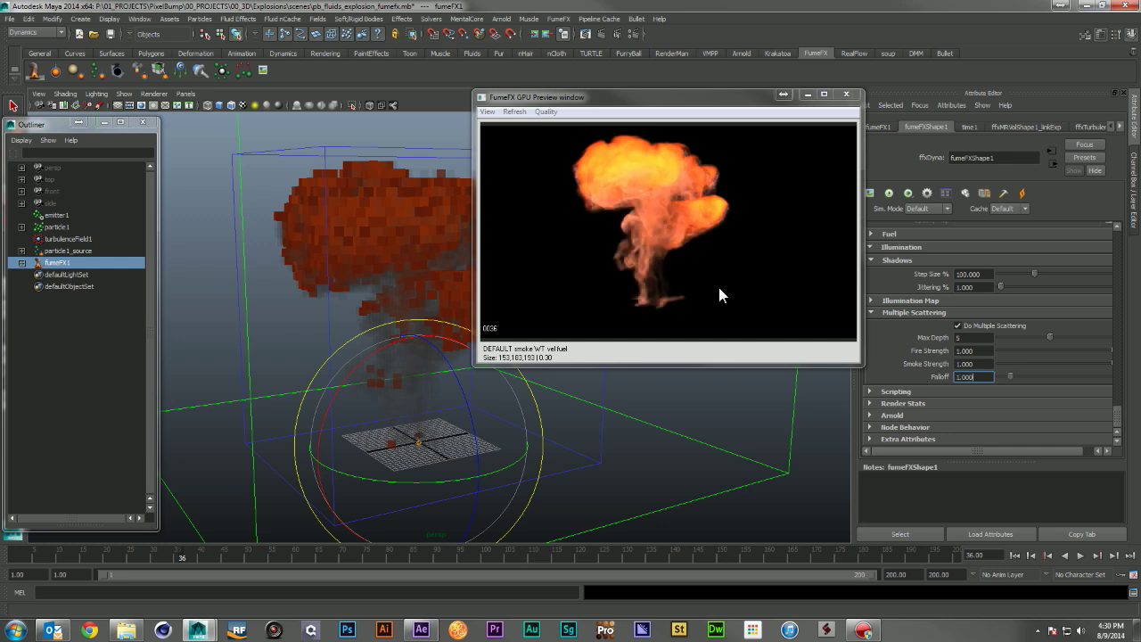
- Test the multiple scattering Falloff at 5 and again at 9
left_click_drag(980, 377, 918, 373)
type("5")
key("Return")
left_click_drag(988, 375, 889, 380)
type("9")
key("Return")
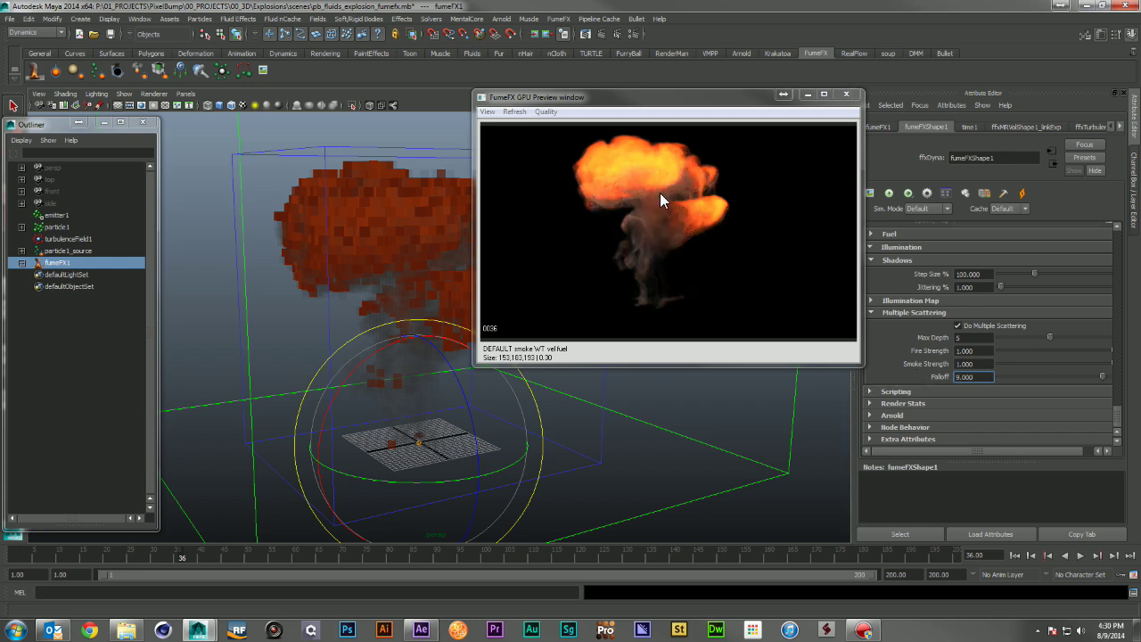
- Set the multiple scattering Falloff to 10
left_click_drag(990, 377, 906, 377)
type("10")
key("Return")
- Rewind the animation to frame 1 and advance it to frame 5, with the simulation settings in view
scroll(913, 302, "up", 10)
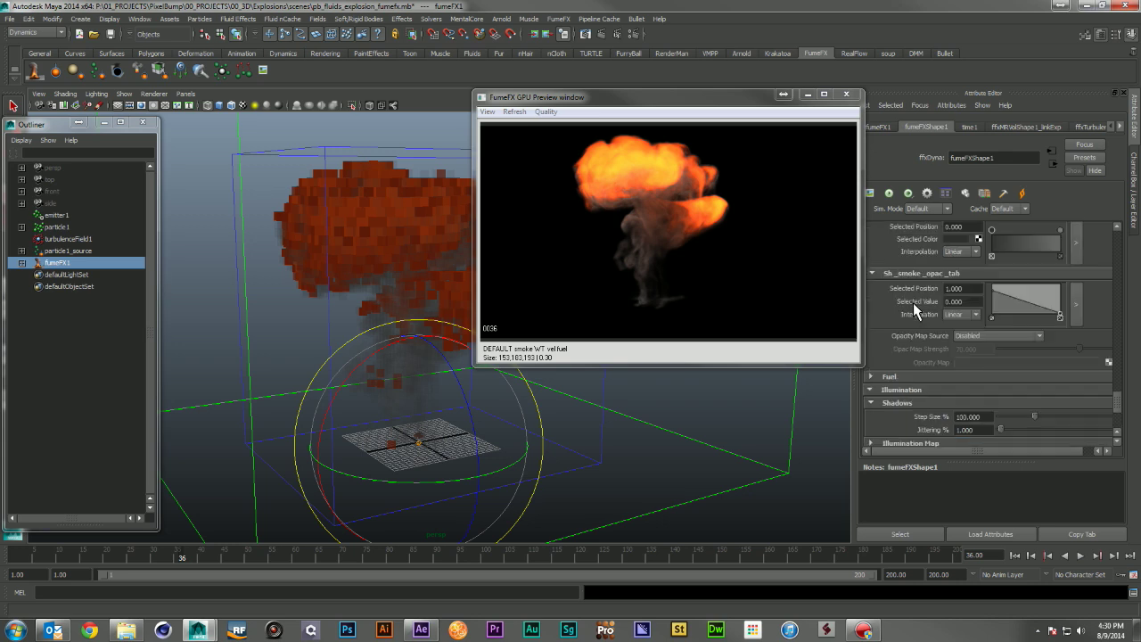
scroll(913, 302, "up", 10)
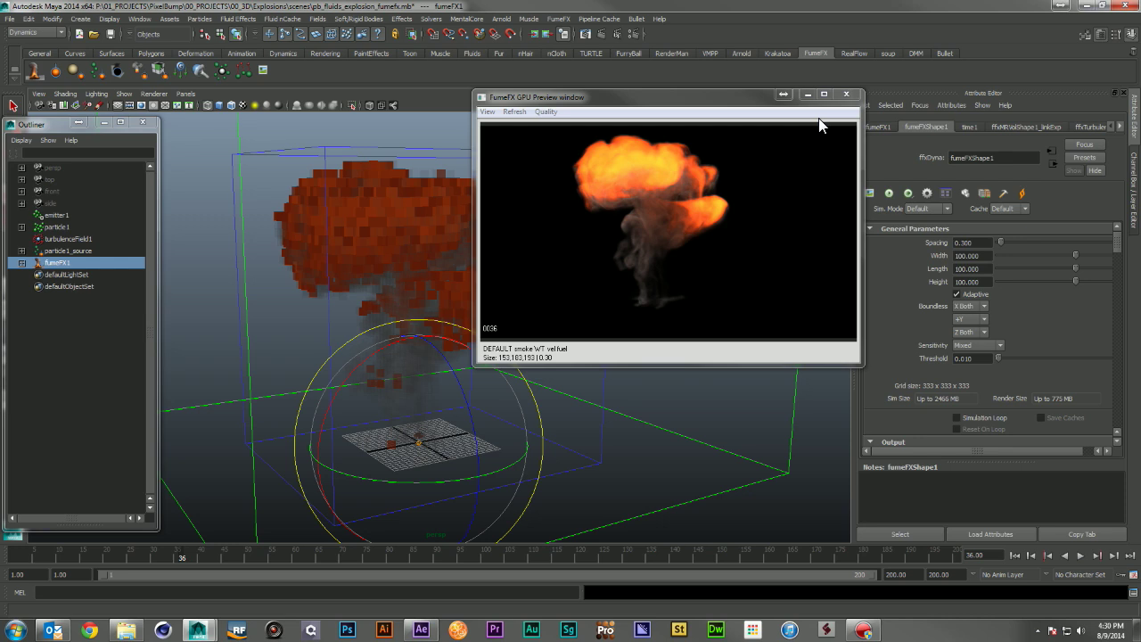
left_click(1014, 555)
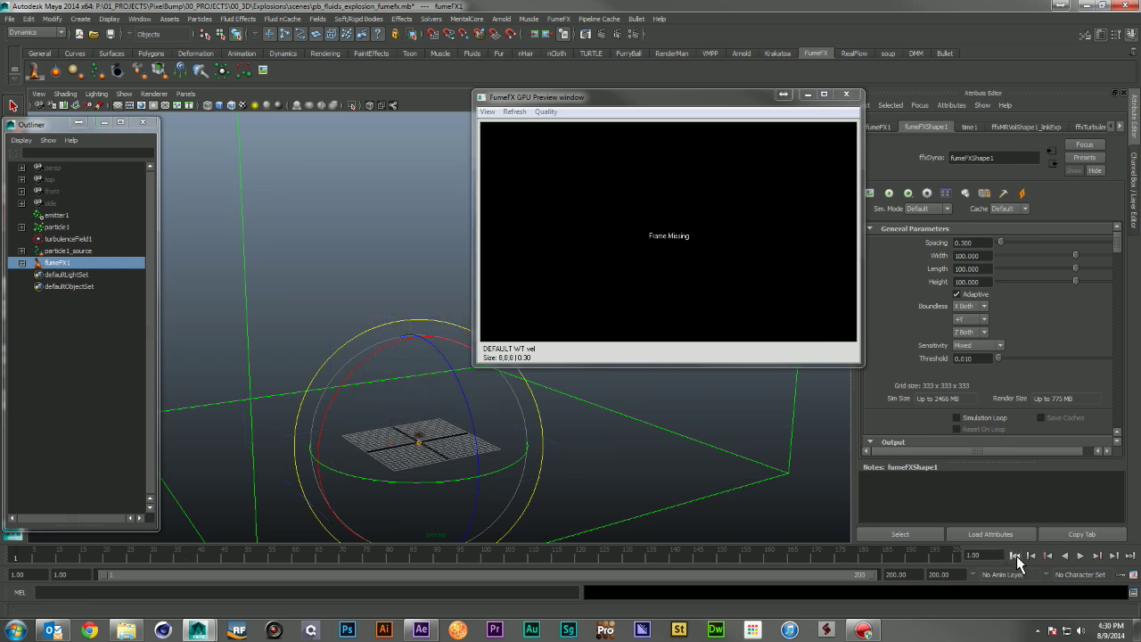
scroll(922, 331, "down", 10)
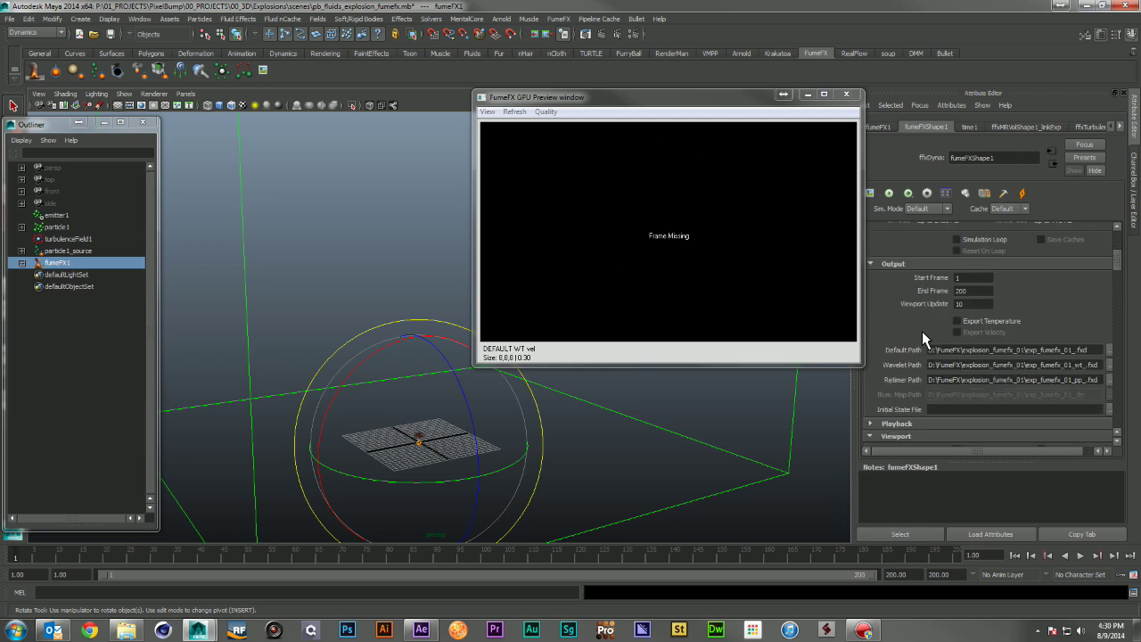
scroll(922, 331, "down", 5)
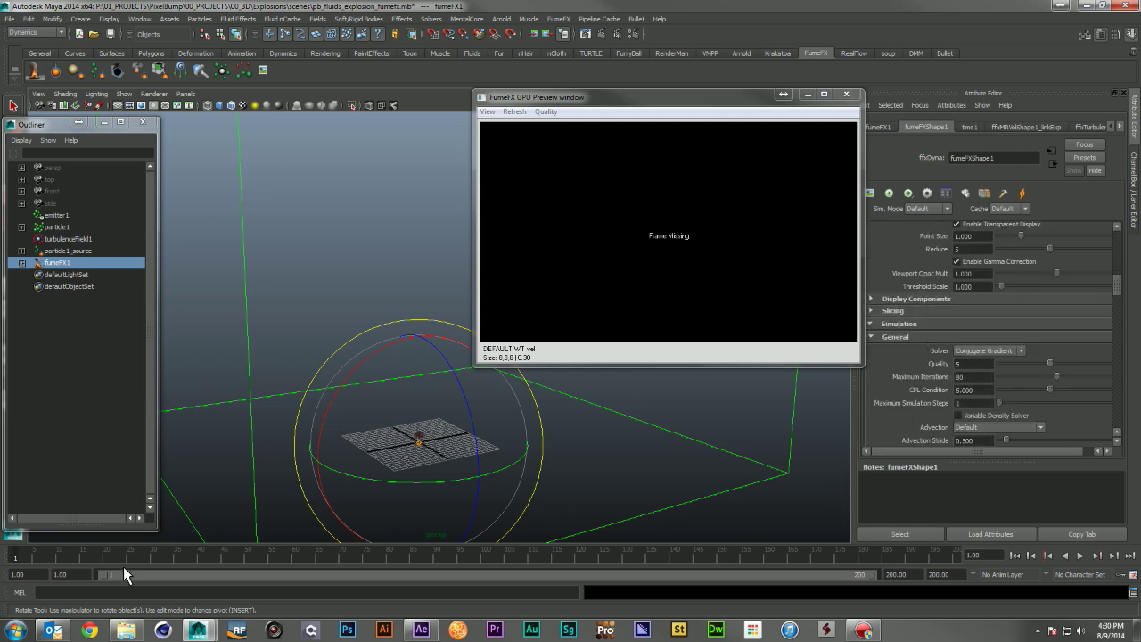
key("alt+v")
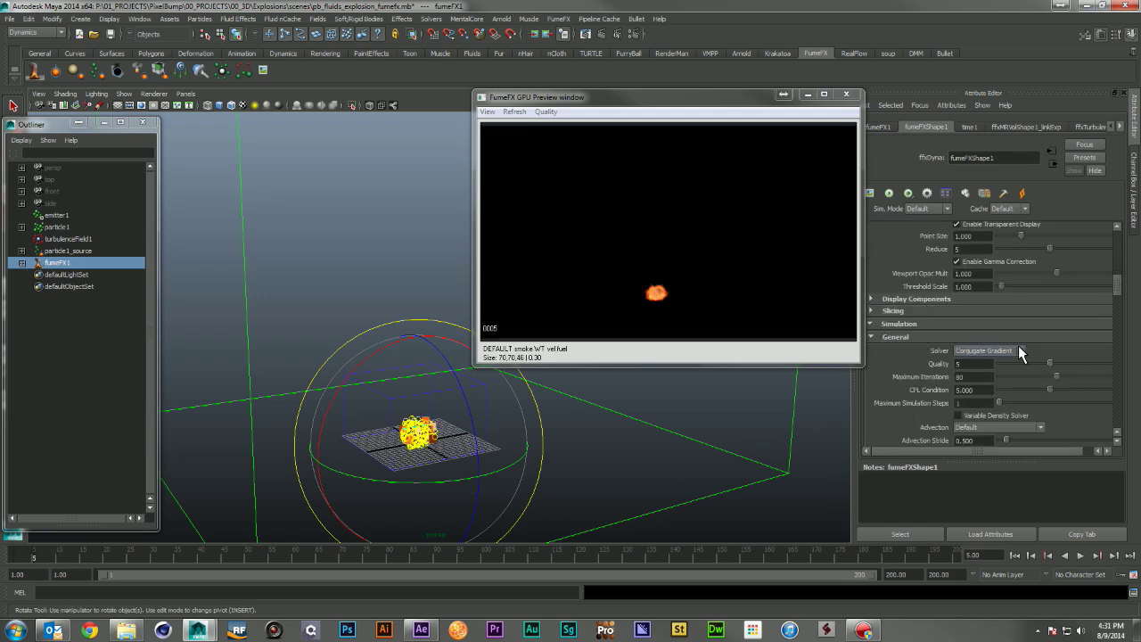
- Set X Turbulence to 1 in the System settings and keyframe it at frame 5
scroll(925, 335, "down", 6)
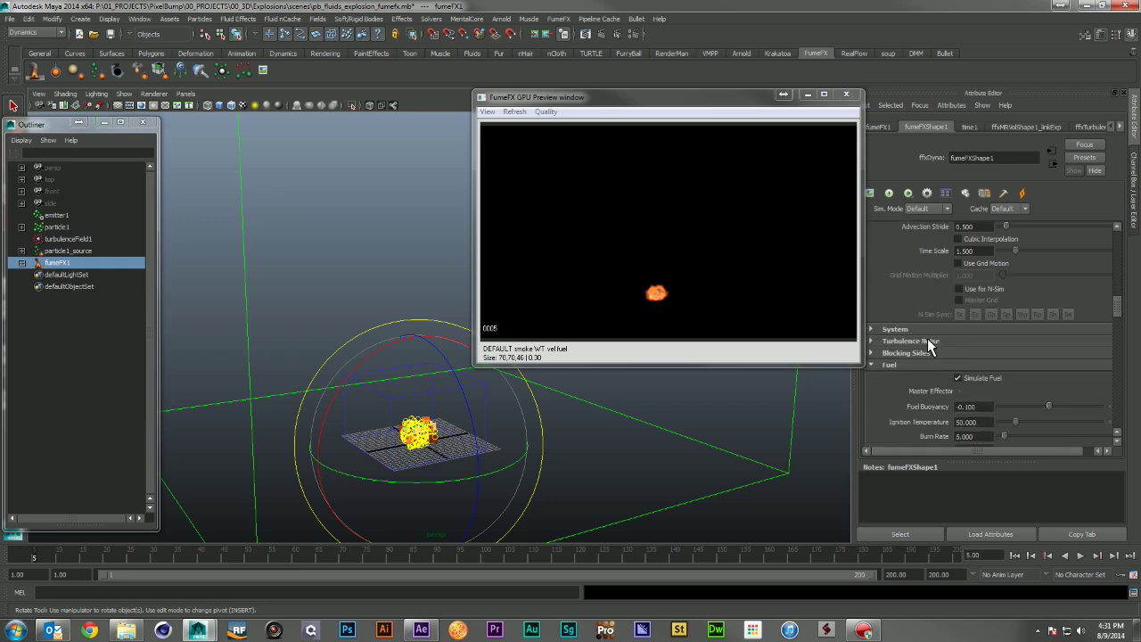
left_click(941, 331)
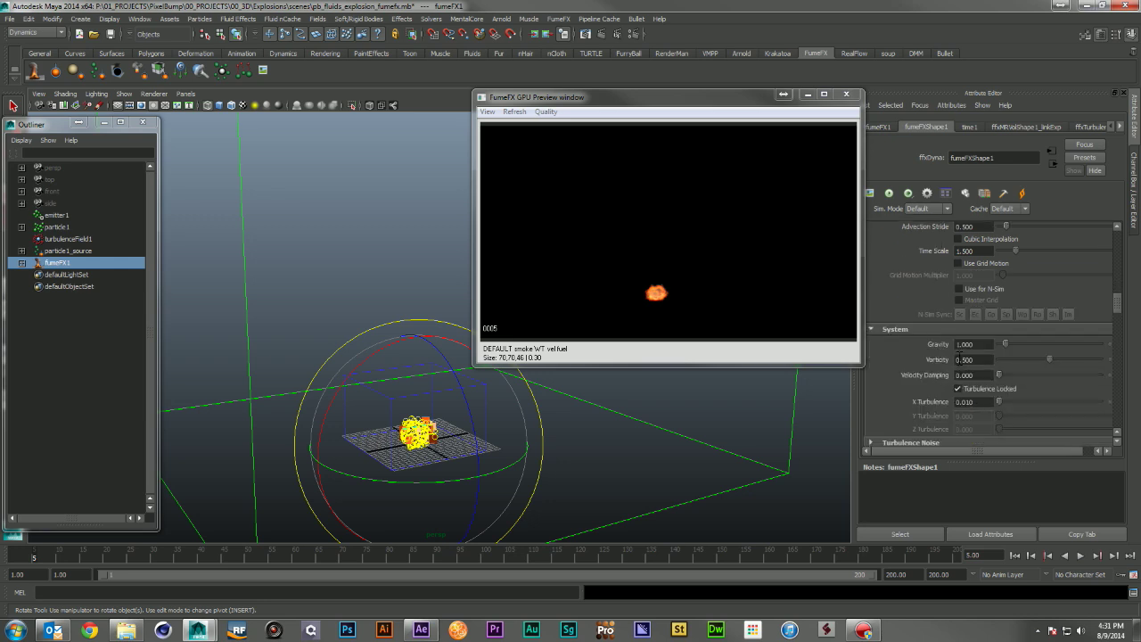
scroll(954, 347, "down", 3)
double_click(976, 295)
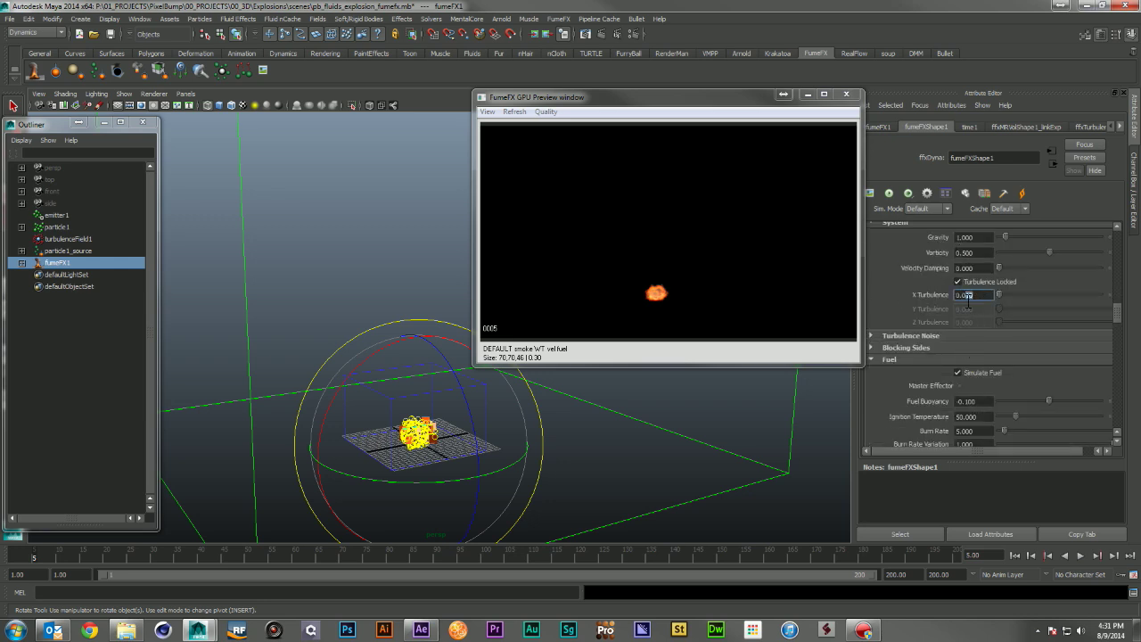
type("1")
key("Return")
right_click(979, 298)
left_click(992, 316)
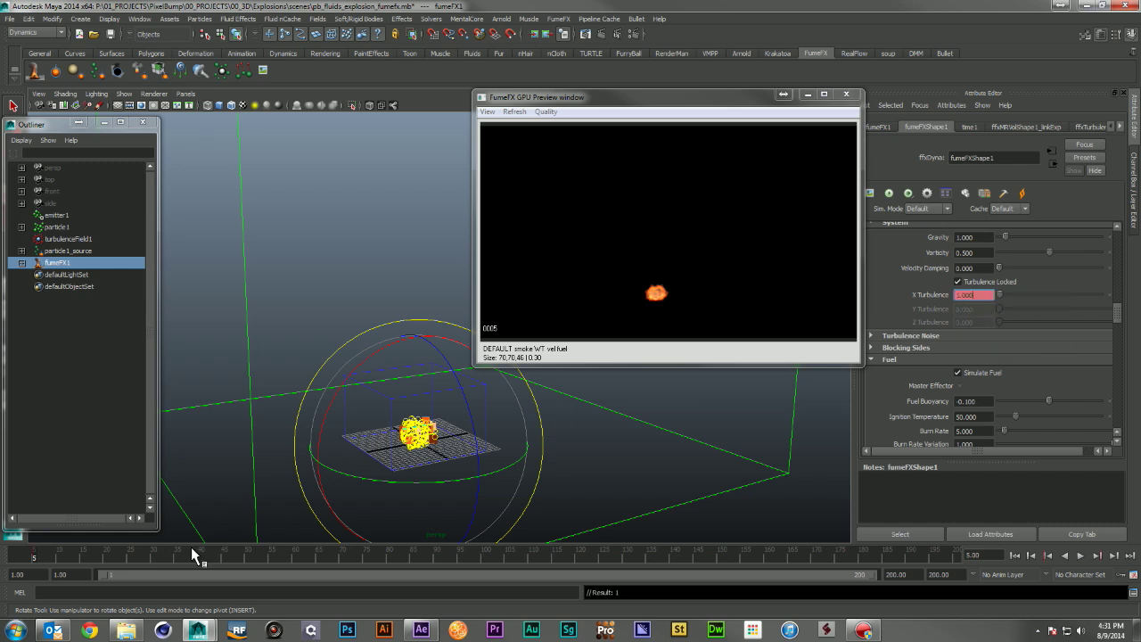
- Go to frame 10, set X Turbulence to 0.02 and keyframe it
left_click(60, 560)
left_click_drag(979, 296, 931, 302)
type("0.")
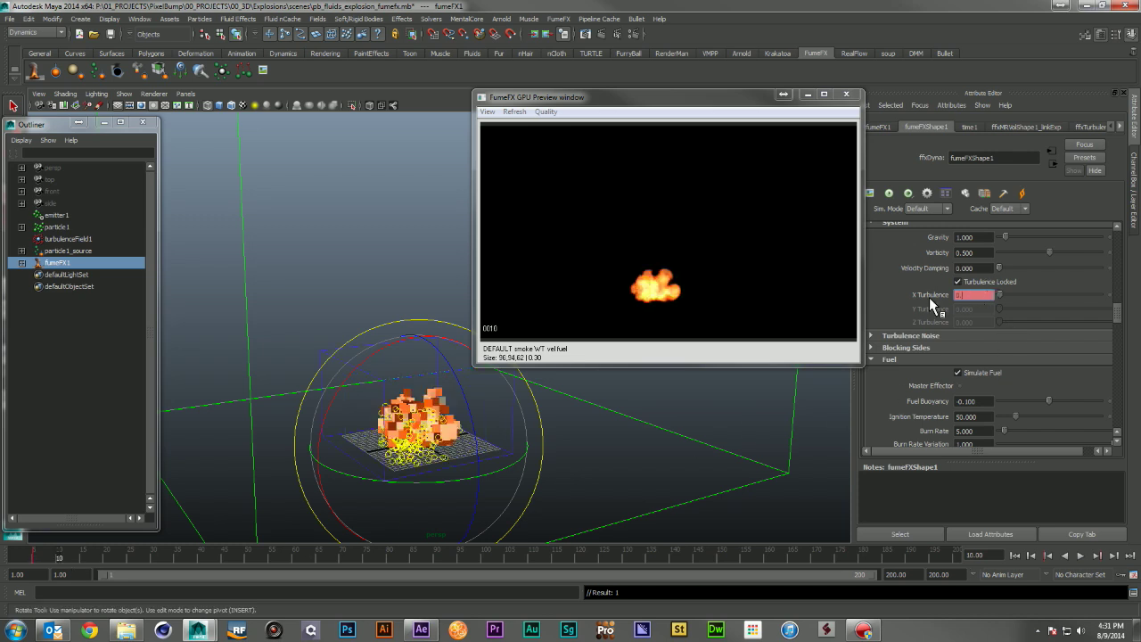
type("02")
right_click(973, 298)
left_click(1004, 315)
- Return to frame 5, set the simulation Time Scale to 2 and keyframe it
left_click(1022, 558)
scroll(1028, 340, "up", 6)
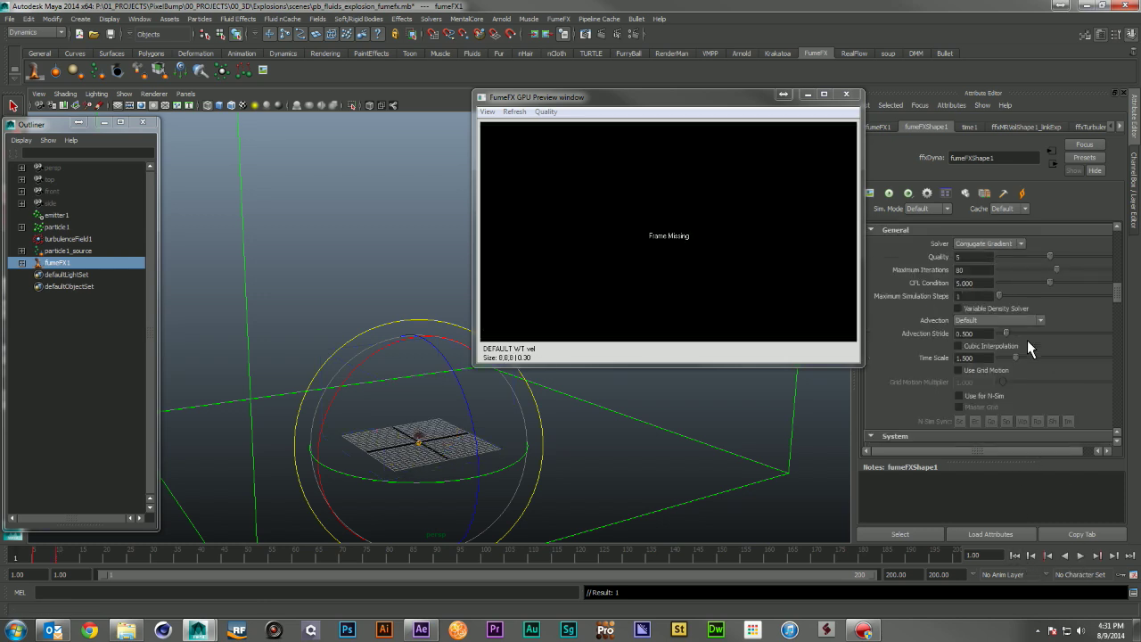
scroll(1006, 363, "down", 2)
left_click(34, 554)
double_click(966, 321)
type("2")
key("Return")
right_click(975, 329)
left_click(996, 345)
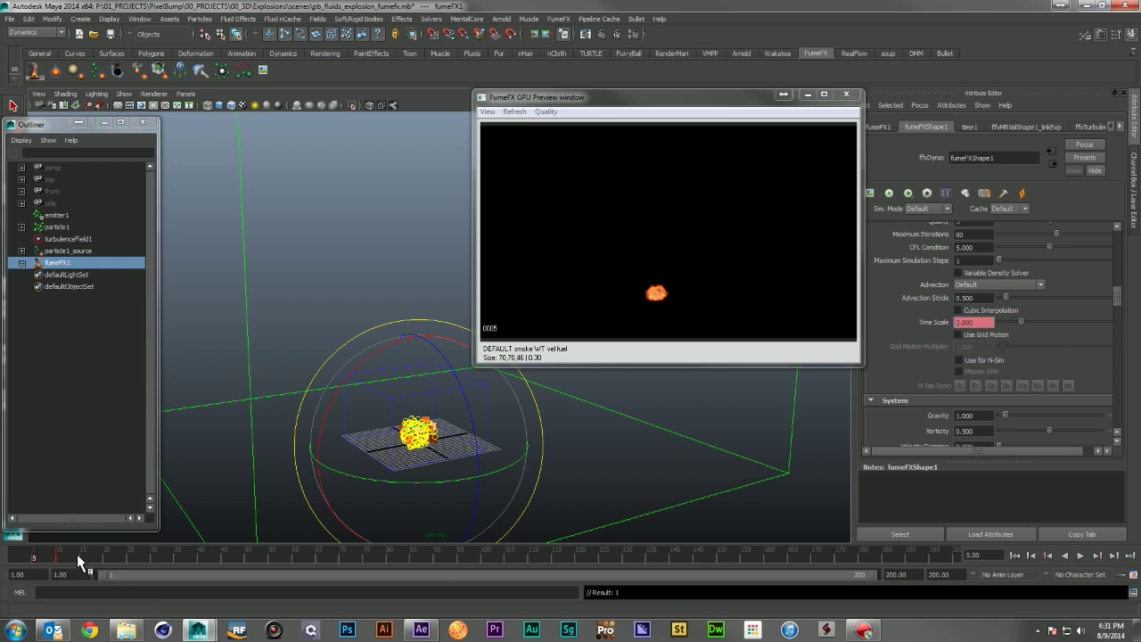
- Go to frame 15, set the simulation Time Scale to 1 and keyframe it
left_click(83, 555)
left_click_drag(974, 323, 914, 329)
type("1")
key("Return")
right_click(979, 325)
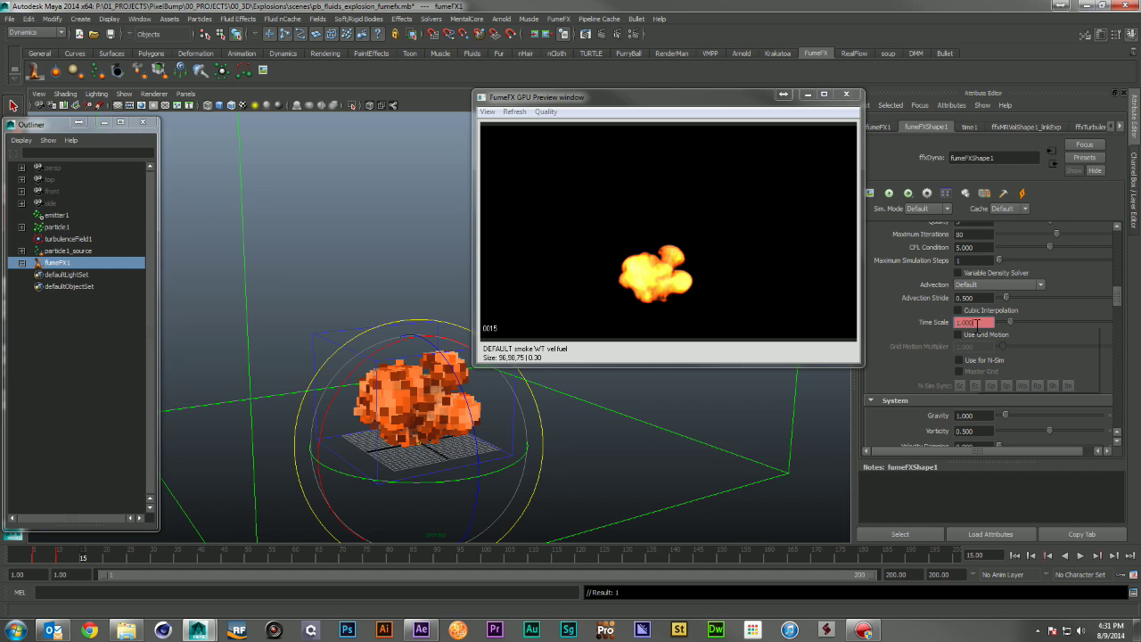
left_click(999, 339)
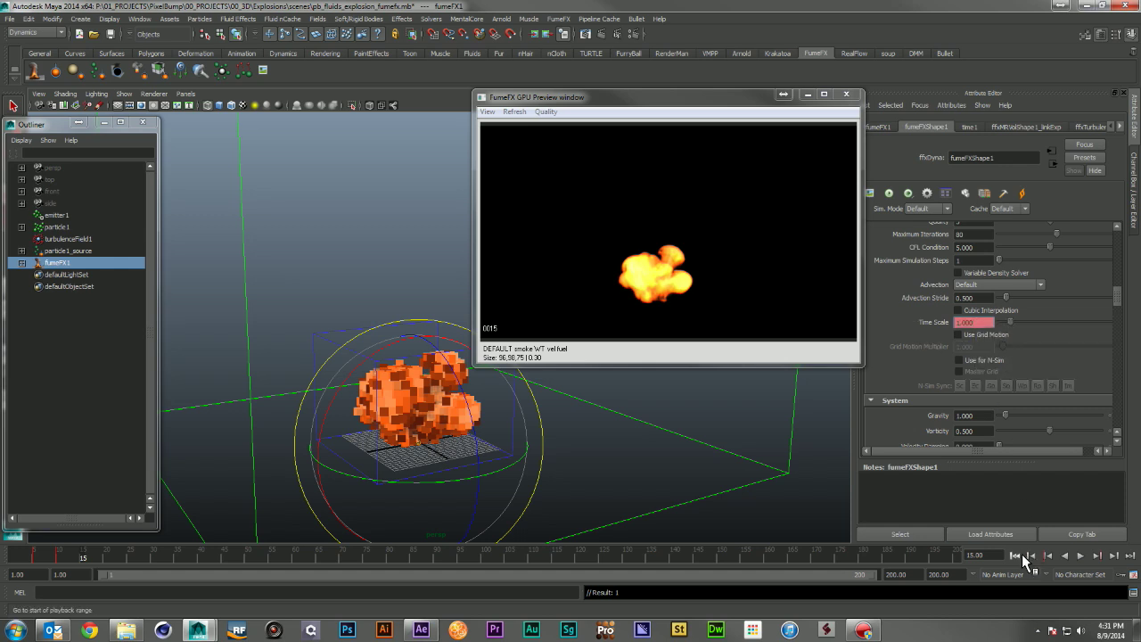
- Rewind to frame 1, run the default FumeFX simulation and stop it at frame 56
left_click(1018, 554)
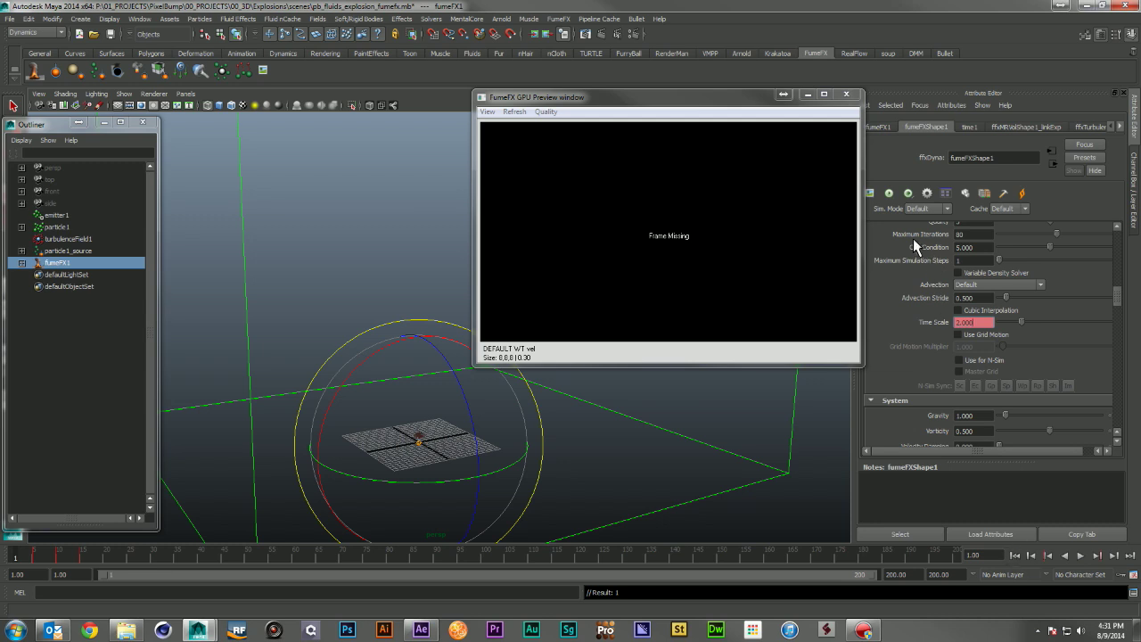
left_click(891, 194)
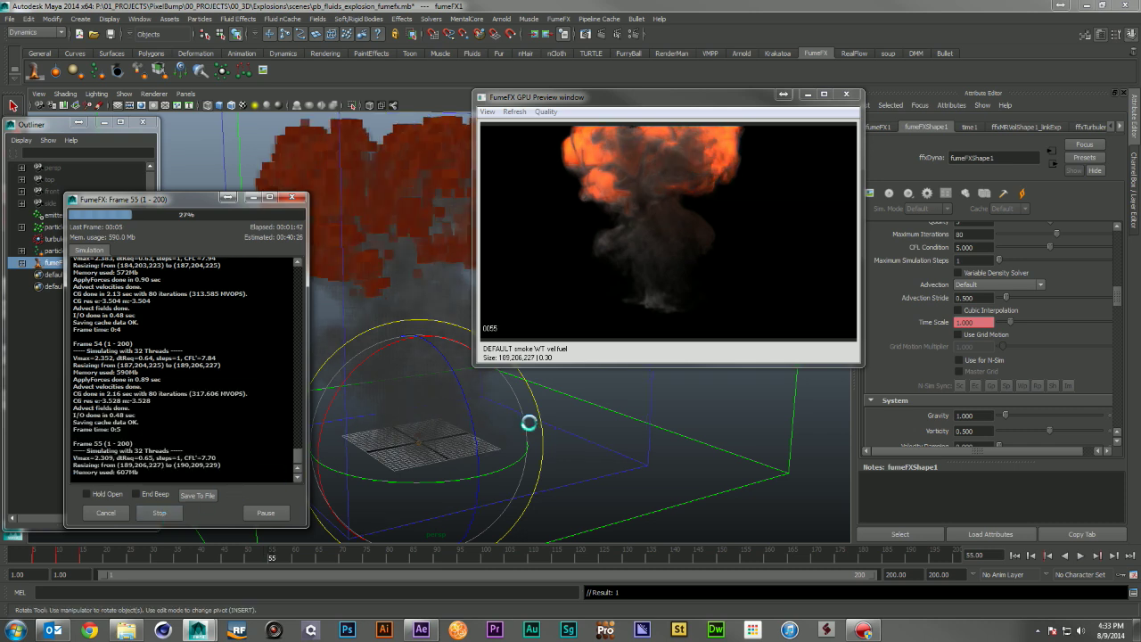
left_click_drag(537, 426, 463, 451, "alt")
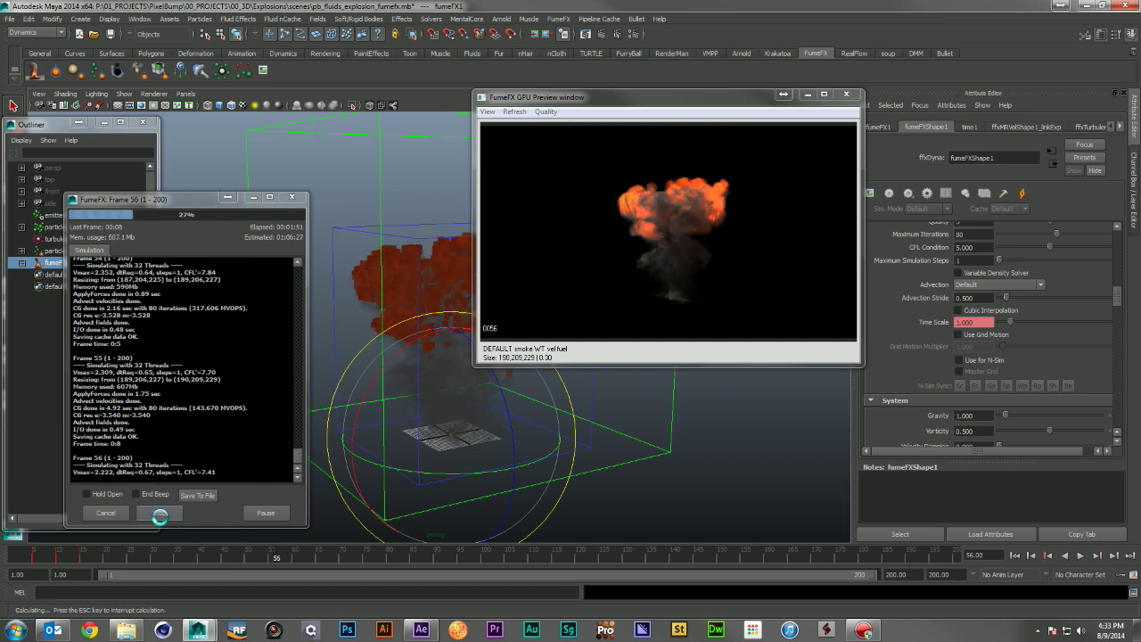
left_click(160, 515)
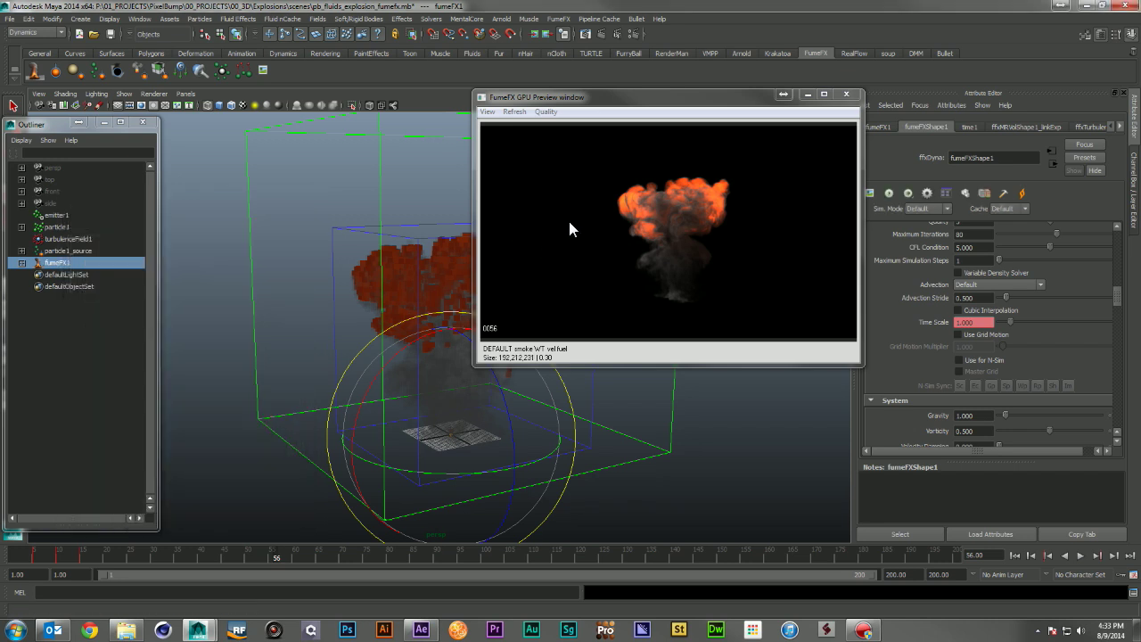
- Start a FumeFX preview movie and set its end frame to 55
left_click(638, 20)
left_click(639, 20)
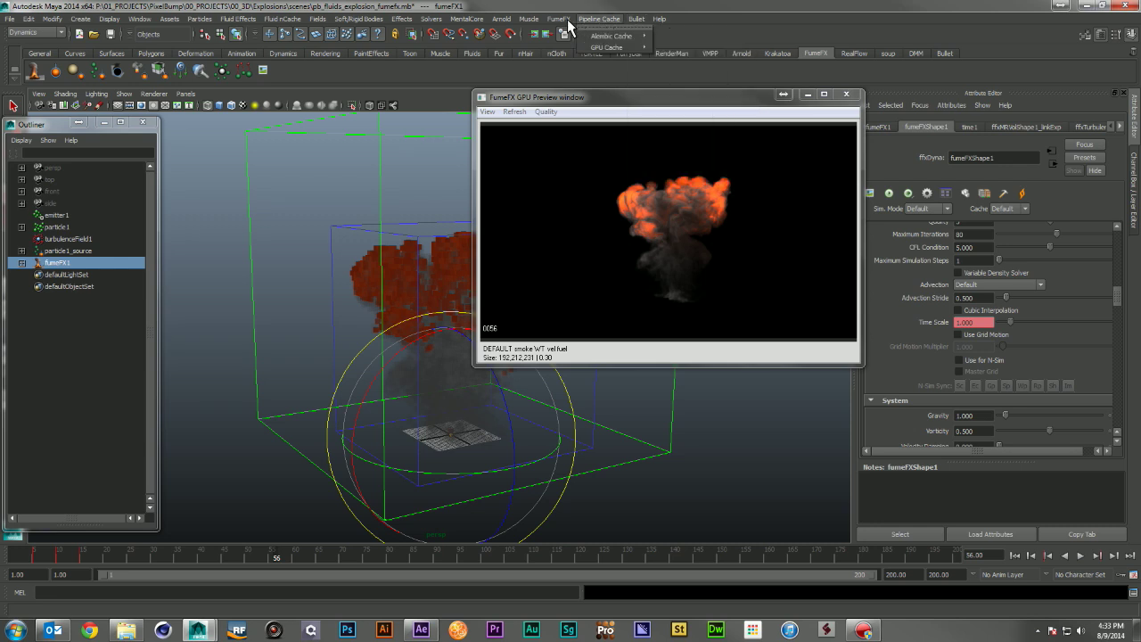
left_click(560, 19)
mouse_move(640, 164)
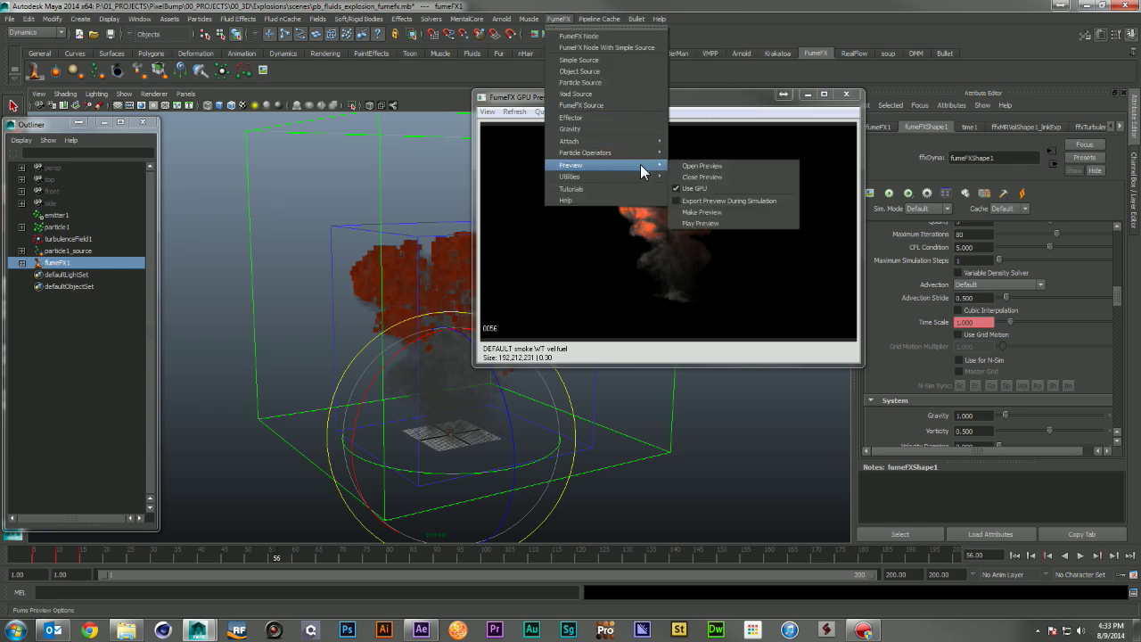
left_click(724, 212)
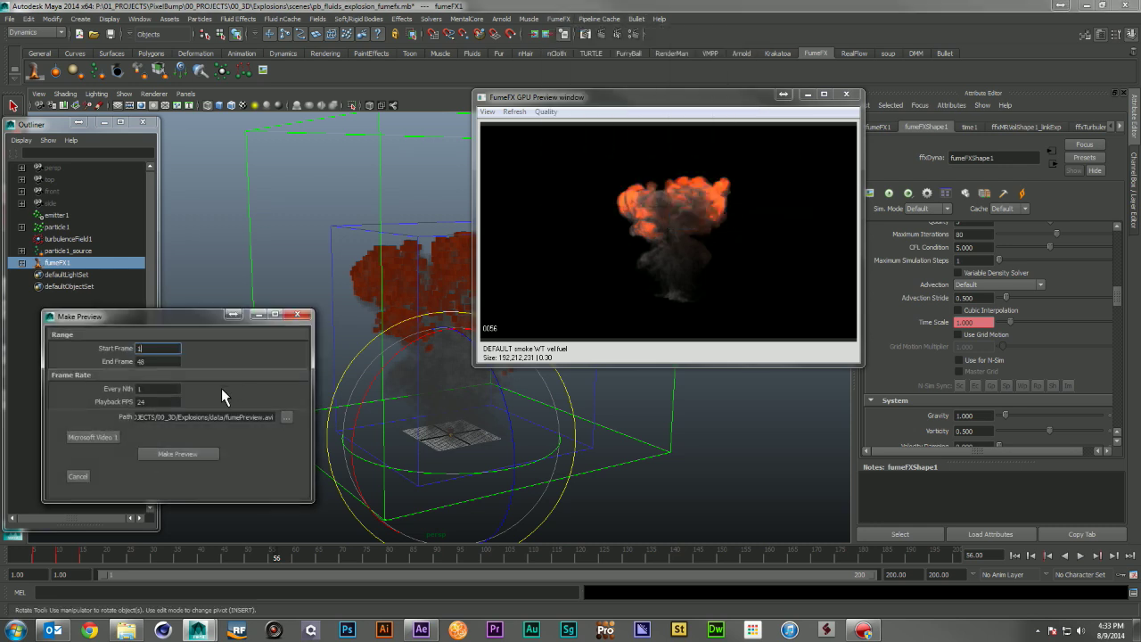
key("Tab")
type("55")
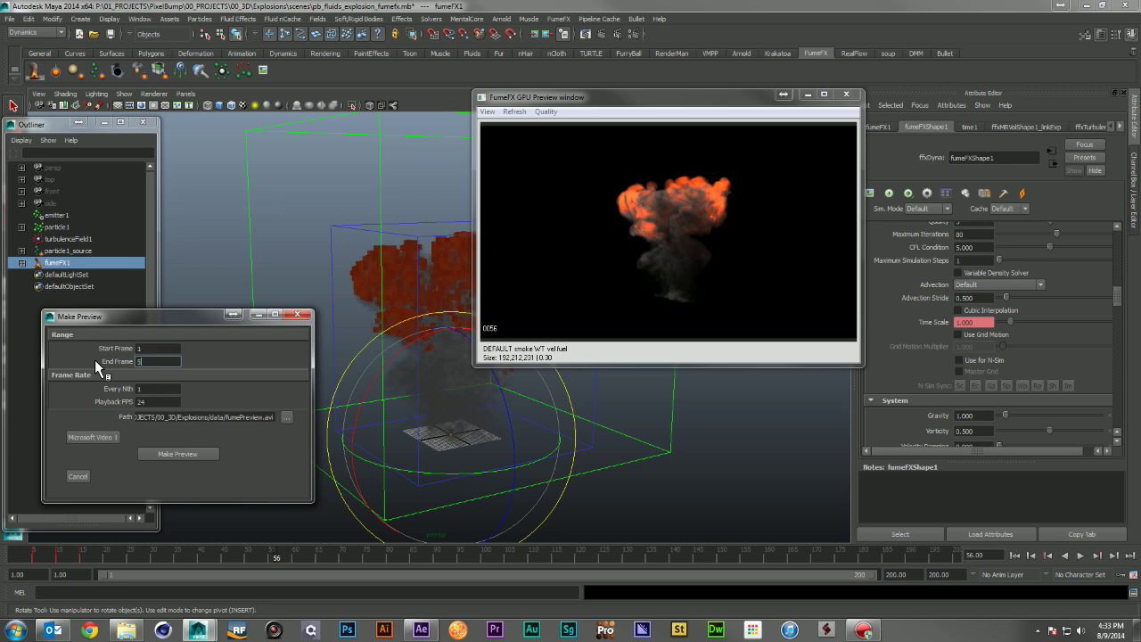
- Set the preview's output to an AVI file named fumefx_exp_01 on the Desktop
left_click(287, 417)
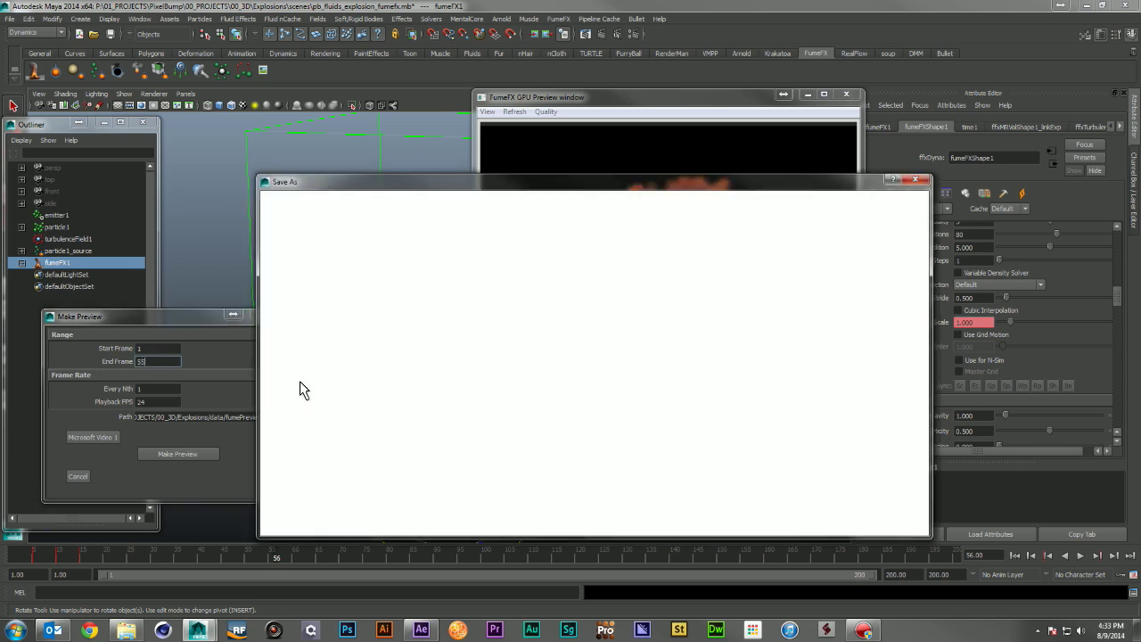
left_click(288, 238)
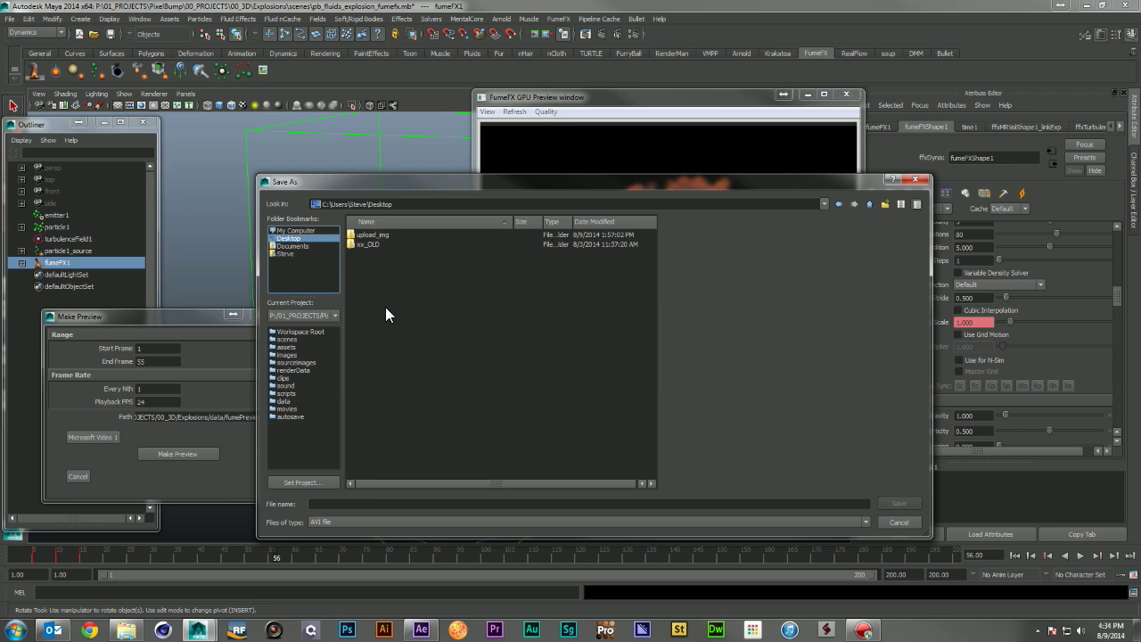
left_click(353, 505)
type("fumefx_e")
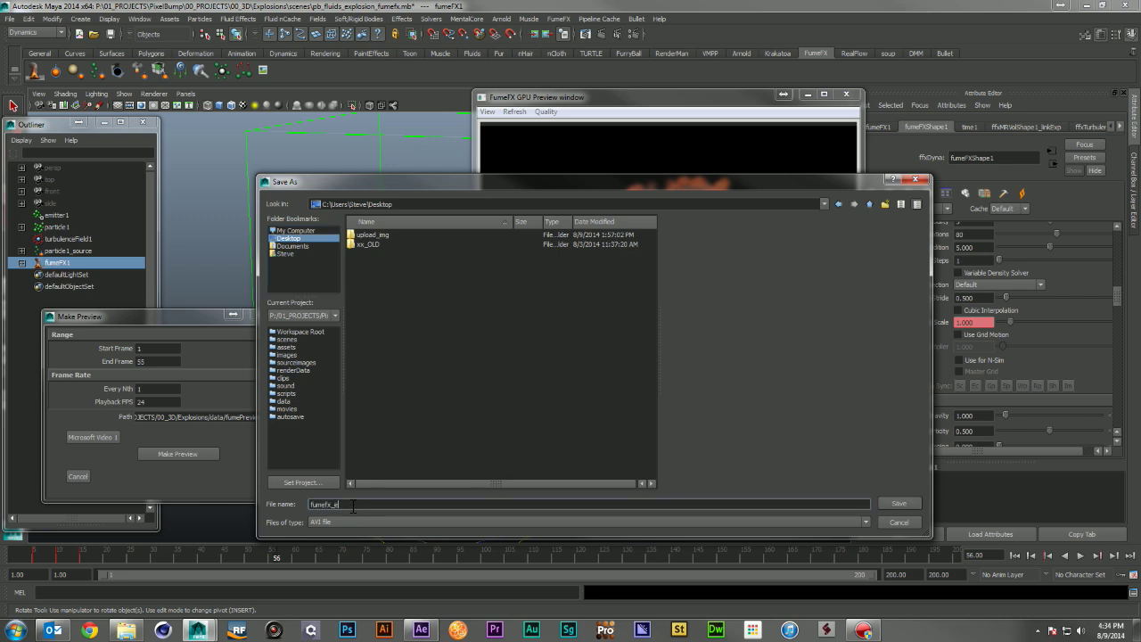
type("xp_01")
key("Return")
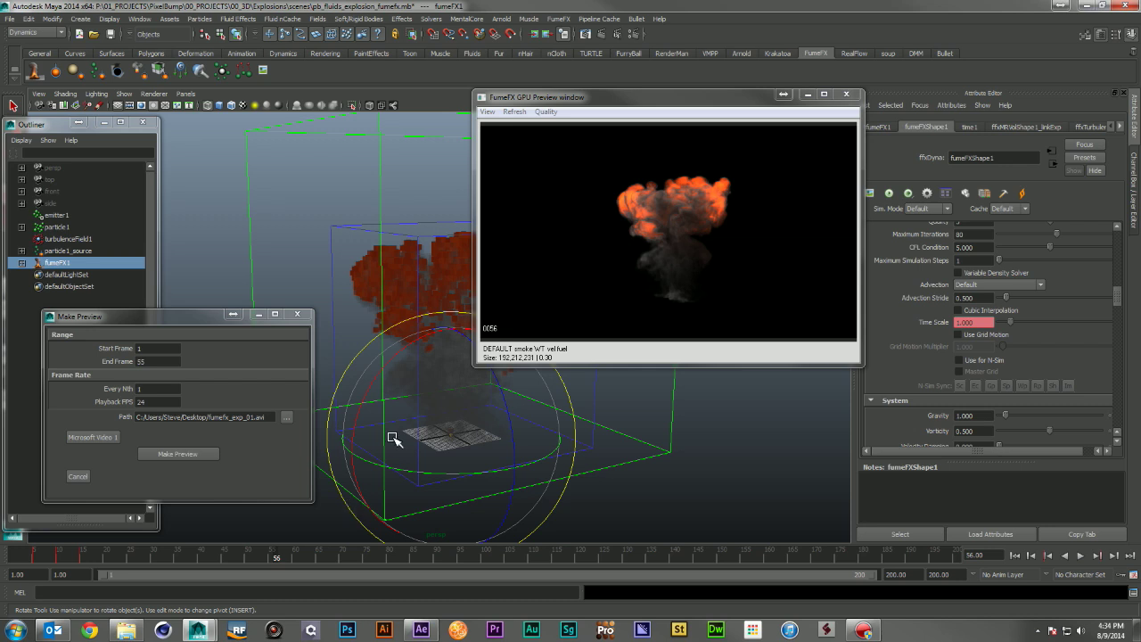
- Generate the preview movie, watch the explosion playback in the media player and close the player
left_click(207, 453)
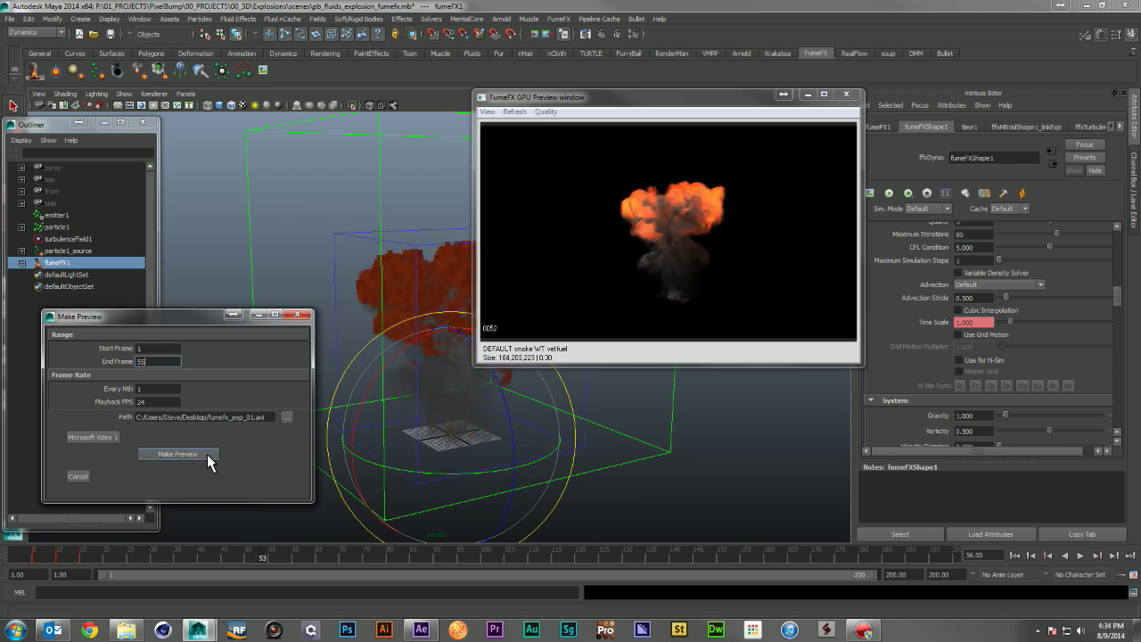
left_click(179, 454)
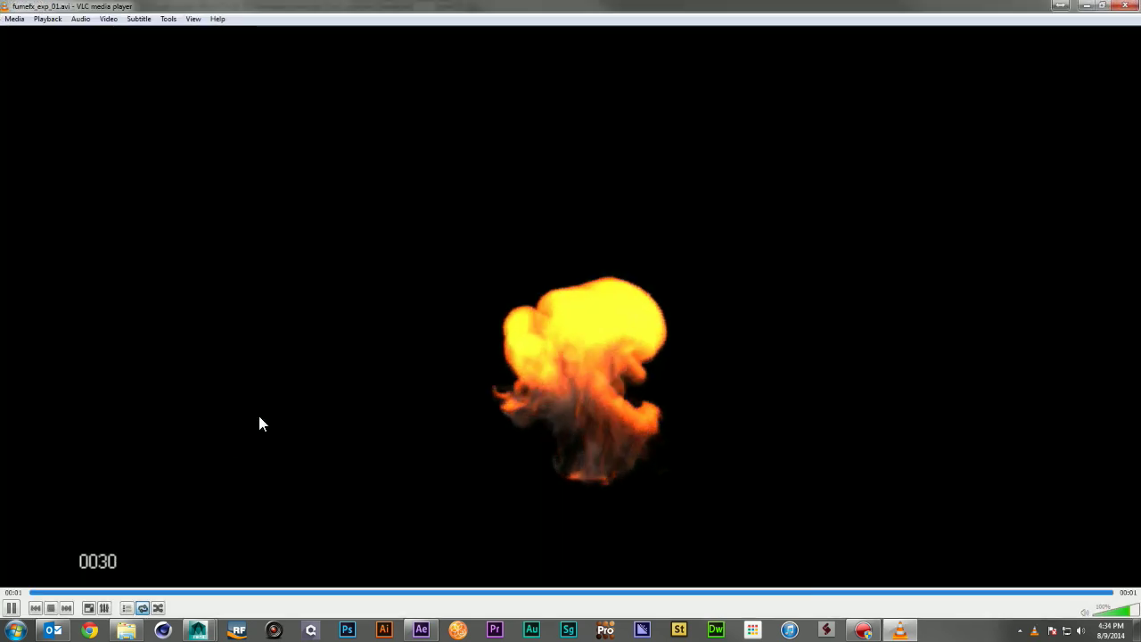
double_click(523, 5)
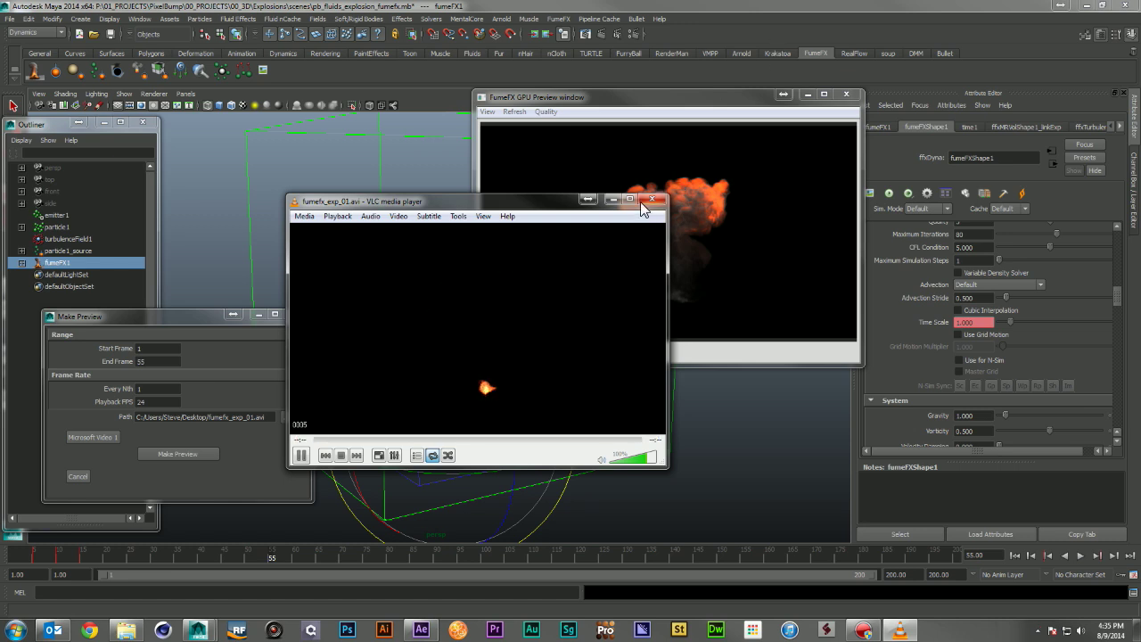
left_click(658, 199)
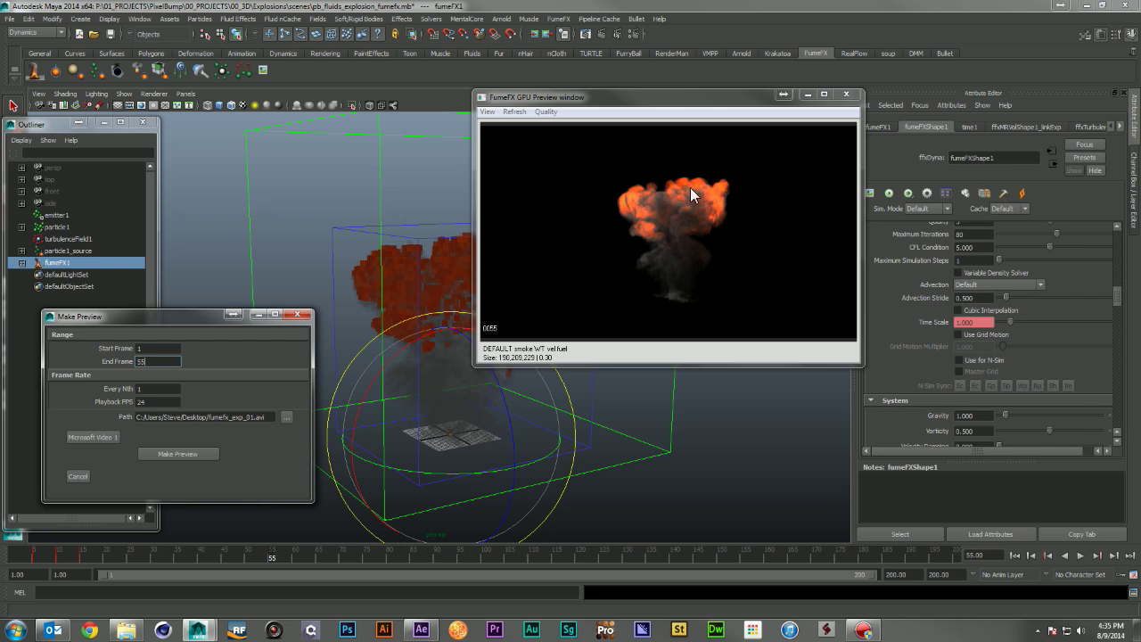
- Set the FumeFX Playback Play To value and the Output End Frame to 100
scroll(954, 372, "down", 3)
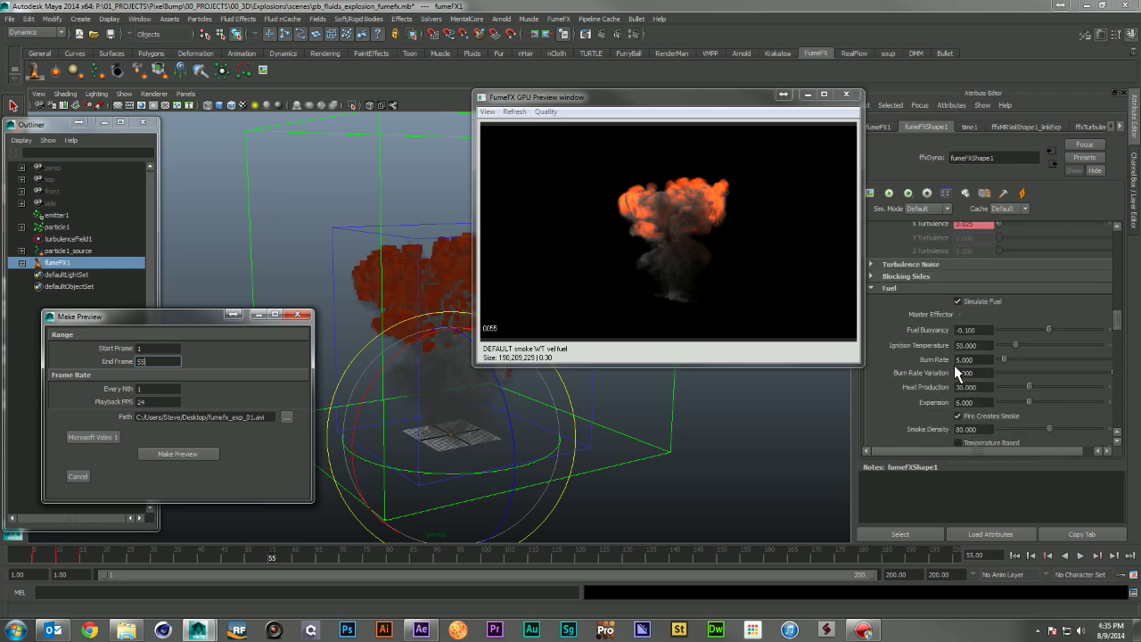
scroll(942, 283, "down", 5)
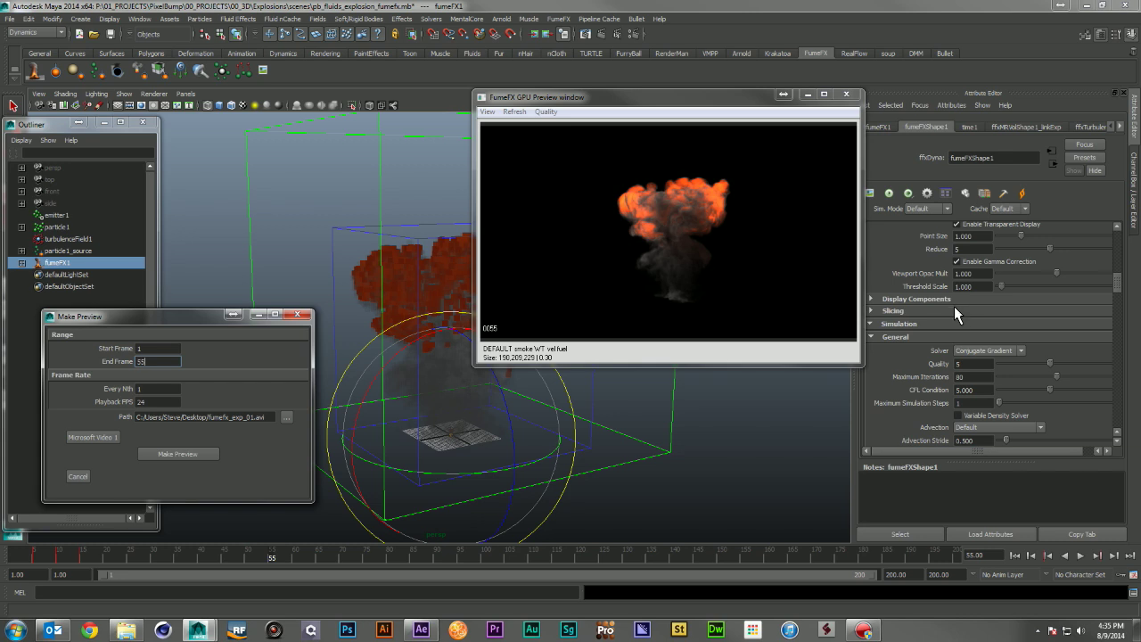
scroll(954, 304, "up", 5)
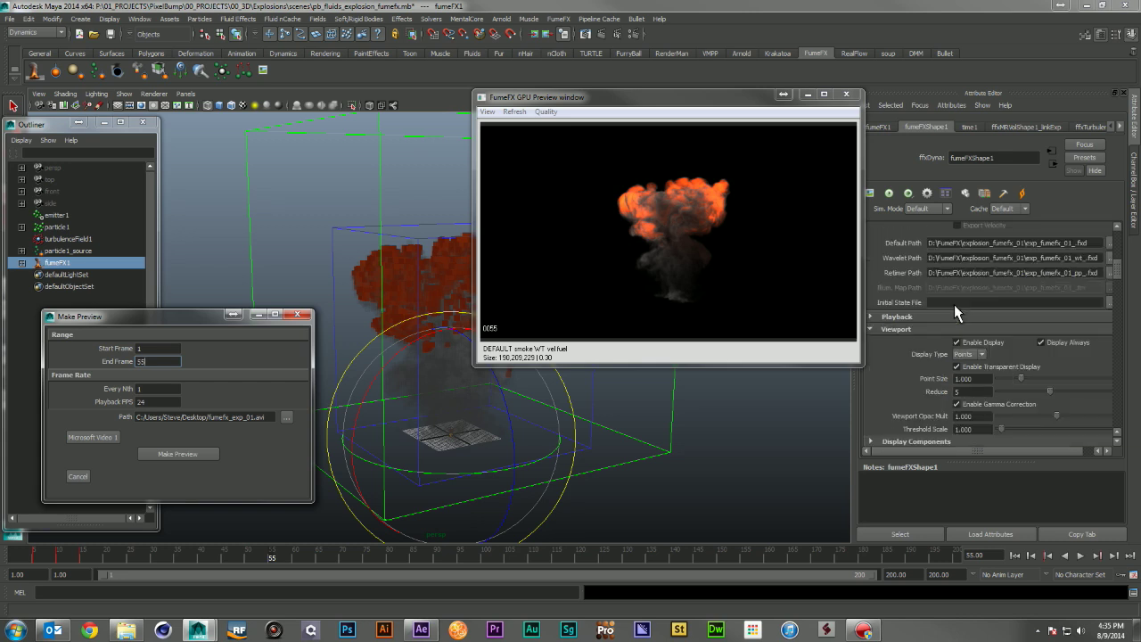
double_click(979, 348)
type("100")
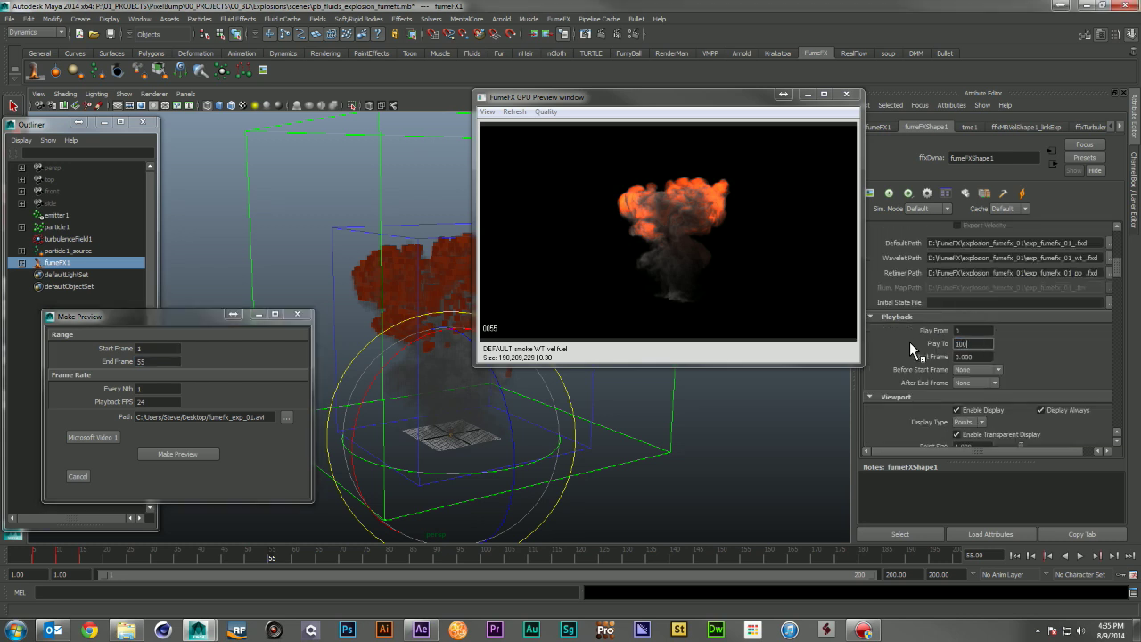
scroll(906, 339, "up", 2)
double_click(977, 255)
type("100")
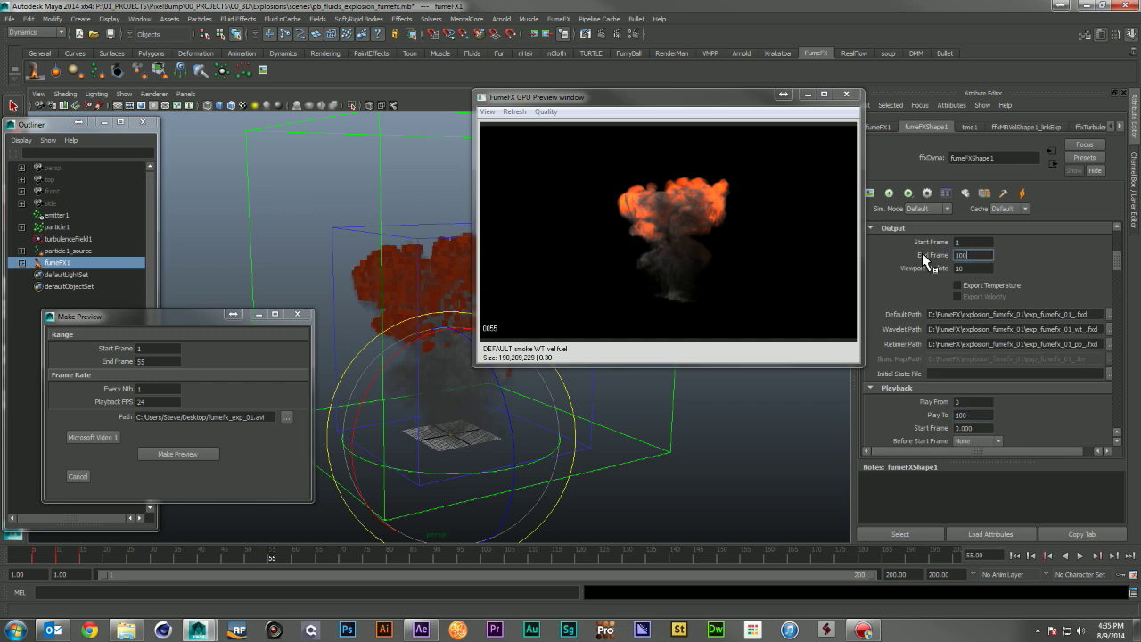
- Set the timeline's playback end and animation end to 100, close the preview settings and rewind to frame 1
scroll(906, 356, "down", 4)
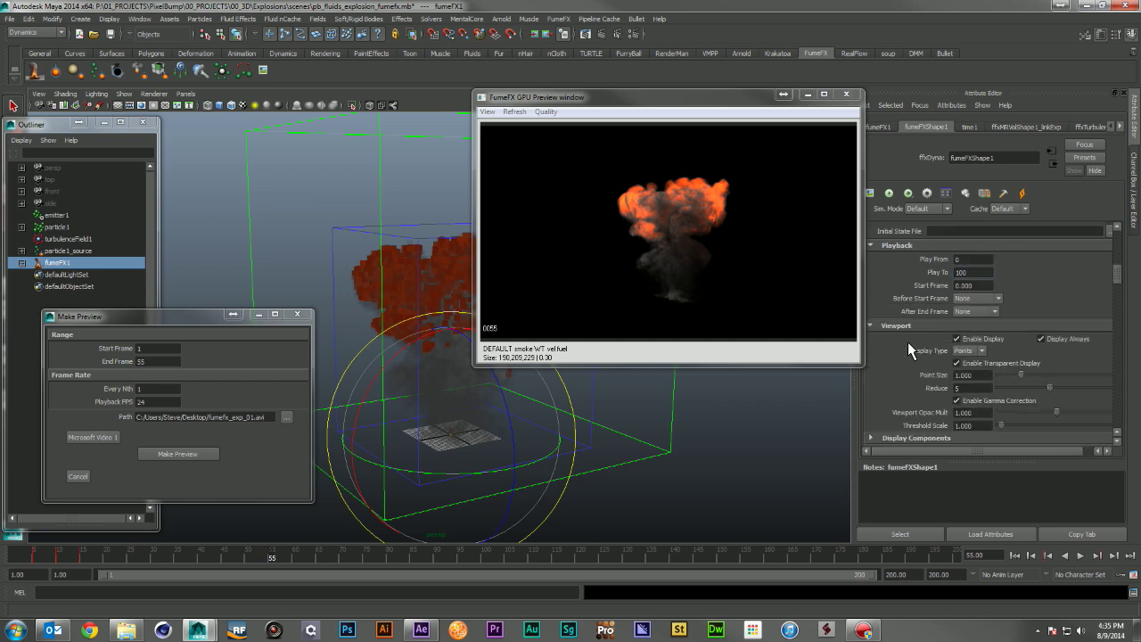
double_click(901, 574)
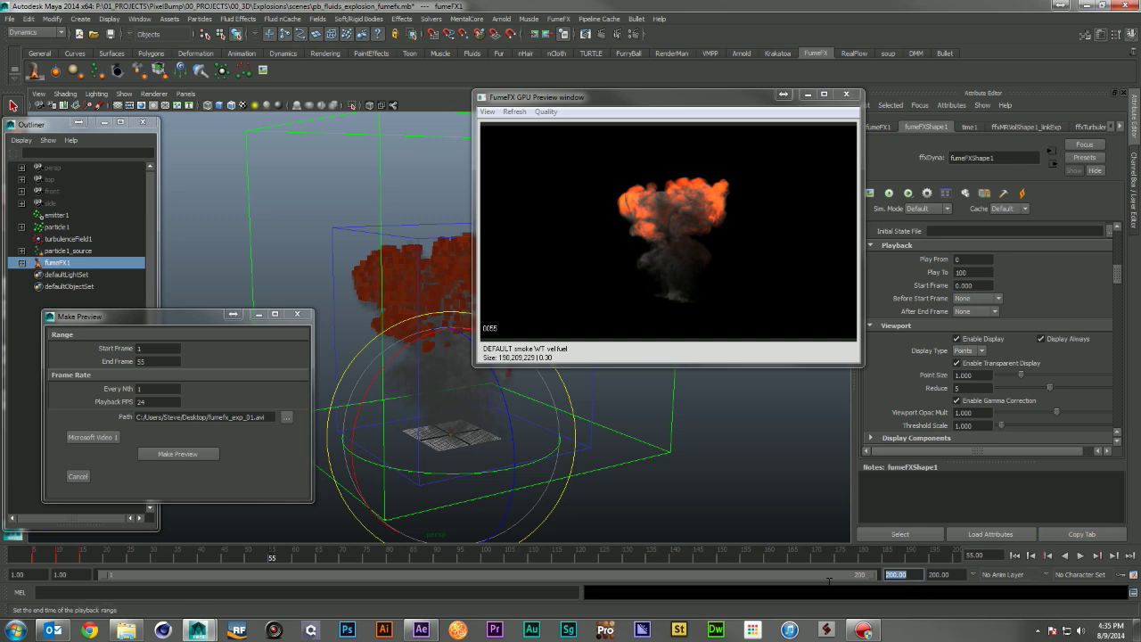
type("100")
key("Return")
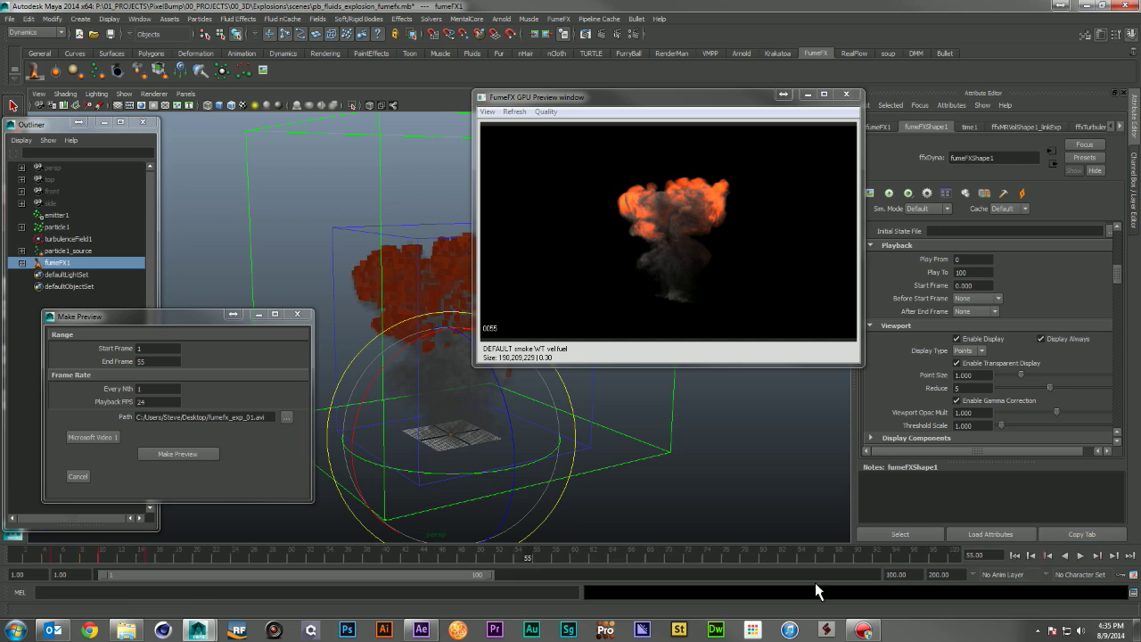
double_click(940, 574)
type("100")
key("Return")
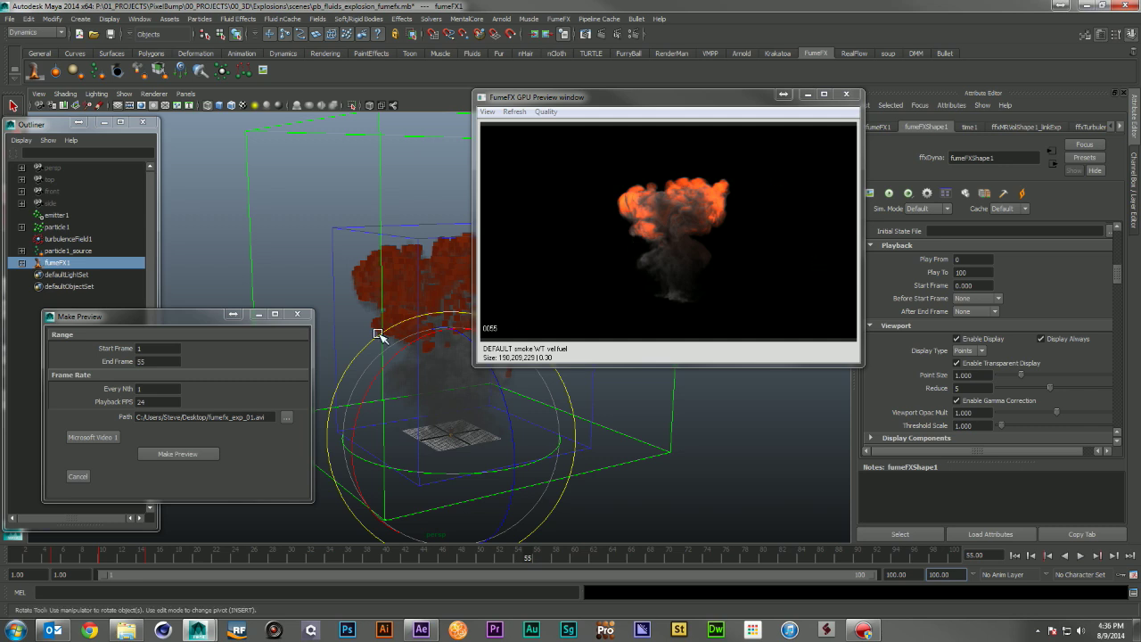
left_click(298, 314)
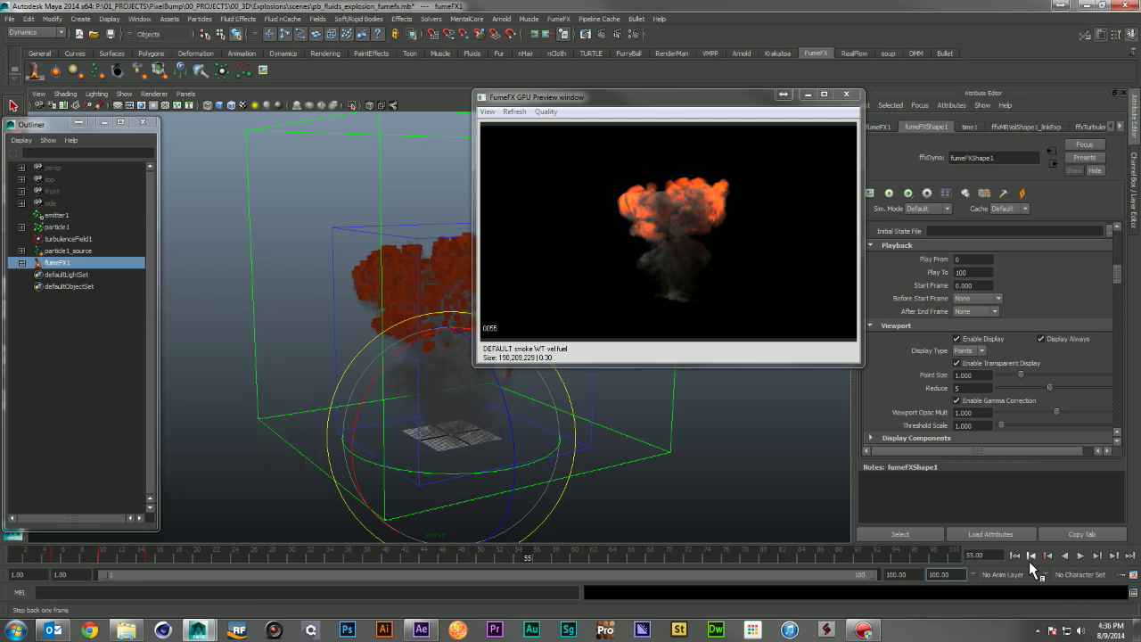
left_click(1016, 555)
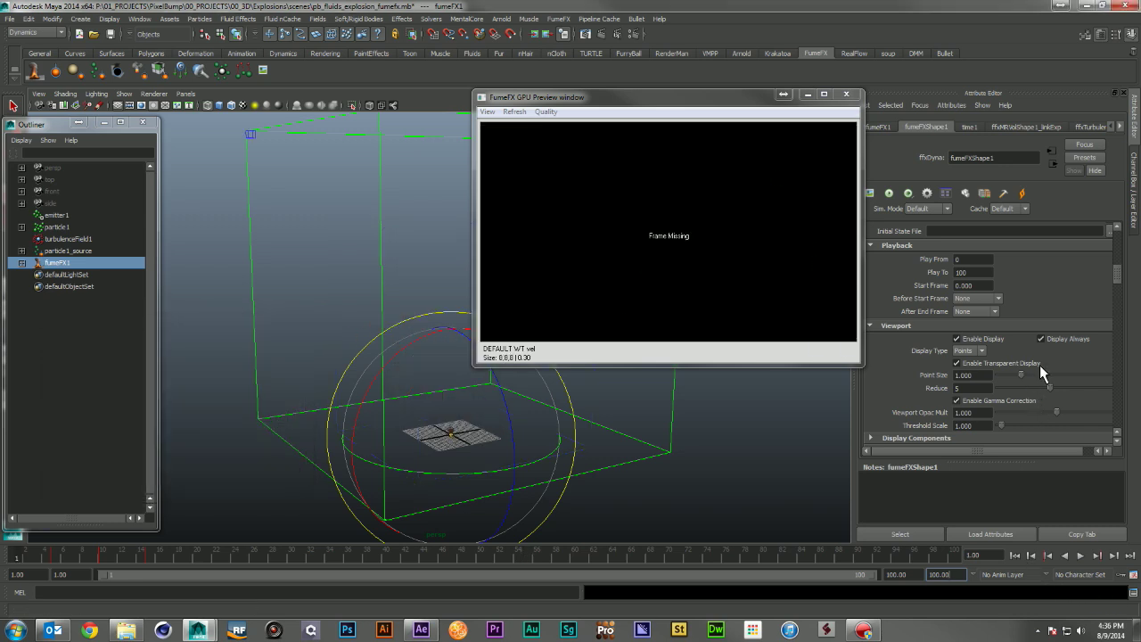
- Open the fire color gradient from the rendering settings in its enlarged ramp editor
left_click(1120, 325)
scroll(1121, 324, "down", 8)
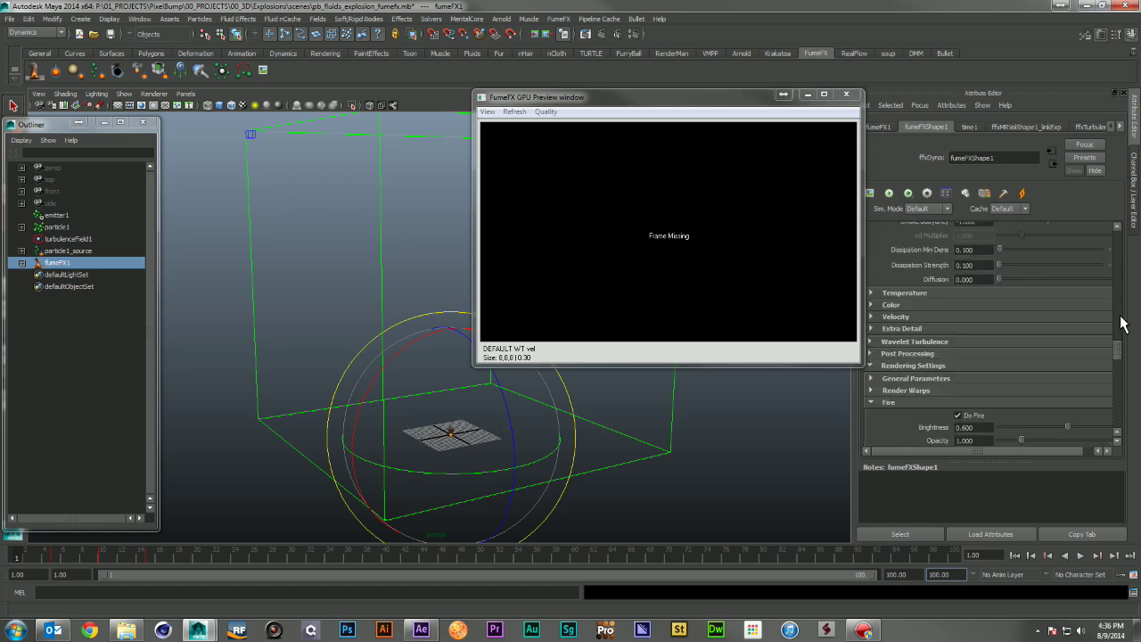
left_click(1016, 335)
scroll(1016, 331, "down", 2)
left_click(1016, 277)
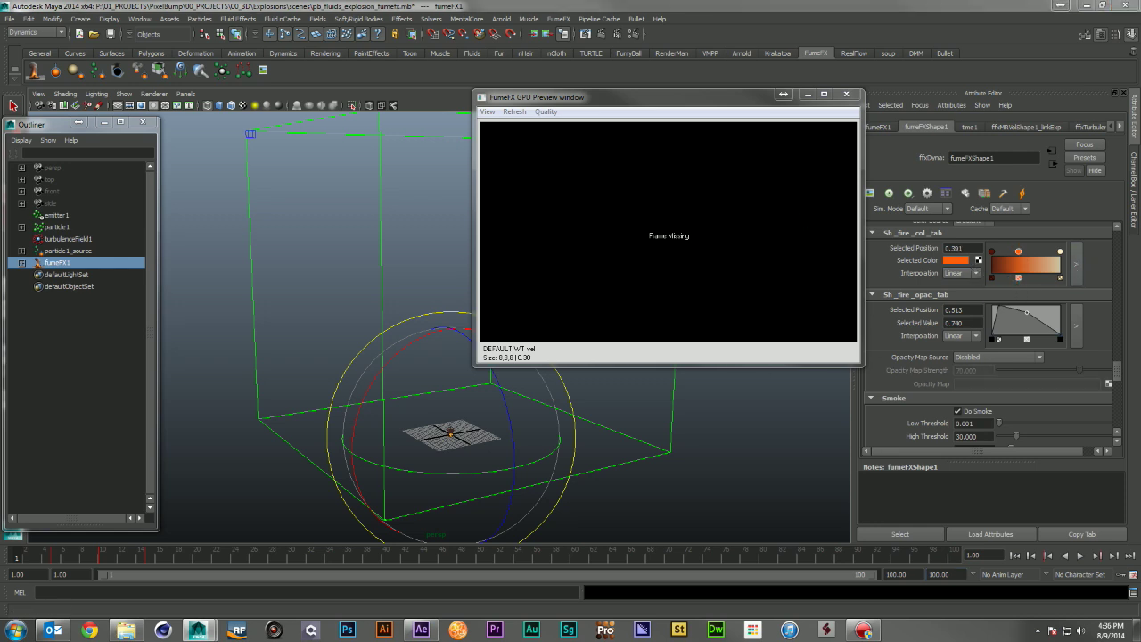
left_click(1077, 264)
left_click_drag(782, 201, 562, 219)
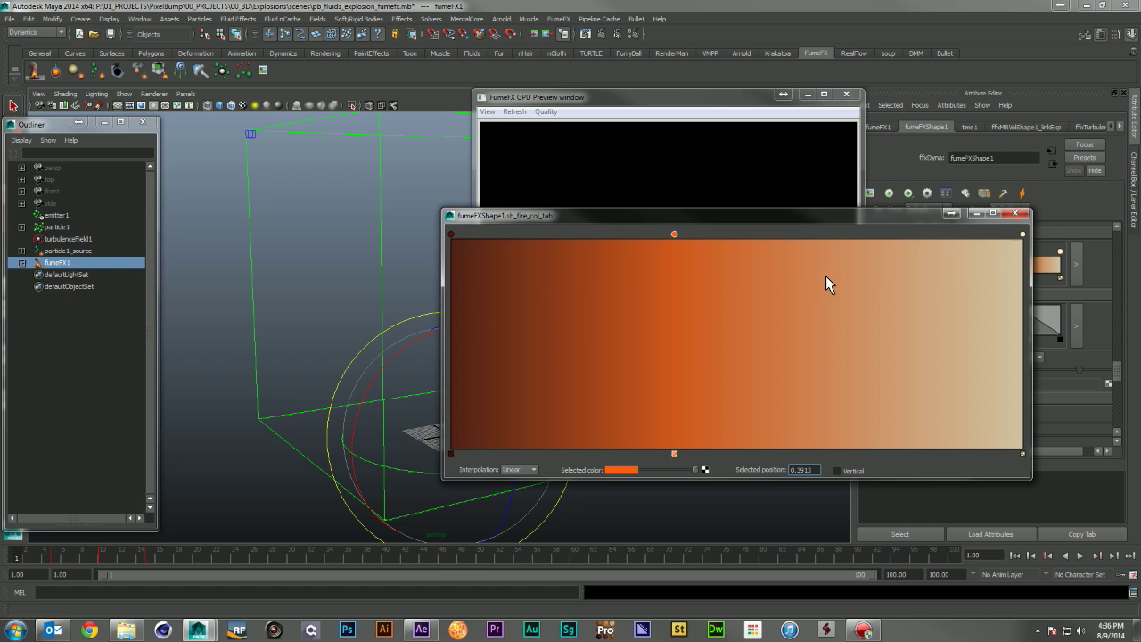
- Add an orange stop at about 0.937 and a pale stop at about 0.89 to the fire gradient, and make its end color whiter
left_click(986, 276)
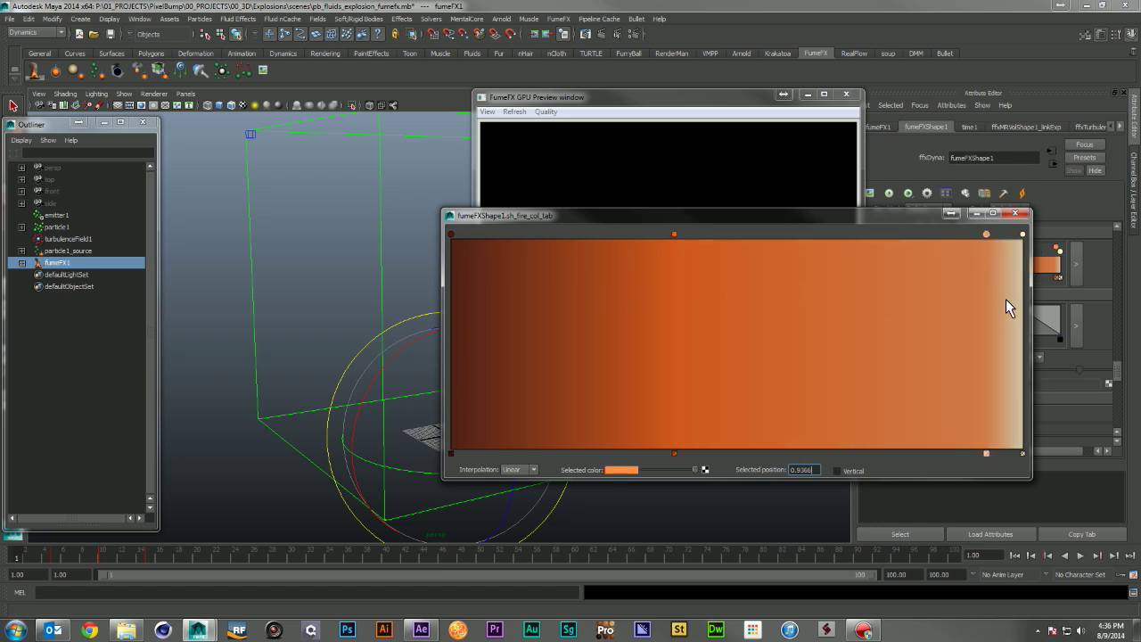
left_click(962, 308)
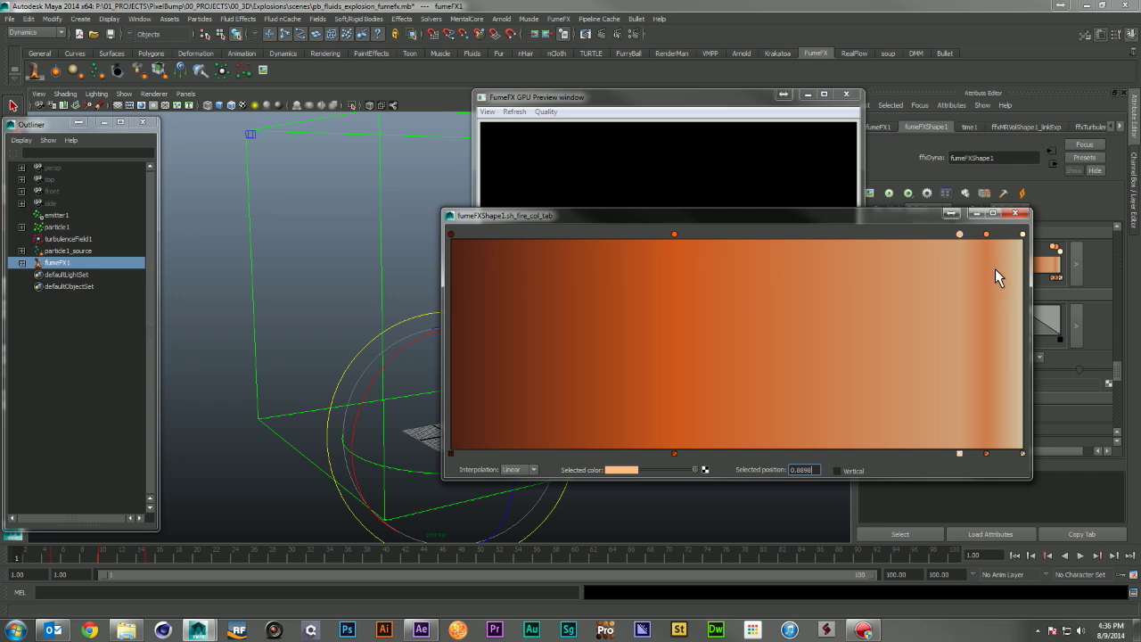
left_click(1023, 234)
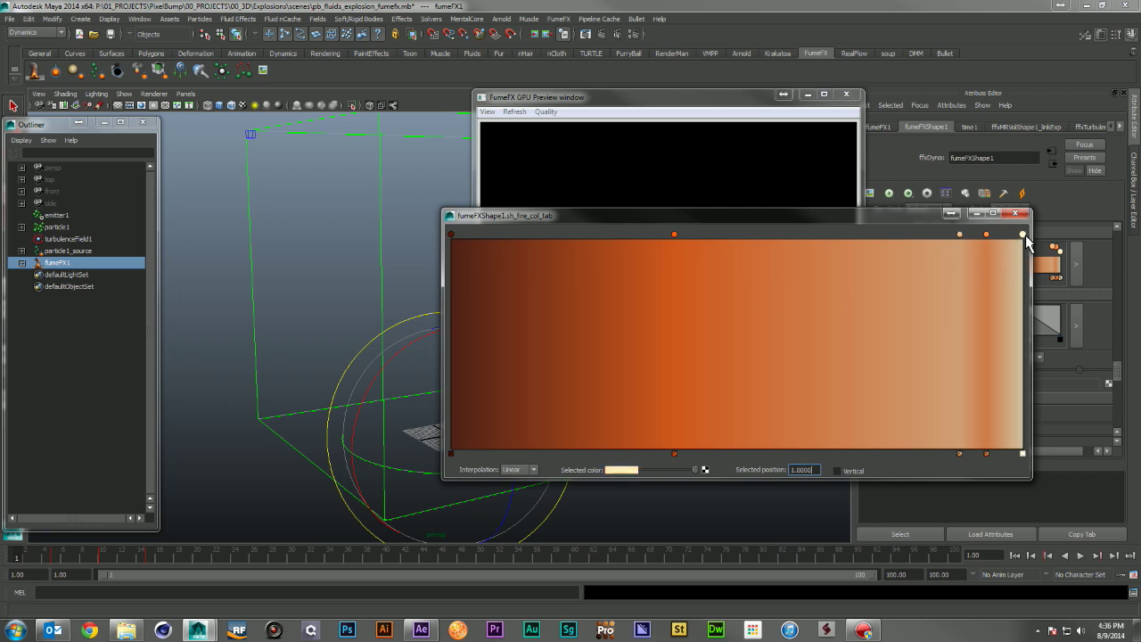
left_click_drag(854, 212, 843, 217)
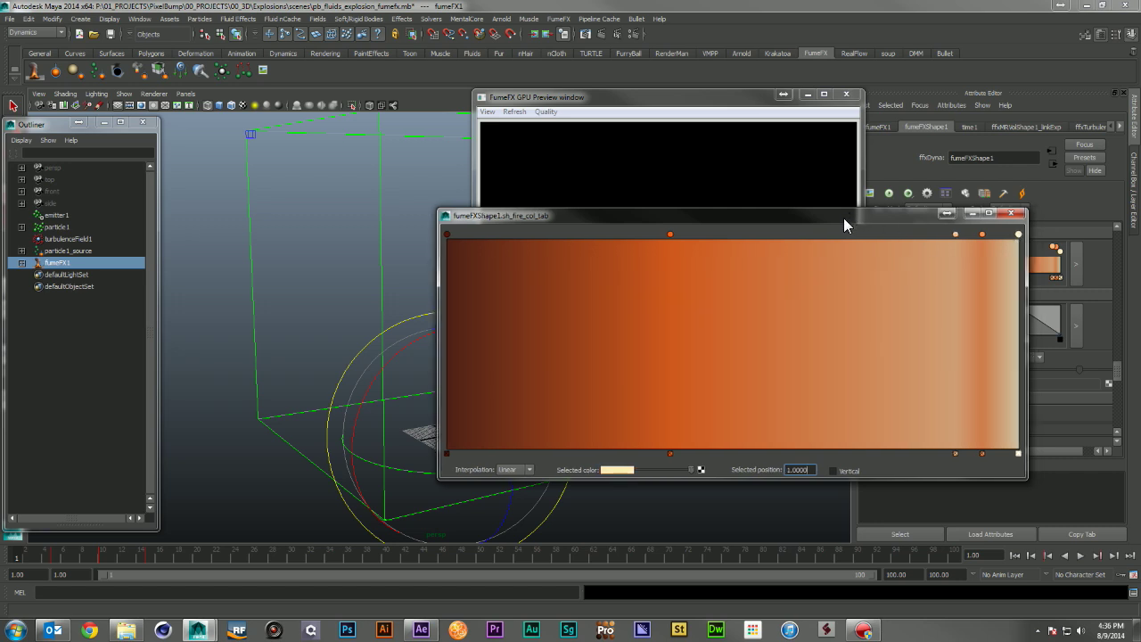
left_click(613, 469)
left_click_drag(561, 496, 555, 496)
- Add alternating orange and pale stops across the gradient's brighter half, at about 0.75, 0.685, 0.6 and near the middle
left_click_drag(737, 285, 877, 295)
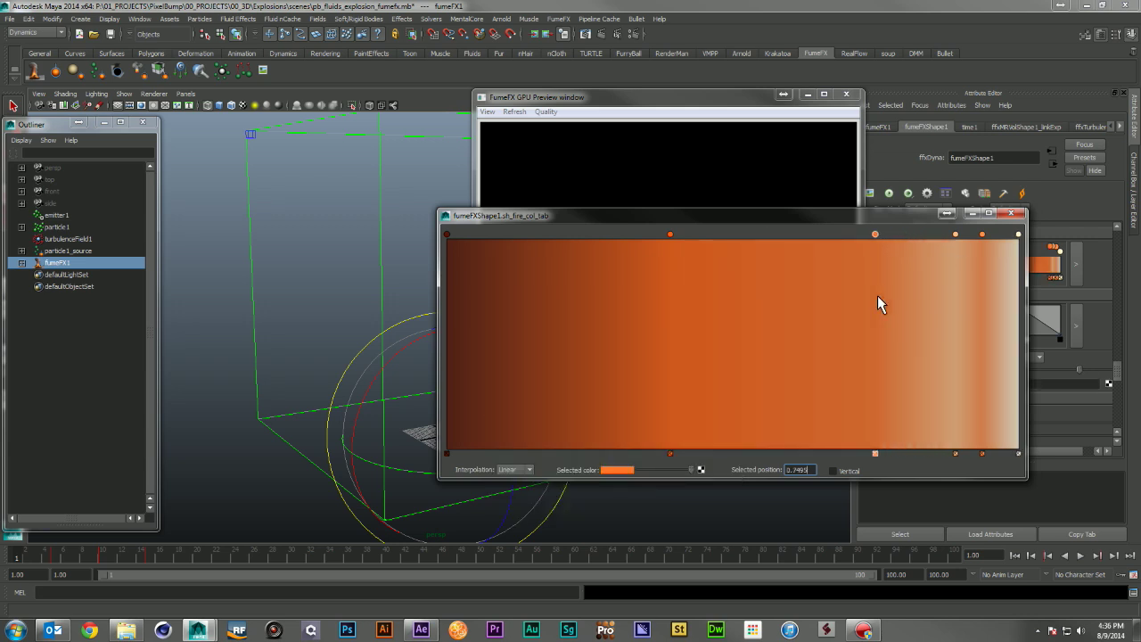
left_click_drag(969, 299, 840, 311)
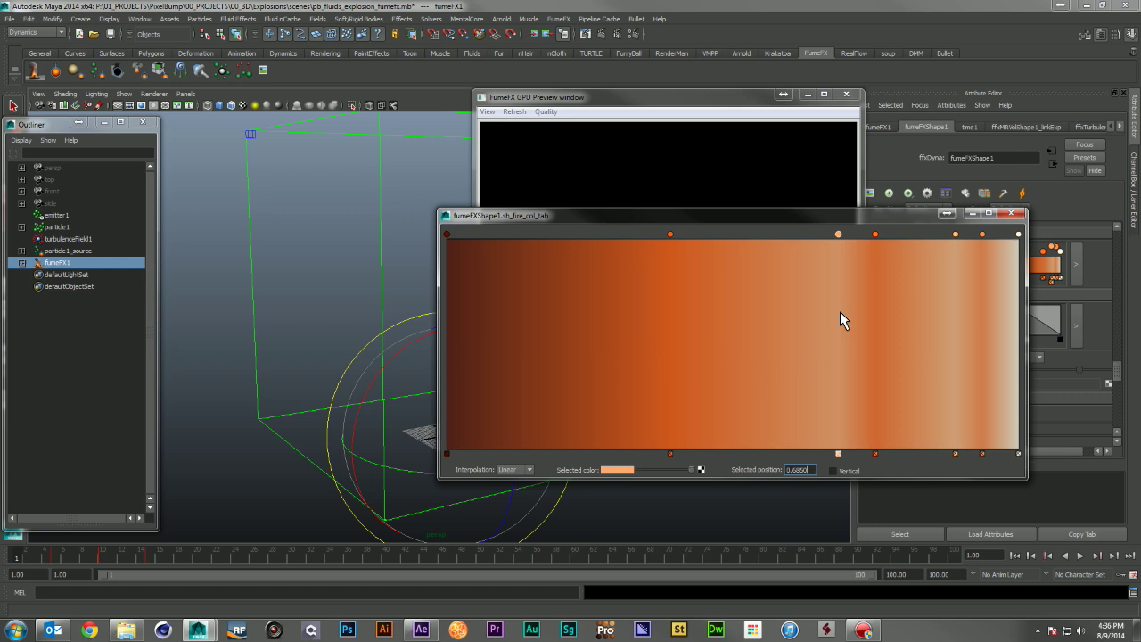
left_click(658, 314)
left_click_drag(658, 315, 792, 320)
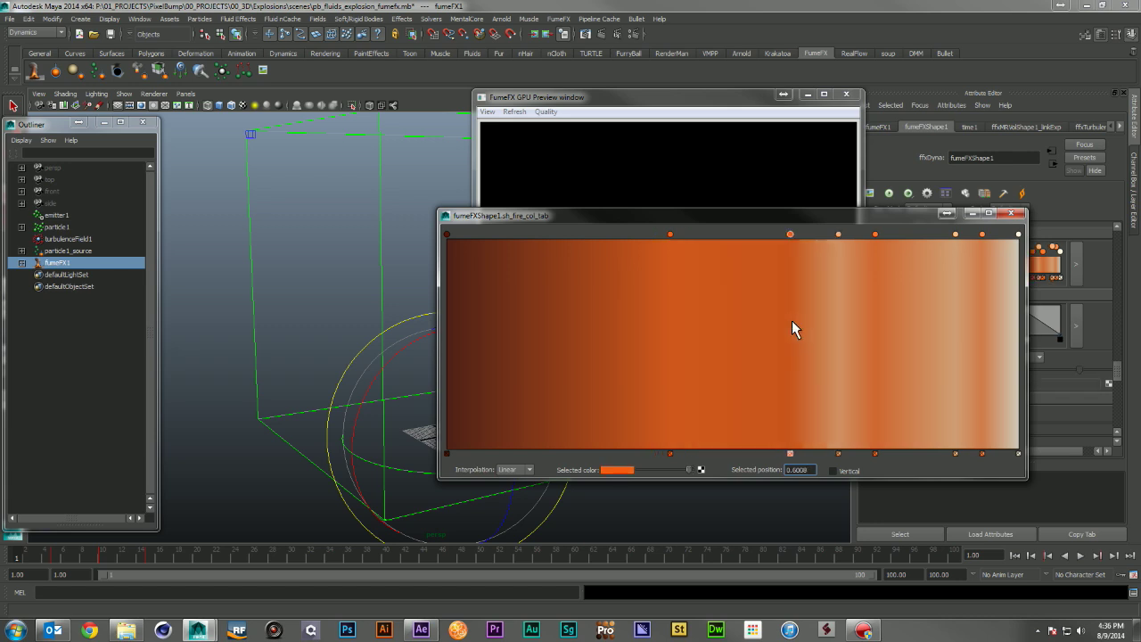
left_click_drag(955, 331, 733, 331)
- Add dark and orange stops to the gradient's darker half, reposition the original orange stop to about 0.333, and close the ramp editor
left_click_drag(556, 331, 582, 357)
left_click_drag(630, 355, 533, 359)
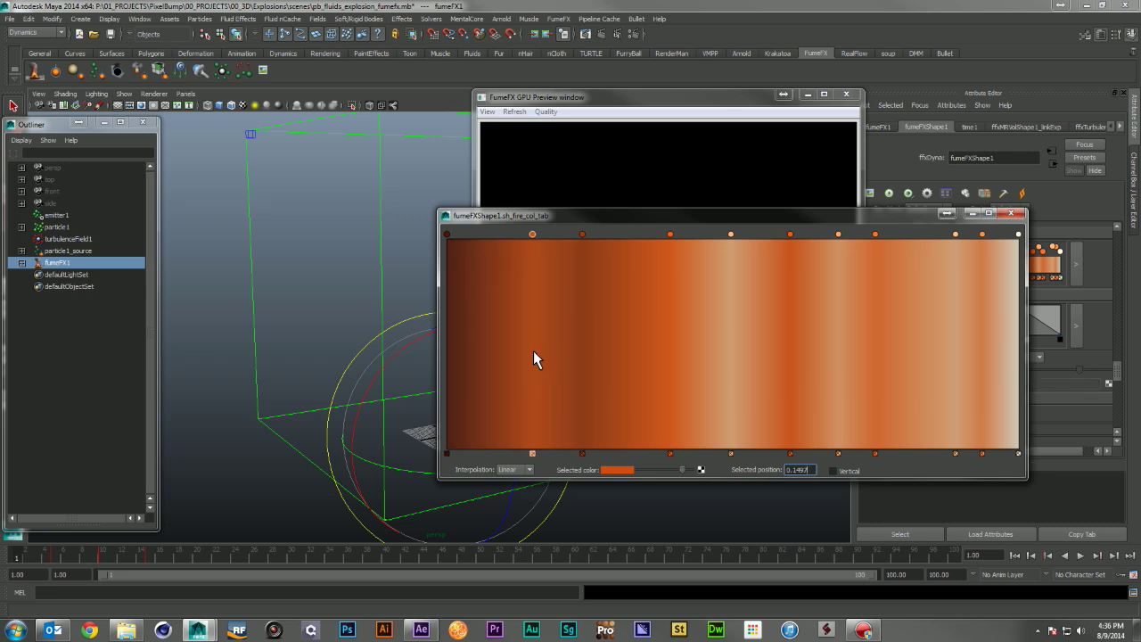
left_click(683, 344)
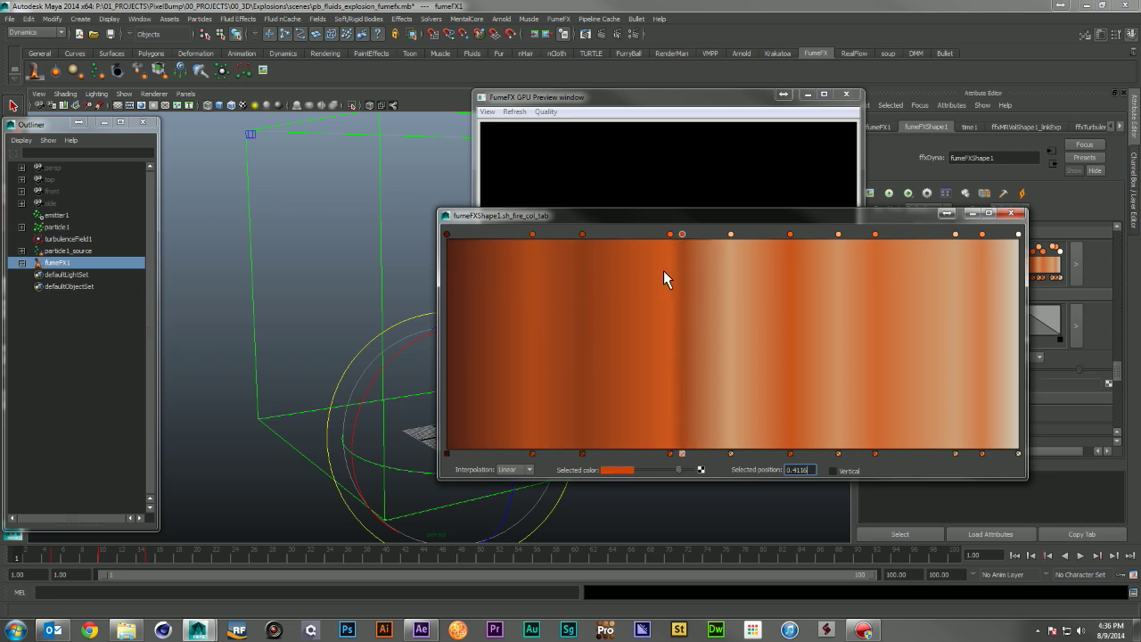
left_click_drag(671, 237, 638, 237)
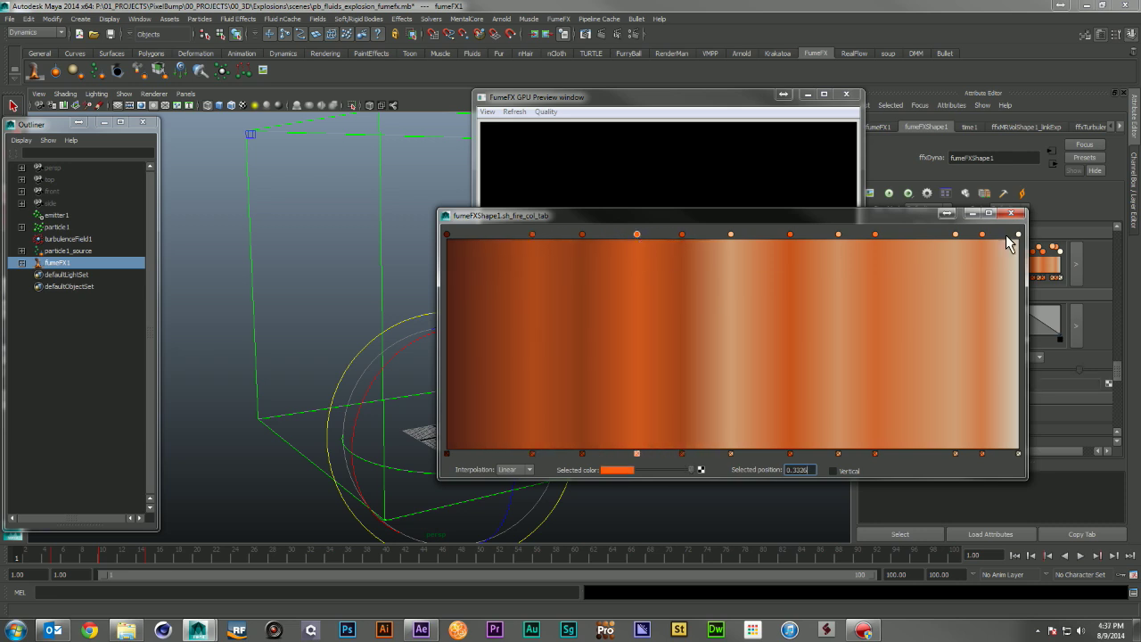
left_click(1012, 214)
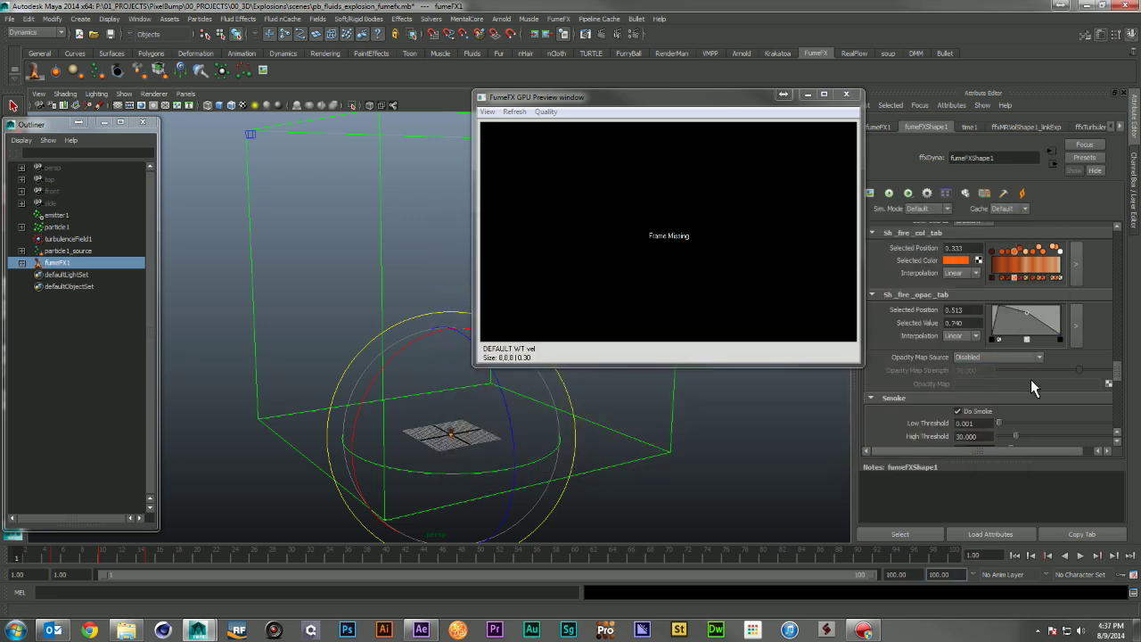
- Set the FumeFX grid Spacing to 0.2 and start the simulation
left_click_drag(1118, 369, 1135, 240)
double_click(967, 242)
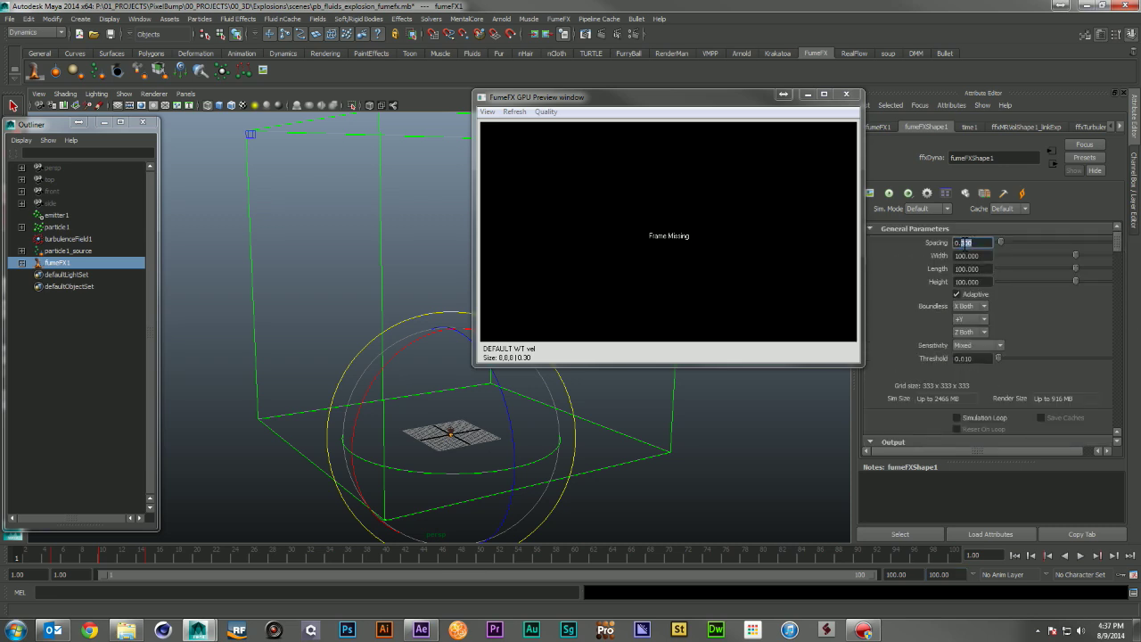
type("2")
key("Return")
key("Tab")
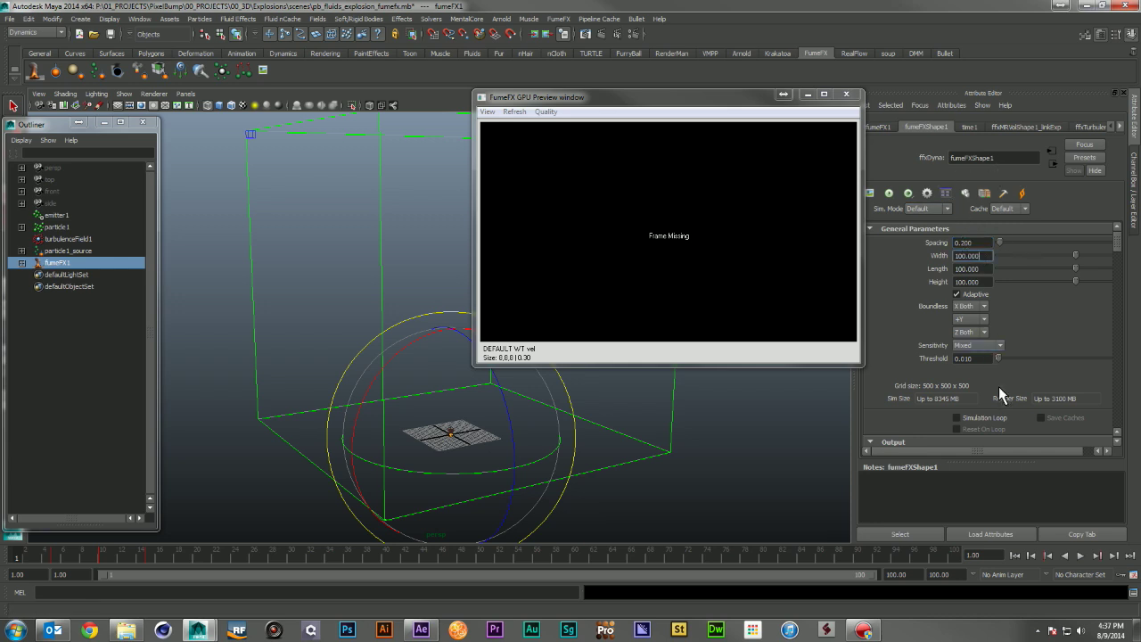
left_click(889, 196)
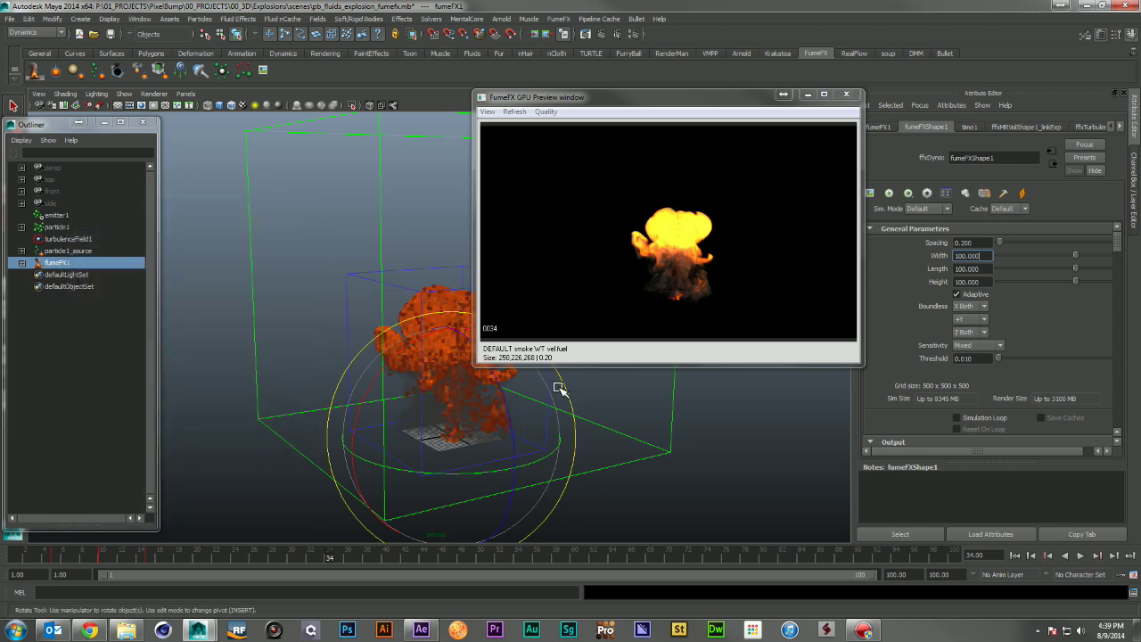
- Examine the simulated explosion up close and review the Advection Stride and Vorticity parameters
left_click_drag(549, 393, 642, 433, "alt")
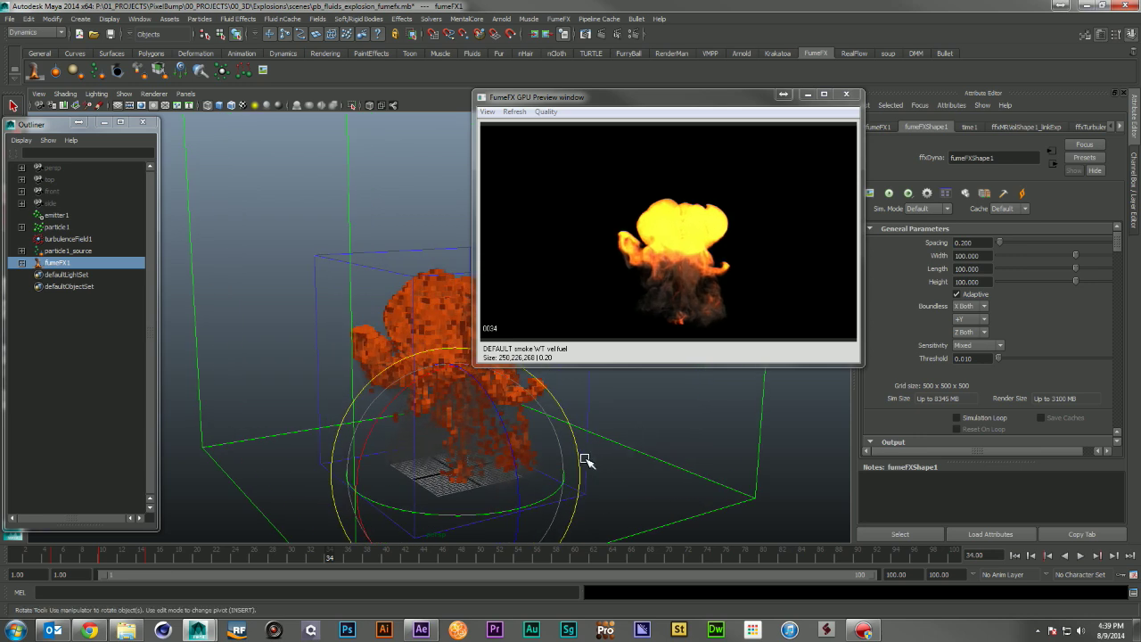
left_click_drag(585, 461, 627, 448, "alt")
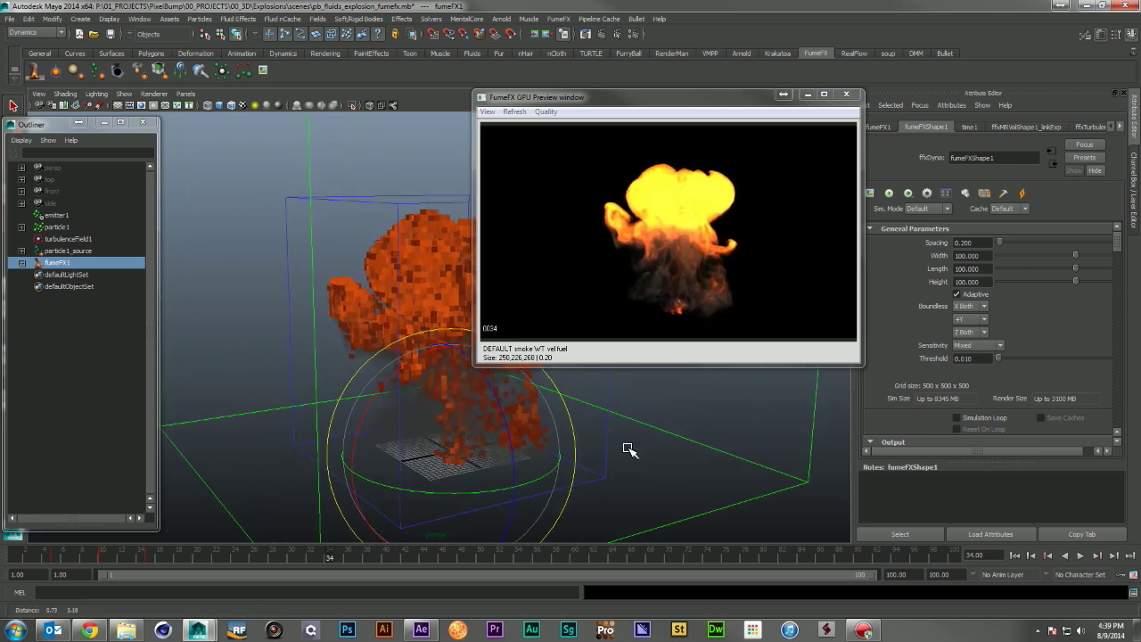
scroll(935, 291, "down", 10)
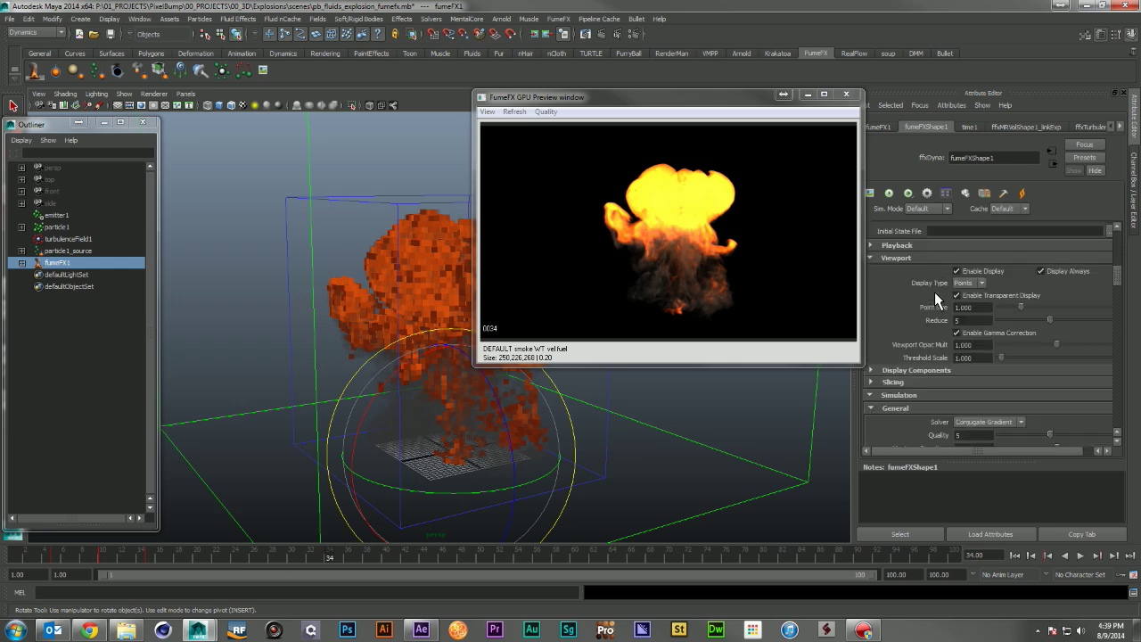
scroll(935, 292, "down", 4)
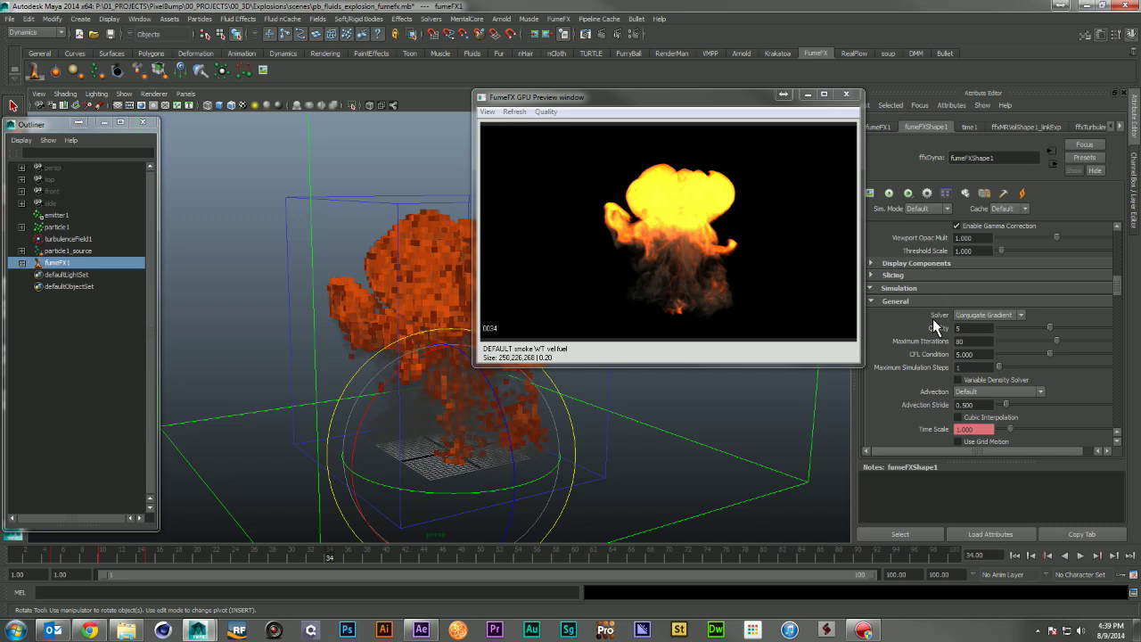
scroll(933, 319, "down", 4)
scroll(958, 323, "down", 3)
scroll(938, 311, "up", 1)
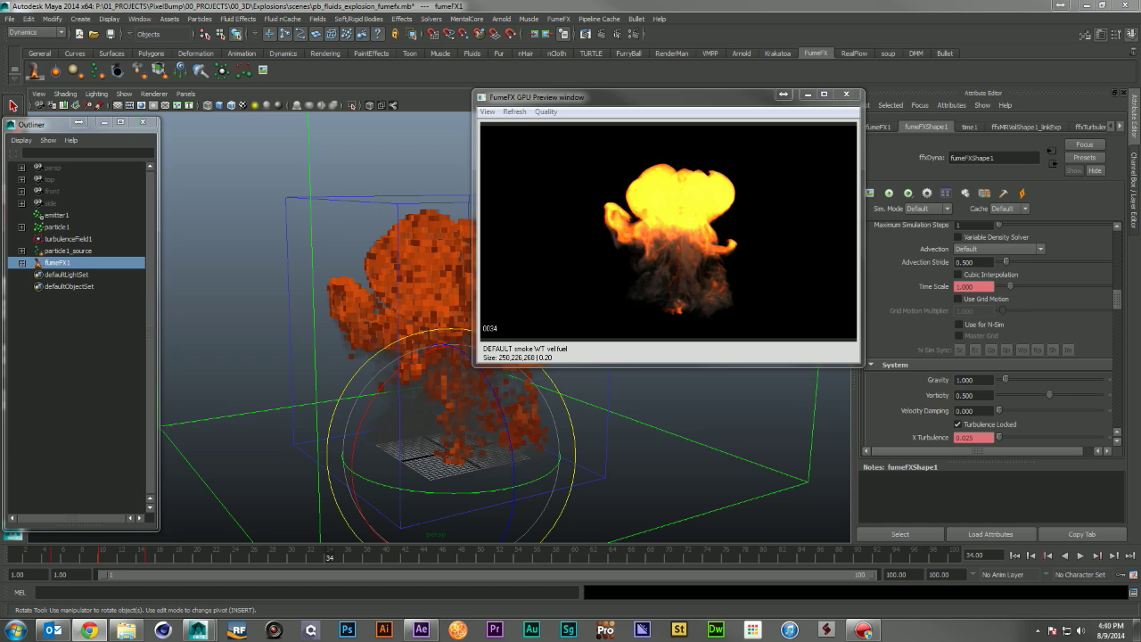
- Switch to the web browser, play the FumeFX Advection Stride & Vorticity study video on Vimeo and pause it partway
left_click_drag(1140, 50, 564, 36)
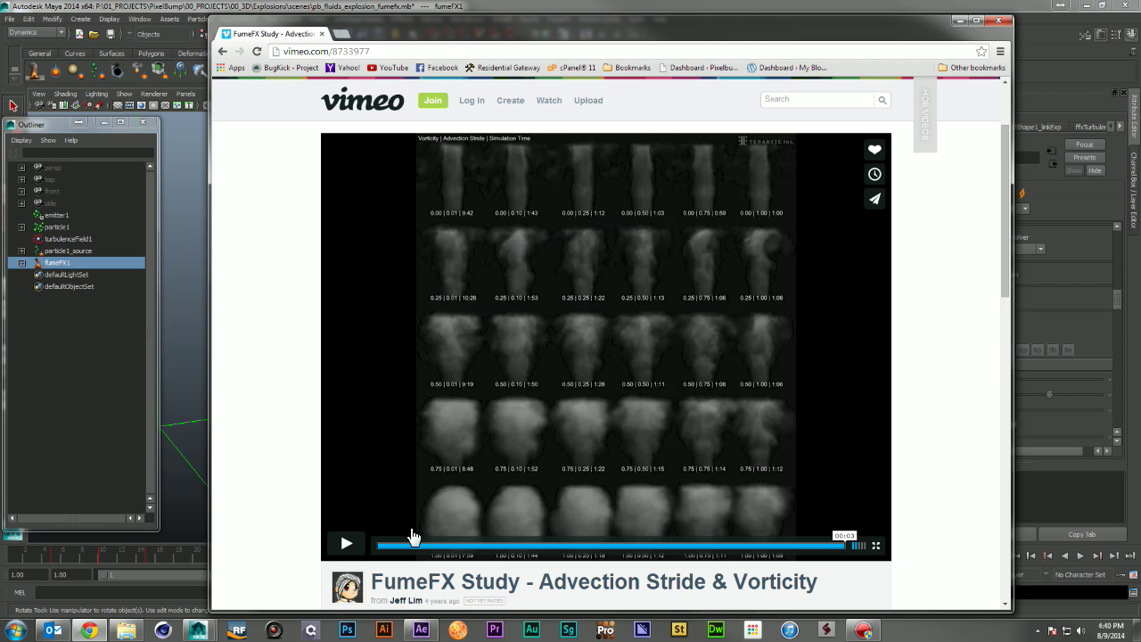
left_click(346, 544)
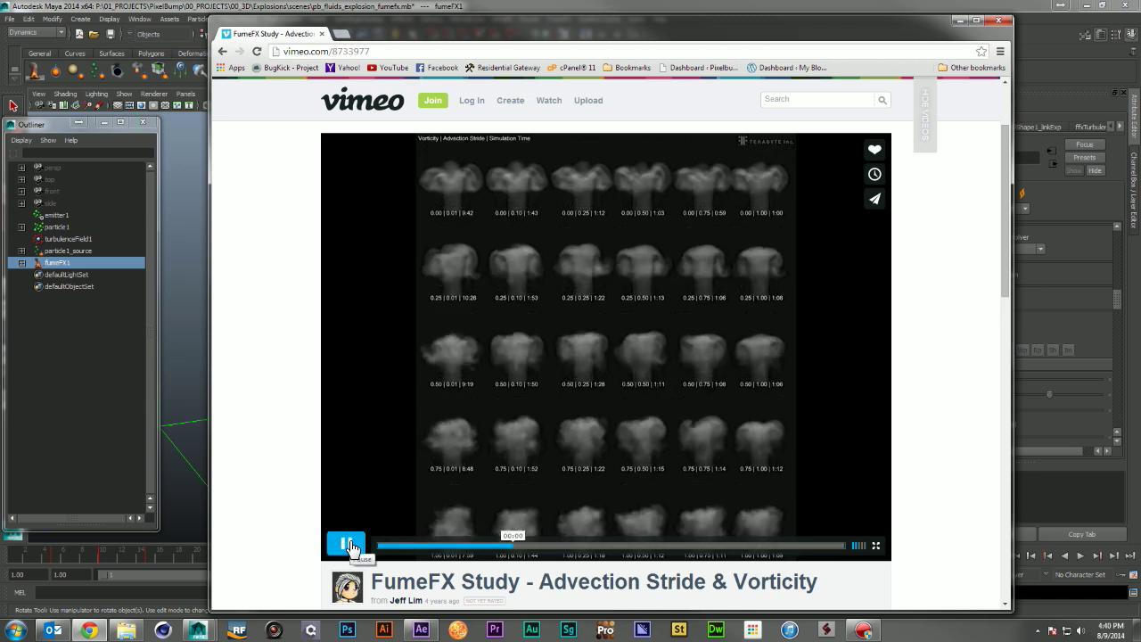
left_click(551, 258)
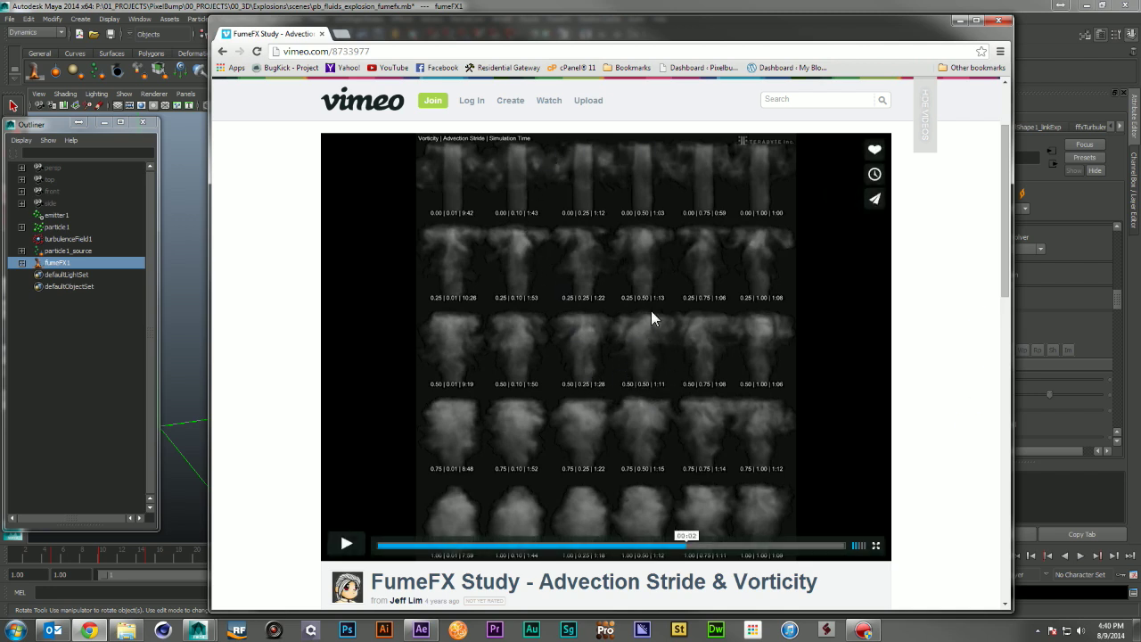
- Compare the study video side by side with the FumeFX GPU preview, then return to Maya
left_click_drag(499, 19, 428, 0)
left_click_drag(601, 8, 407, 36)
left_click(819, 106)
left_click_drag(692, 98, 948, 156)
key("alt+Tab")
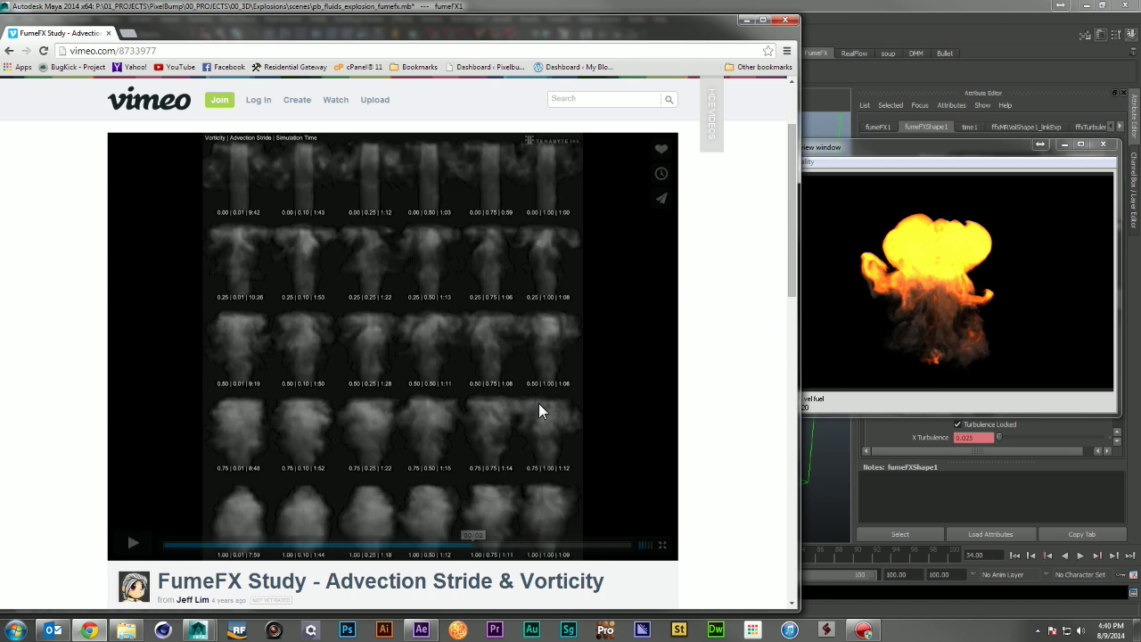
scroll(646, 339, "down", 2)
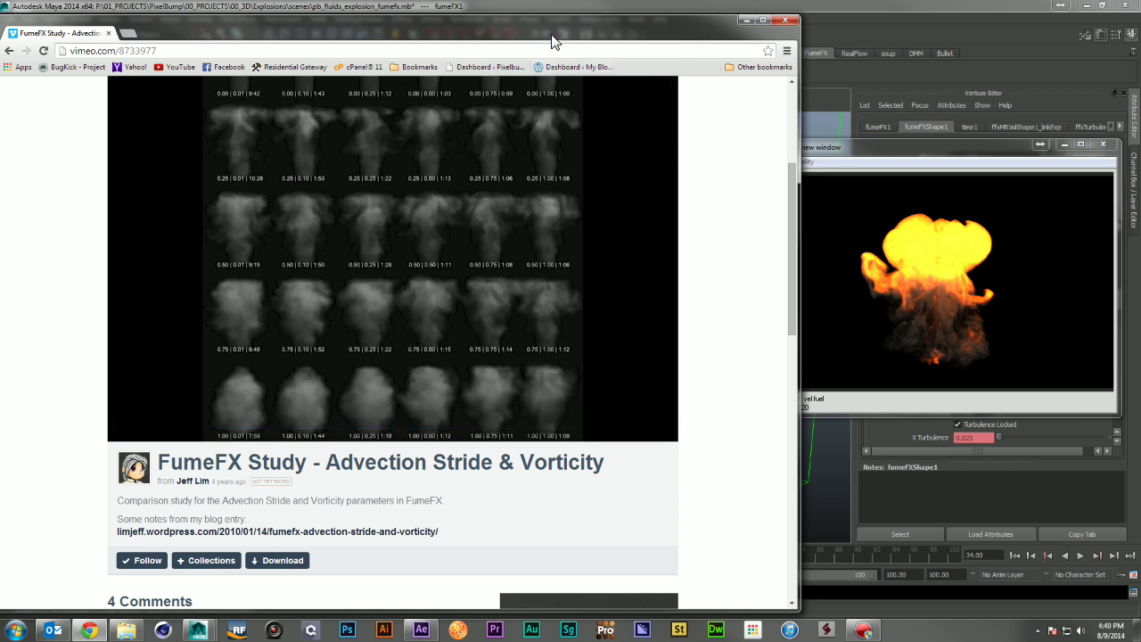
left_click_drag(553, 36, 1138, 60)
key("alt+Tab")
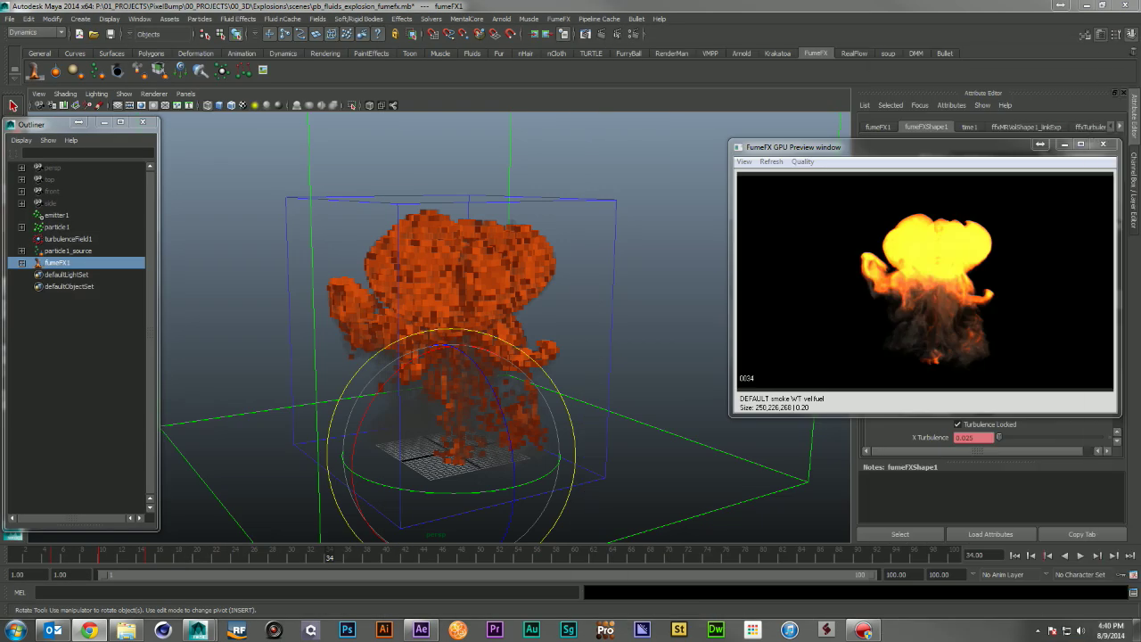
- Close the GPU preview window and set both Advection Stride and Vorticity to 1
left_click_drag(1017, 147, 771, 169)
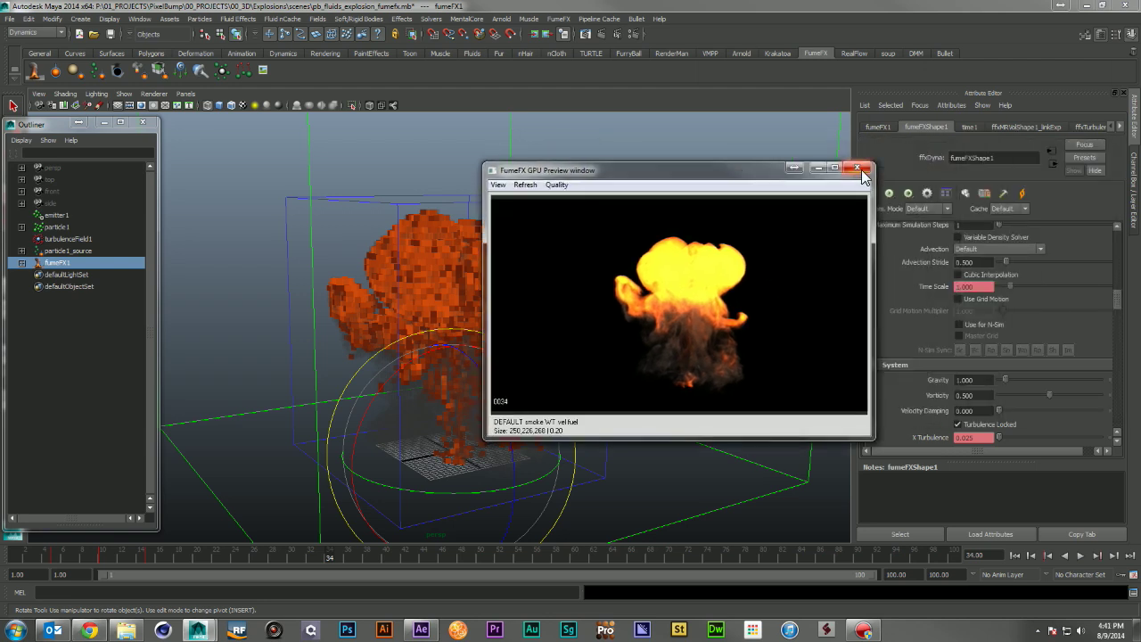
left_click(857, 167)
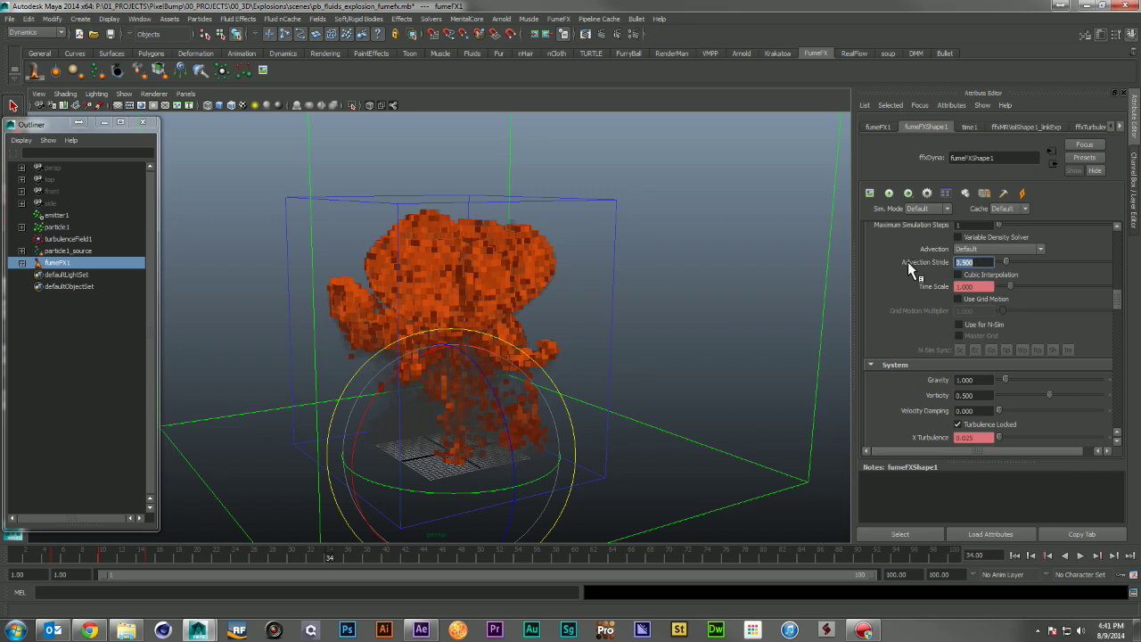
left_click(908, 262)
key("Return")
double_click(987, 395)
type("1")
key("Return")
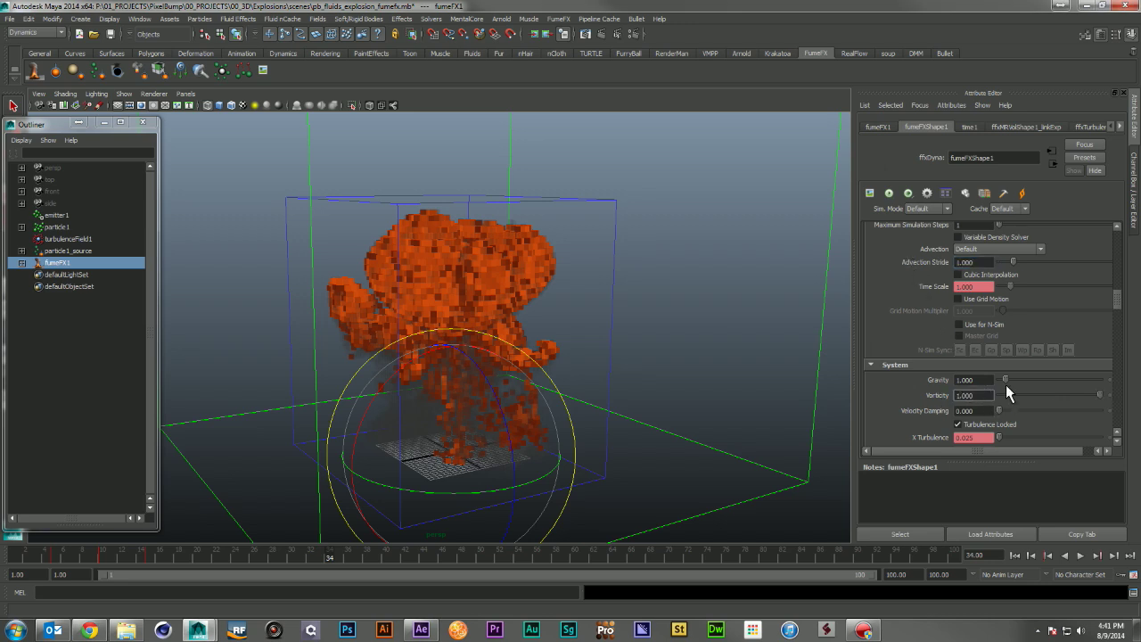
- Rewind to frame 1, run the FumeFX simulation with the GPU preview beside its progress window, and stop at frame 40
left_click(1016, 555)
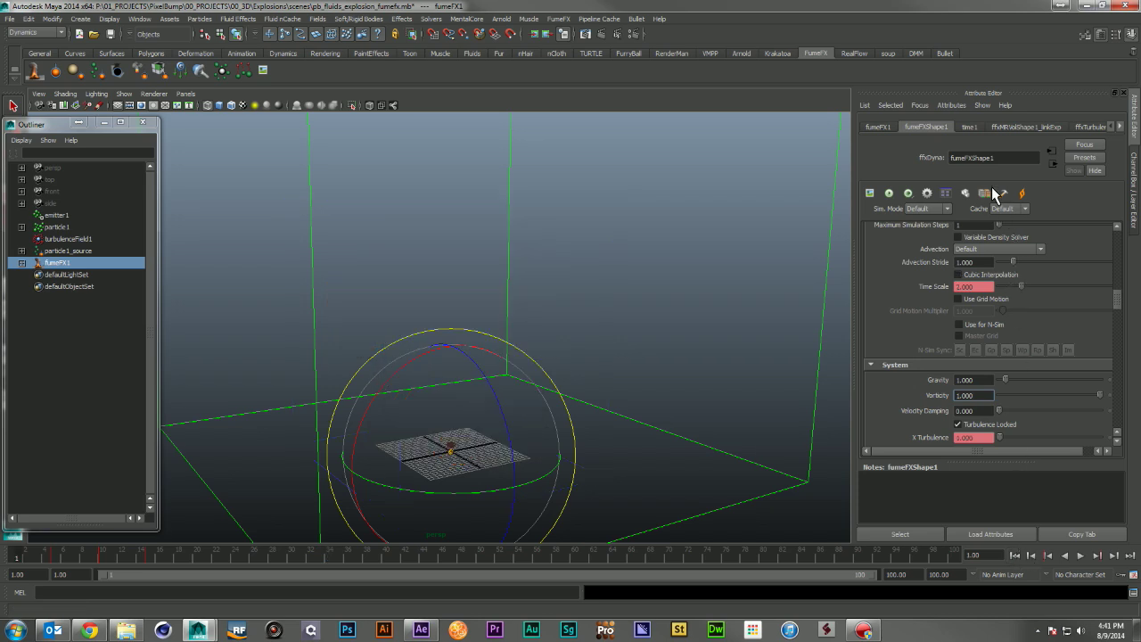
left_click(906, 193)
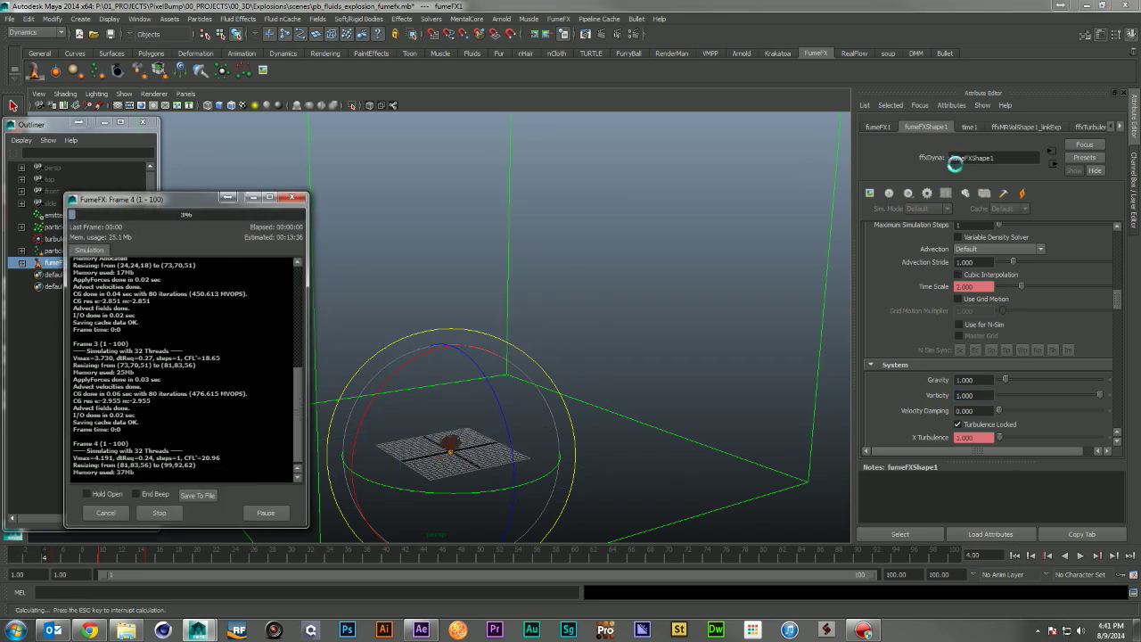
left_click_drag(268, 175, 654, 136)
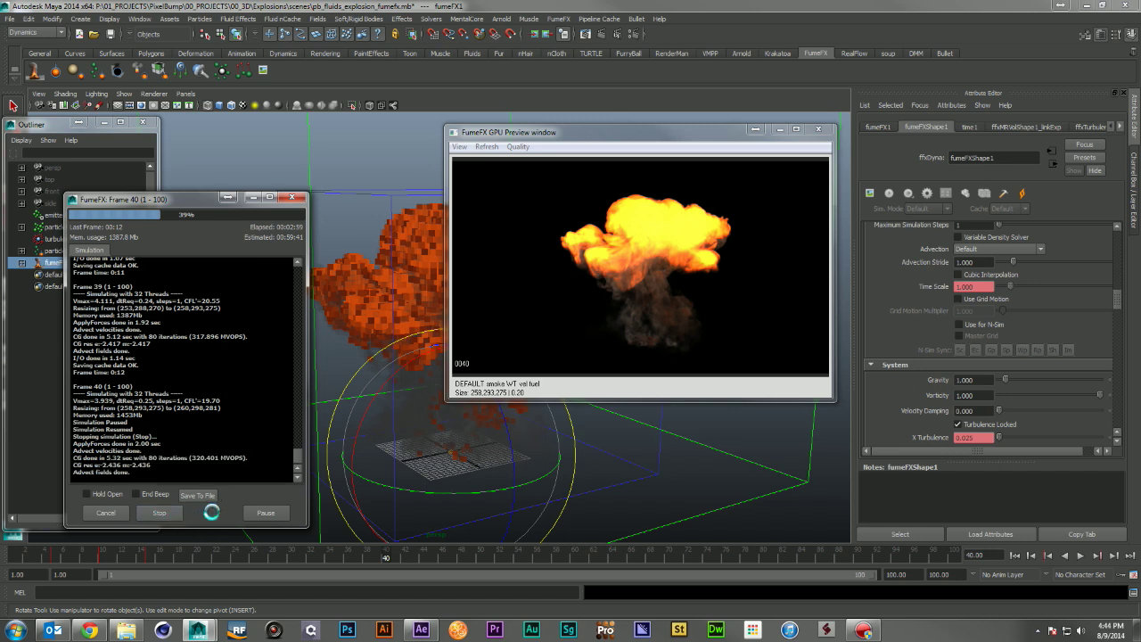
left_click(166, 512)
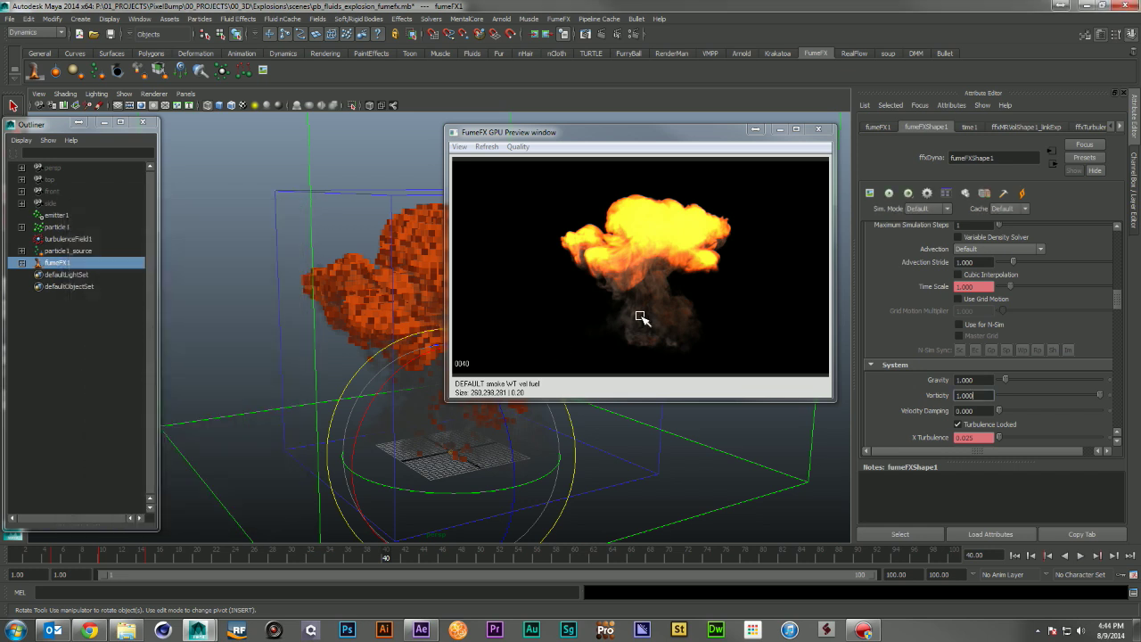
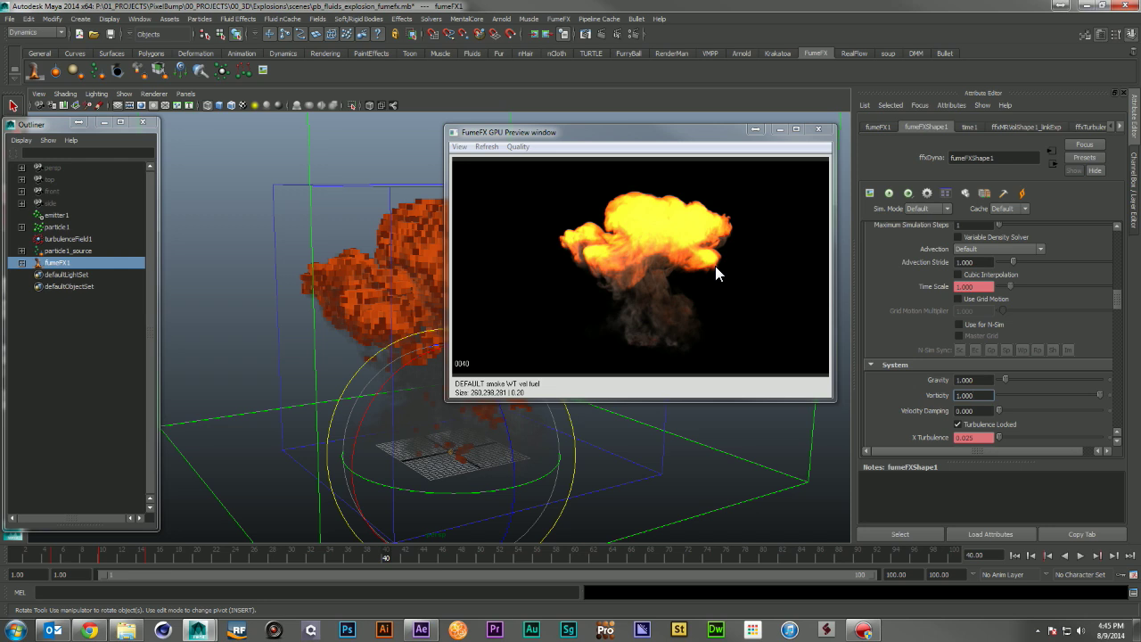
- Set Advection Stride to 0.001 and Vorticity to 0
left_click(976, 261)
type("0.001")
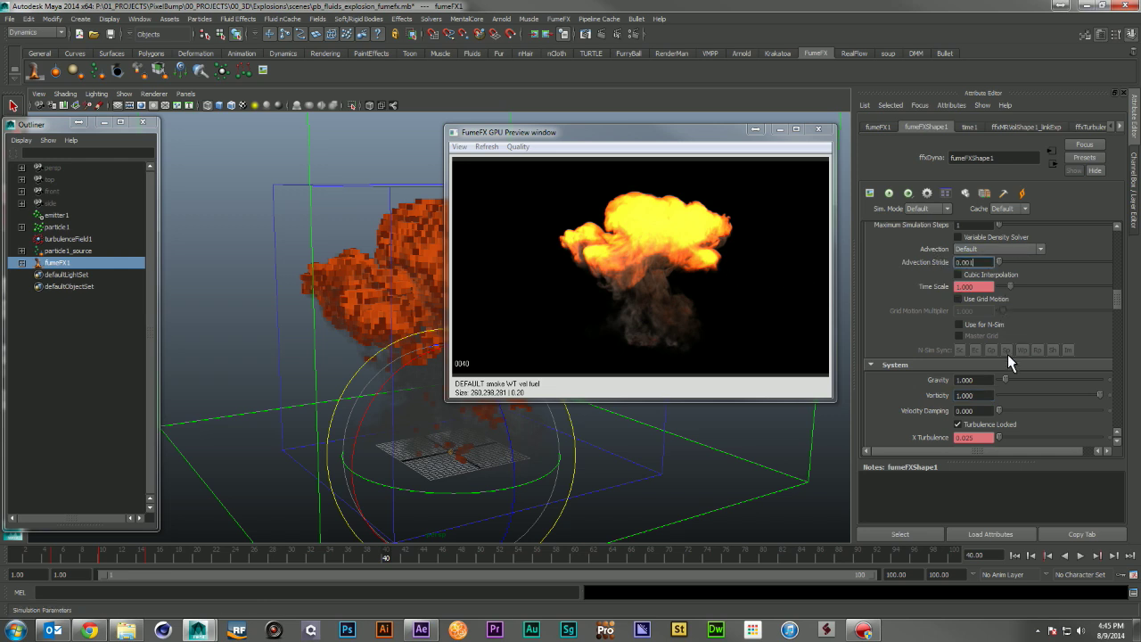
left_click(981, 396)
type("0")
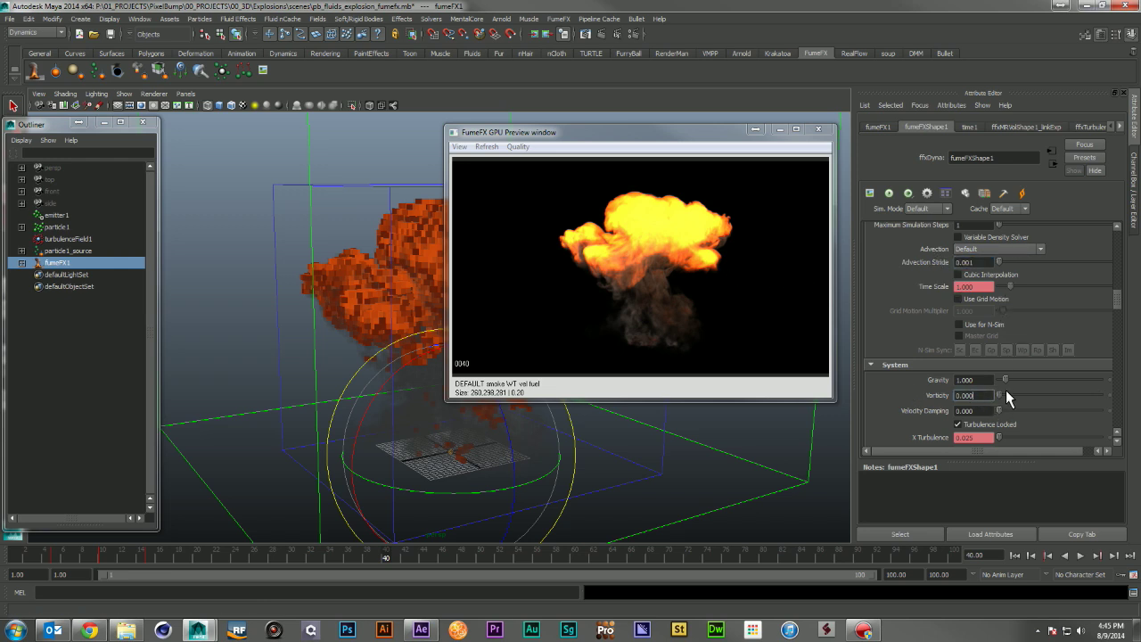
- Check the image size in the Render Settings, then render frame 40 with Maya Software
left_click(659, 130)
left_click(636, 35)
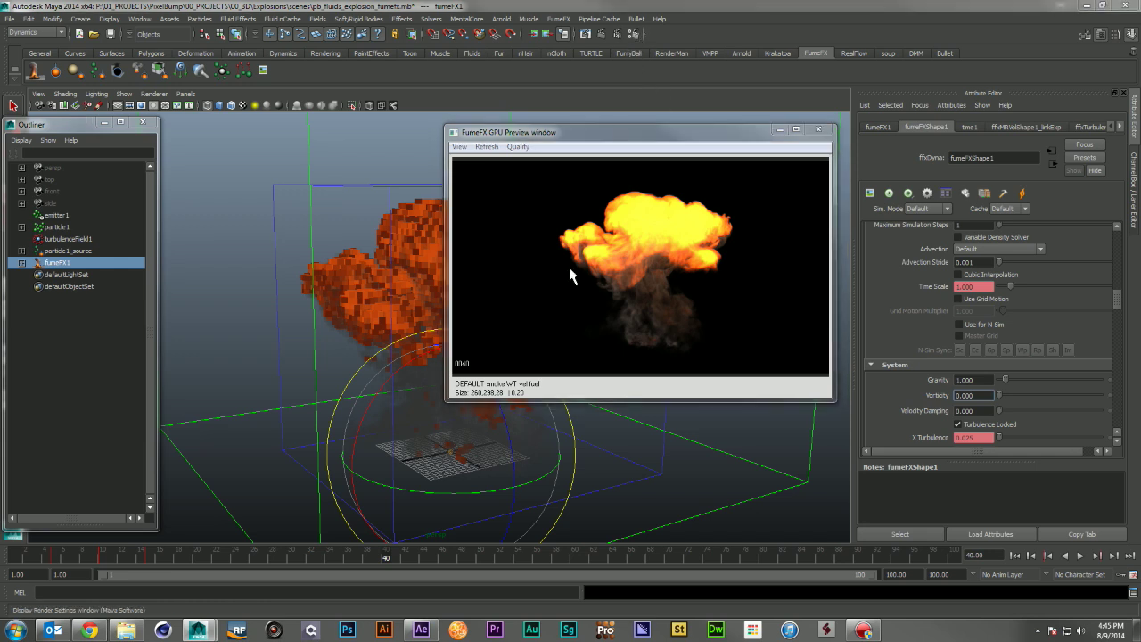
scroll(558, 461, "down", 4)
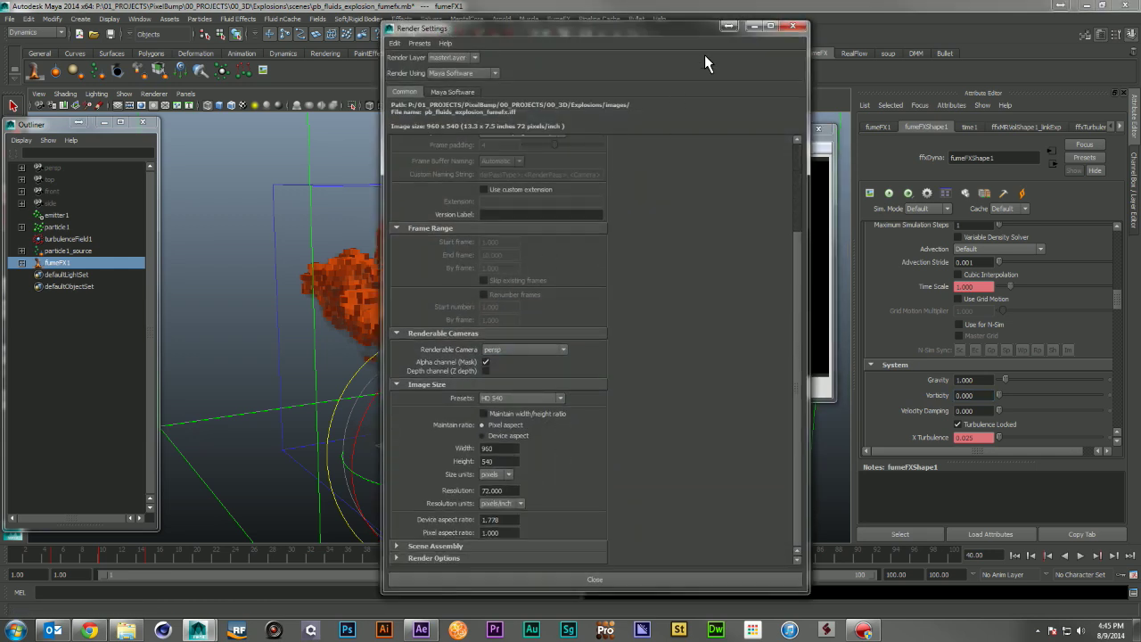
left_click(752, 28)
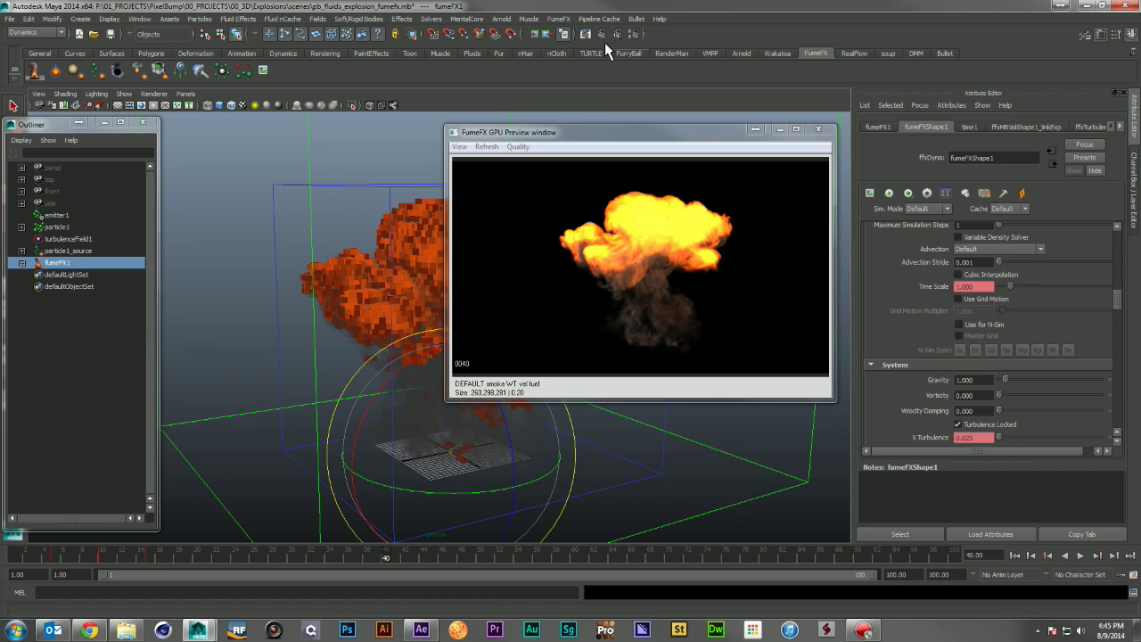
left_click(604, 34)
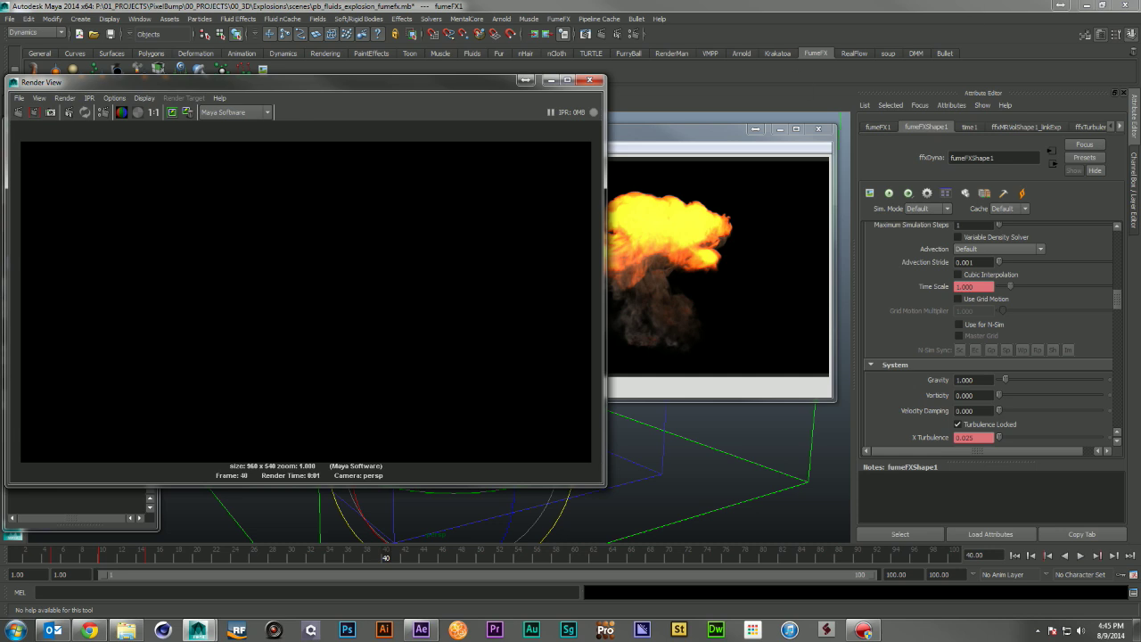
- Review the Advection Stride and Vorticity study video in the browser, then return to Maya
key("alt+Tab")
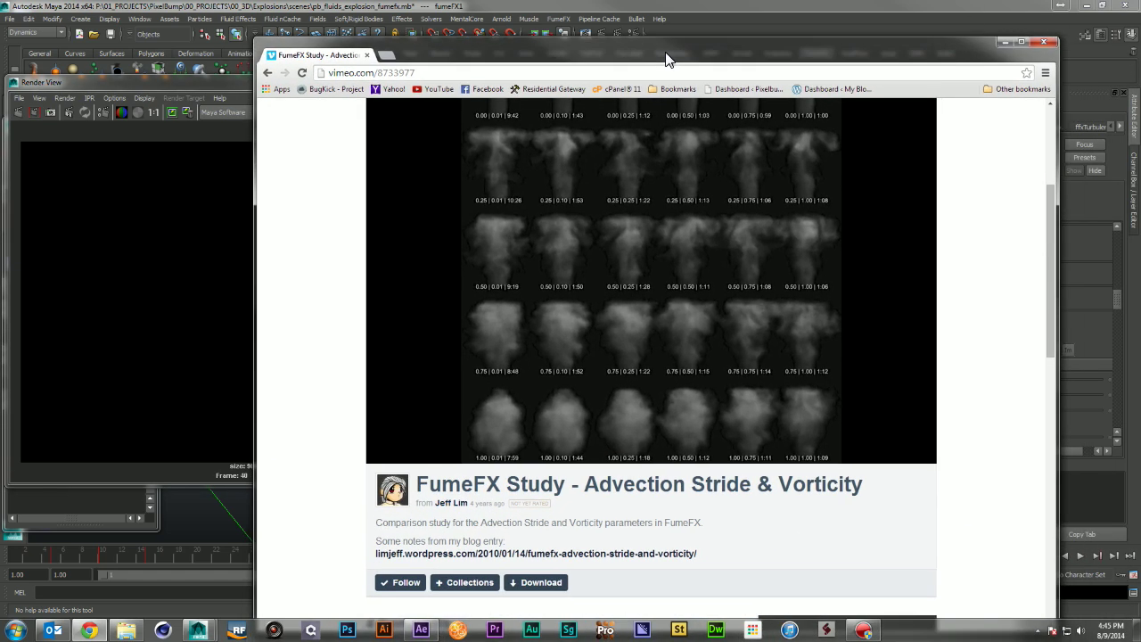
scroll(969, 296, "up", 2)
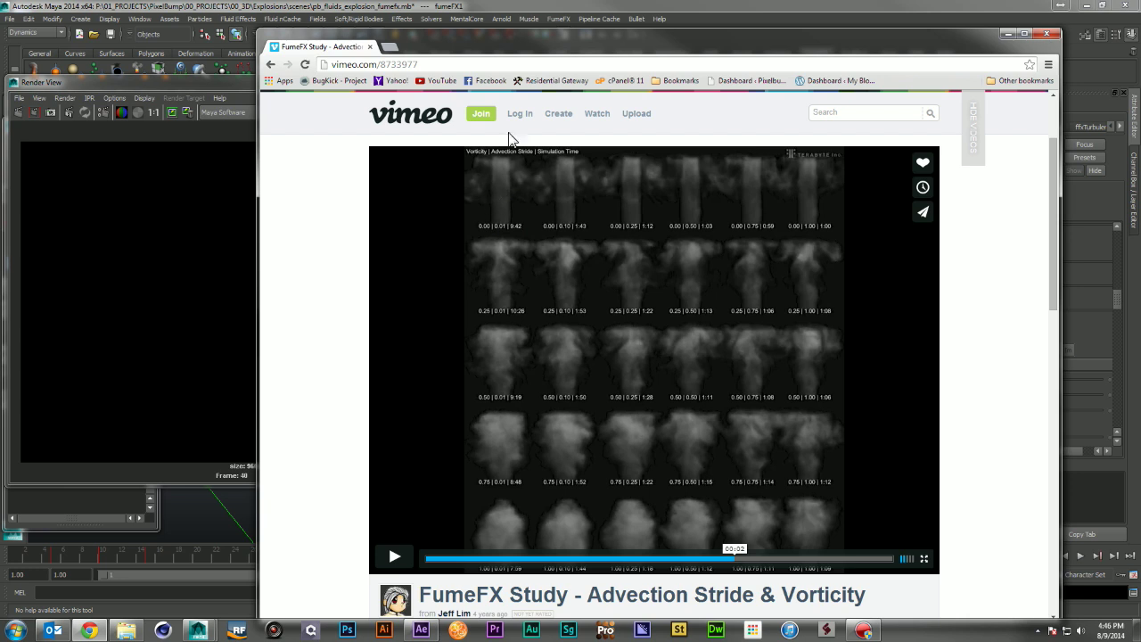
left_click(1008, 34)
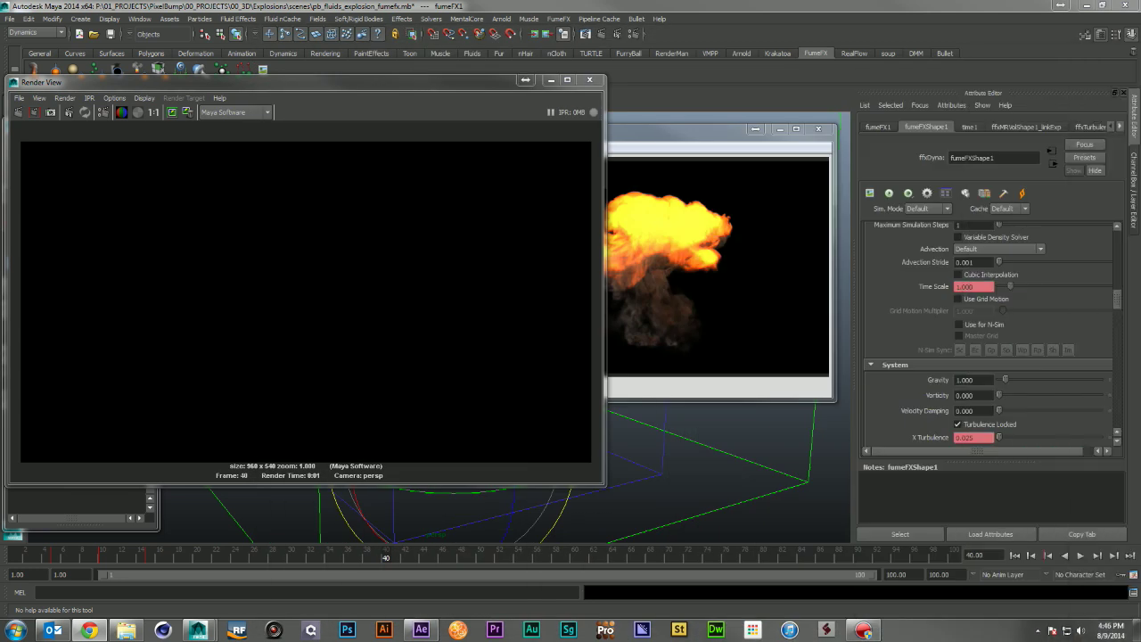
- Switch the renderer to mental ray, render frame 40, and close the Render View
left_click(224, 113)
left_click(237, 179)
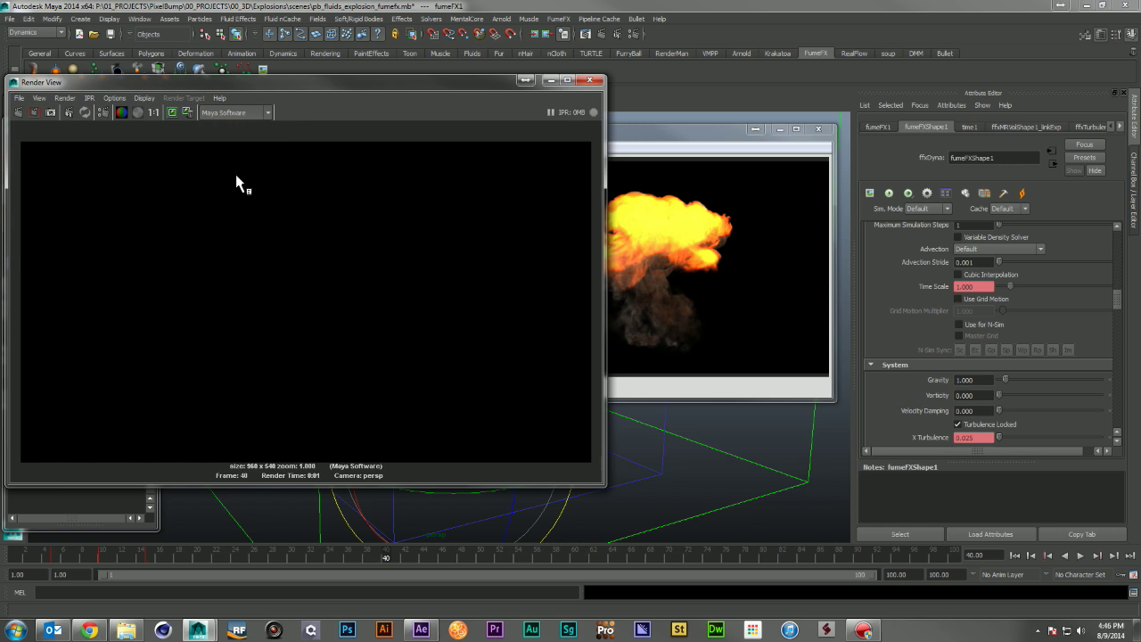
left_click(17, 112)
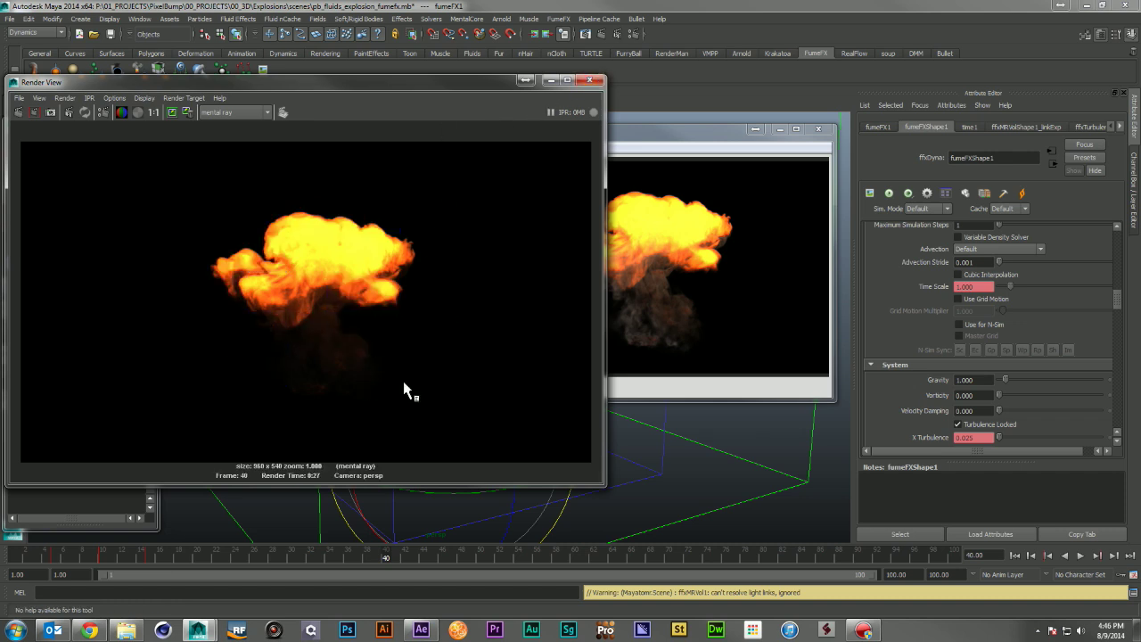
left_click(591, 81)
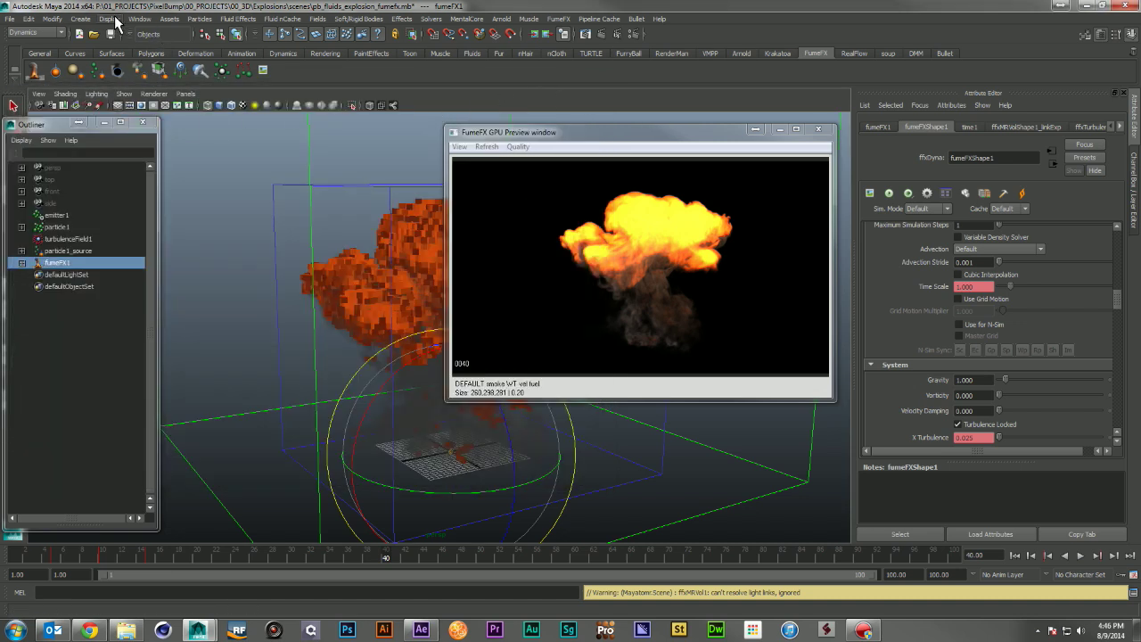
- Create a spot light and look through it in the viewport
left_click(80, 19)
mouse_move(128, 73)
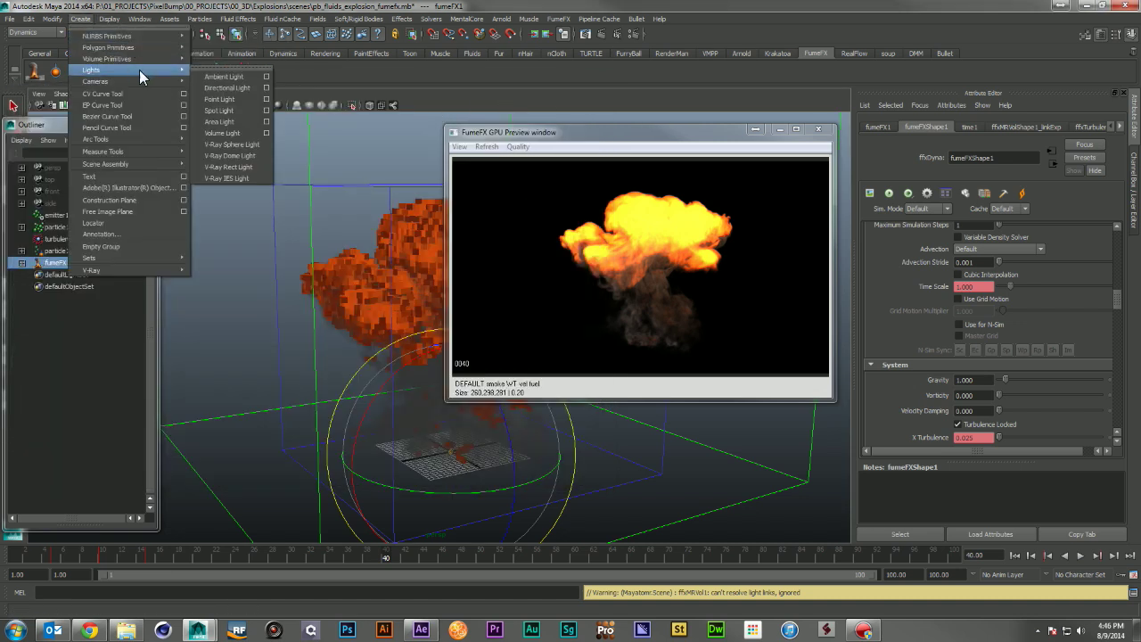
left_click(230, 110)
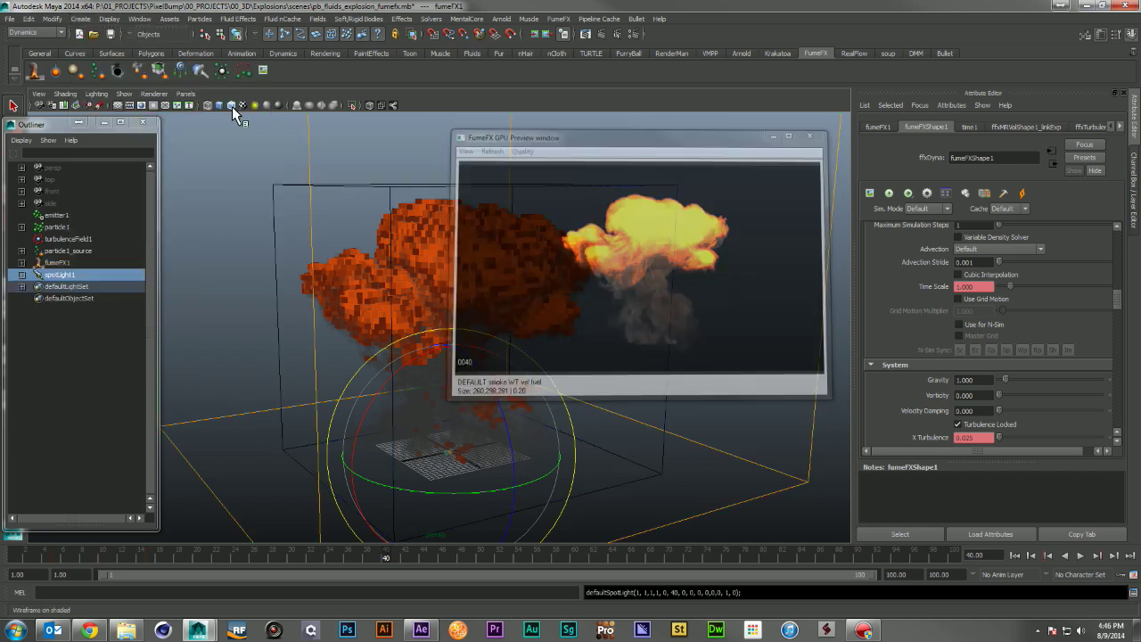
left_click(153, 94)
left_click(186, 93)
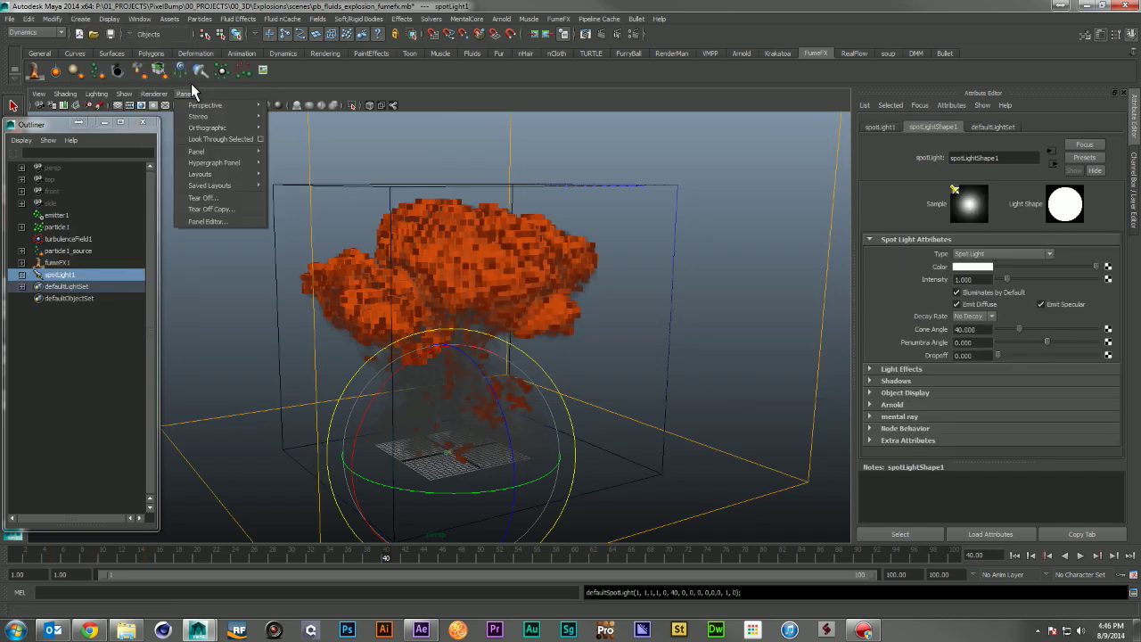
left_click(219, 135)
- Move the spot light back from the explosion and aim it so the whole FumeFX container fits within its cone
right_click_drag(627, 272, 363, 245, "alt")
left_click_drag(363, 245, 513, 308, "alt")
middle_click_drag(518, 309, 531, 330, "alt")
mouse_move(531, 330)
left_mouse_down("alt")
mouse_move(509, 336)
mouse_move(510, 326)
mouse_move(509, 336)
left_mouse_up("alt")
key("e")
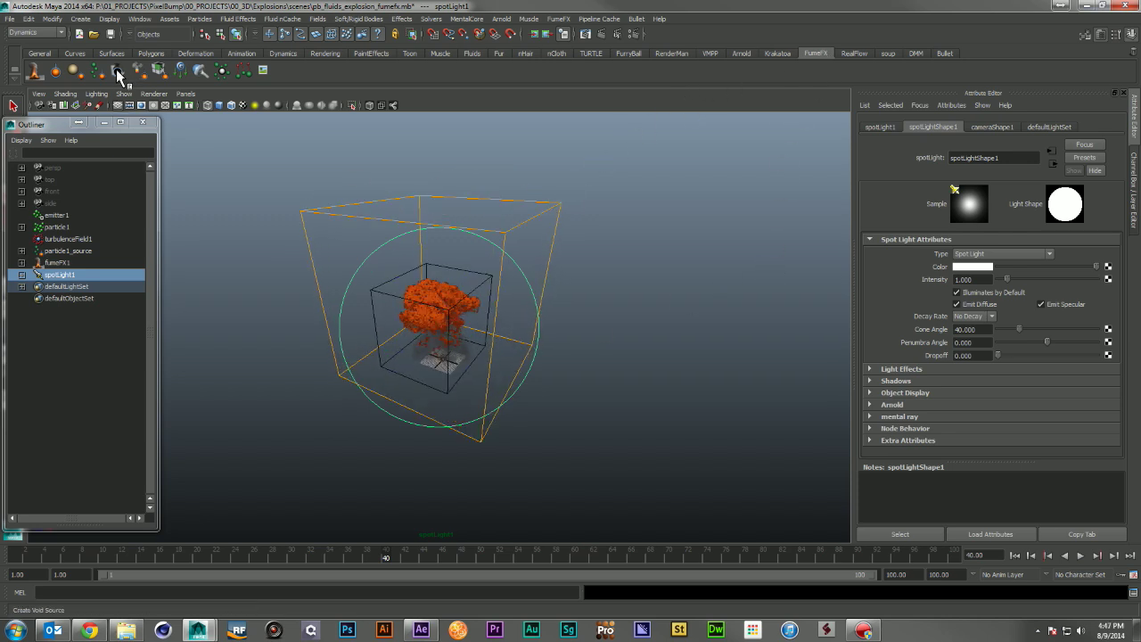
- Duplicate the spot light, swing the original to another side of the explosion, and set the duplicate's intensity to 0.5
key("ctrl+d")
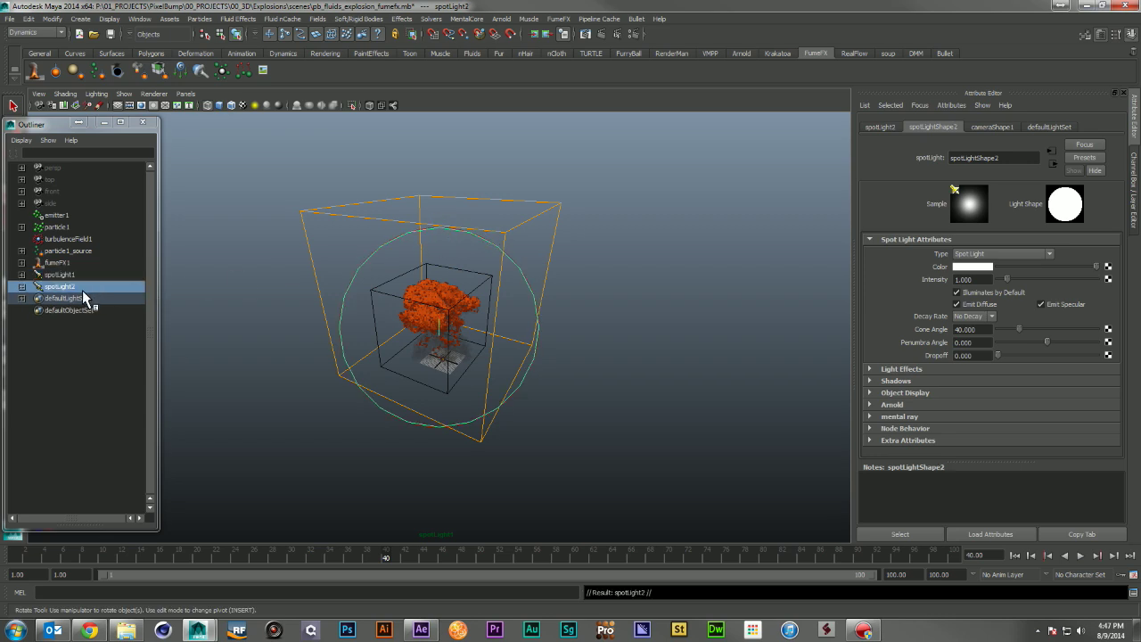
left_click_drag(579, 311, 454, 303, "alt")
left_click(974, 280)
type("0.5")
key("Return")
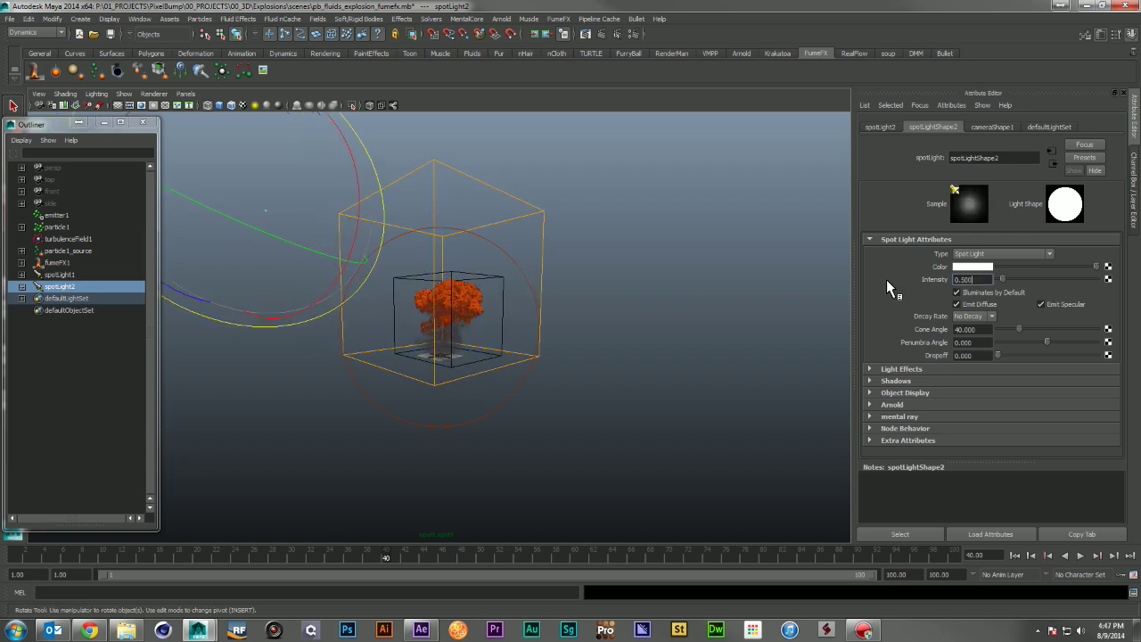
- Return to the perspective camera and inspect how the two spot lights are placed around the explosion
left_click(186, 94)
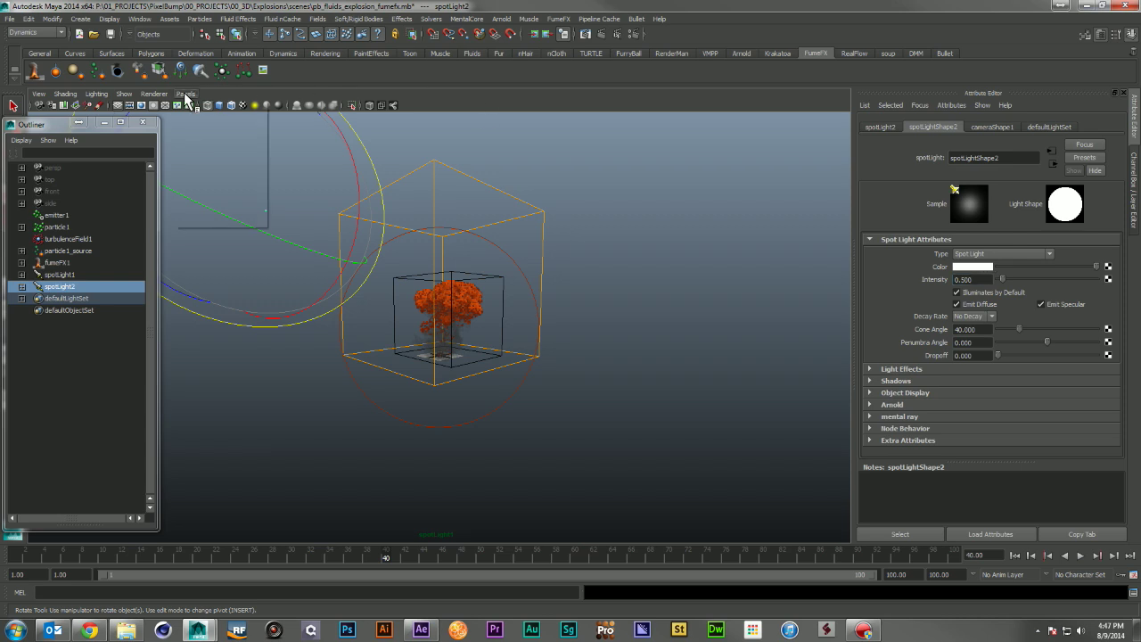
mouse_move(214, 103)
left_click(331, 130)
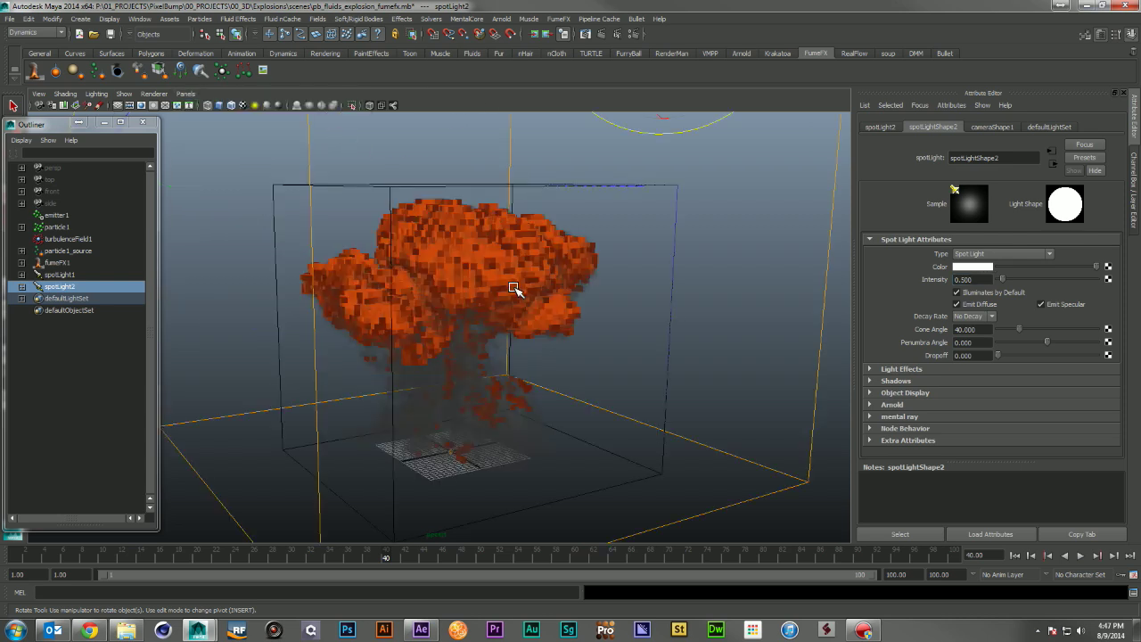
right_click_drag(576, 314, 338, 333, "alt")
left_click_drag(338, 334, 407, 339, "alt")
key("f")
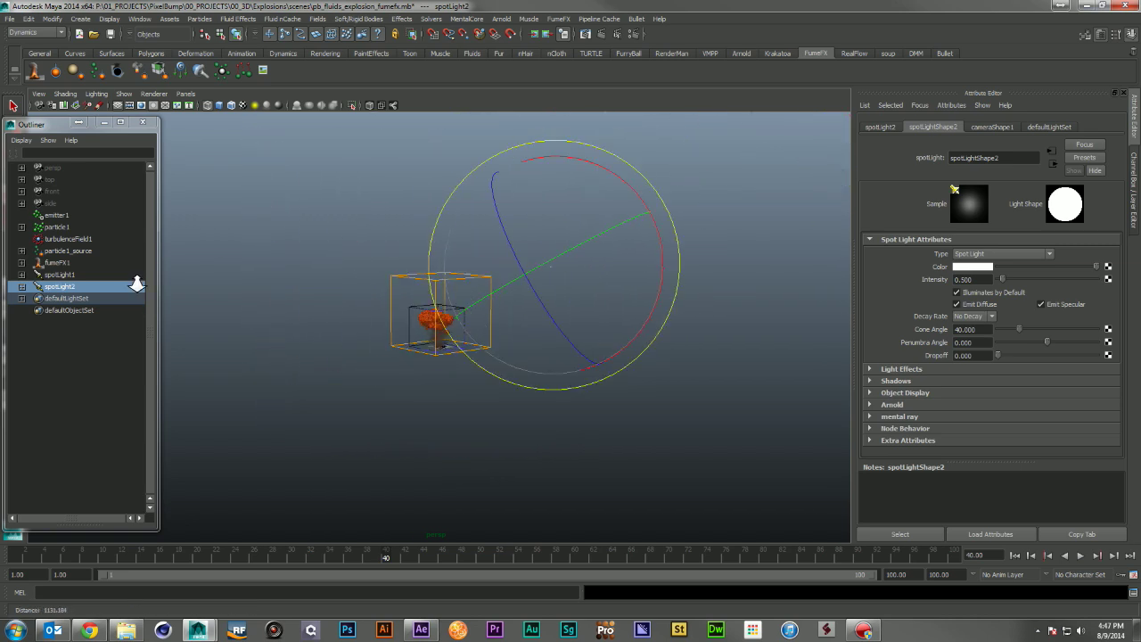
left_click_drag(228, 309, 400, 356, "alt")
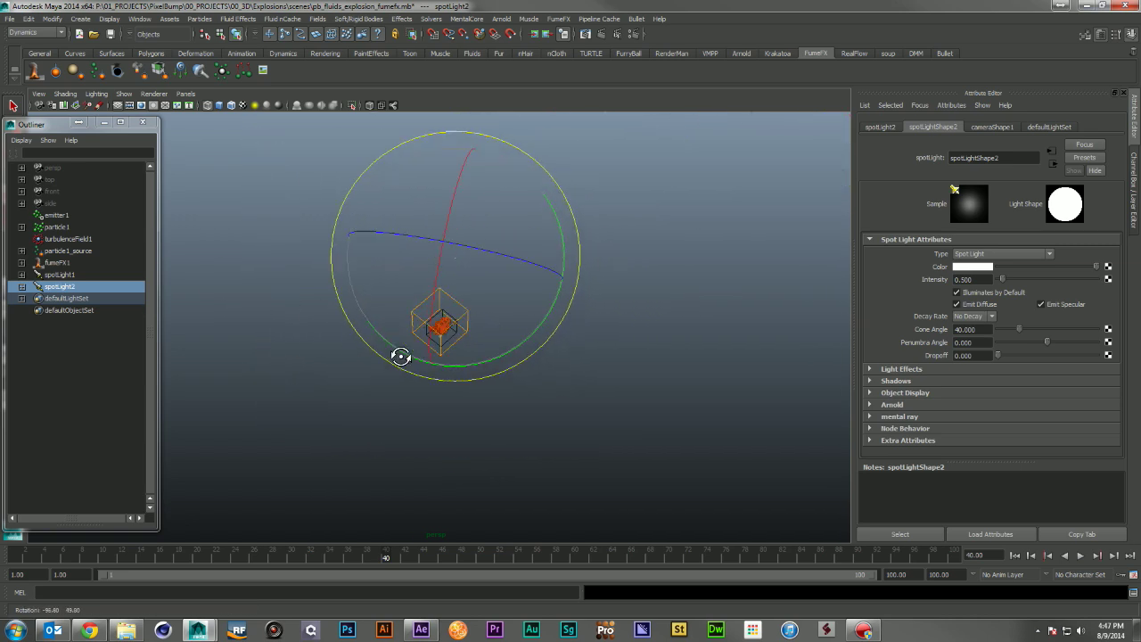
left_click(76, 275)
left_click(75, 286)
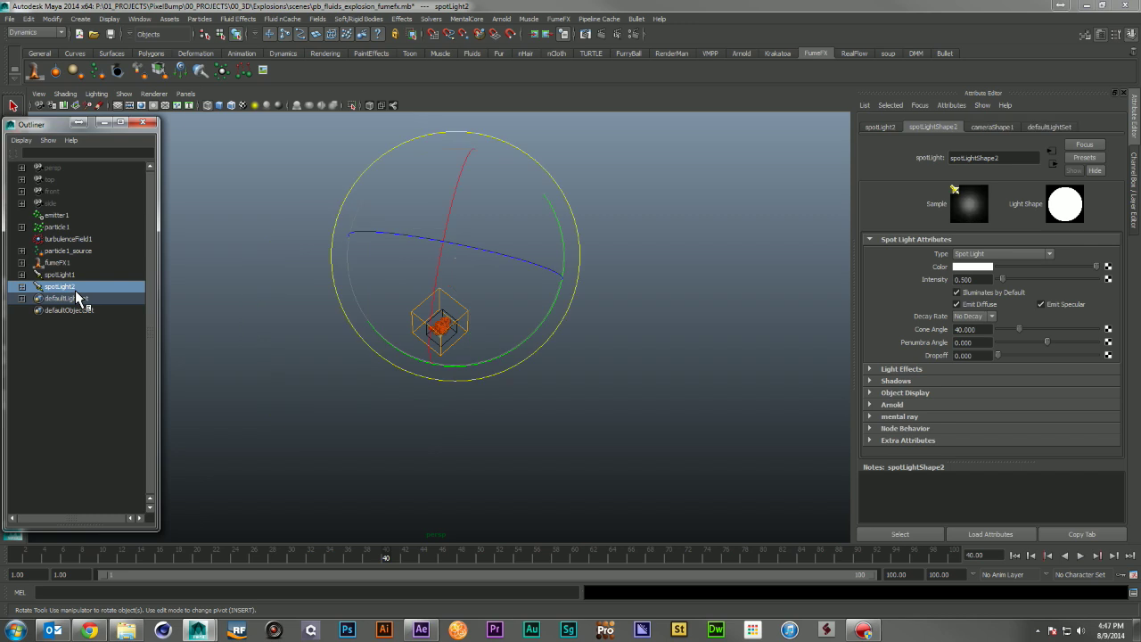
- Preview the explosion with the two spot lights in the FumeFX GPU Preview window
left_click_drag(194, 340, 374, 311, "alt")
right_click_drag(375, 311, 547, 339, "alt")
left_click_drag(547, 339, 593, 358, "alt")
right_click_drag(593, 358, 811, 410, "alt")
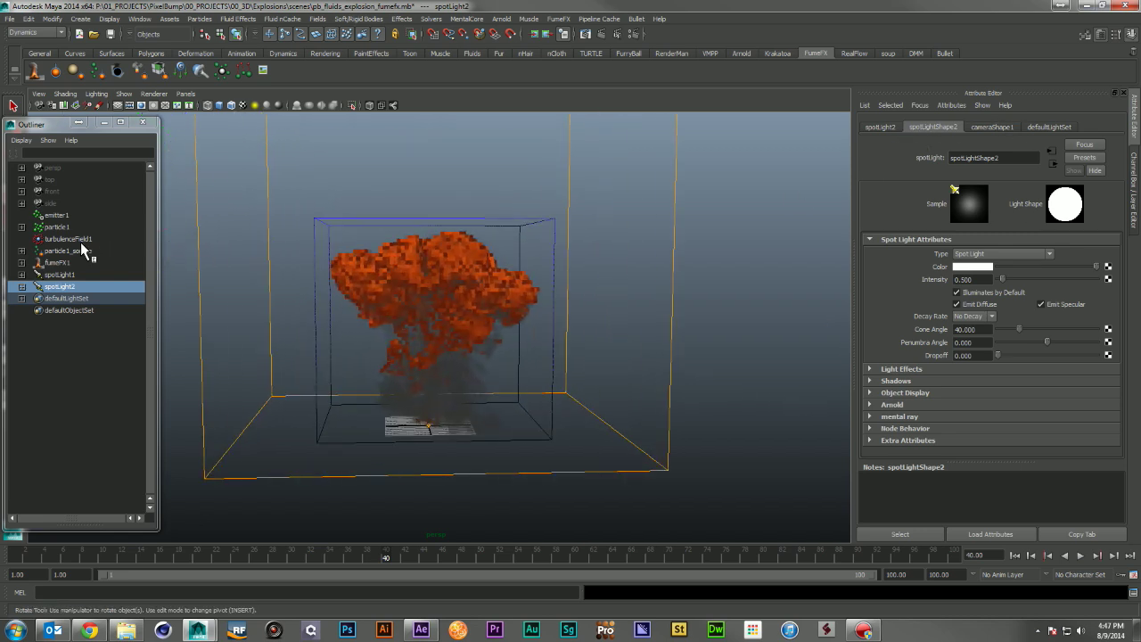
left_click(55, 263)
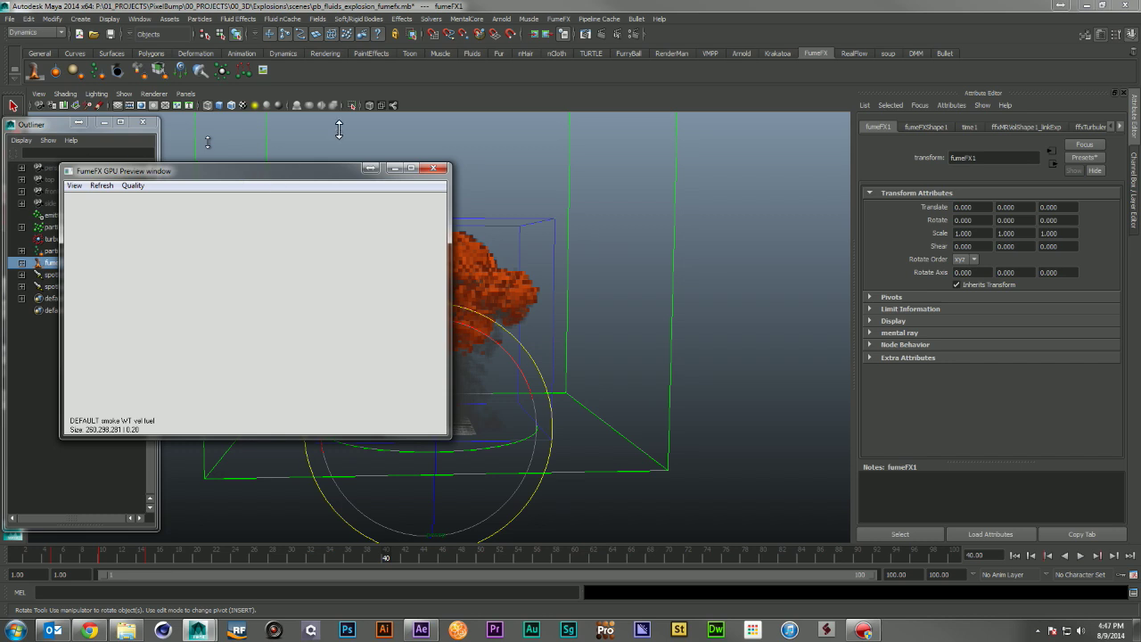
left_click_drag(282, 175, 662, 165)
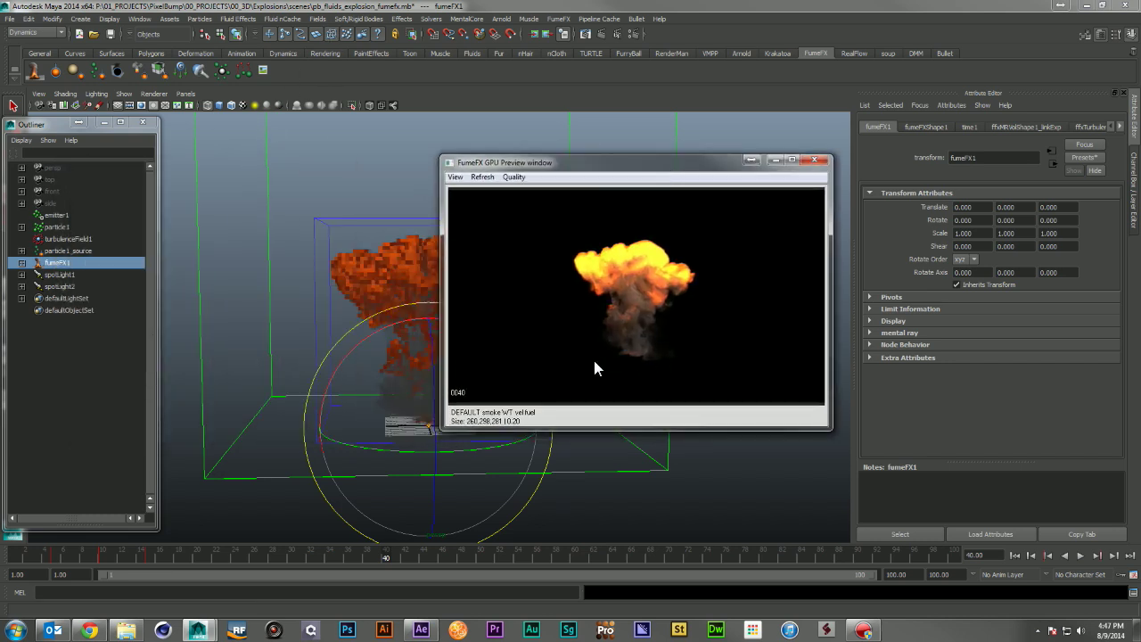
- Look through the first spot light and raise it to about 117 units high, aiming down at the explosion
left_click(59, 276)
left_click(155, 93)
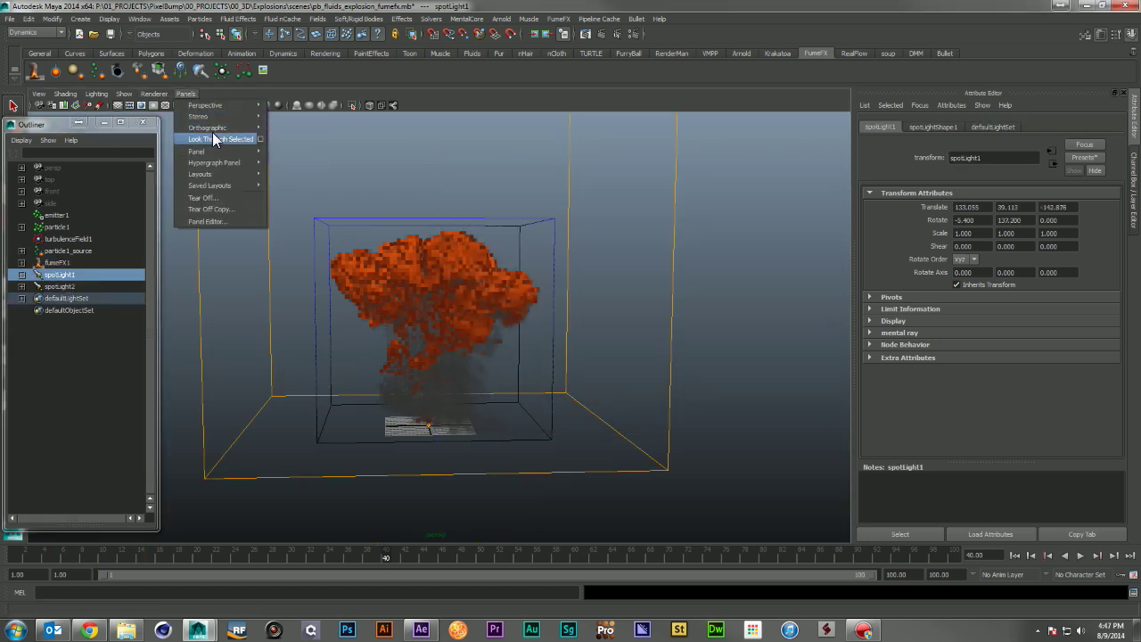
left_click(203, 145)
left_click_drag(507, 303, 496, 324, "alt")
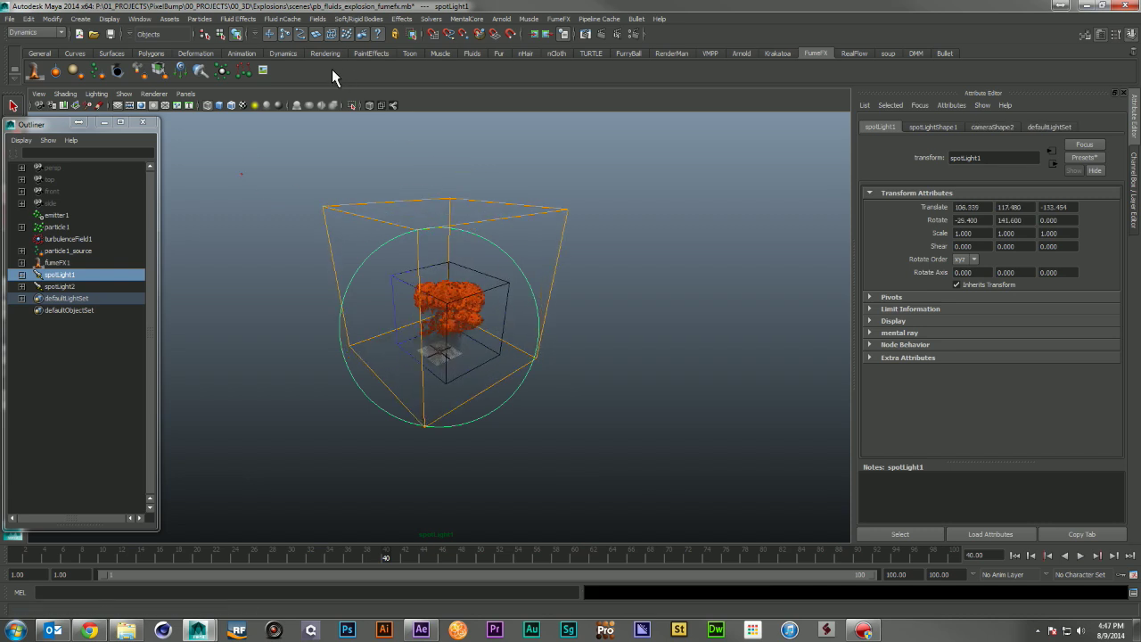
key("e")
- Reopen the FumeFX GPU preview, switch back to the perspective camera, and examine the relit explosion from a closer angle
left_click(57, 263)
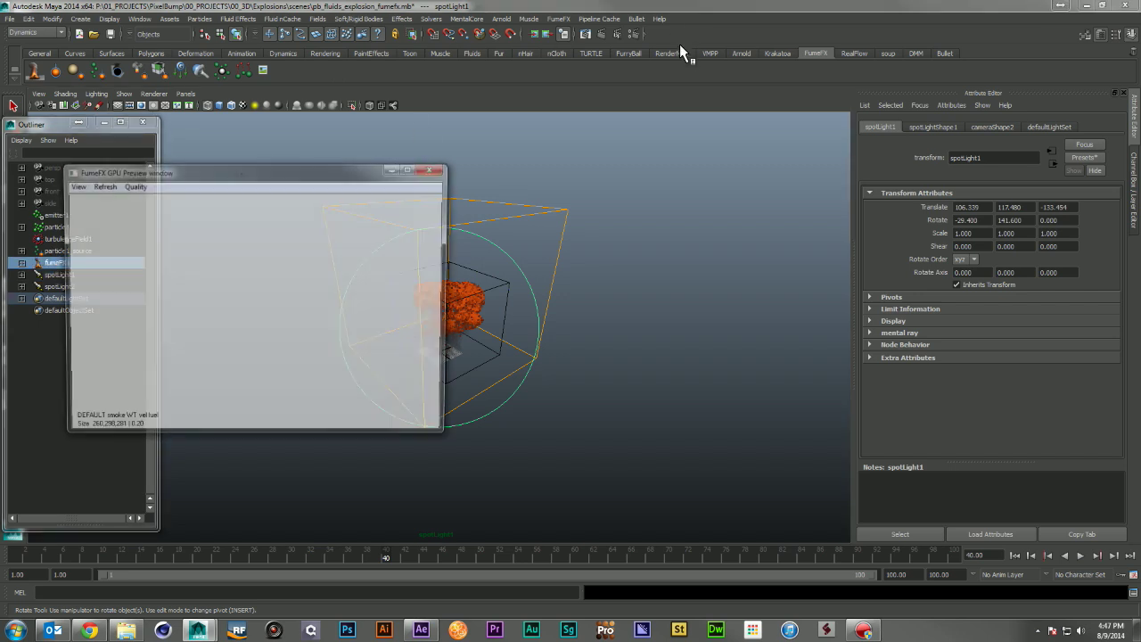
left_click_drag(258, 170, 589, 173)
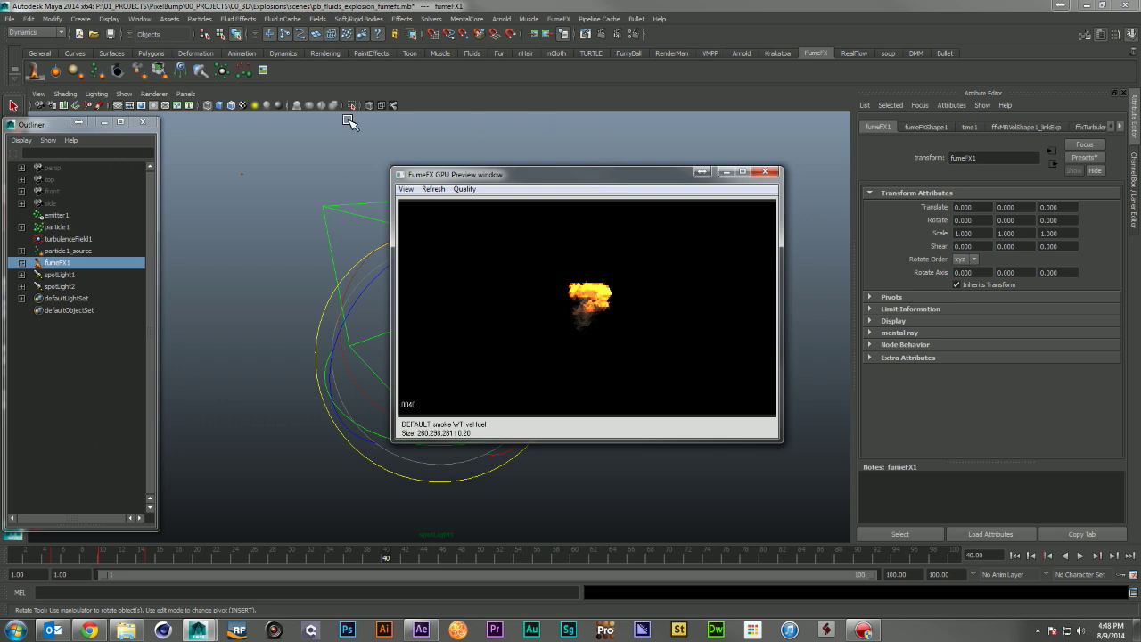
left_click(185, 93)
mouse_move(230, 103)
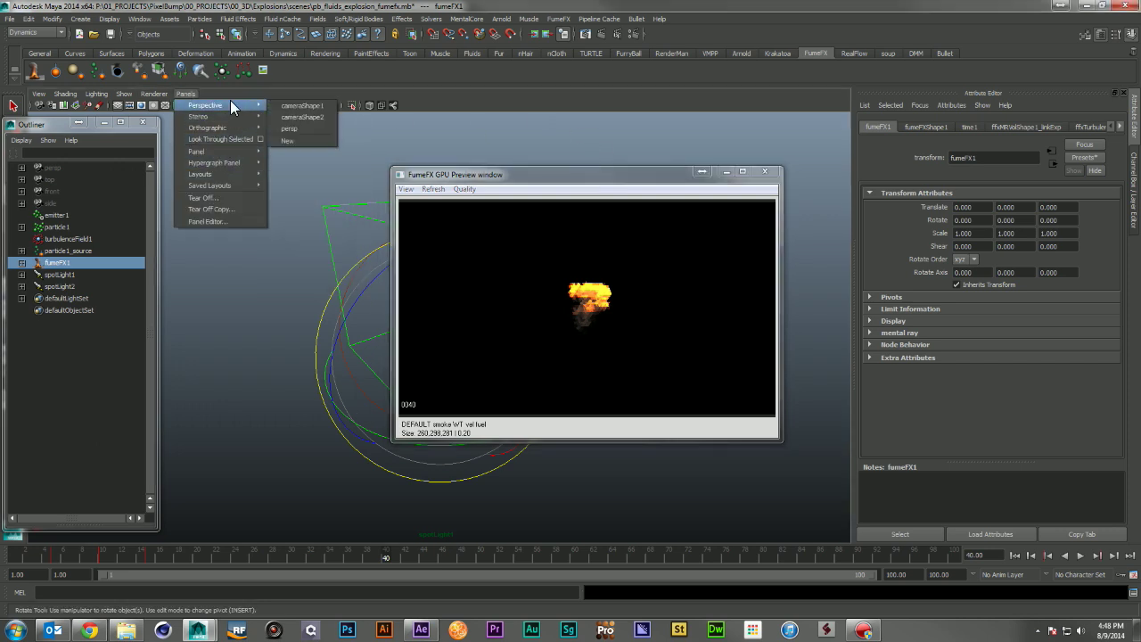
left_click(318, 126)
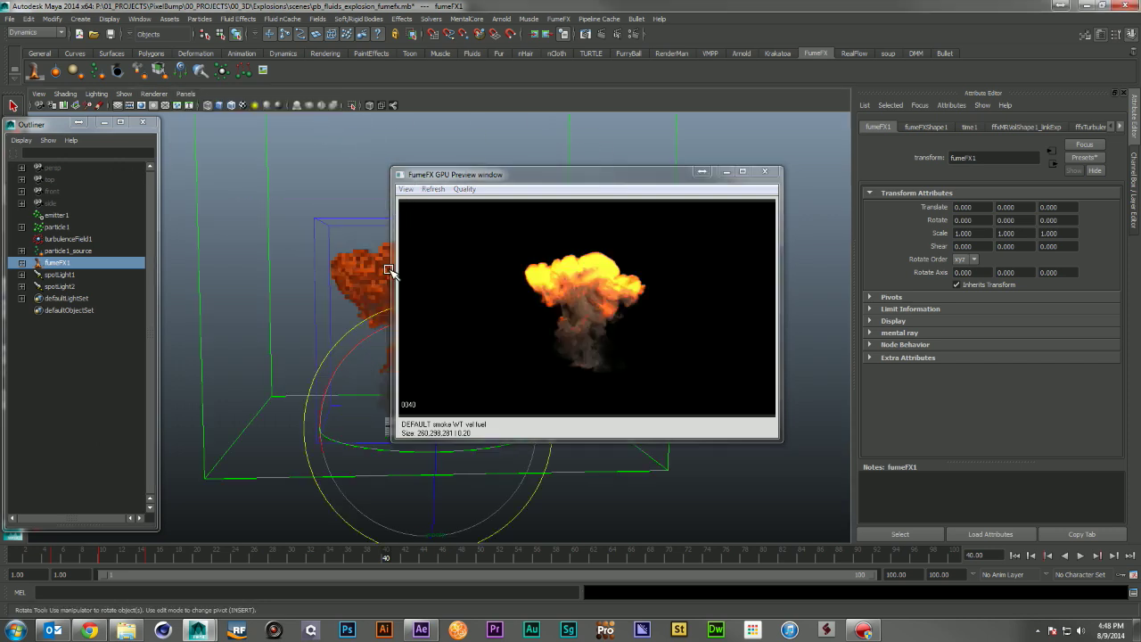
right_click_drag(340, 255, 410, 277, "alt")
left_click_drag(410, 277, 446, 288, "alt")
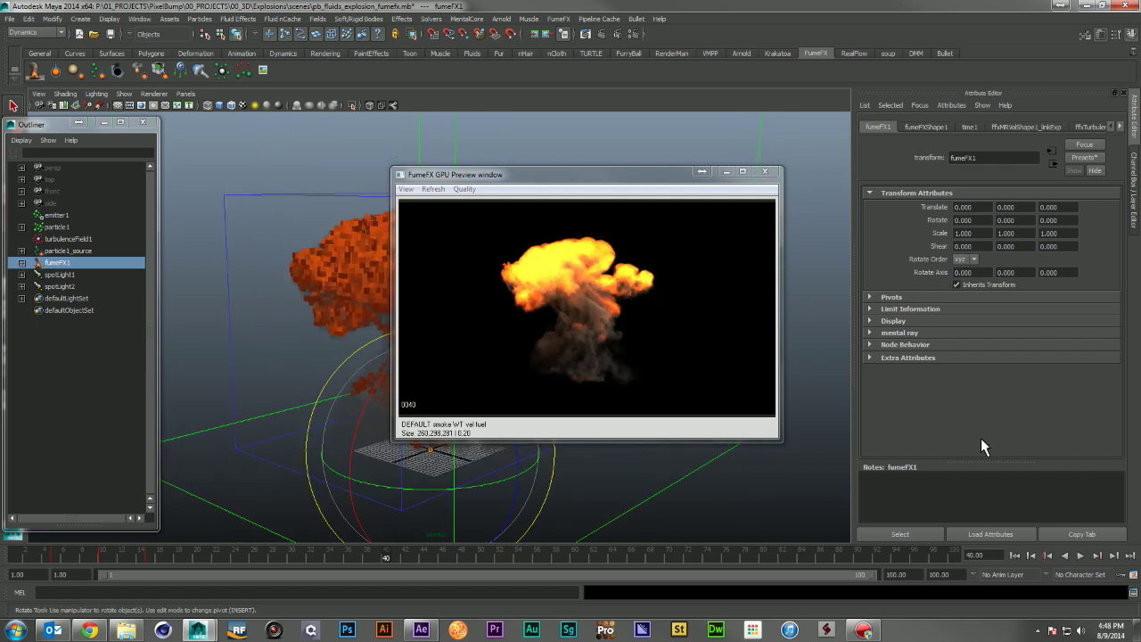
- Raise the end point of the fumeFX1 smoke opacity curve at position 1 to a value of 0.340
left_click(931, 129)
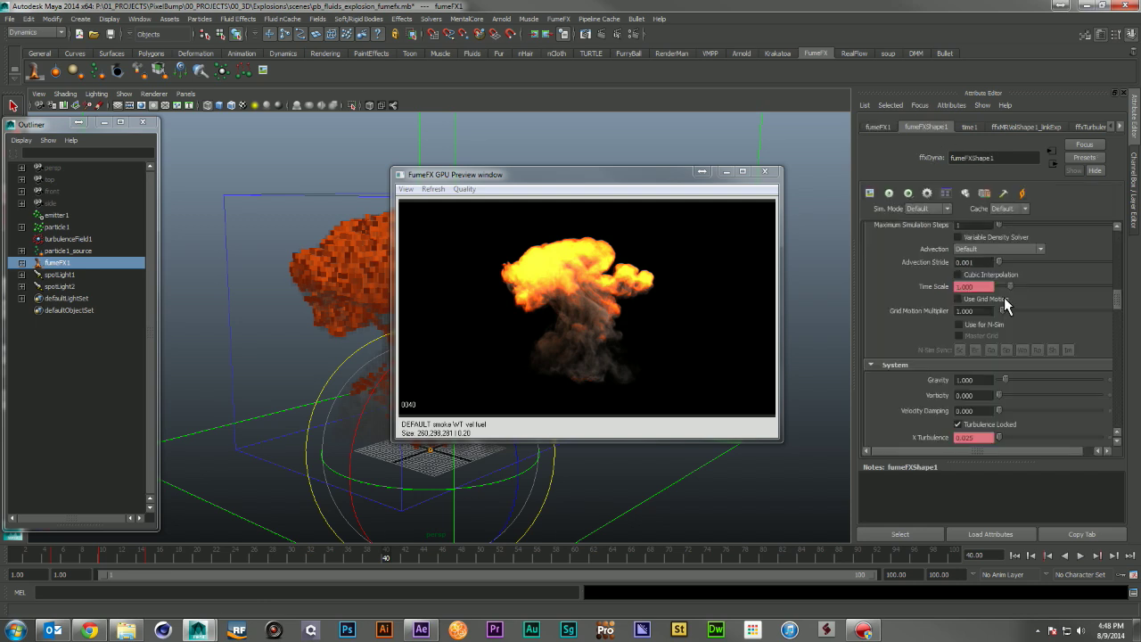
scroll(1030, 378, "down", 6)
scroll(1010, 347, "down", 10)
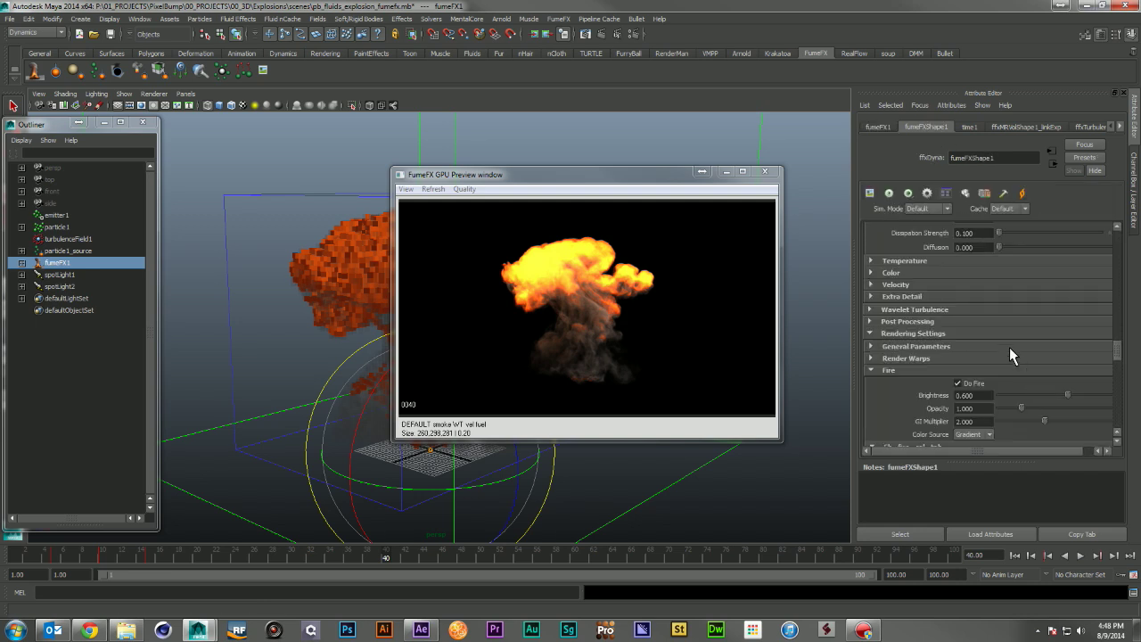
scroll(1006, 342, "down", 8)
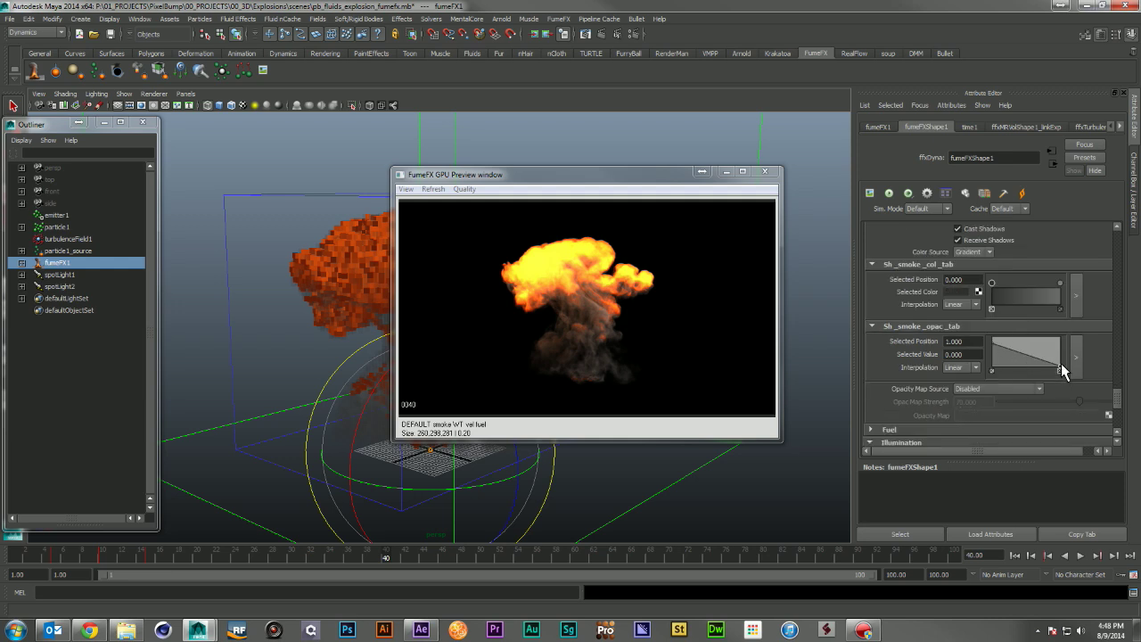
left_click(993, 343)
left_click_drag(991, 342, 992, 334)
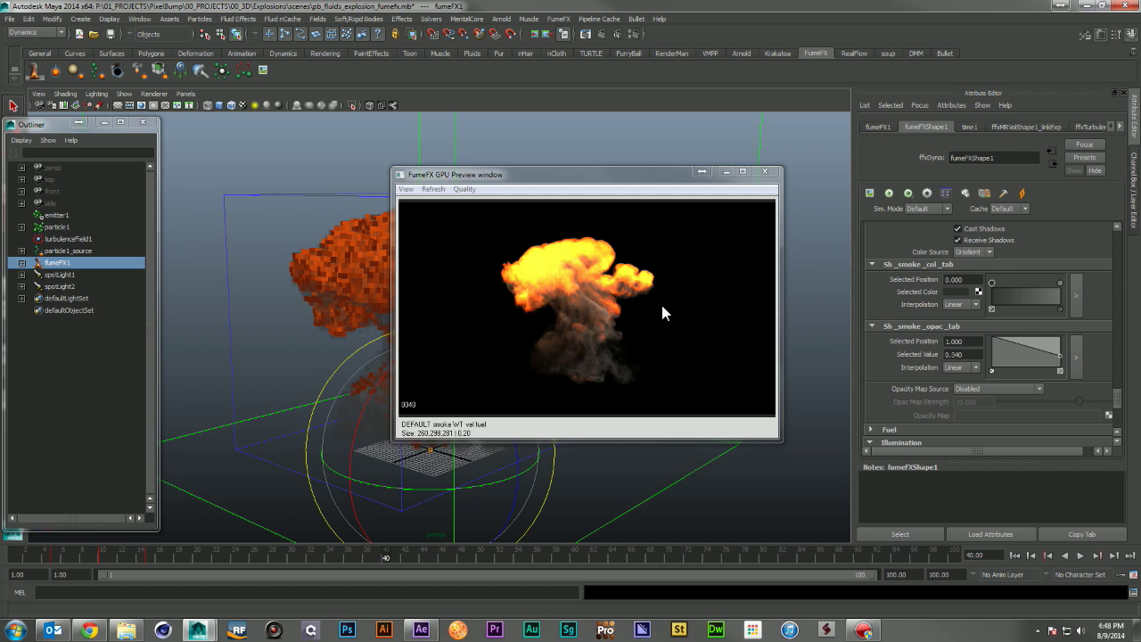
- Save the scene, render the current frame with mental ray, and close the Render View
key("ctrl+s")
left_click(603, 33)
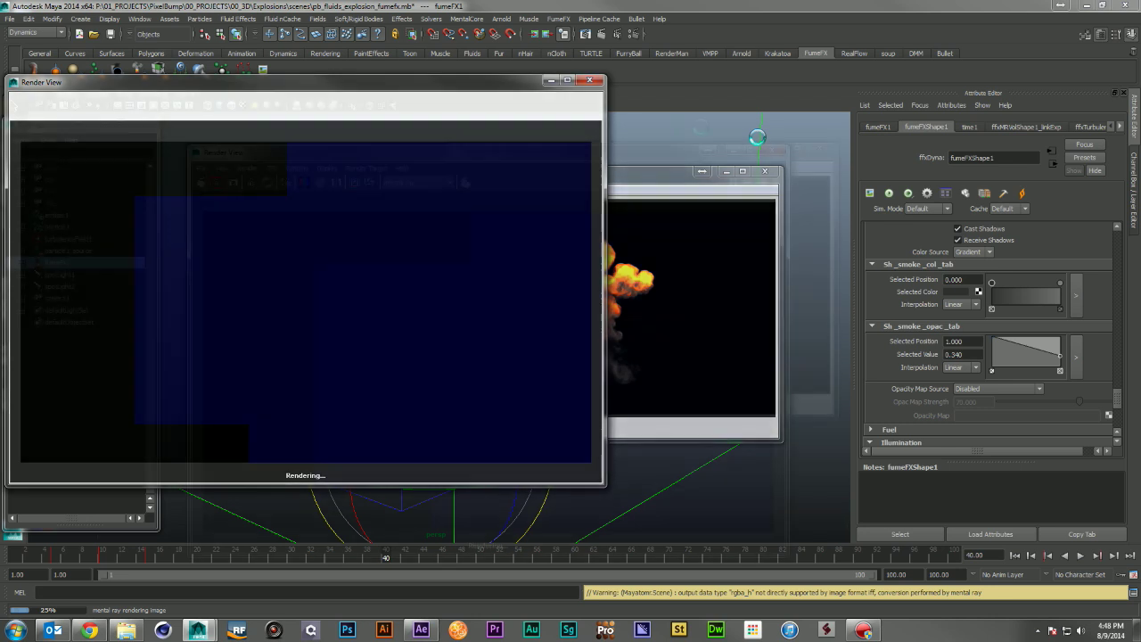
left_click(776, 150)
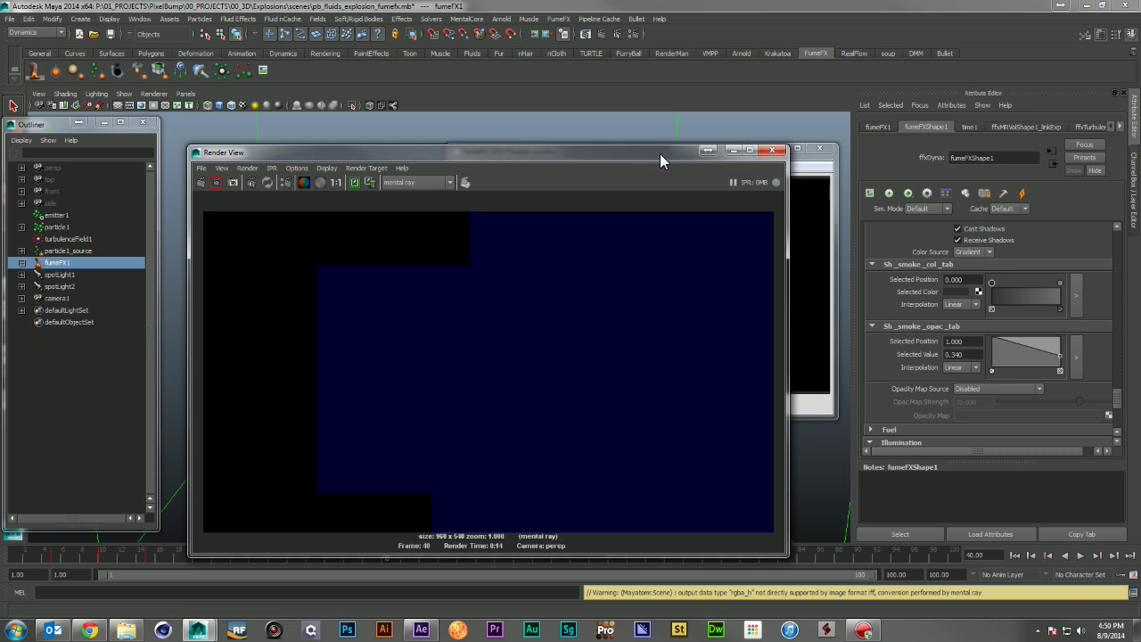
left_click(768, 152)
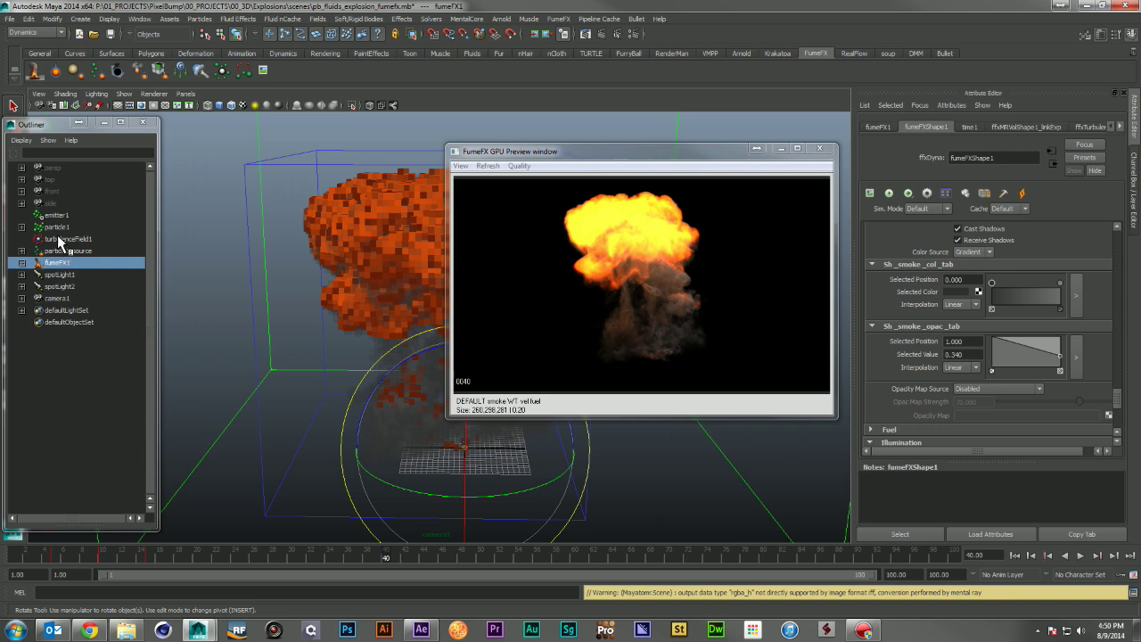
- Link spotLight1 and spotLight2 to fumeFX1 in the FumeFX Relationship Manager
left_click(946, 193)
left_click(623, 290)
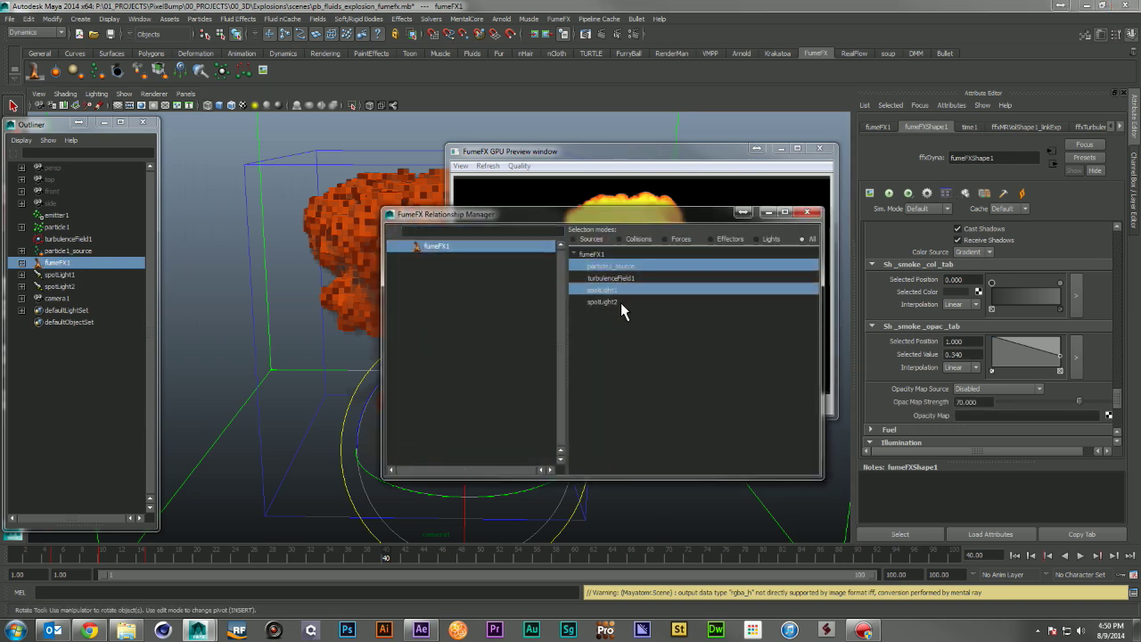
left_click(631, 300)
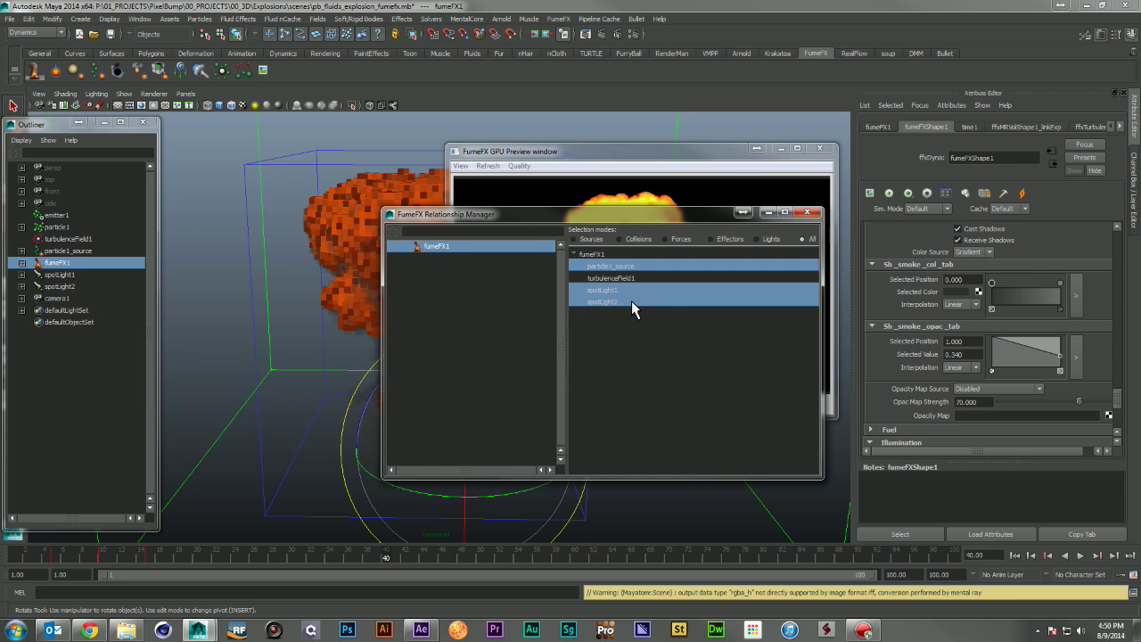
left_click(807, 212)
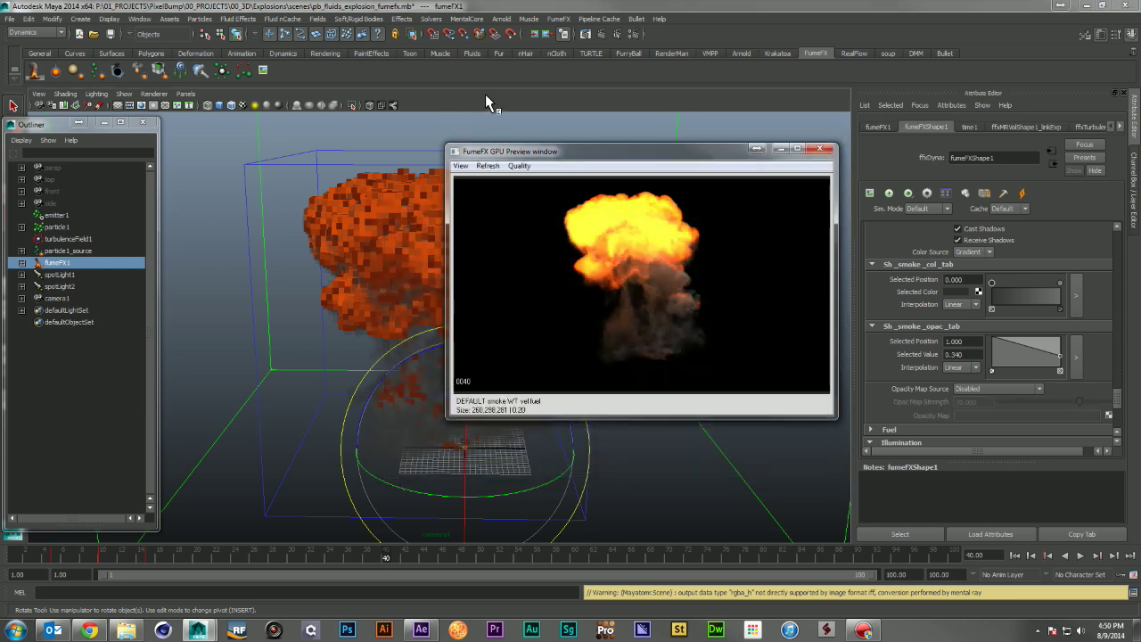
- Render frame 40 through camera1 with mental ray, examine the lit explosion, and close the Render View
left_click(604, 32)
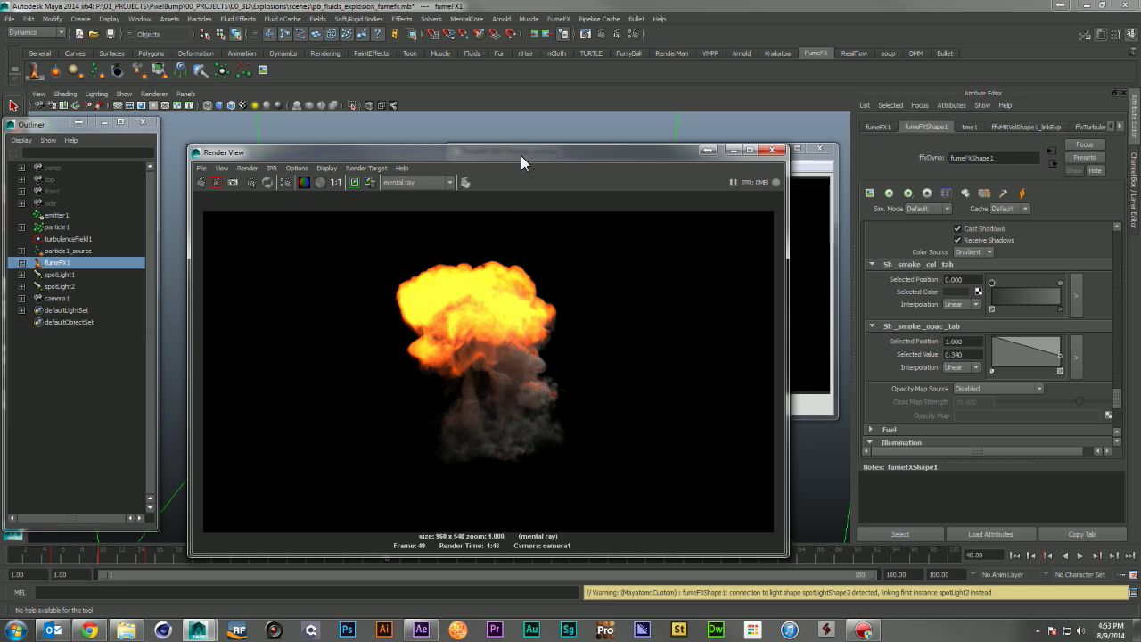
left_click_drag(521, 153, 885, 158)
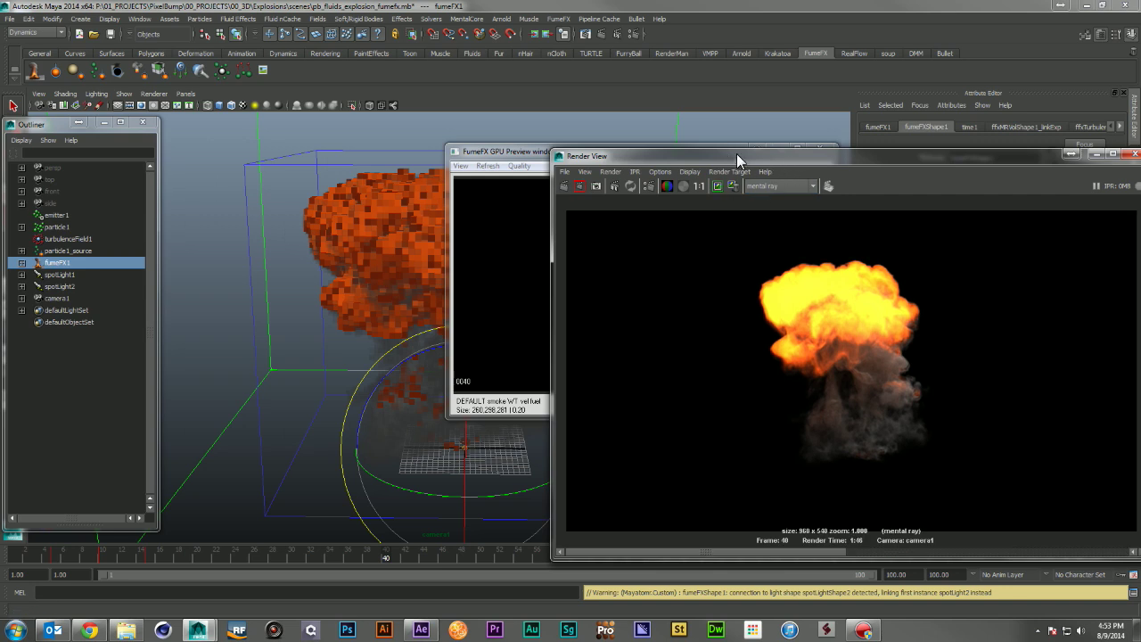
left_click(1134, 153)
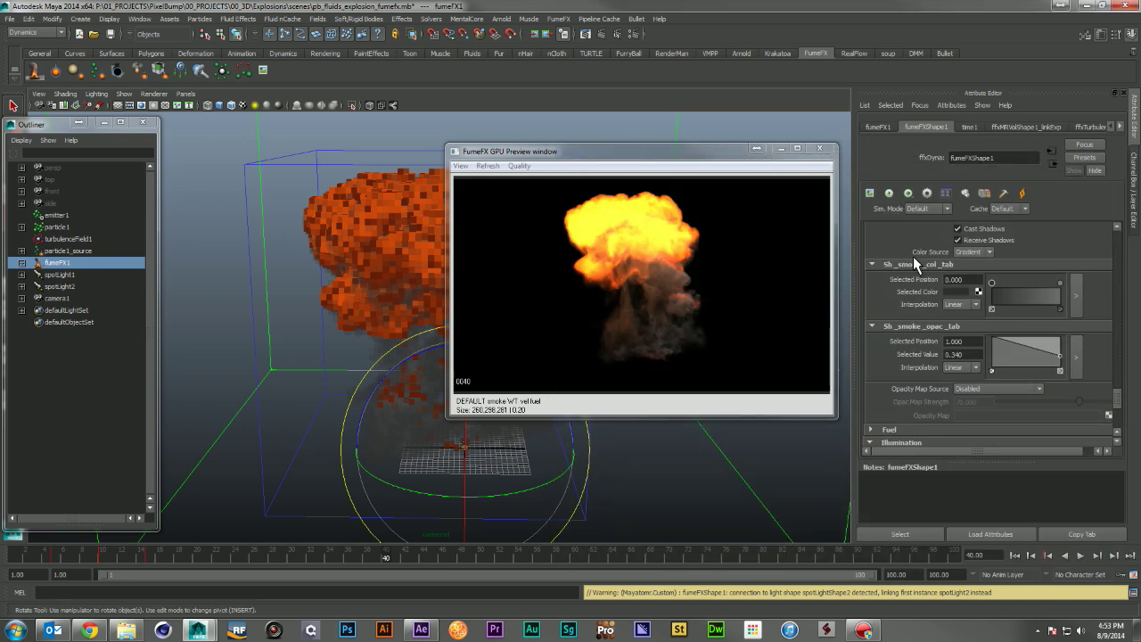
- From frame 1, review fumeFX1's General and System simulation settings and try running the simulation
left_click(1015, 556)
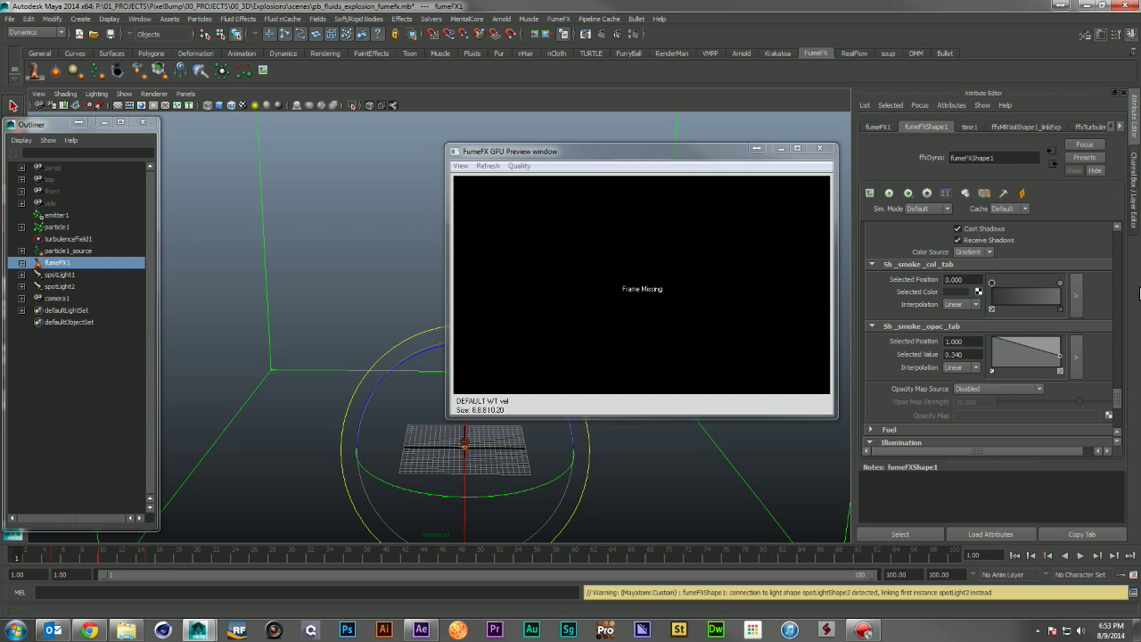
scroll(1107, 295, "up", 10)
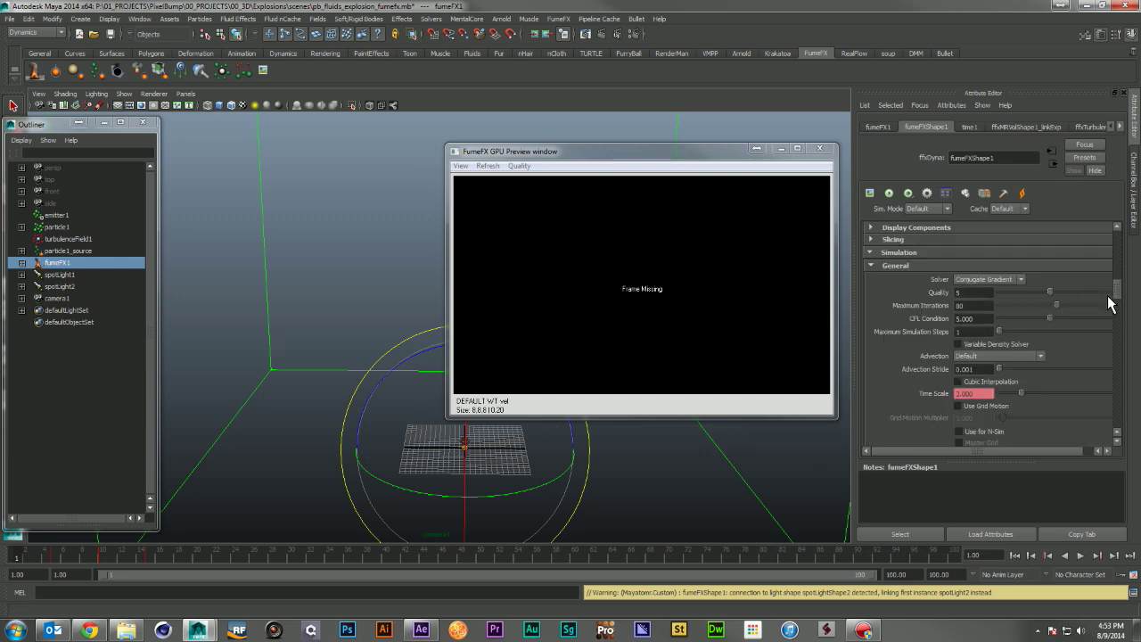
scroll(1109, 303, "down", 5)
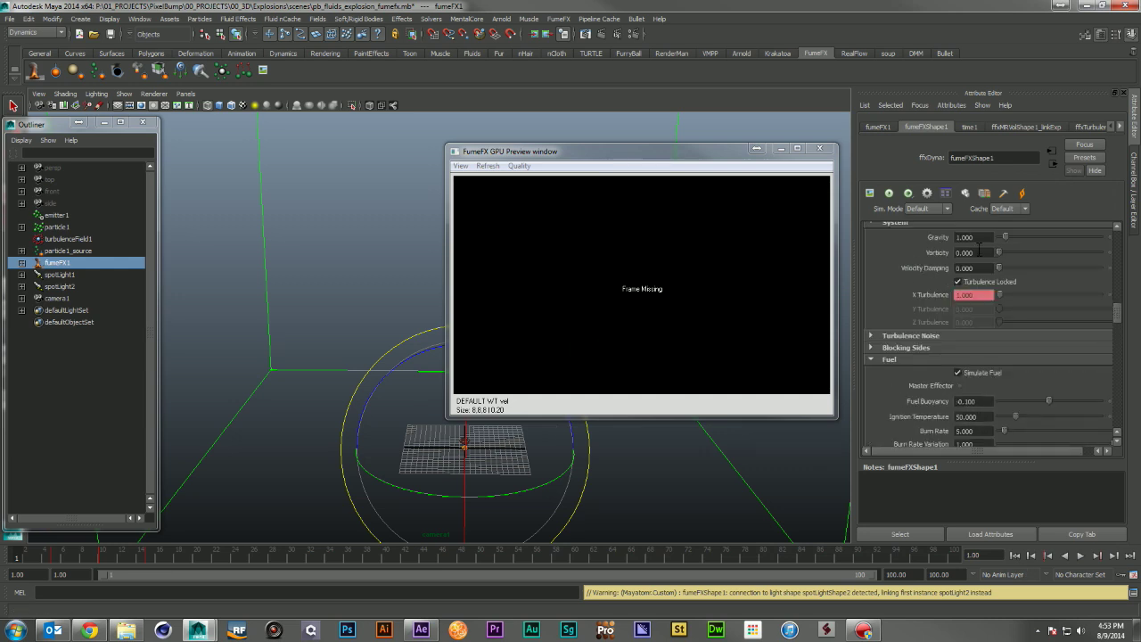
scroll(990, 286, "down", 3)
scroll(994, 306, "up", 7)
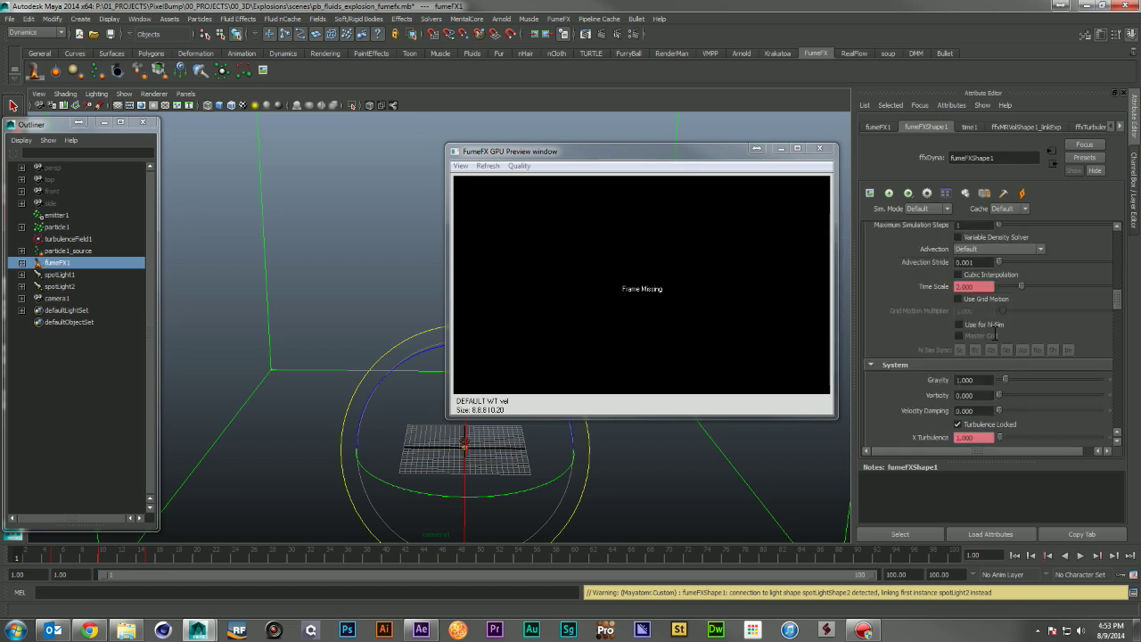
scroll(988, 333, "up", 2)
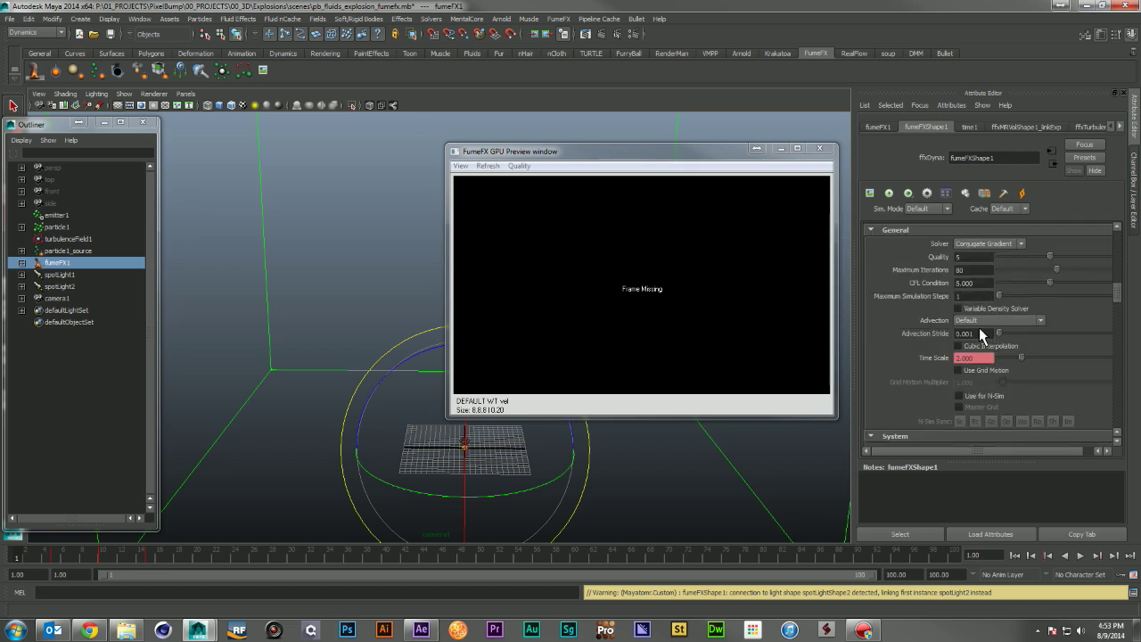
left_click(683, 168)
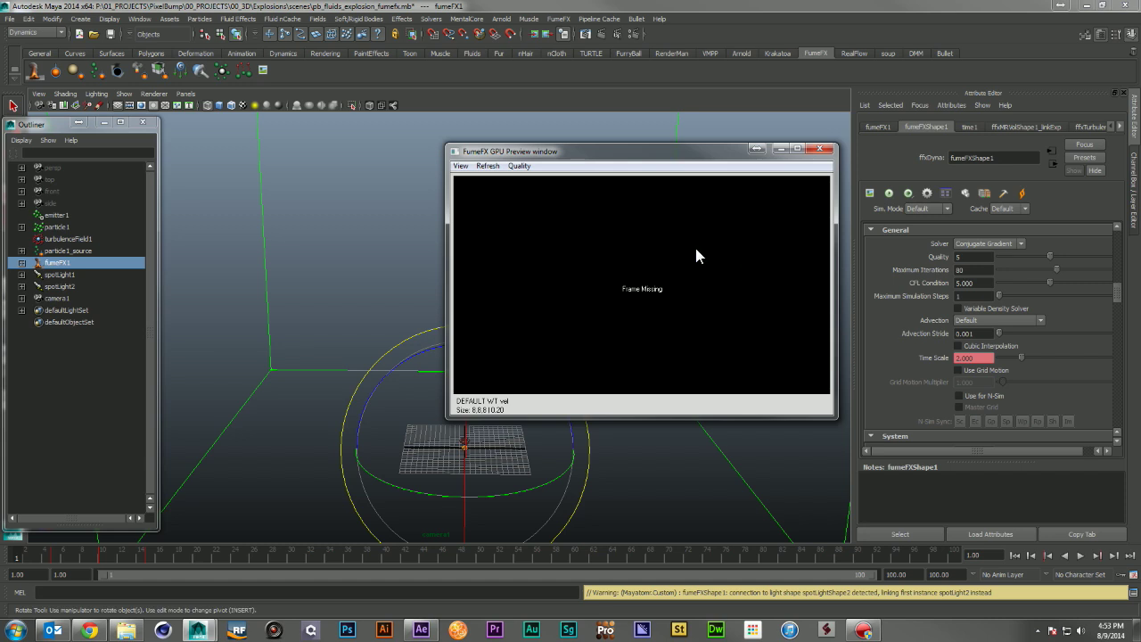
left_click(908, 194)
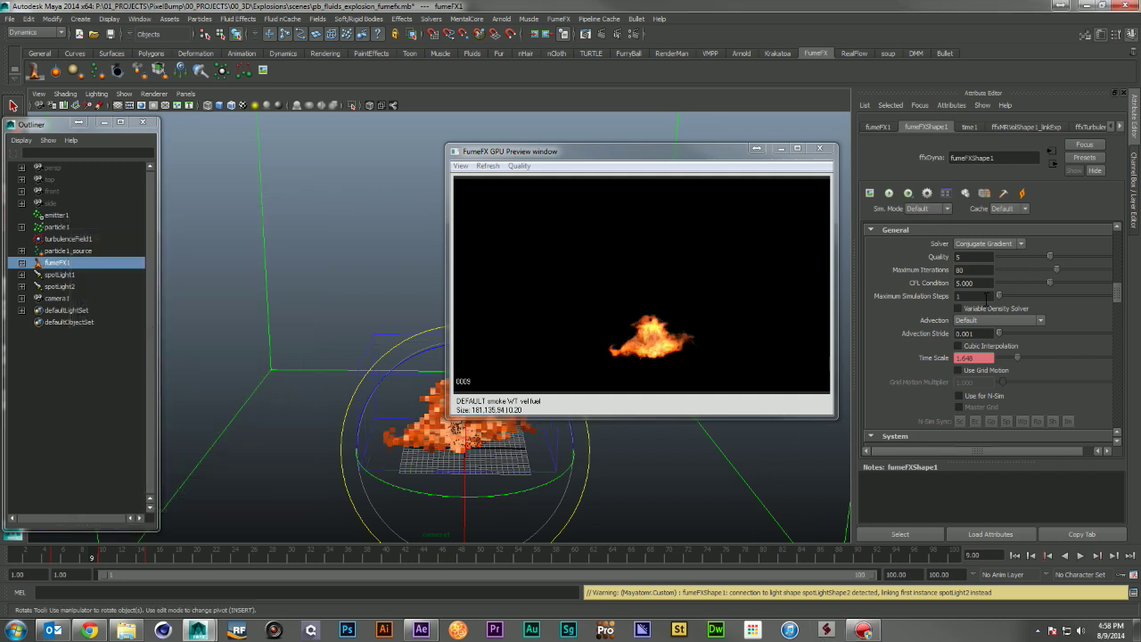
- Set the fumeFXShape1 Vorticity to 0.2 and the Advection Stride to 0.2
scroll(989, 303, "down", 2)
left_click(968, 396)
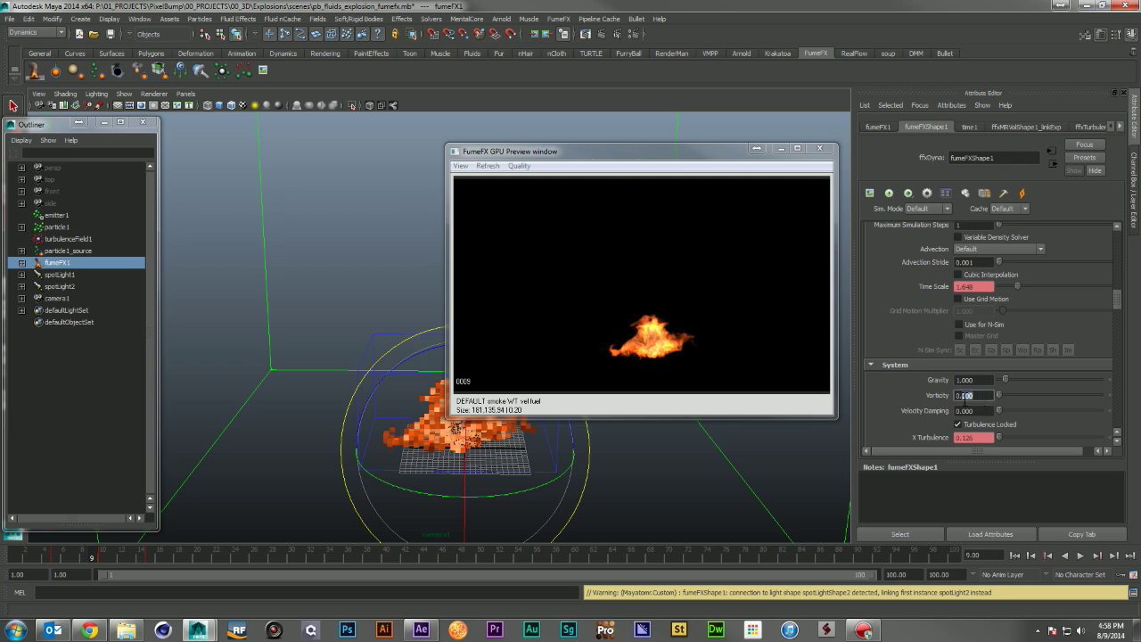
type("0.2")
left_click(977, 262)
type("0.2")
key("Return")
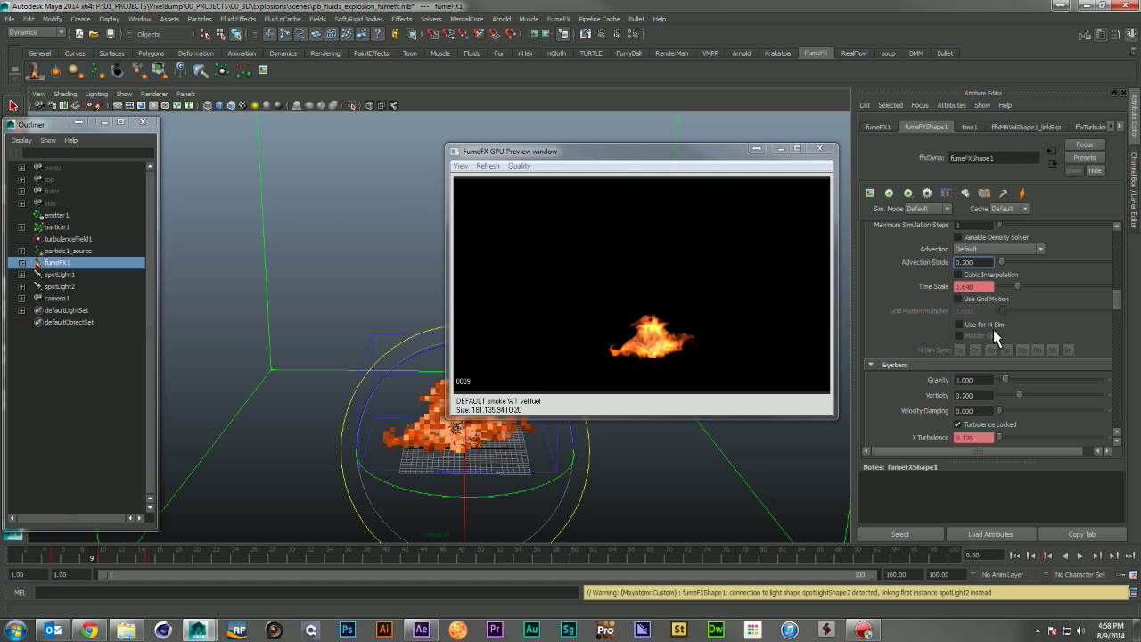
- Resimulate the explosion from frame 1, stop at frame 40, and render that frame through camera1
left_click(1016, 556)
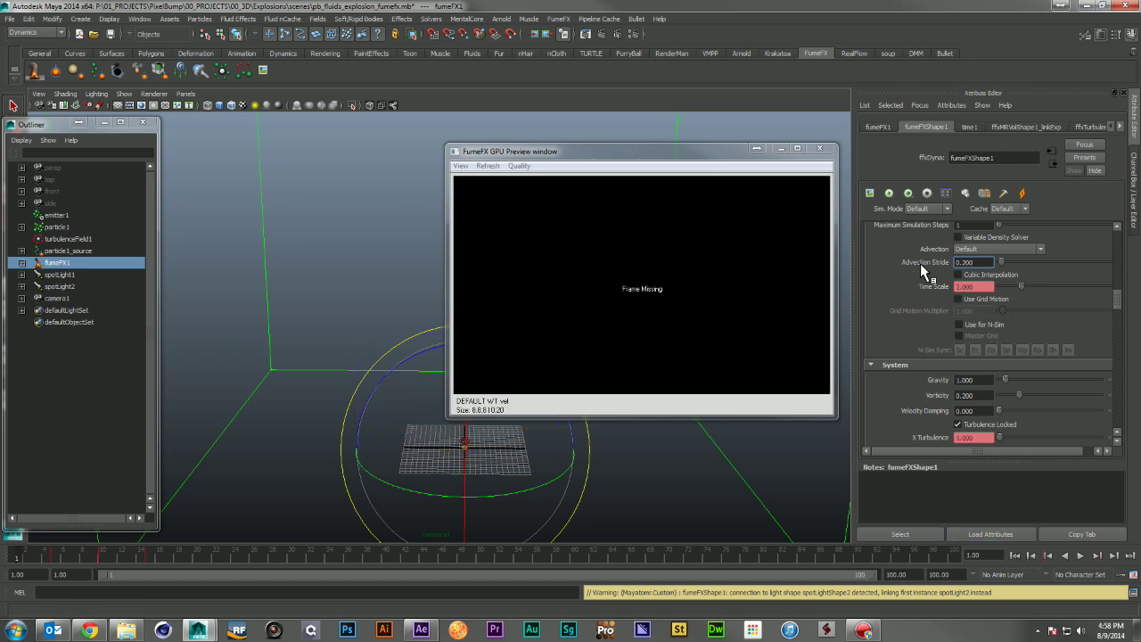
left_click(891, 193)
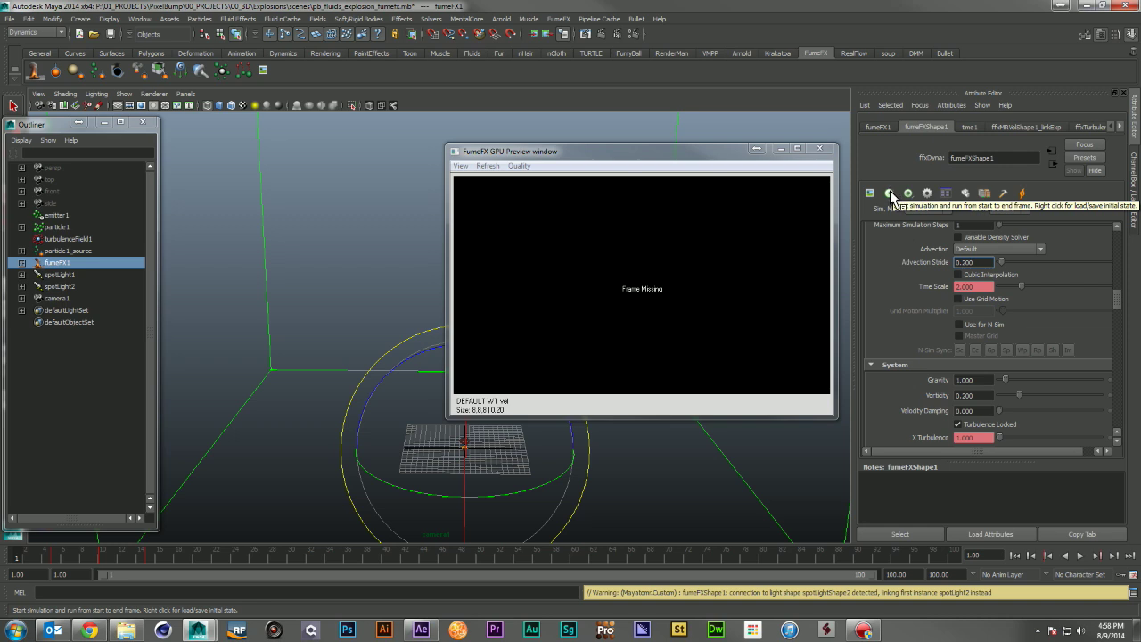
left_click(891, 194)
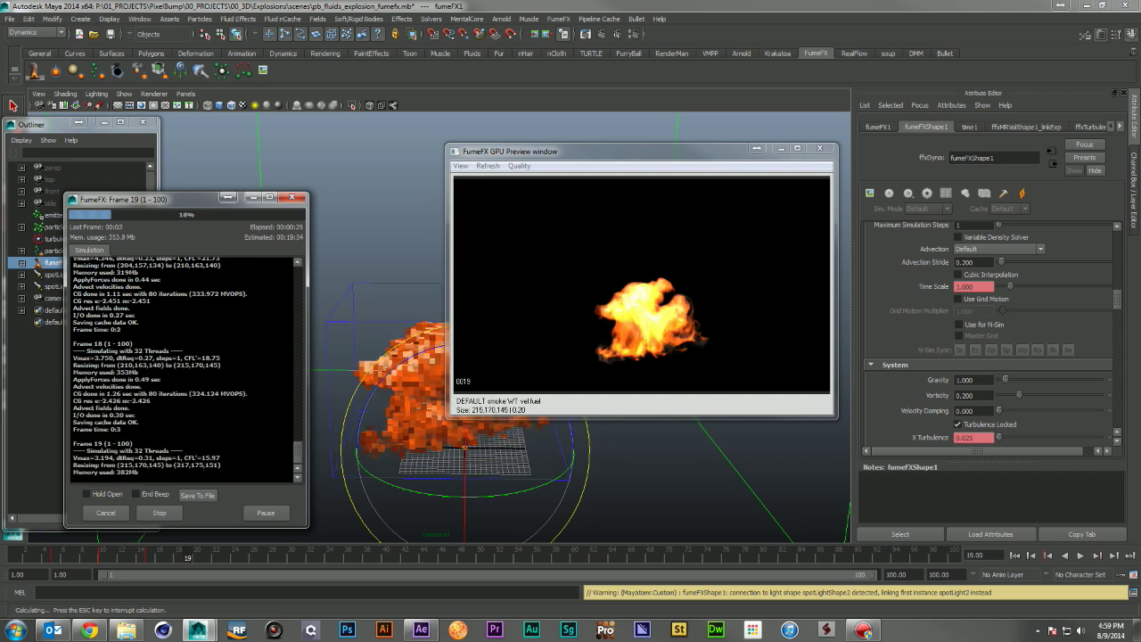
key("Escape")
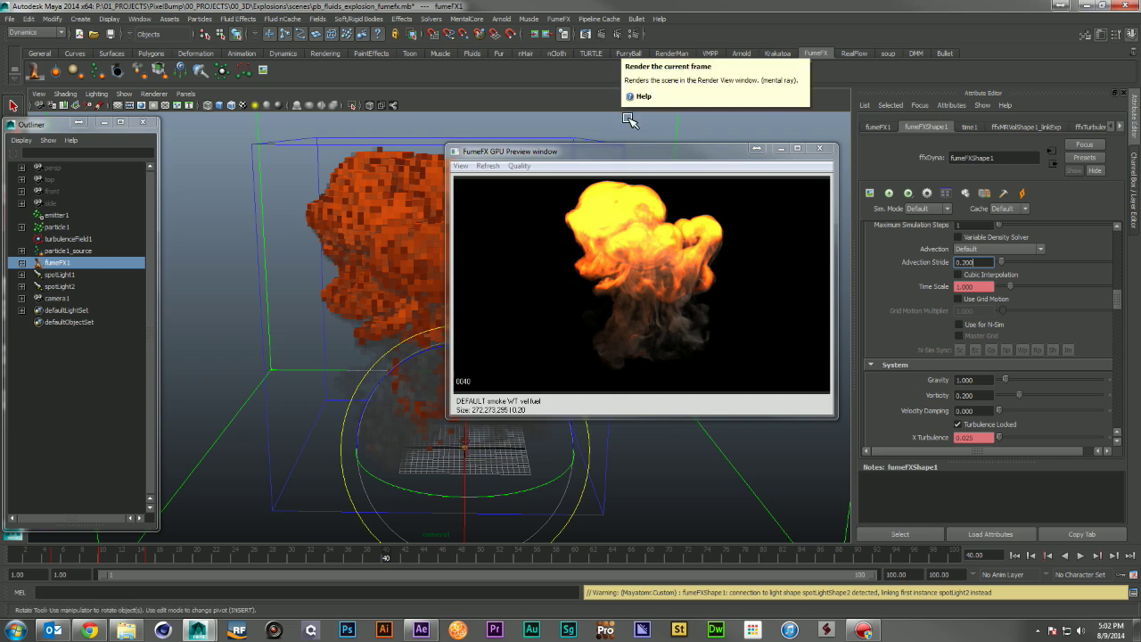
left_click(633, 151)
left_click(601, 34)
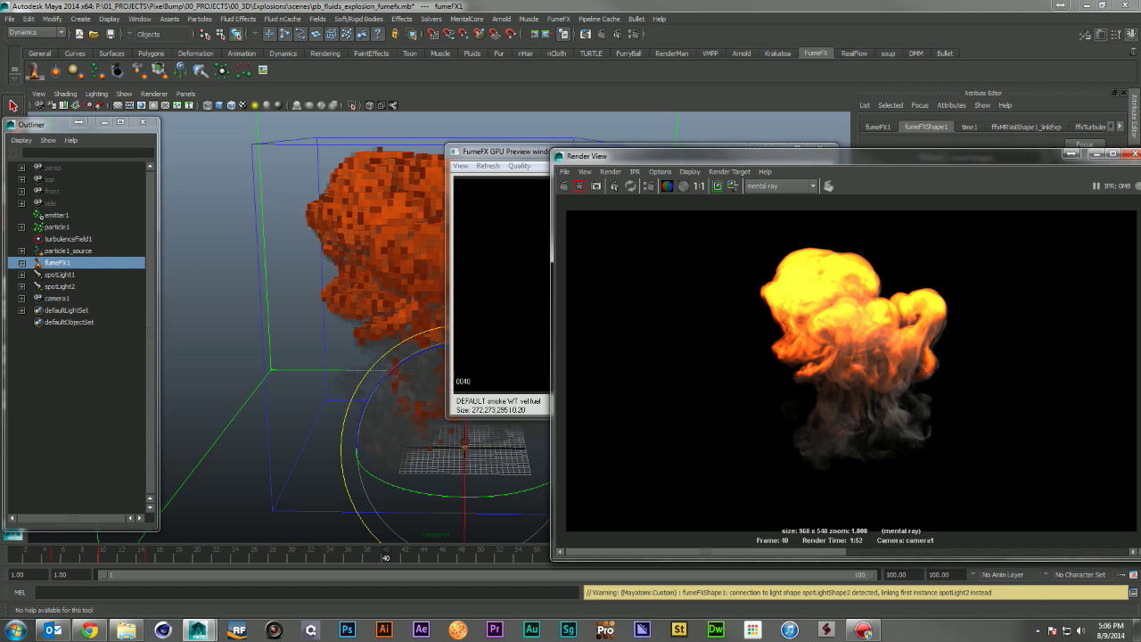
- Switch to Chrome and compare the new render with the FumeFX Study - Advection Stride & Vorticity chart
key("alt+Tab")
left_click_drag(655, 36, 406, 27)
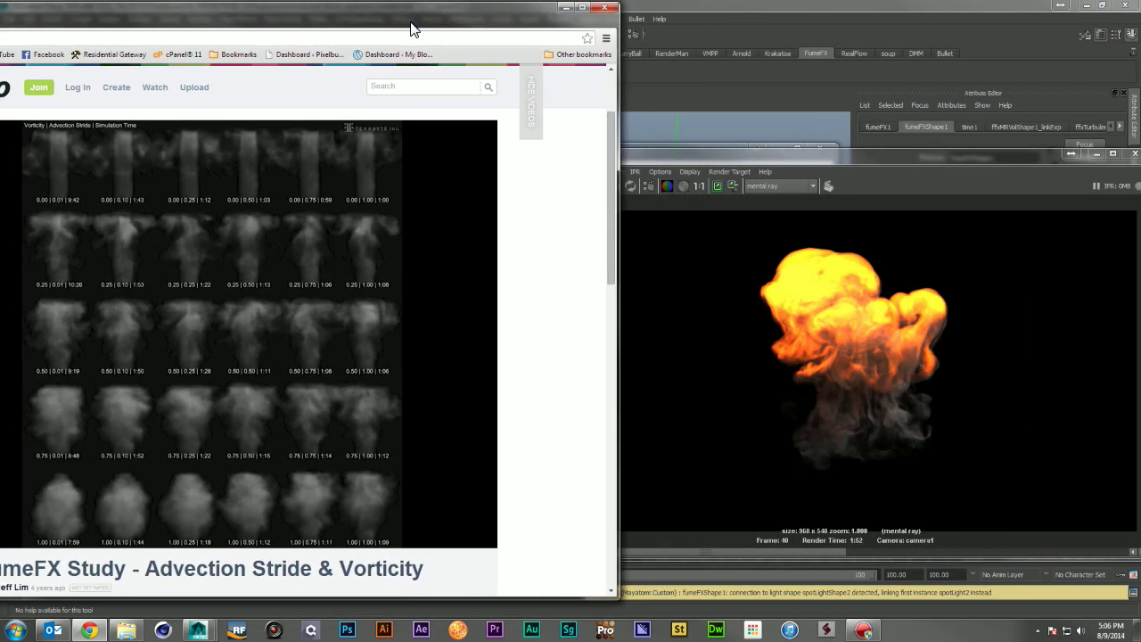
left_click(783, 161)
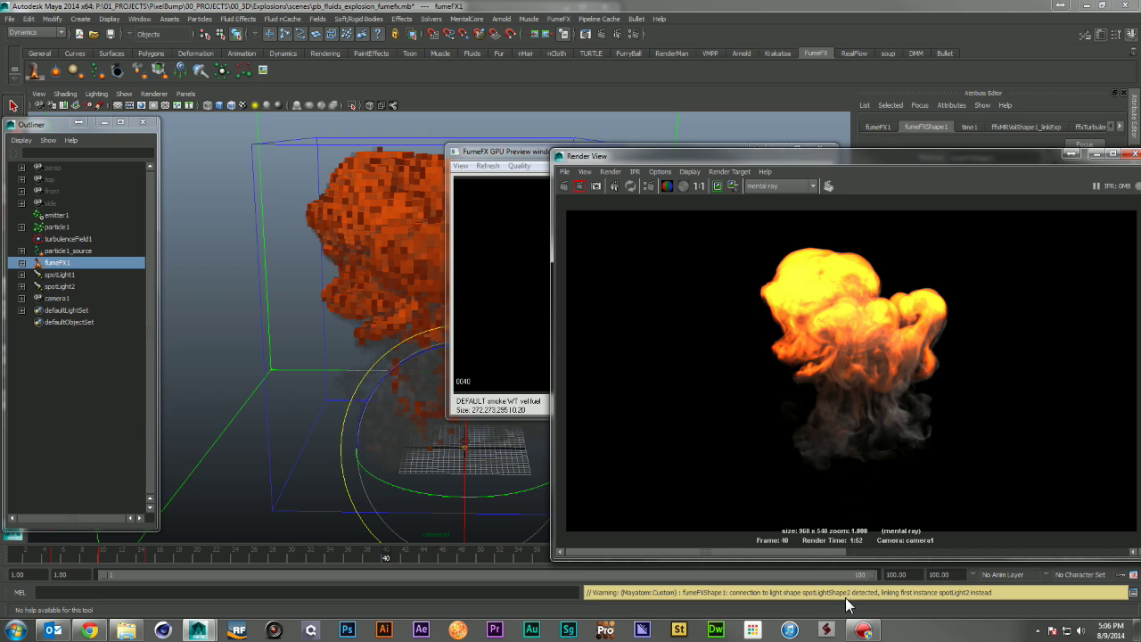
left_click(89, 630)
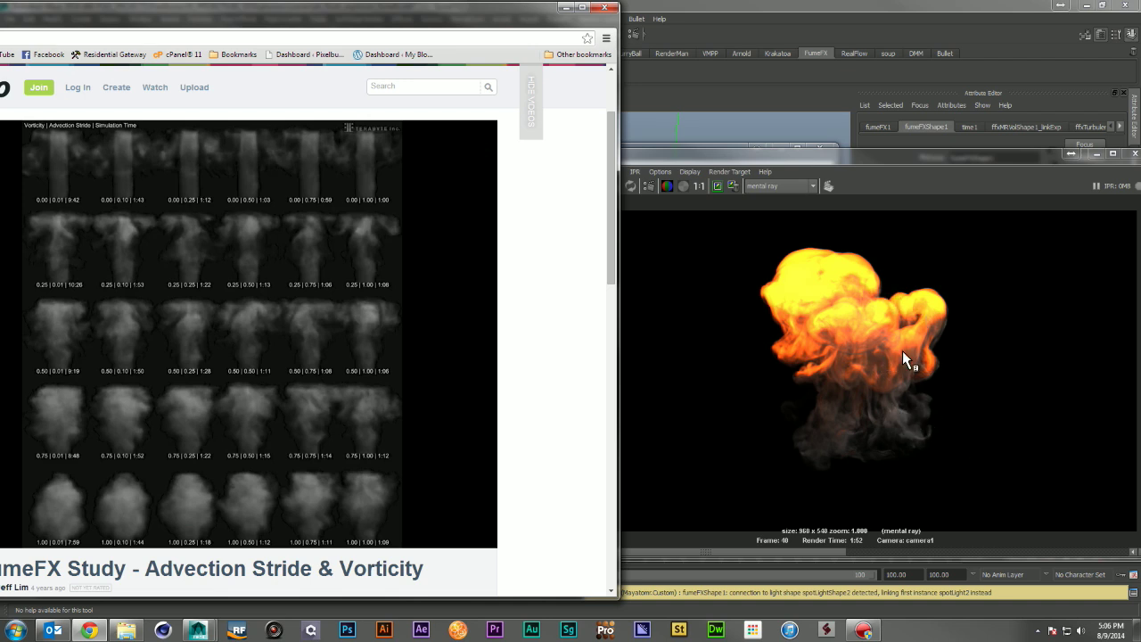
left_click(878, 159)
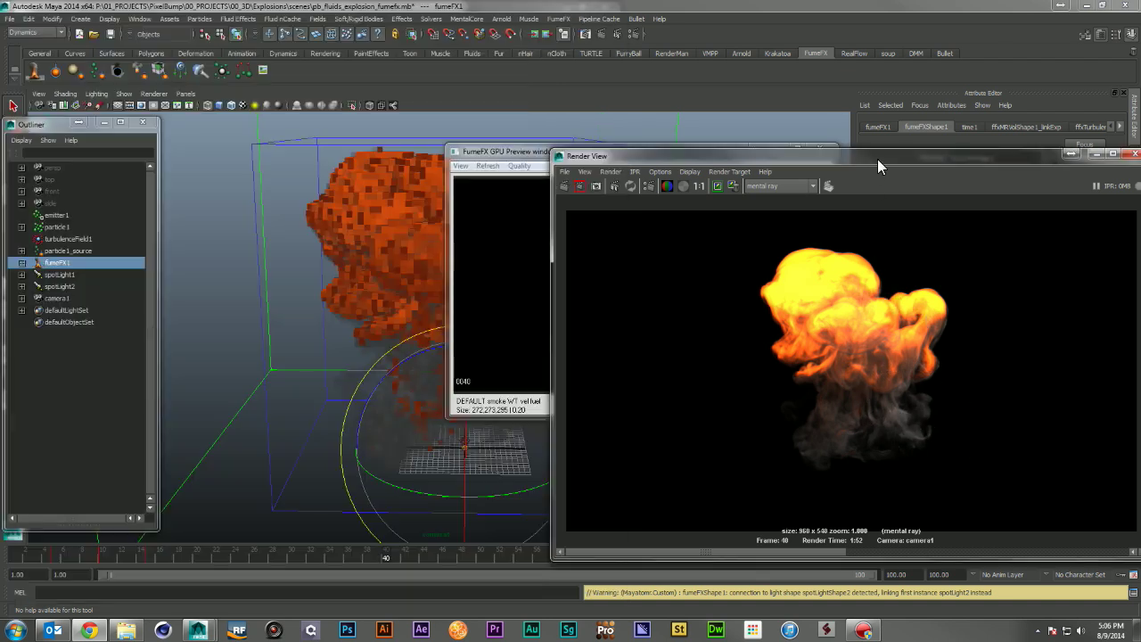
- Show the previous stored render and compare it with the vorticity study chart in Chrome, returning to Maya
left_click(868, 549)
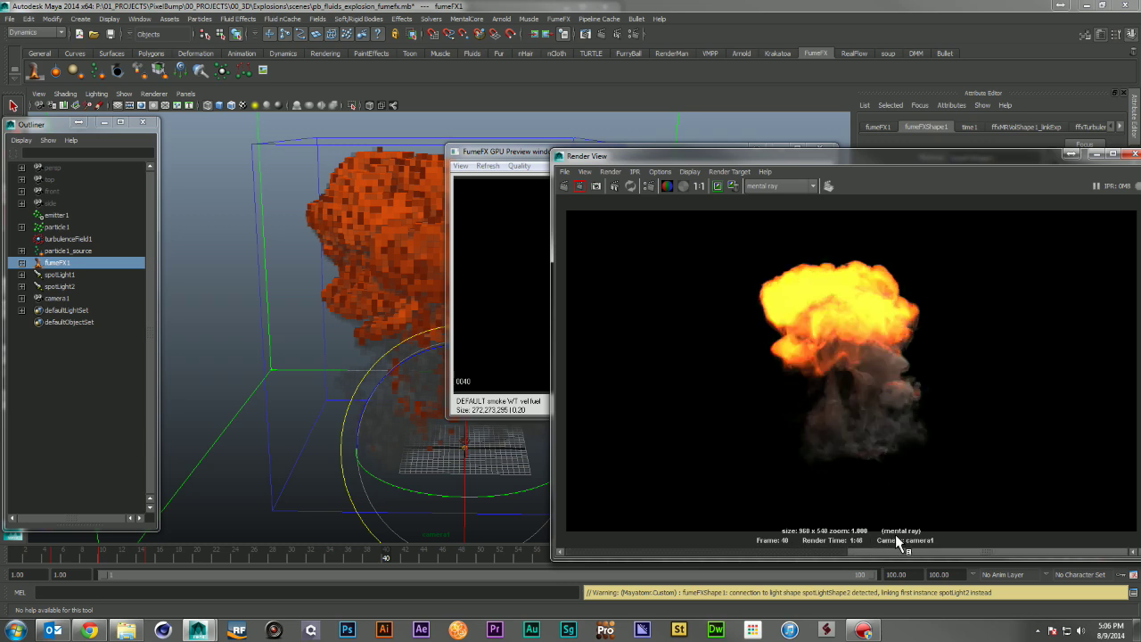
left_click(103, 630)
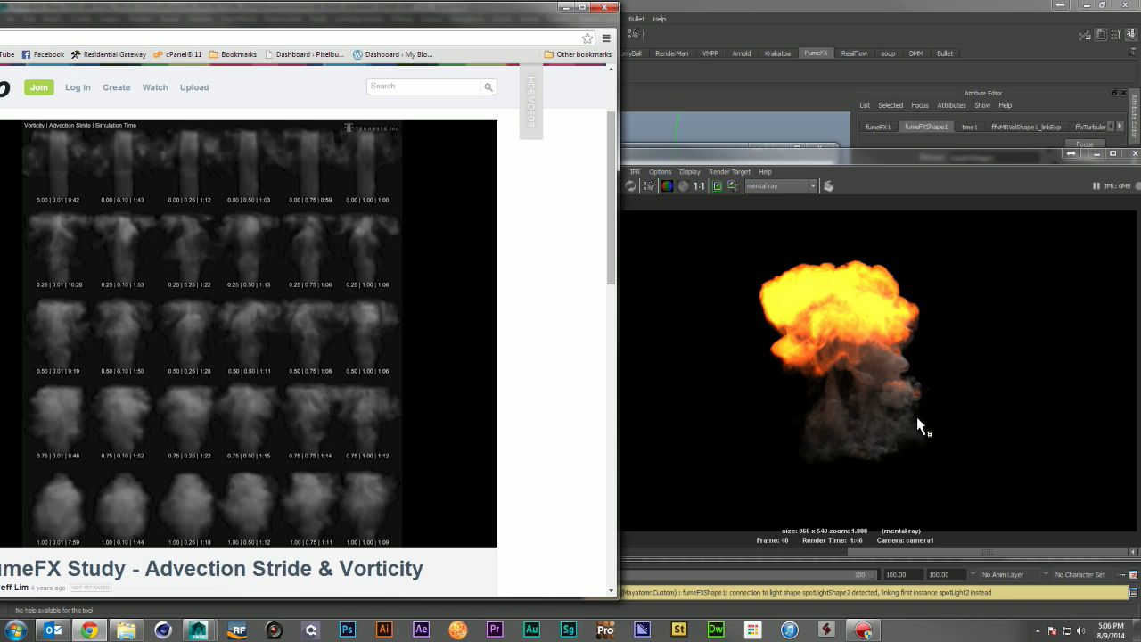
mouse_move(381, 526)
left_click_drag(229, 27, 416, 41)
left_click(36, 252)
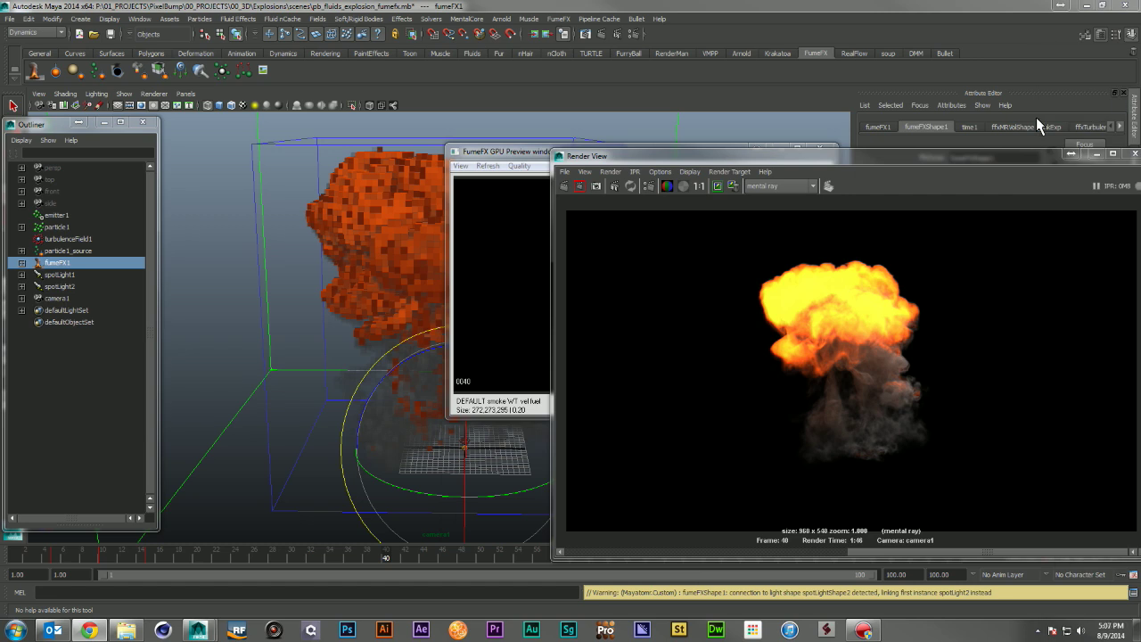
- Uncover the simulation settings and flip between the two stored renders to compare the fire and smoke detail
left_click_drag(961, 158, 667, 100)
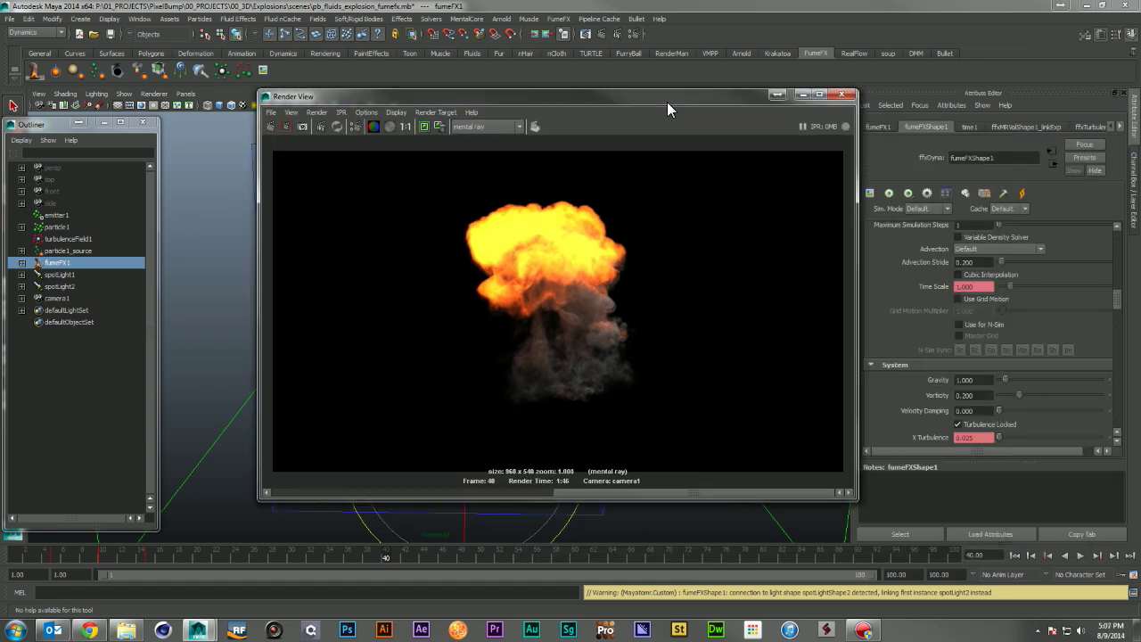
left_click(526, 492)
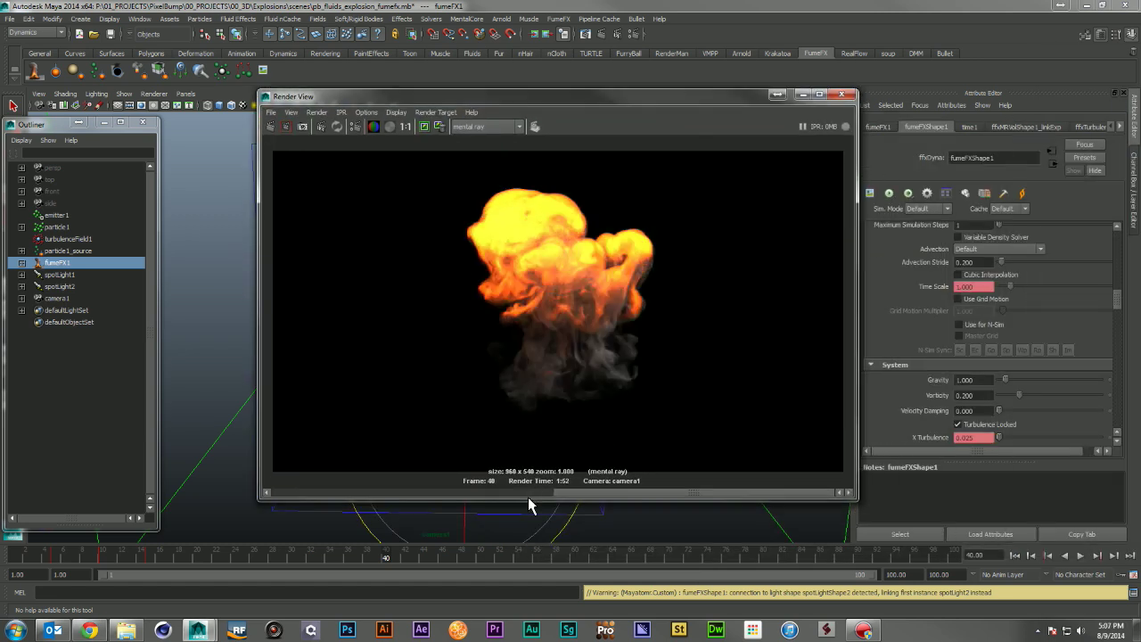
left_click(603, 494)
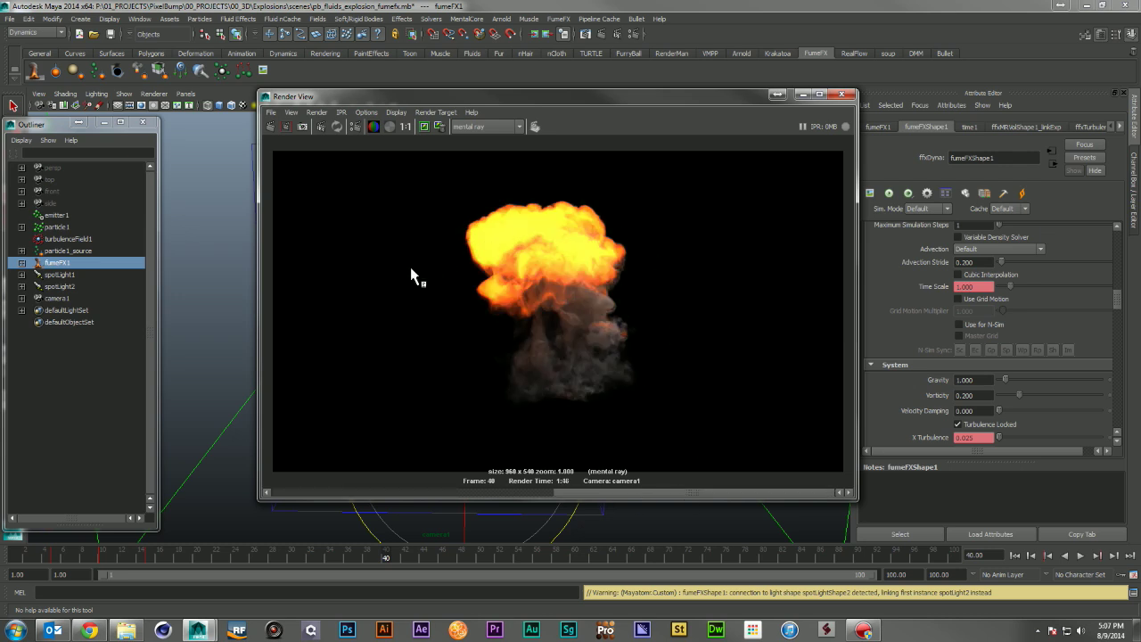
left_click(542, 493)
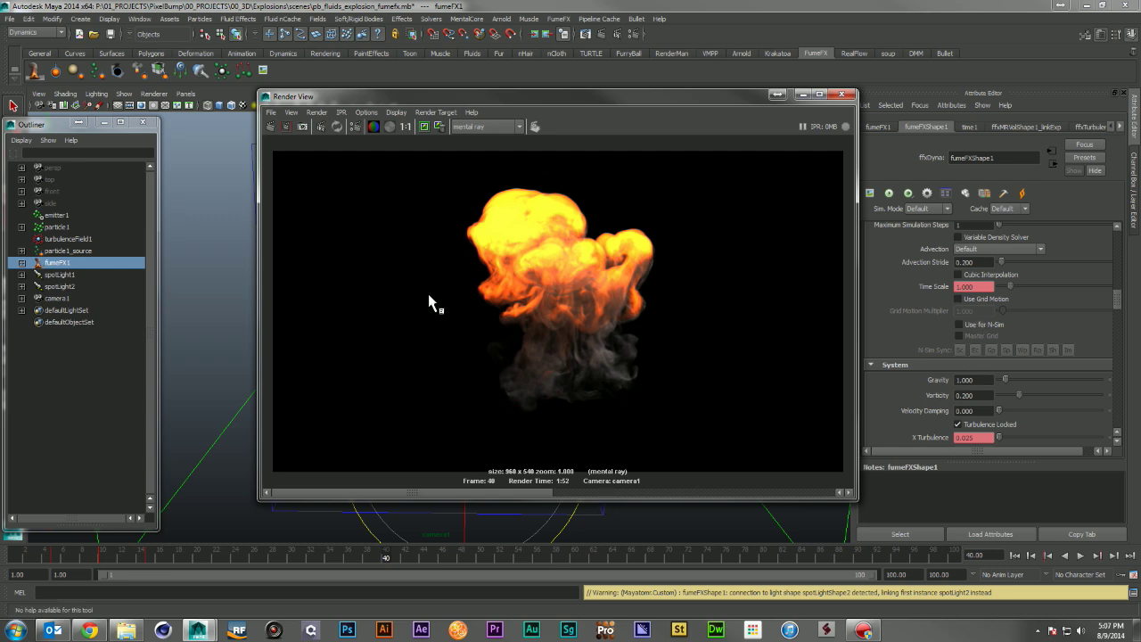
left_click(607, 494)
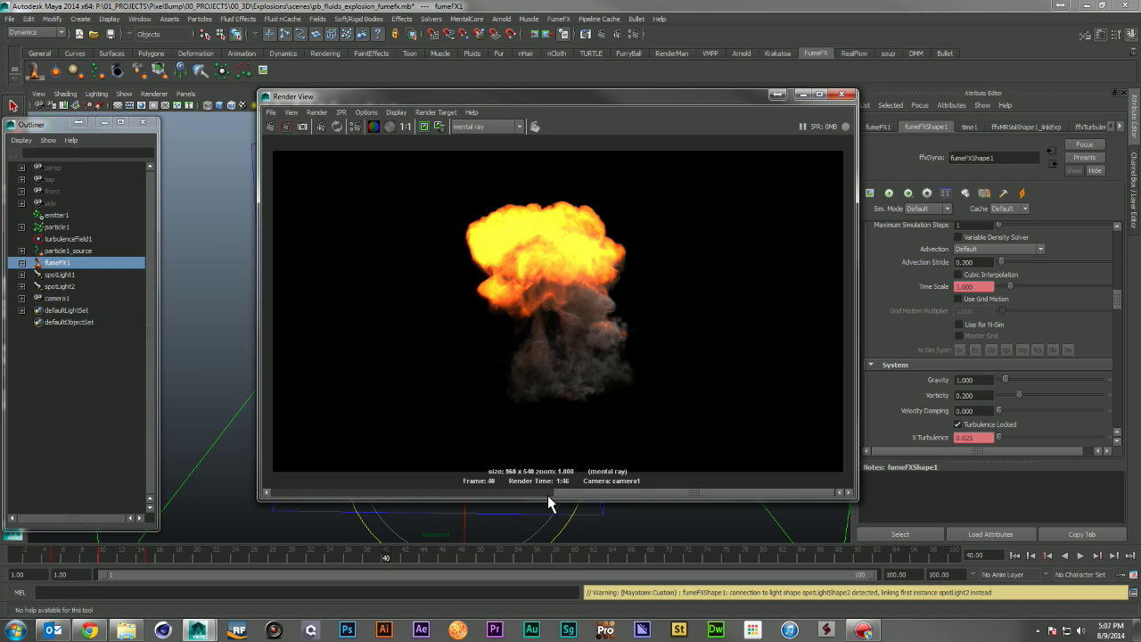
- Compare both stored frame 40 renders once more, checking them against the vorticity study in Chrome before returning to Maya
left_click(547, 495)
left_click(564, 495)
left_click(494, 492)
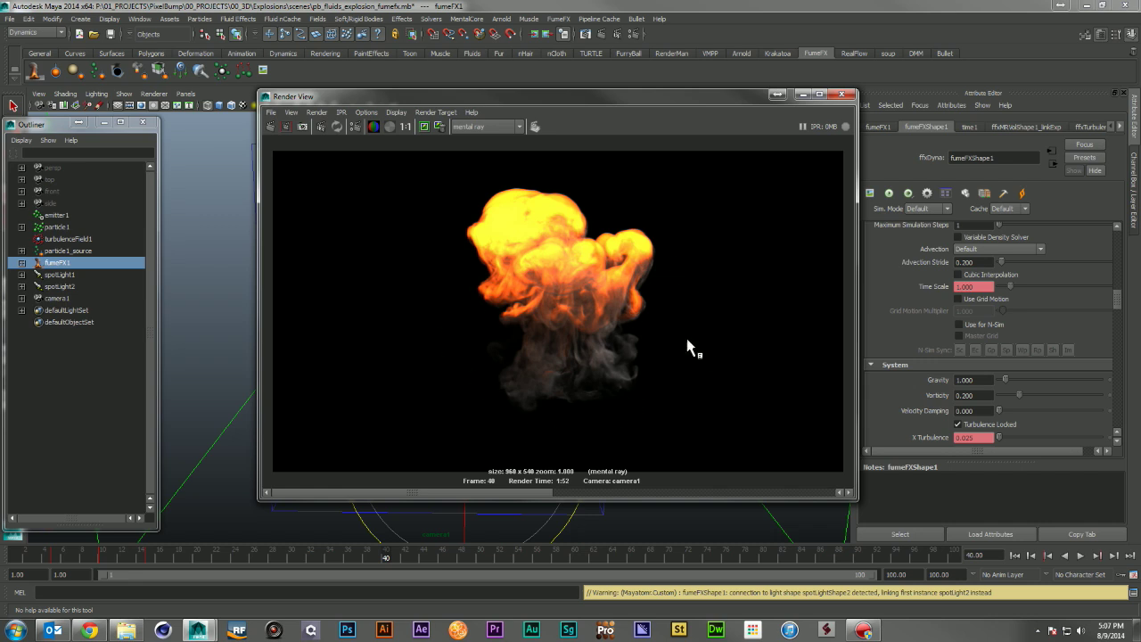
left_click(89, 631)
left_click_drag(580, 23, 395, 28)
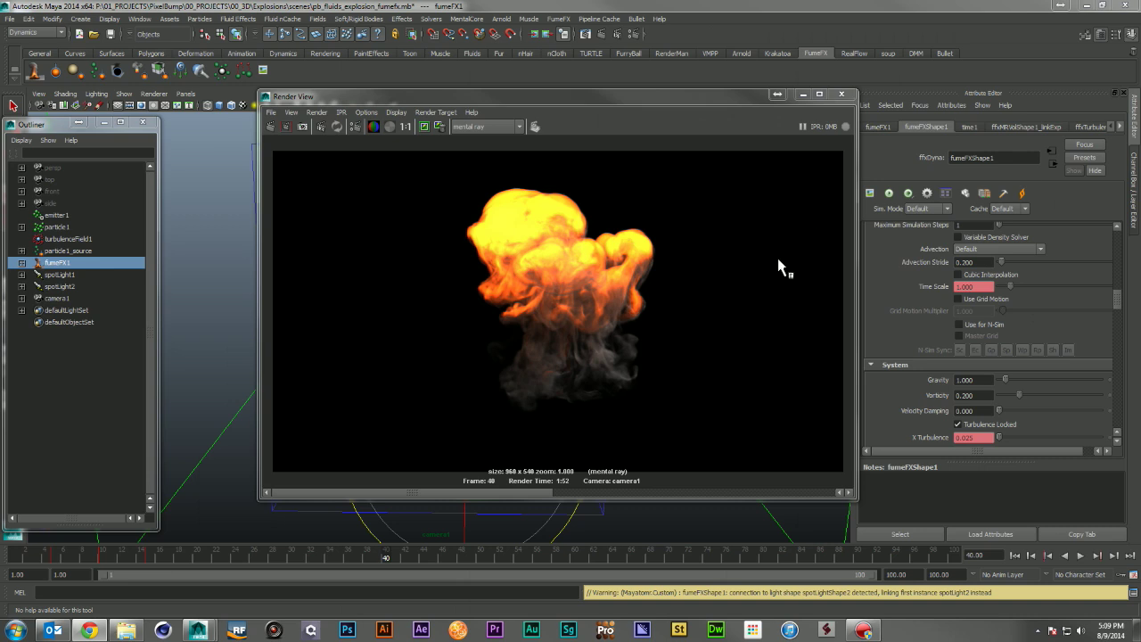
left_click(574, 491)
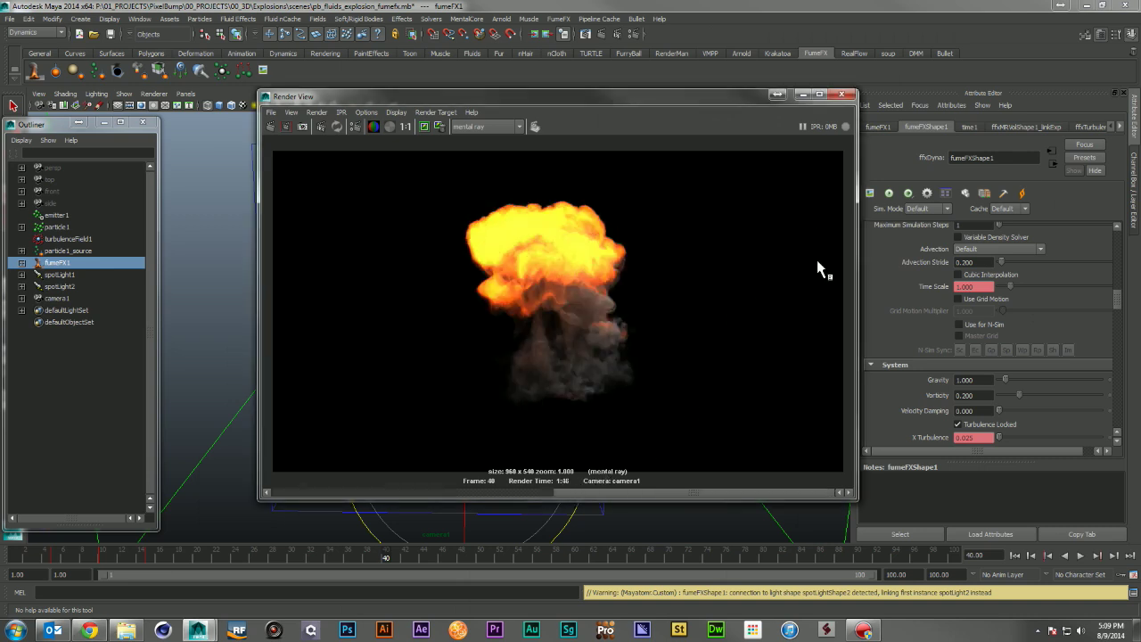
- Close the render and resimulate the explosion from frame 1 with Advection Stride and Vorticity both set to 1
left_click(842, 95)
left_click(1015, 554)
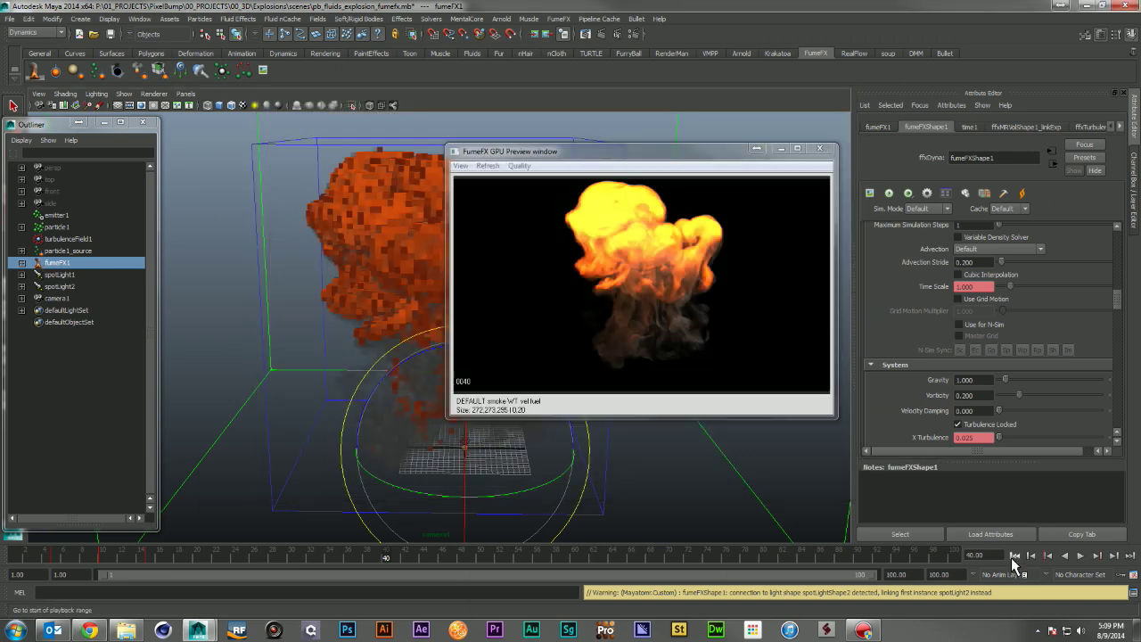
double_click(972, 262)
type("1")
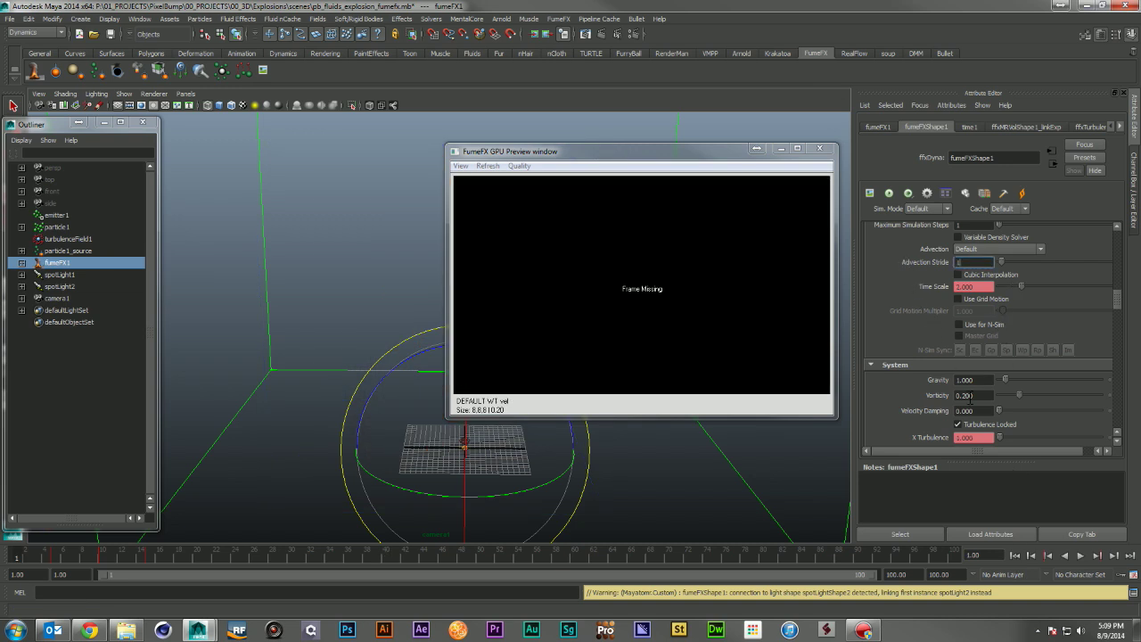
double_click(984, 395)
type("2")
key("Return")
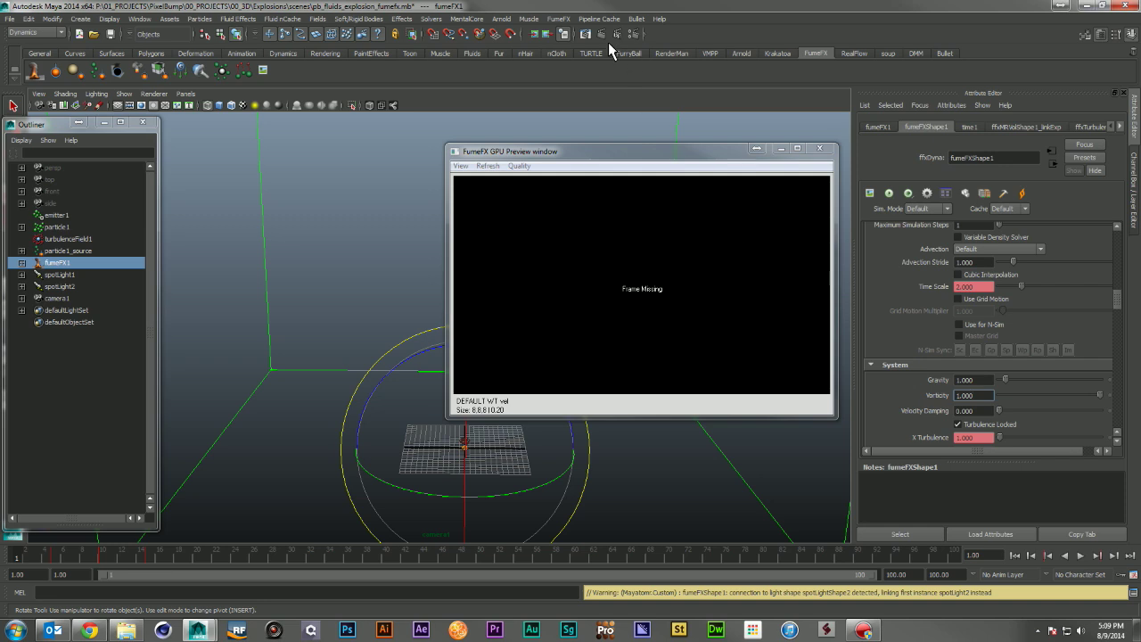
left_click(888, 194)
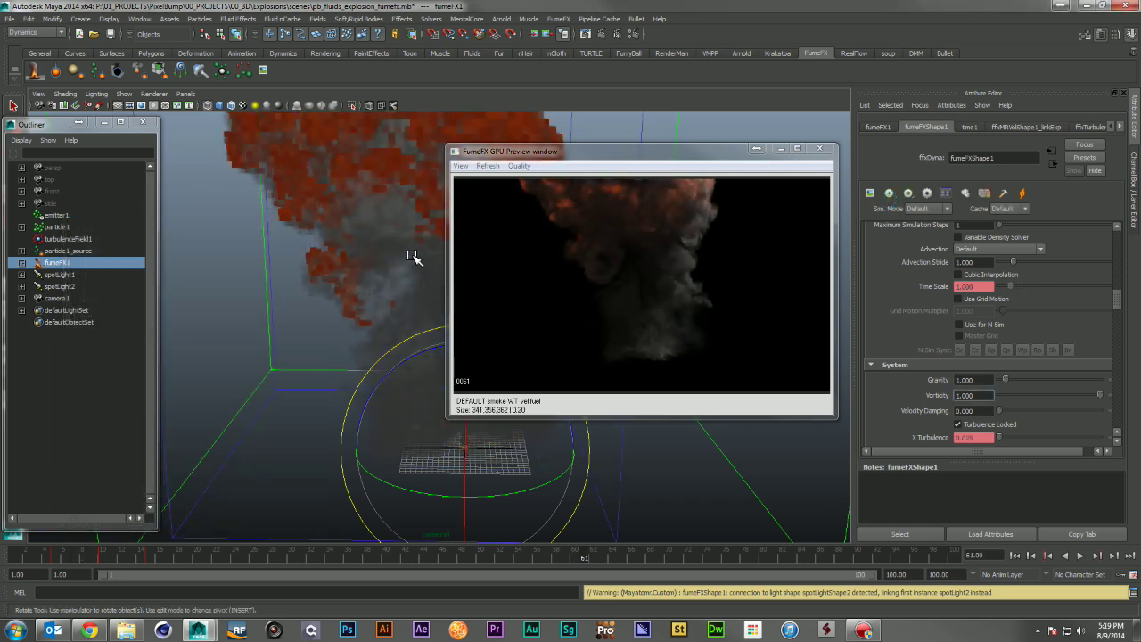
- Set the Reduce value of the FumeFX viewport display to 10
left_click_drag(413, 255, 322, 294, "alt")
middle_click_drag(352, 288, 364, 311, "alt")
mouse_move(364, 312)
left_mouse_down("alt")
mouse_move(351, 333)
mouse_move(351, 323)
left_mouse_up("alt")
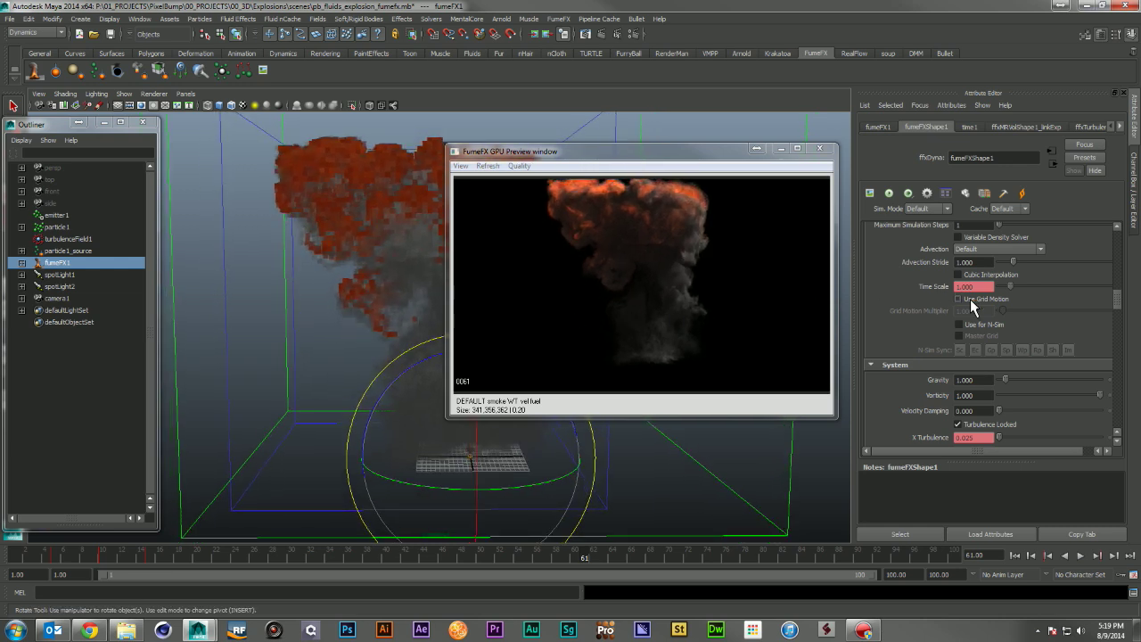
scroll(986, 361, "up", 3)
scroll(986, 361, "up", 6)
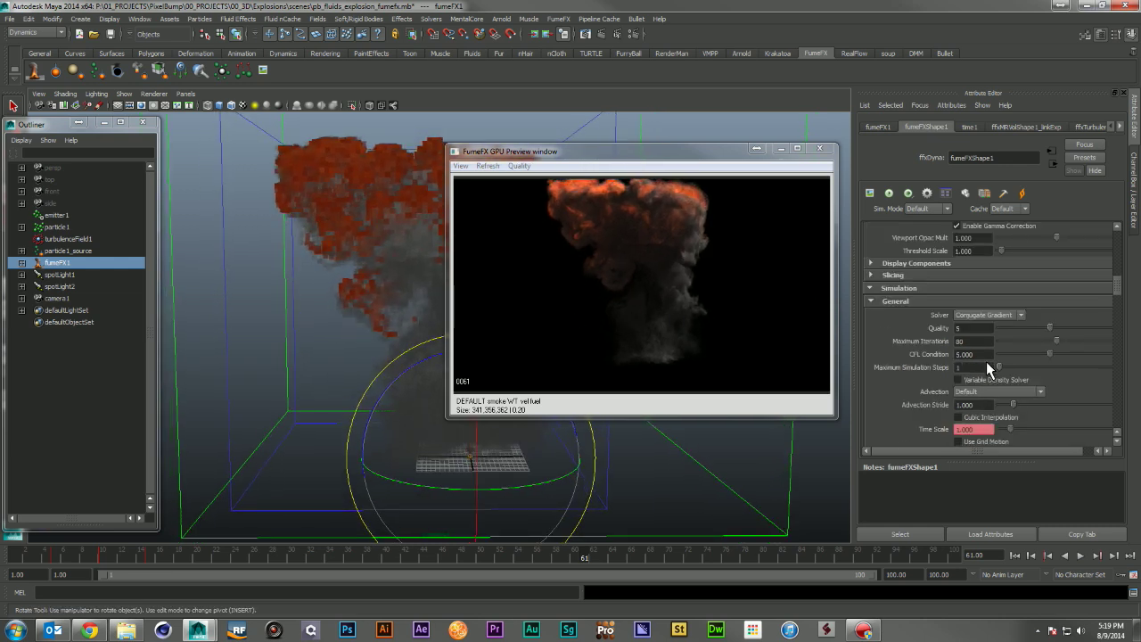
scroll(986, 361, "up", 5)
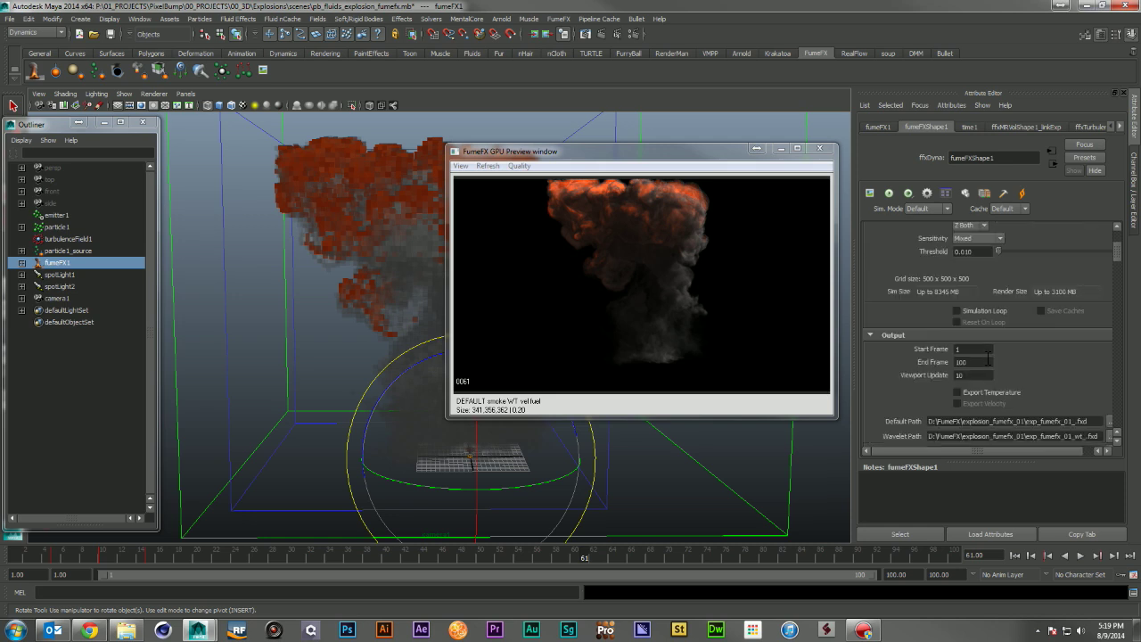
scroll(988, 360, "up", 3)
scroll(988, 359, "down", 5)
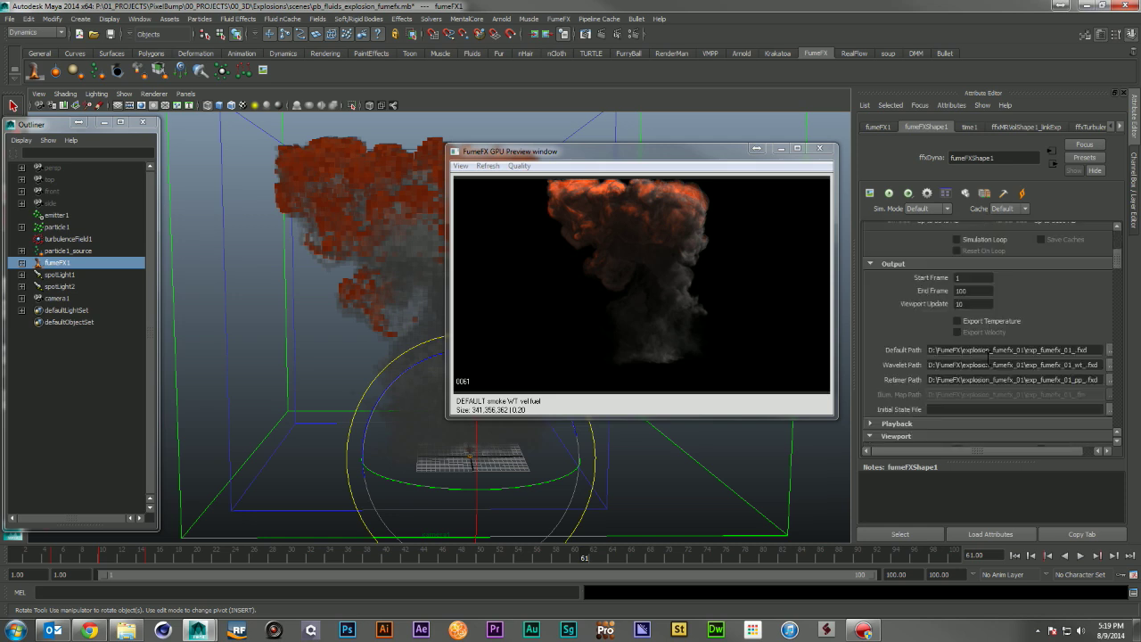
scroll(988, 359, "down", 4)
left_click(954, 357)
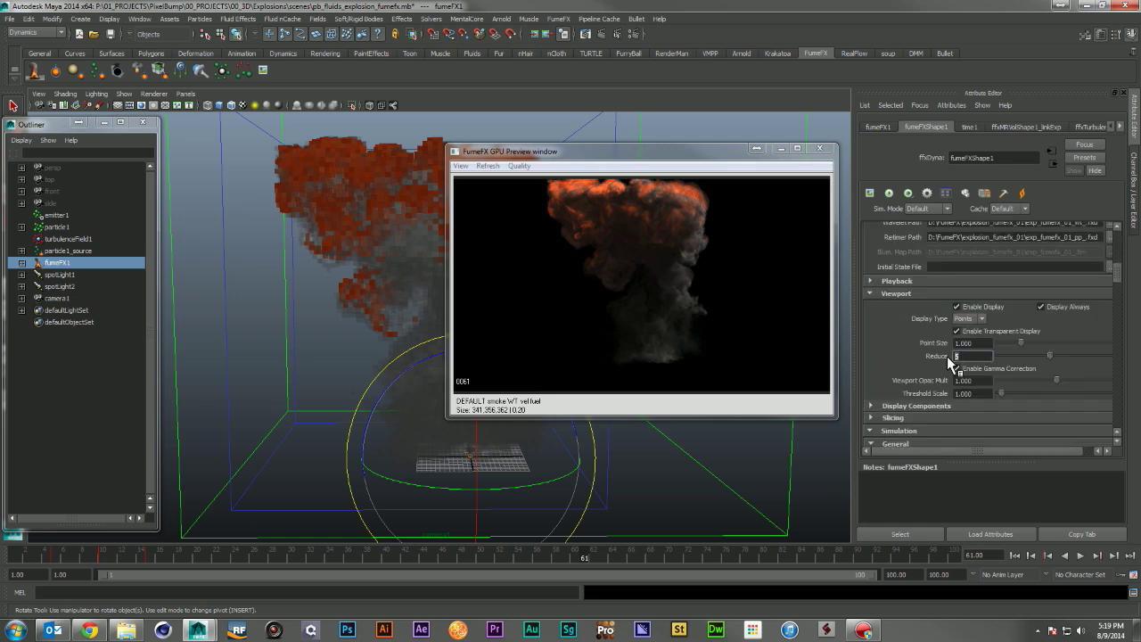
type("10")
key("Return")
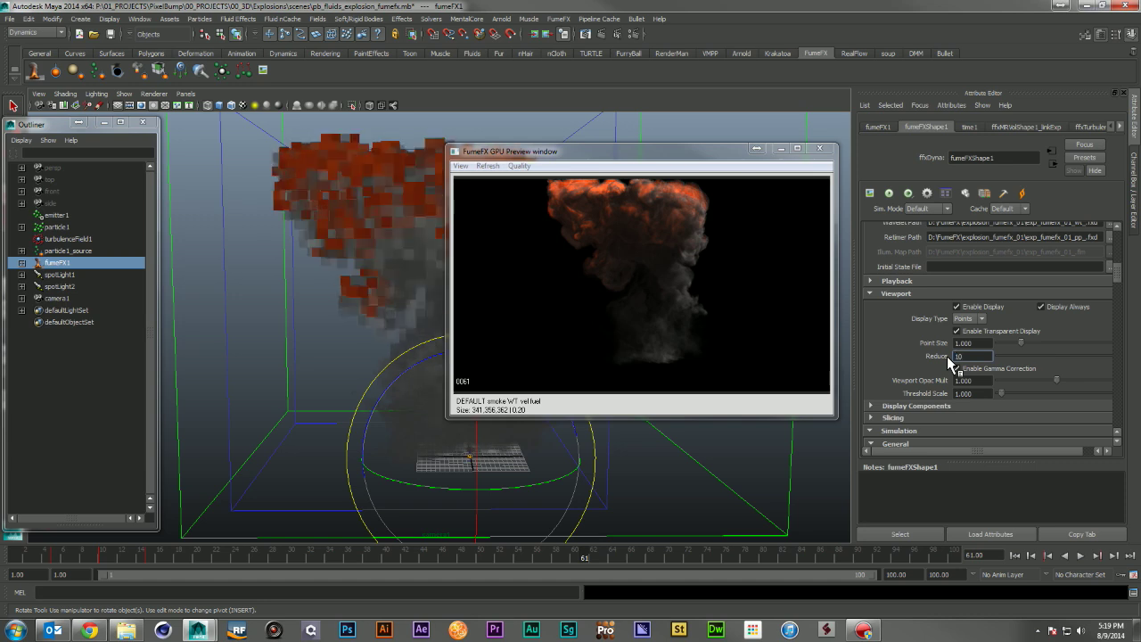
- Lower the middle point of the fire opacity curve to a value of 0.66
left_click_drag(379, 368, 664, 362, "alt")
left_click(663, 334)
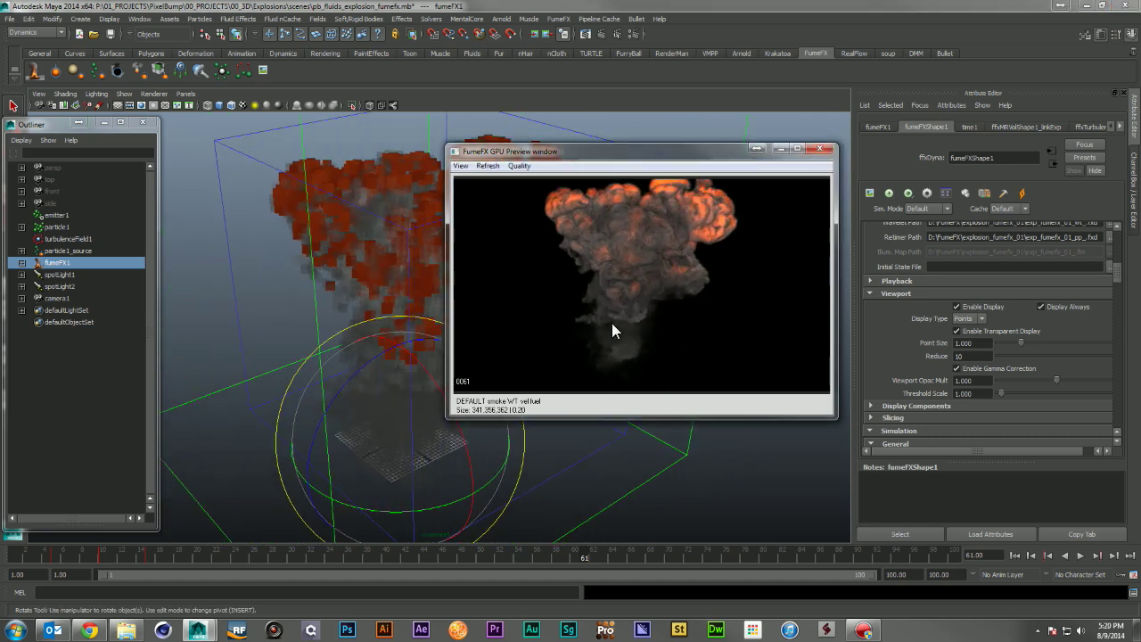
left_click_drag(415, 422, 280, 387, "alt")
scroll(1014, 318, "down", 5)
scroll(1015, 319, "down", 10)
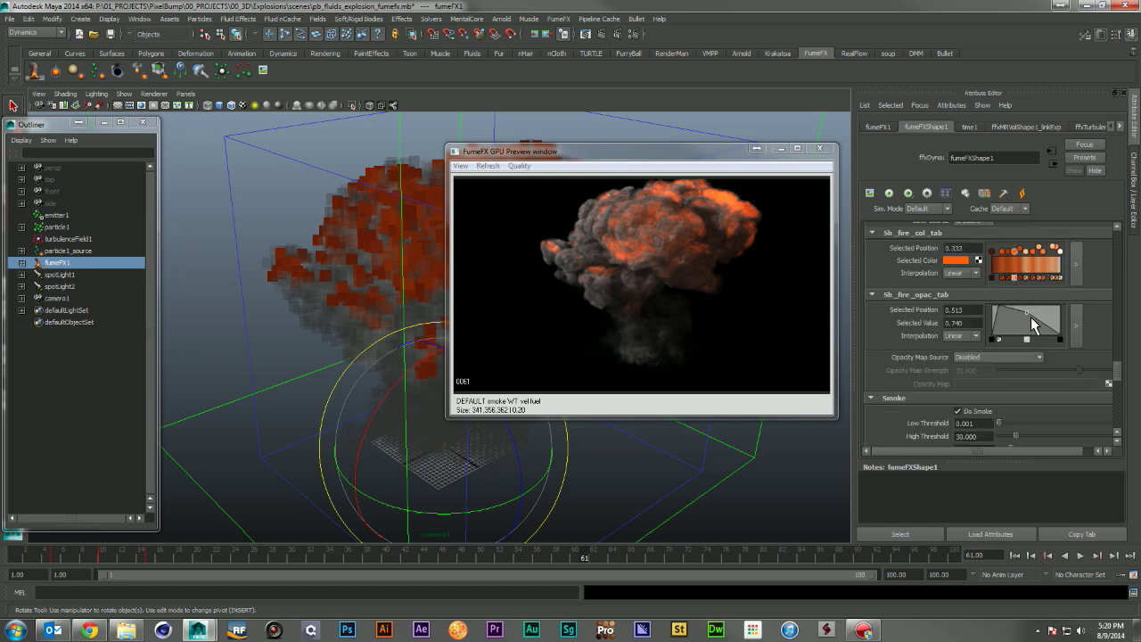
mouse_move(1028, 315)
left_mouse_down()
mouse_move(1024, 345)
mouse_move(1023, 321)
left_mouse_up()
left_click(1028, 316)
left_click(1029, 315)
- Set the fire Opacity in the rendering settings to 0.8
scroll(1080, 291, "up", 3)
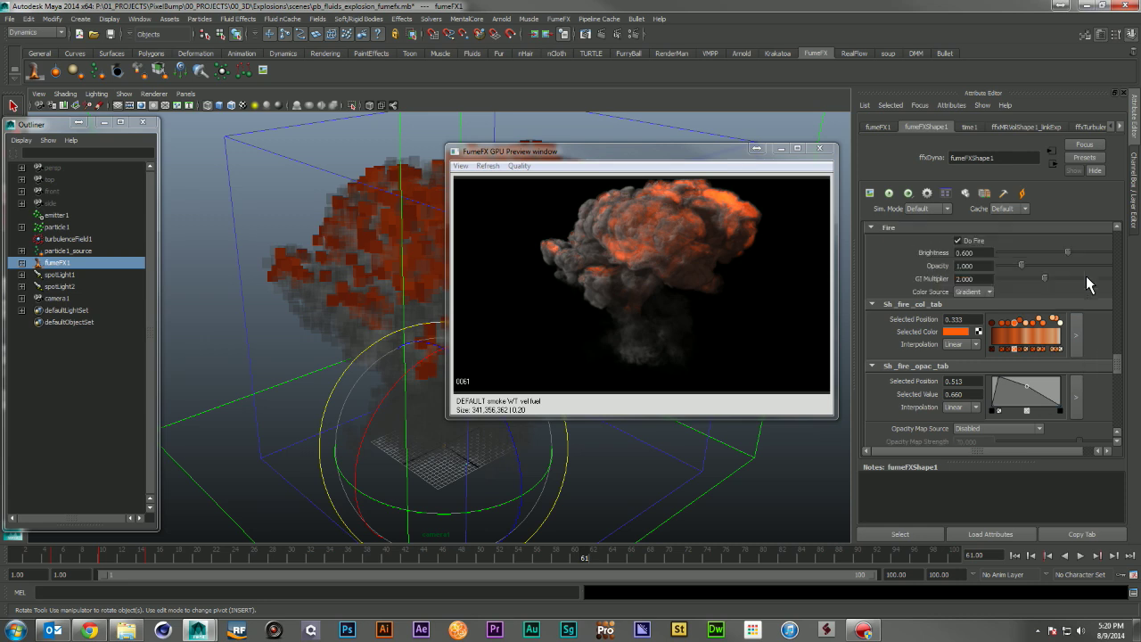
left_click_drag(990, 301, 935, 303)
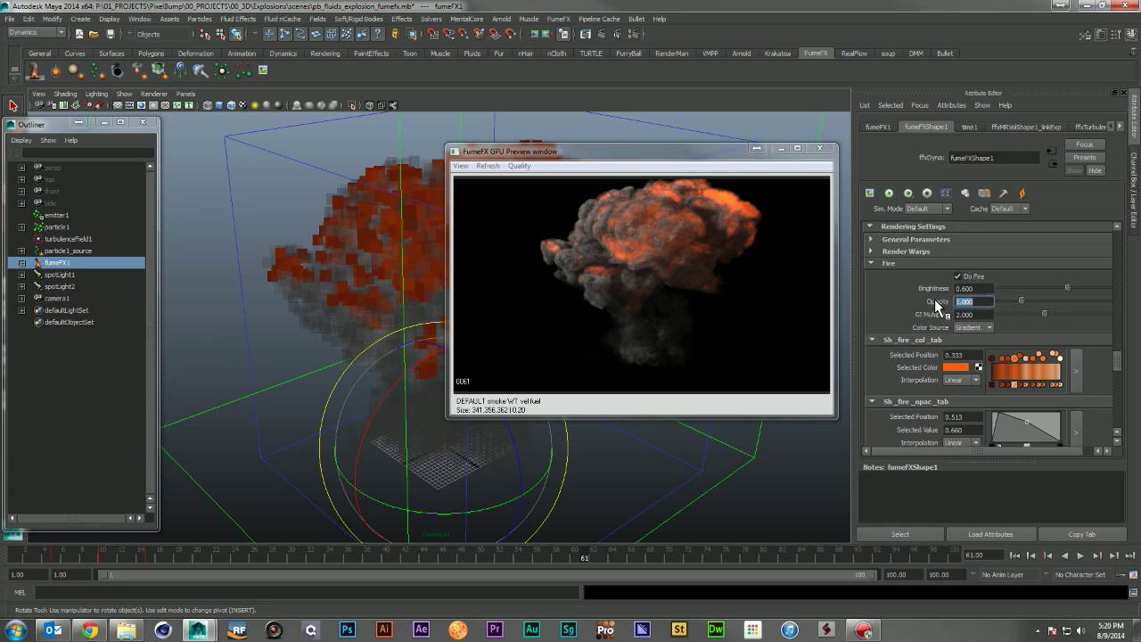
type("0.8")
key("Return")
scroll(924, 306, "down", 2)
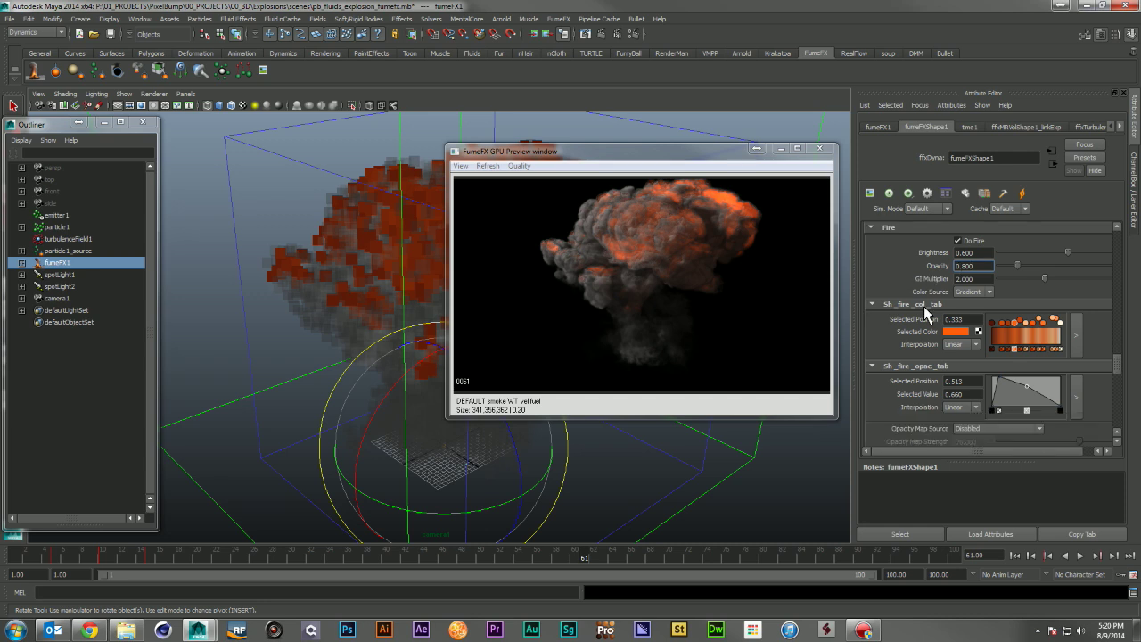
- Reshape the smoke opacity curve with its end point at 0.26 and its start point at 0.72
scroll(925, 310, "down", 5)
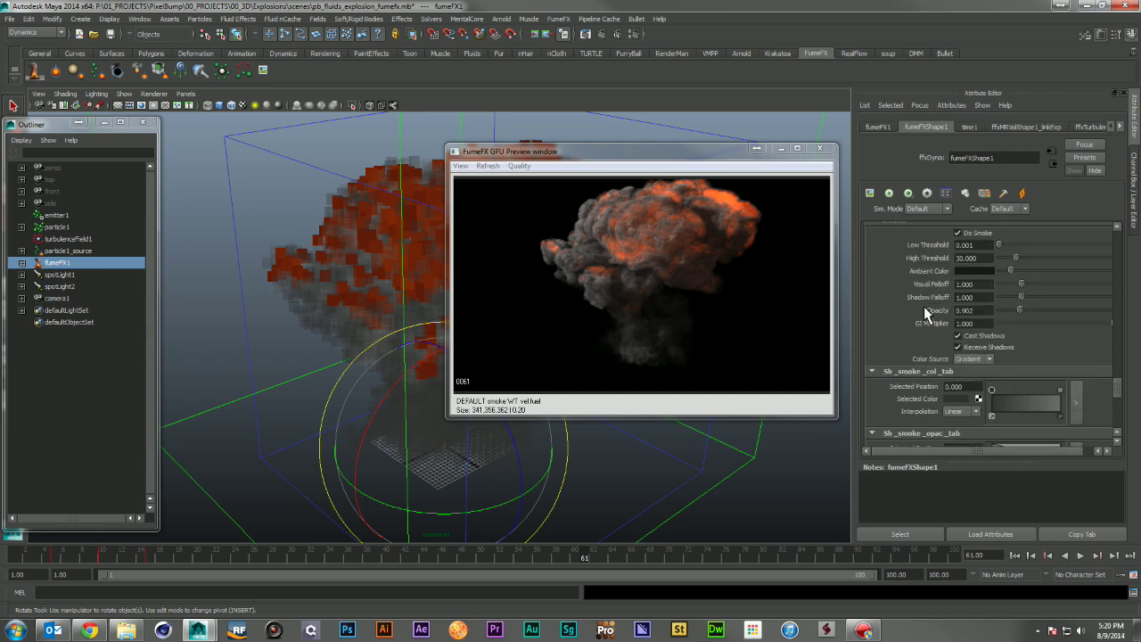
scroll(927, 315, "down", 1)
left_click_drag(1061, 359, 1063, 373)
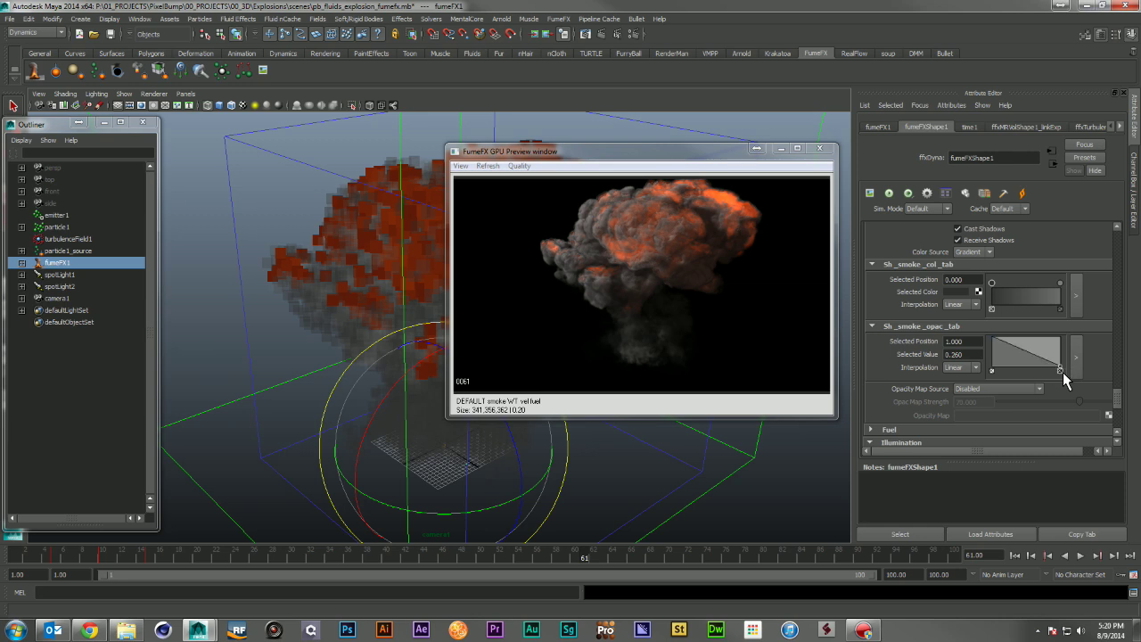
left_click(995, 348)
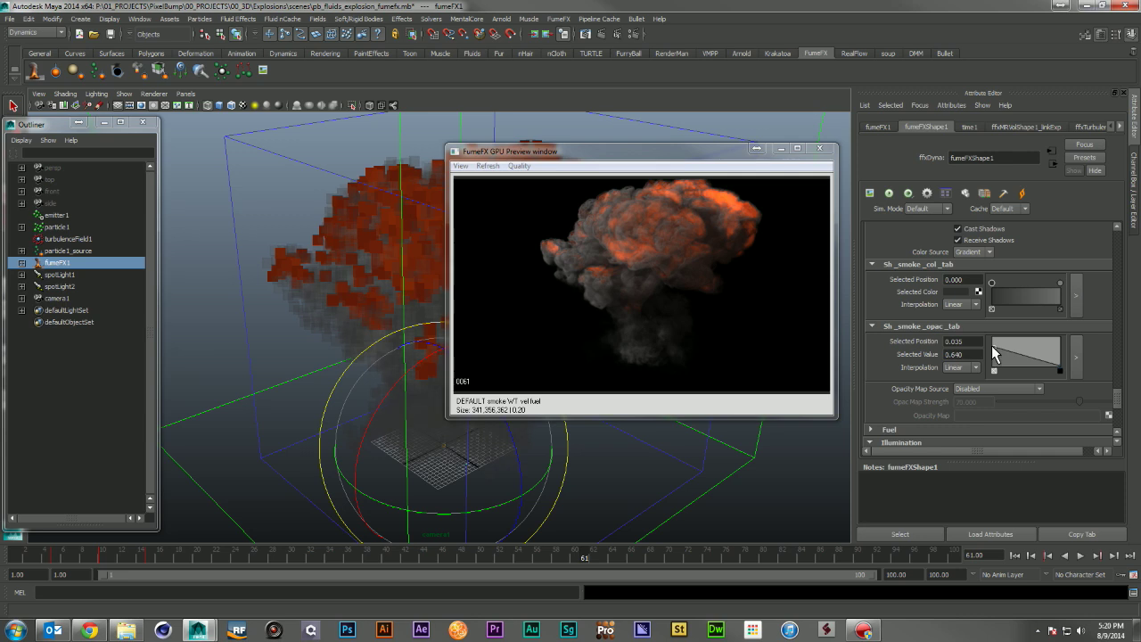
left_click_drag(996, 353, 960, 337)
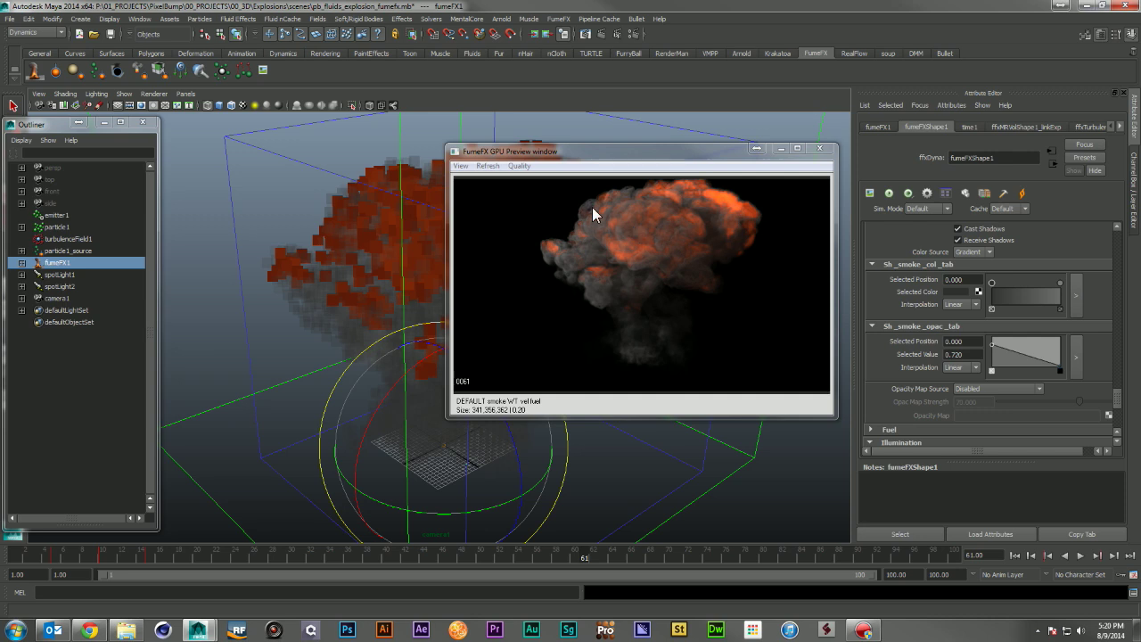
- Try different heights for the start point of the smoke opacity curve, ending at a value of 0.48
left_click_drag(326, 295, 395, 316, "alt")
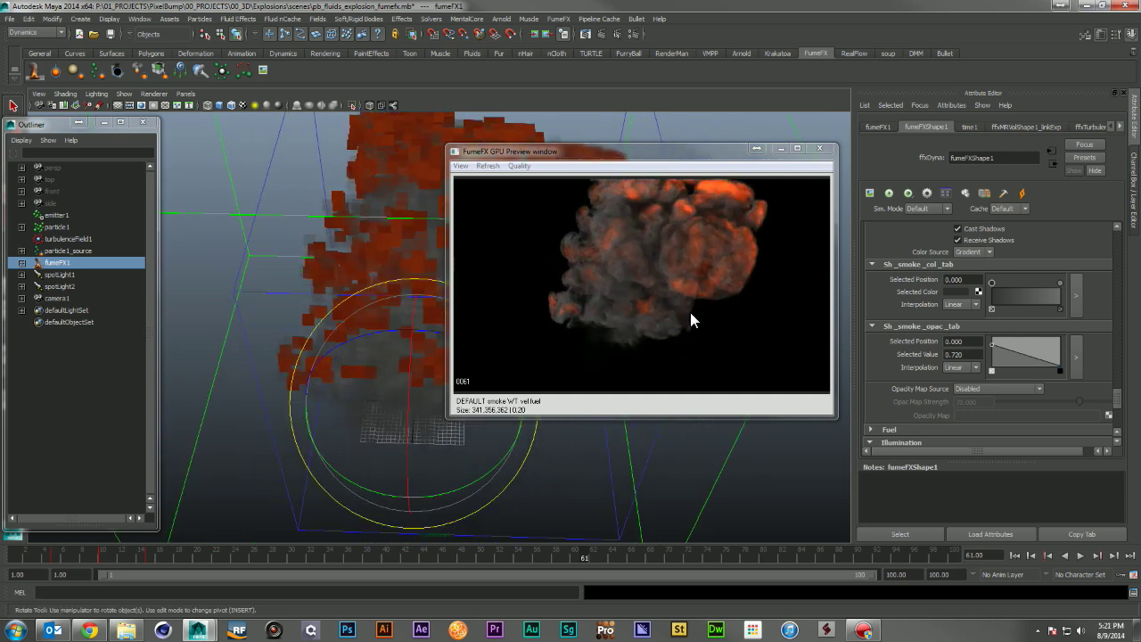
left_click_drag(993, 343, 994, 358)
mouse_move(993, 359)
left_mouse_down()
mouse_move(992, 371)
mouse_move(989, 342)
left_mouse_up()
left_click_drag(993, 344, 994, 335)
left_click(996, 352)
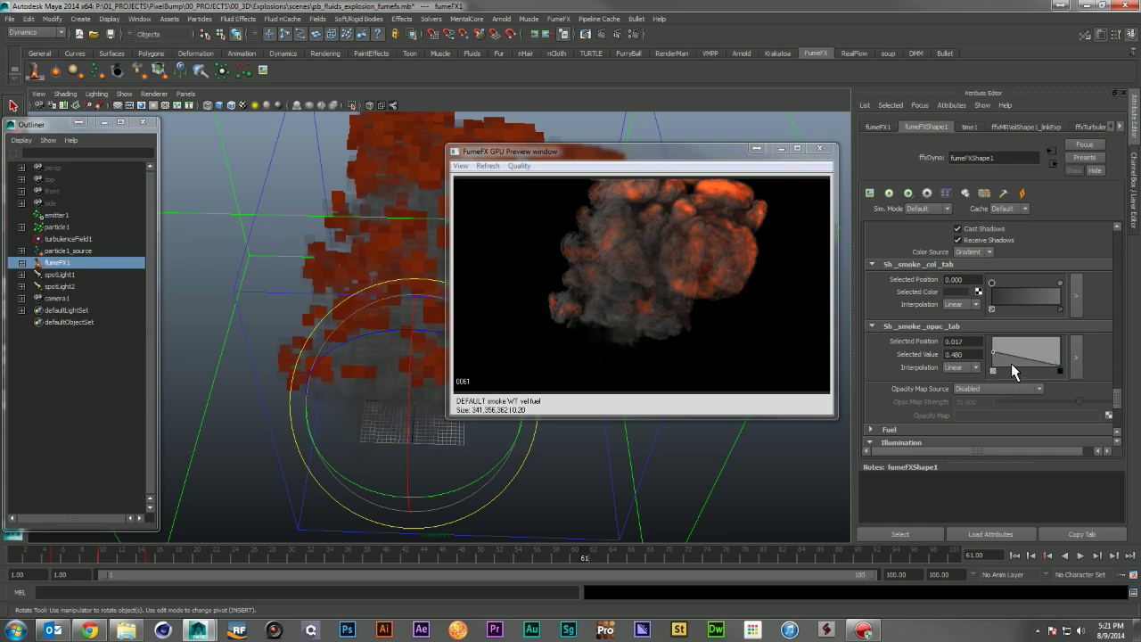
- Place the start point of the smoke opacity curve at position 0 with a value of 0.28
left_click_drag(338, 375, 268, 339, "alt")
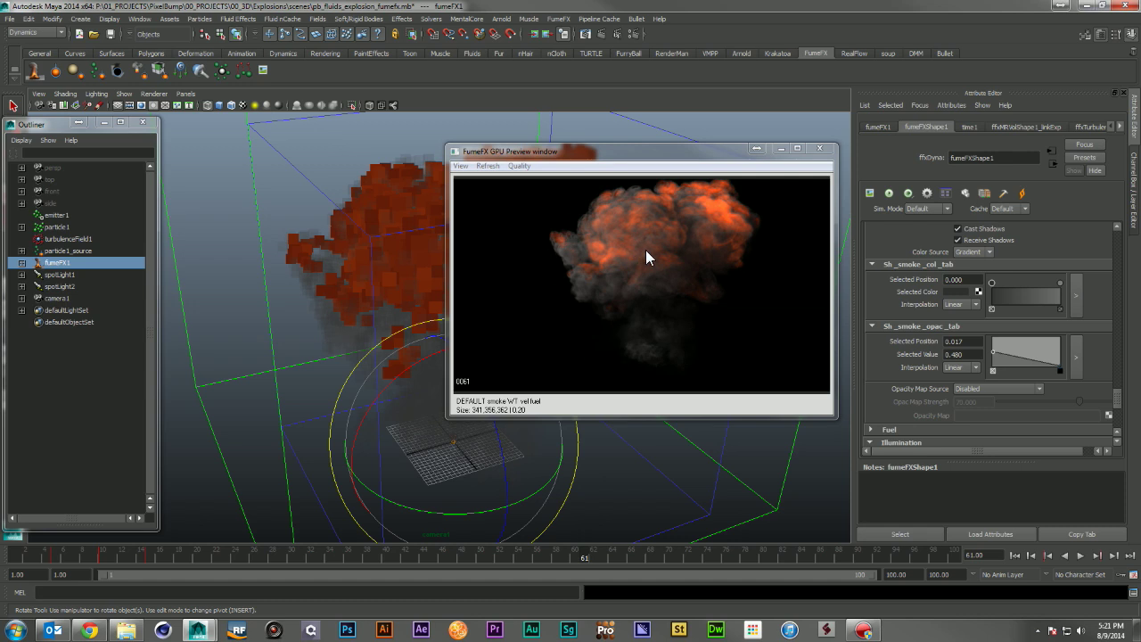
left_click_drag(418, 309, 643, 336, "alt")
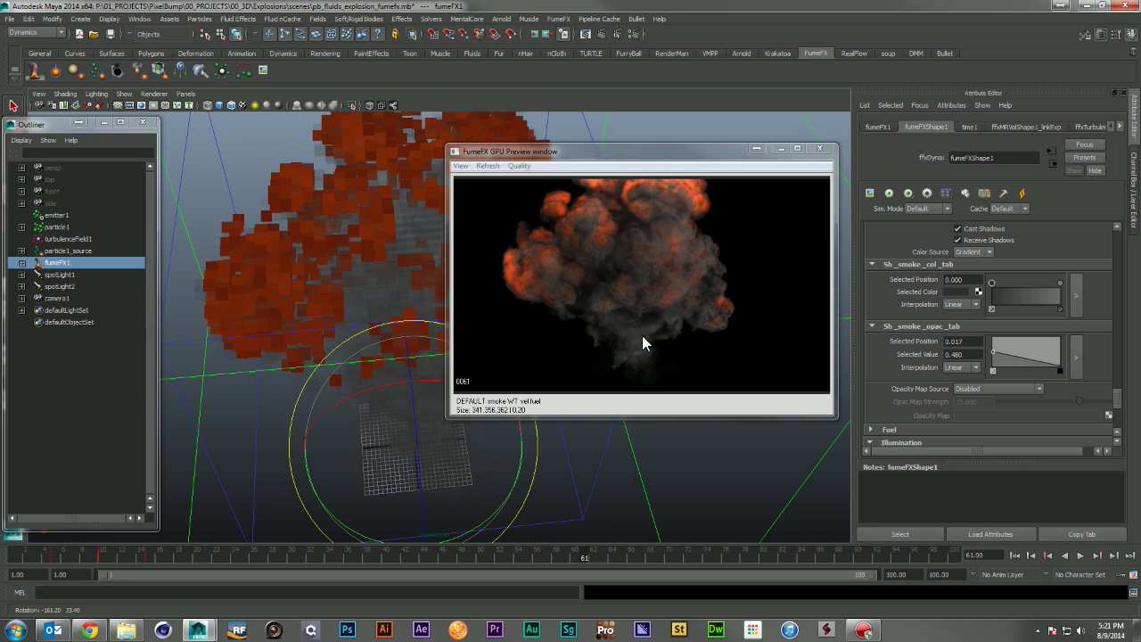
left_click(993, 353)
mouse_move(998, 365)
left_mouse_down()
mouse_move(998, 392)
mouse_move(996, 356)
left_mouse_up()
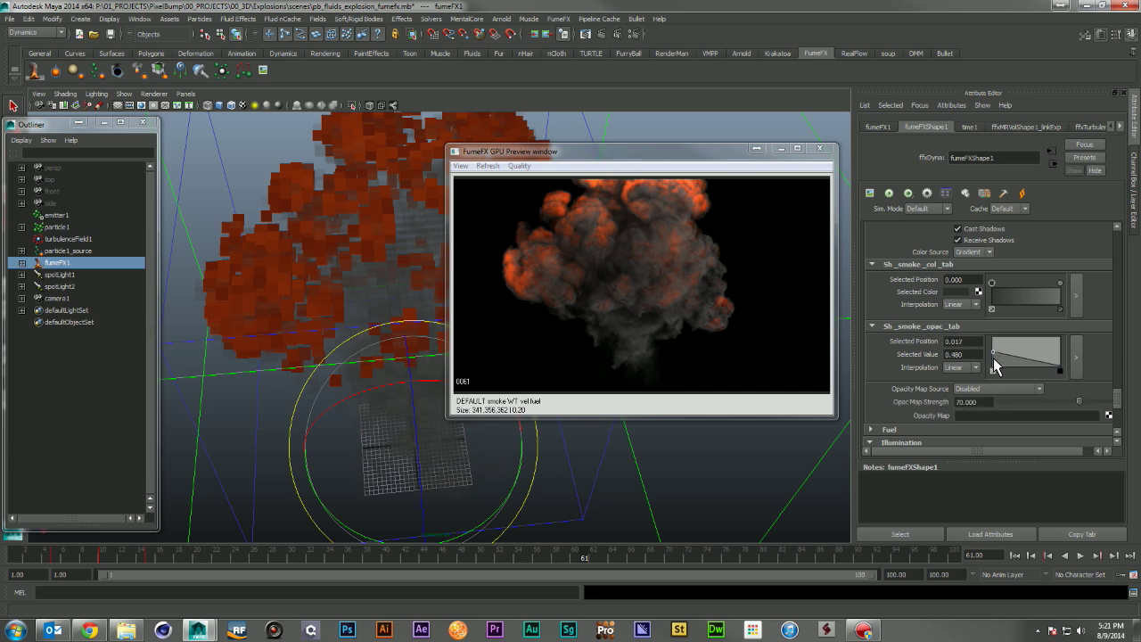
left_click(993, 359)
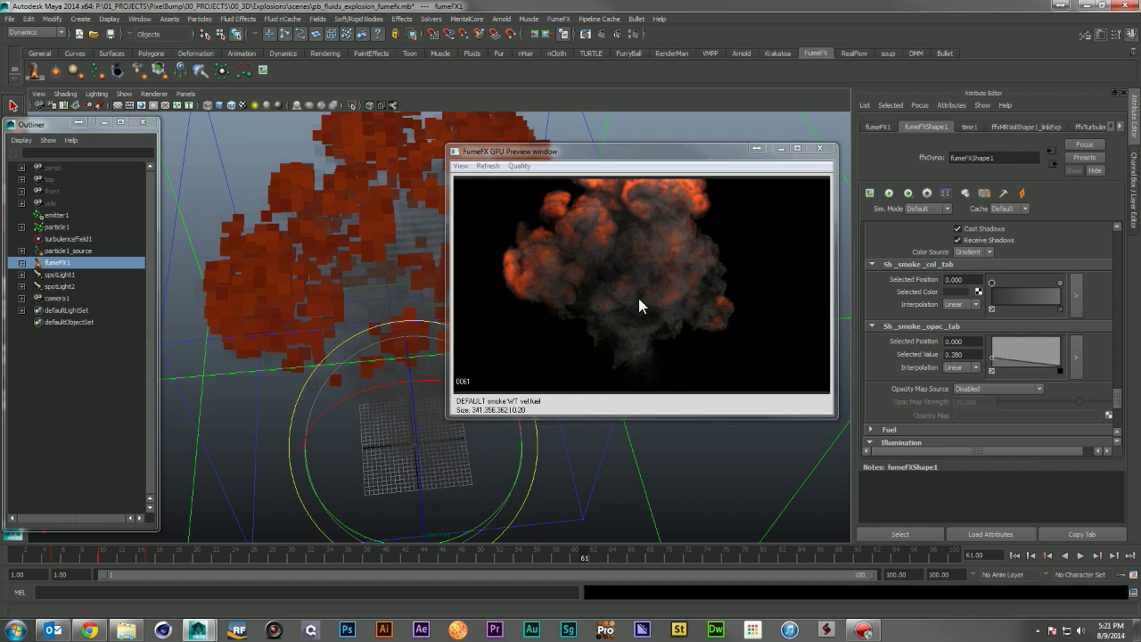
- Try a Multiple Scattering Falloff of 7, then set it to 6 and inspect the explosion preview
left_click_drag(395, 270, 762, 250, "alt")
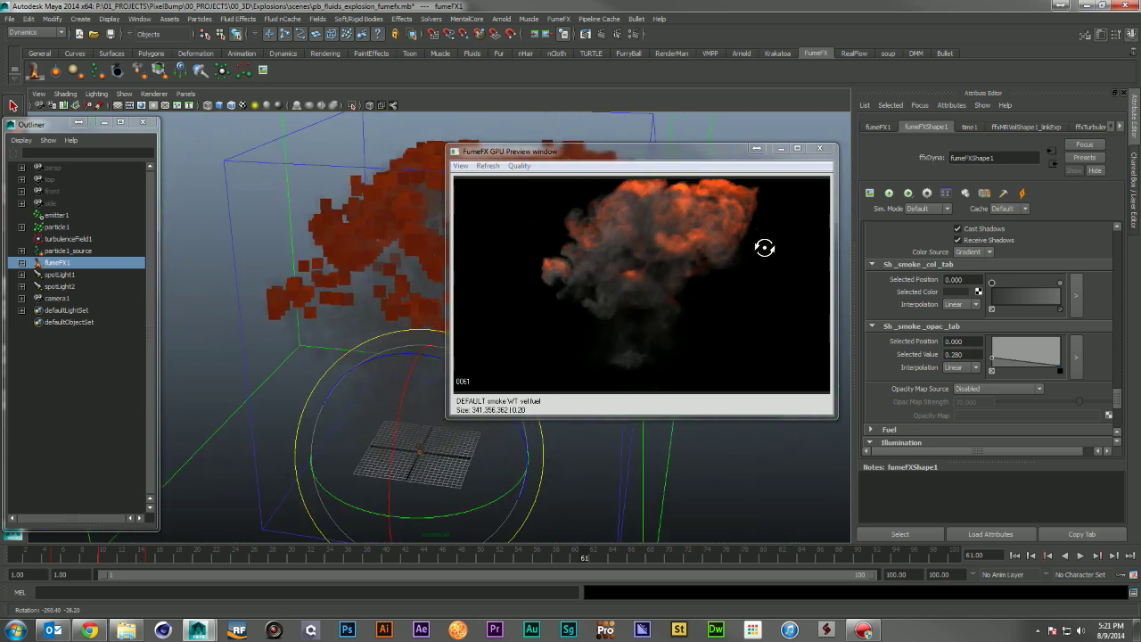
scroll(1108, 385, "down", 5)
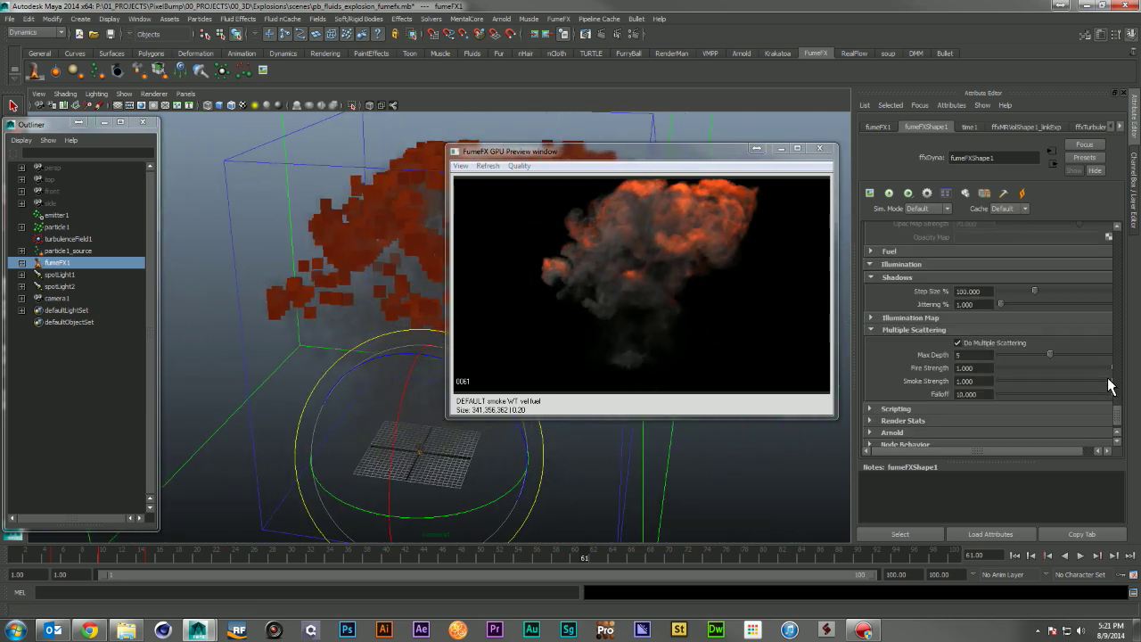
left_click(988, 394)
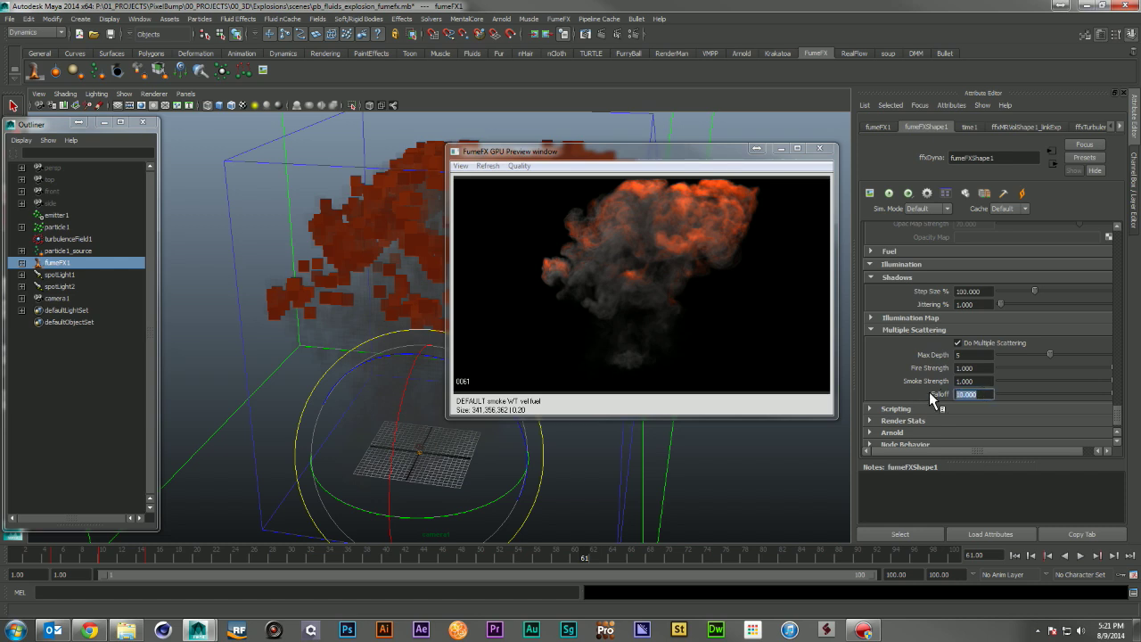
type("7")
key("Return")
left_click(983, 394)
type("6")
key("Return")
left_click_drag(407, 294, 374, 283, "alt")
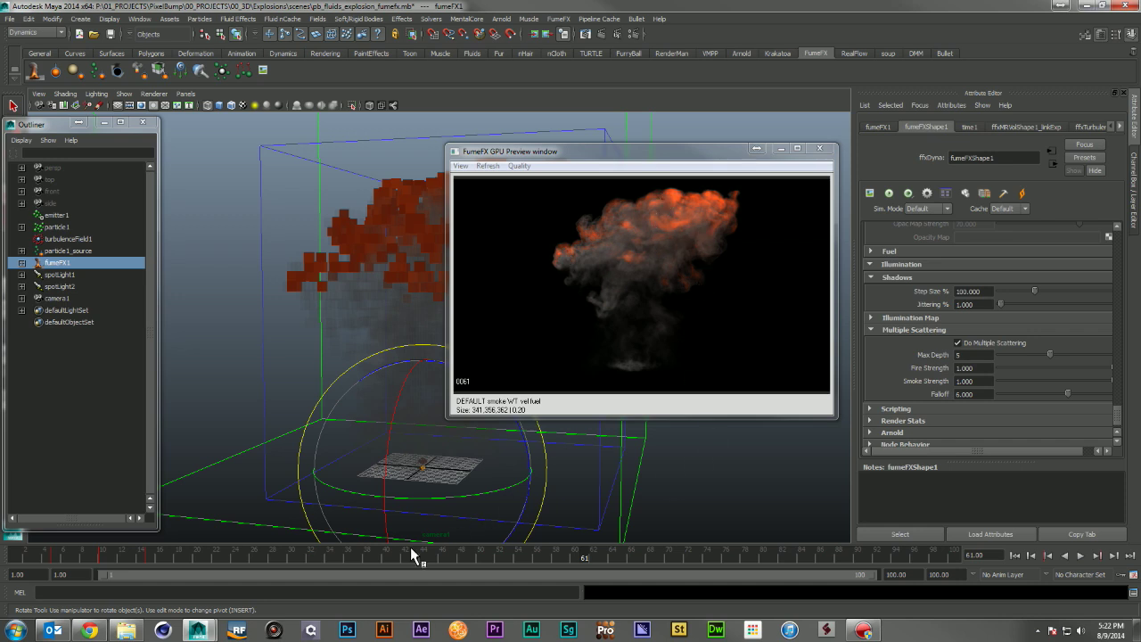
- Move the animation to frame 25, set the fire Brightness to 0.4, and check the explosion preview at frame 52
left_click(321, 558)
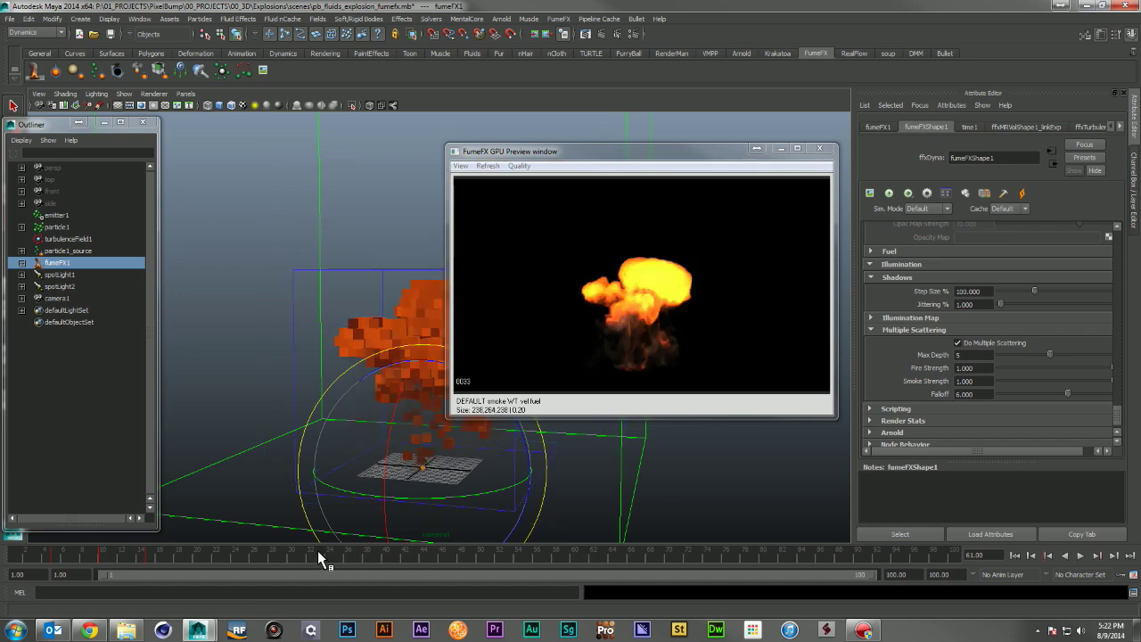
left_click(241, 558)
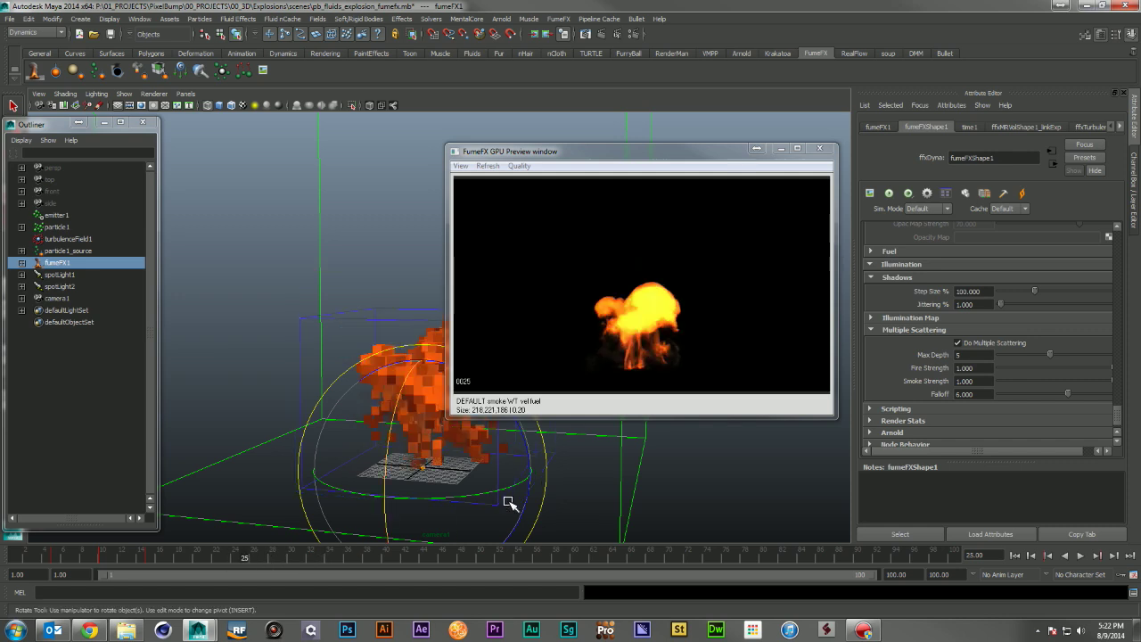
scroll(1043, 324, "up", 10)
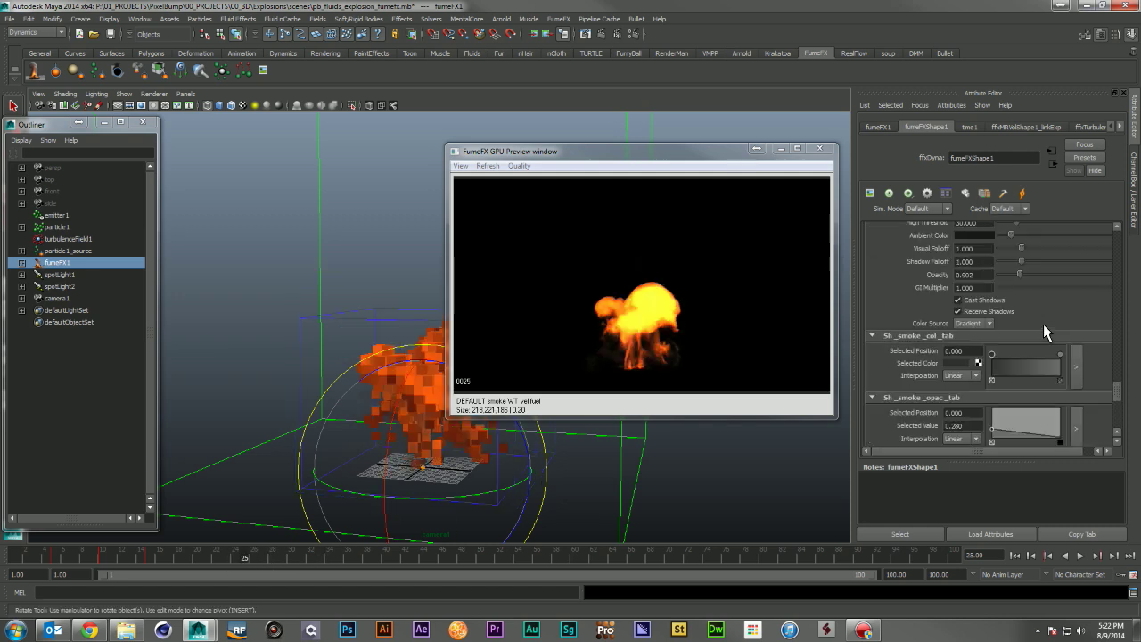
scroll(1043, 323, "up", 2)
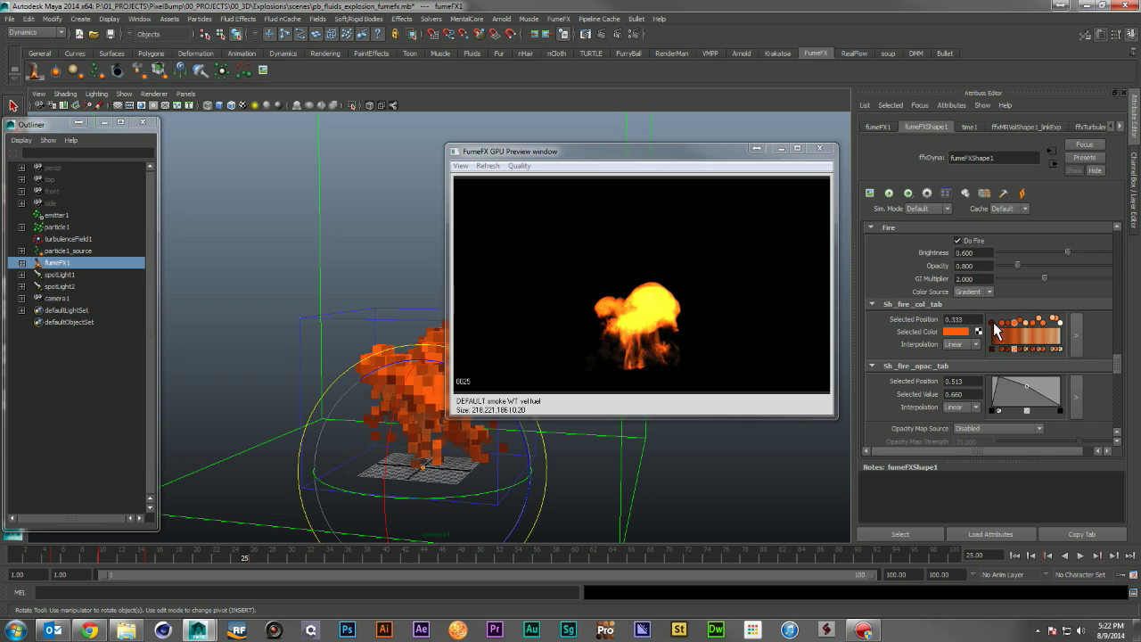
double_click(967, 253)
type("400")
key("Return")
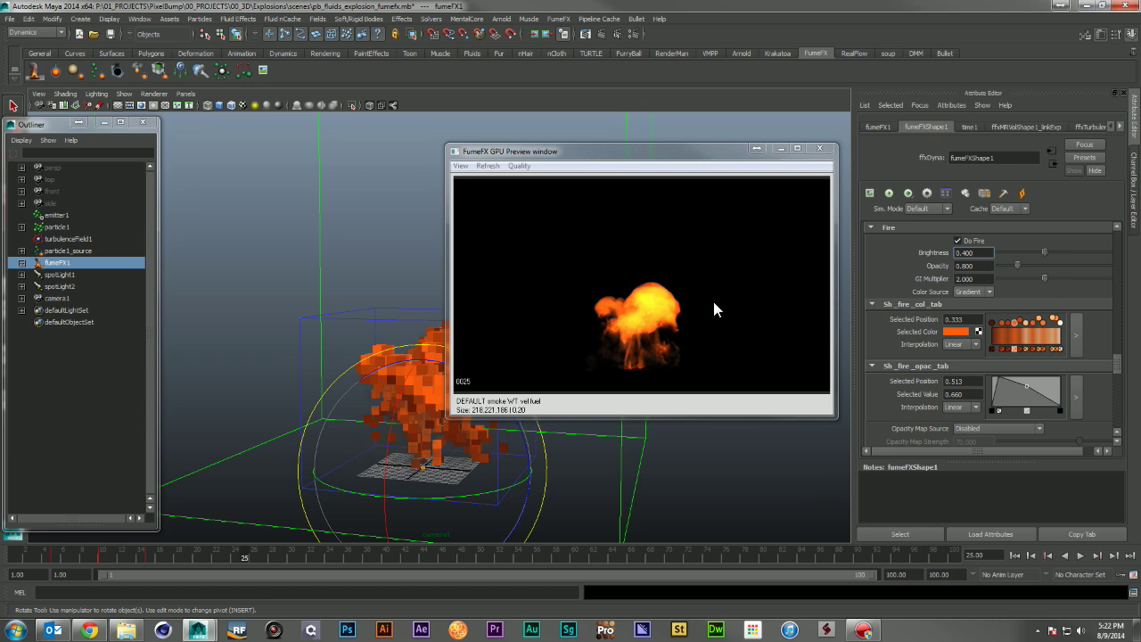
left_click(310, 558)
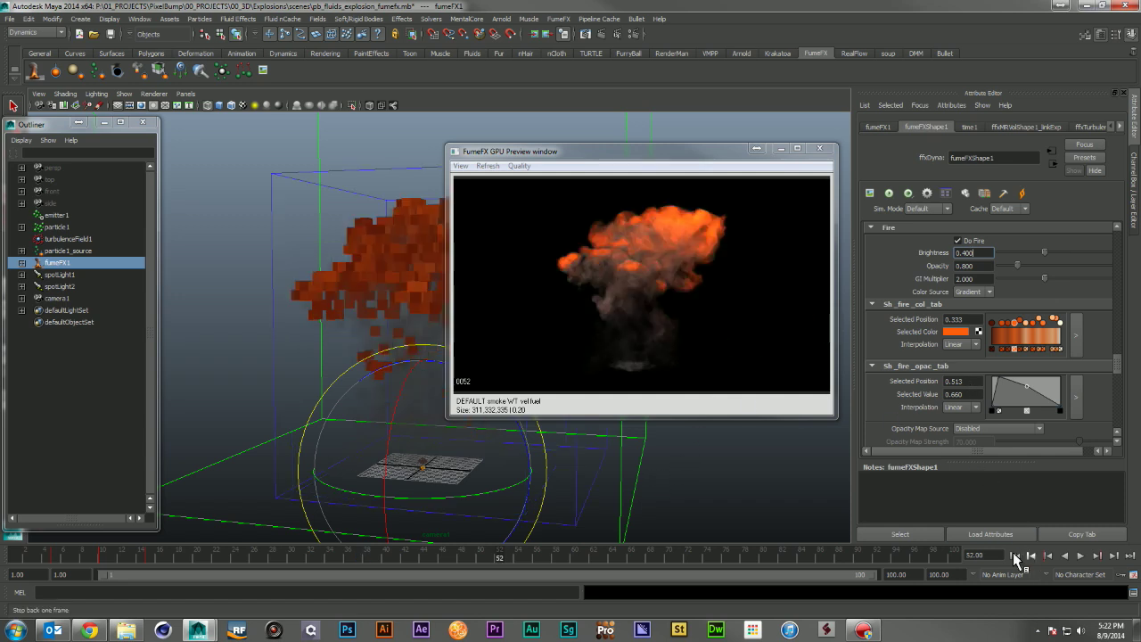
scroll(1103, 325, "down", 10)
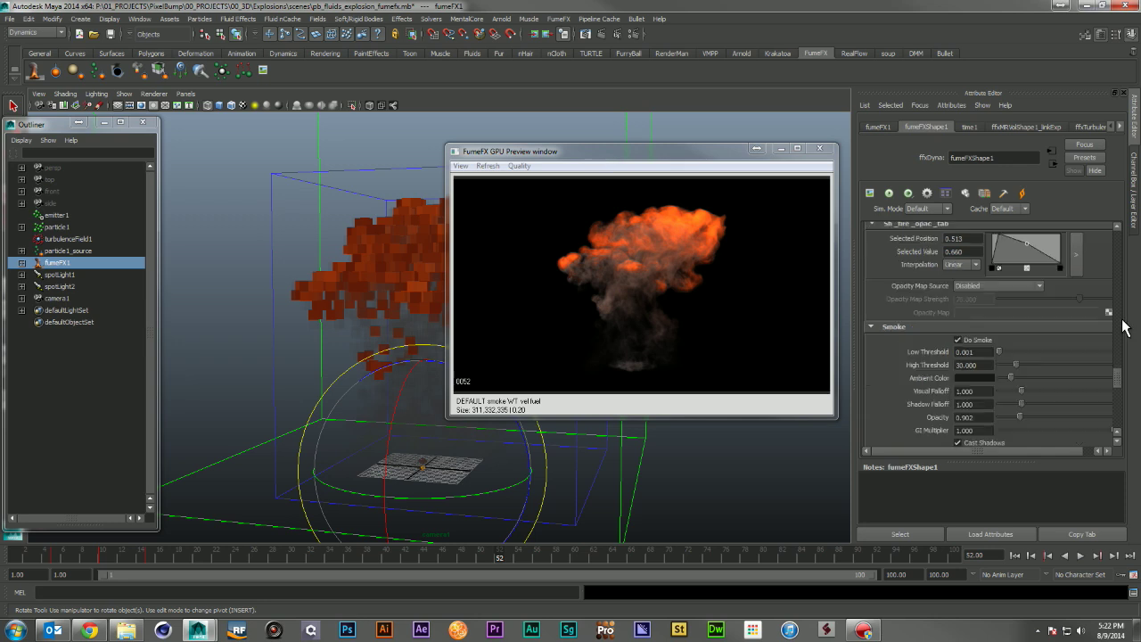
scroll(1103, 328, "down", 3)
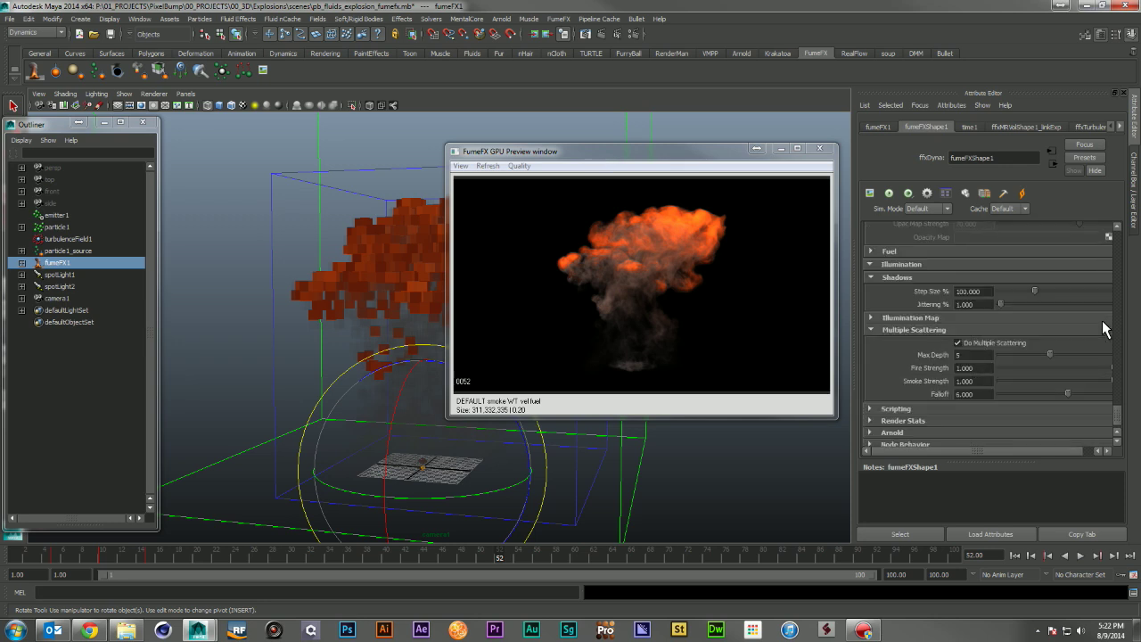
scroll(1103, 328, "up", 10)
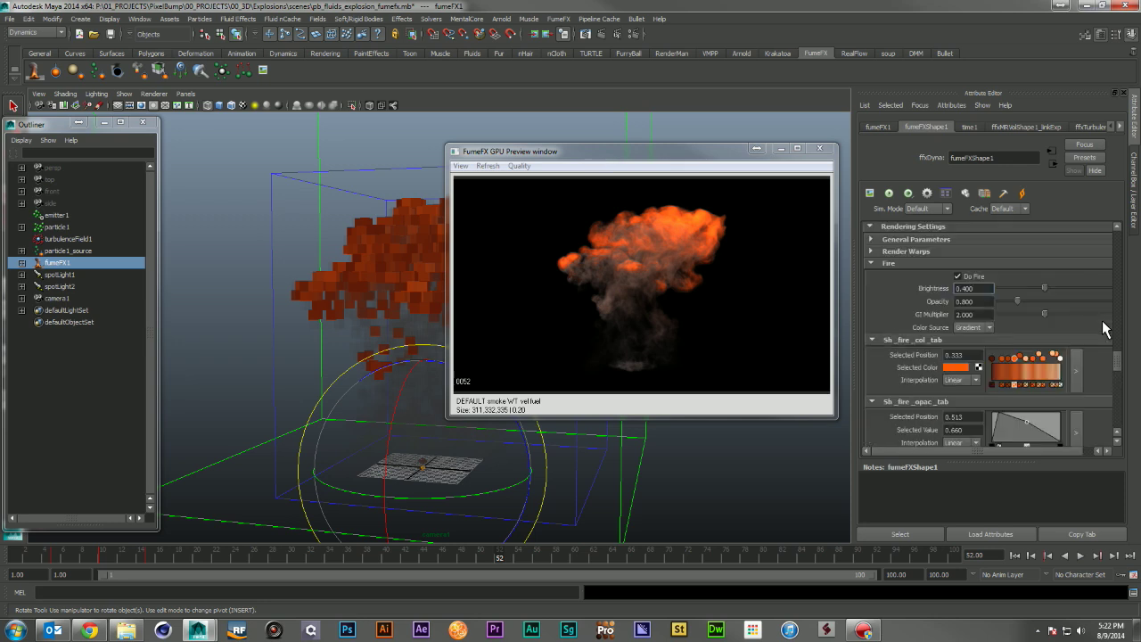
scroll(1103, 327, "up", 10)
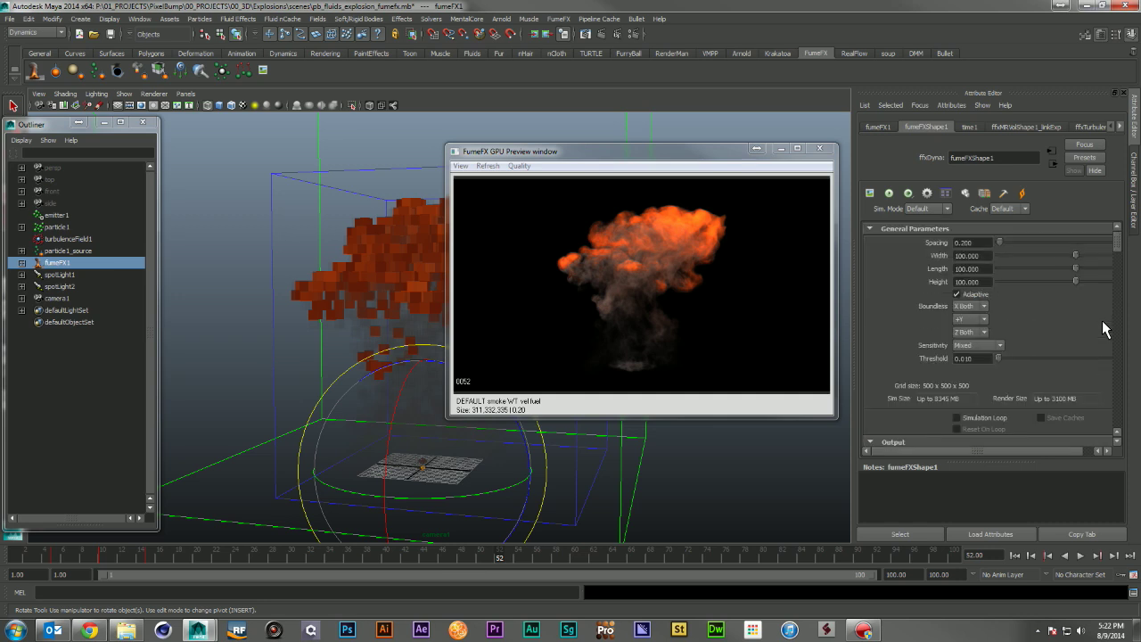
- Move the animation to frame 40 and reframe the camera for a closer view of the explosion
left_click(348, 554)
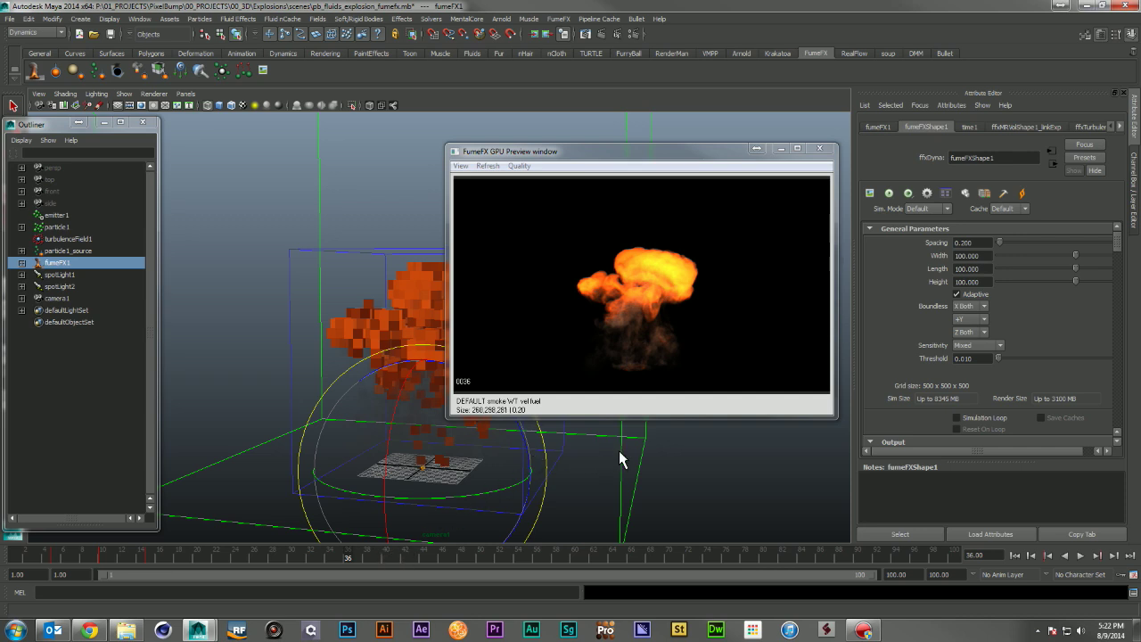
key("e")
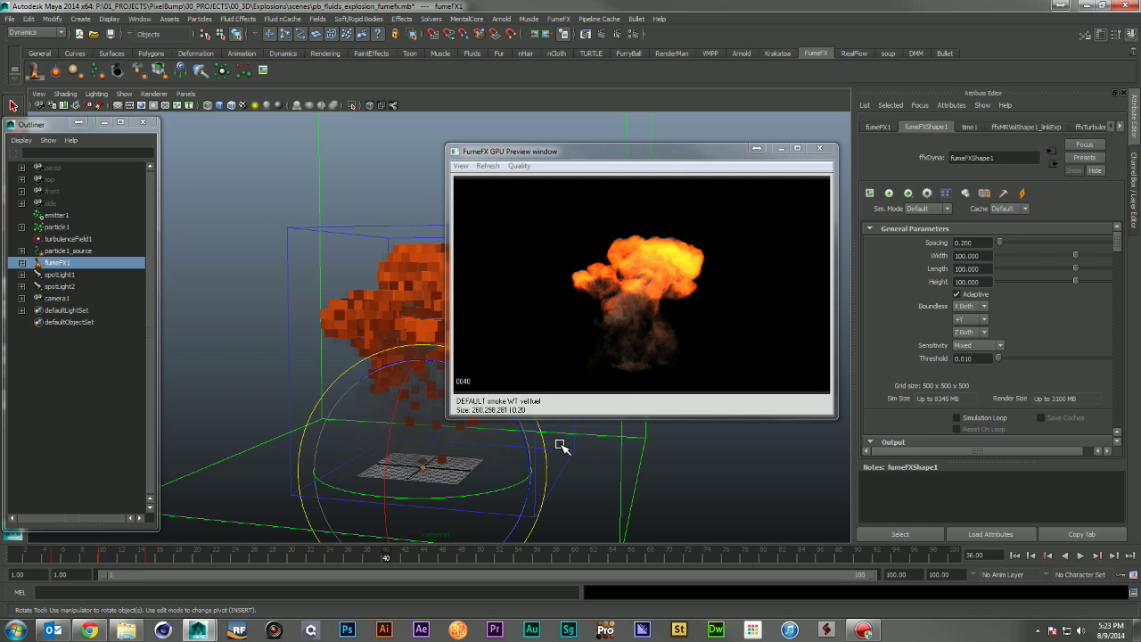
left_click_drag(543, 452, 621, 441, "alt")
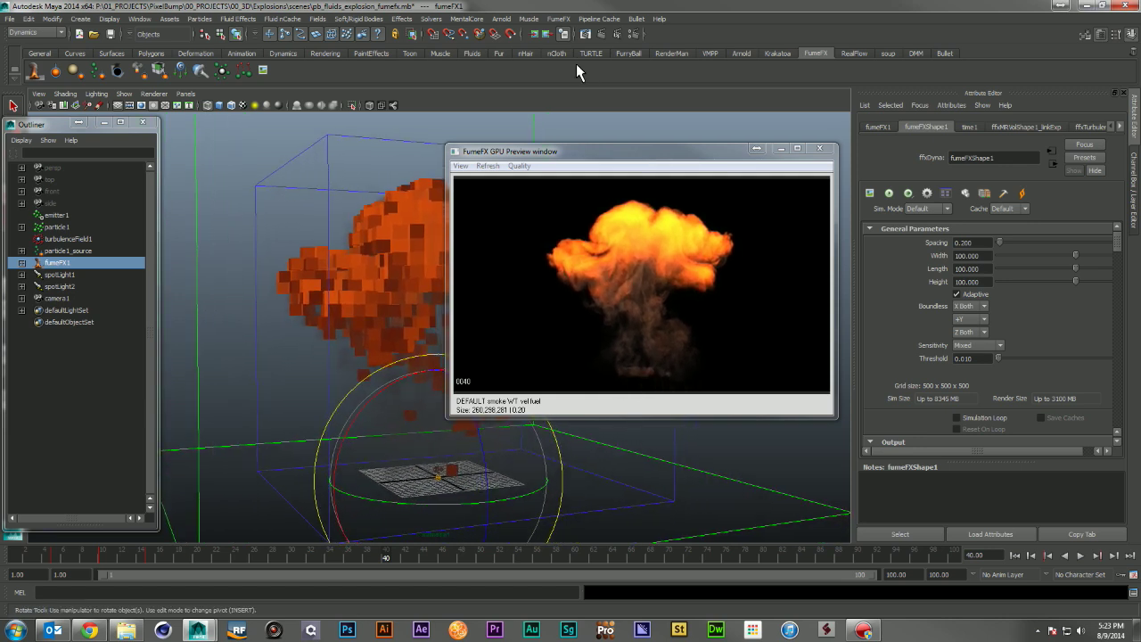
- Set camera1 as the renderable camera and render the current frame with mental ray
left_click(631, 34)
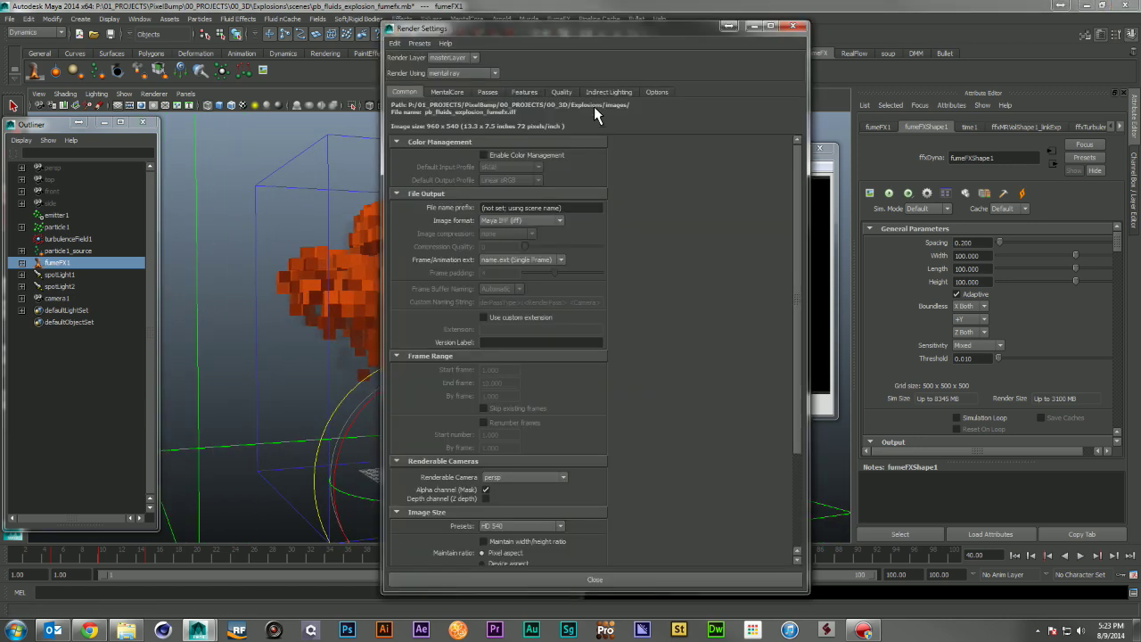
scroll(639, 315, "down", 3)
left_click(535, 349)
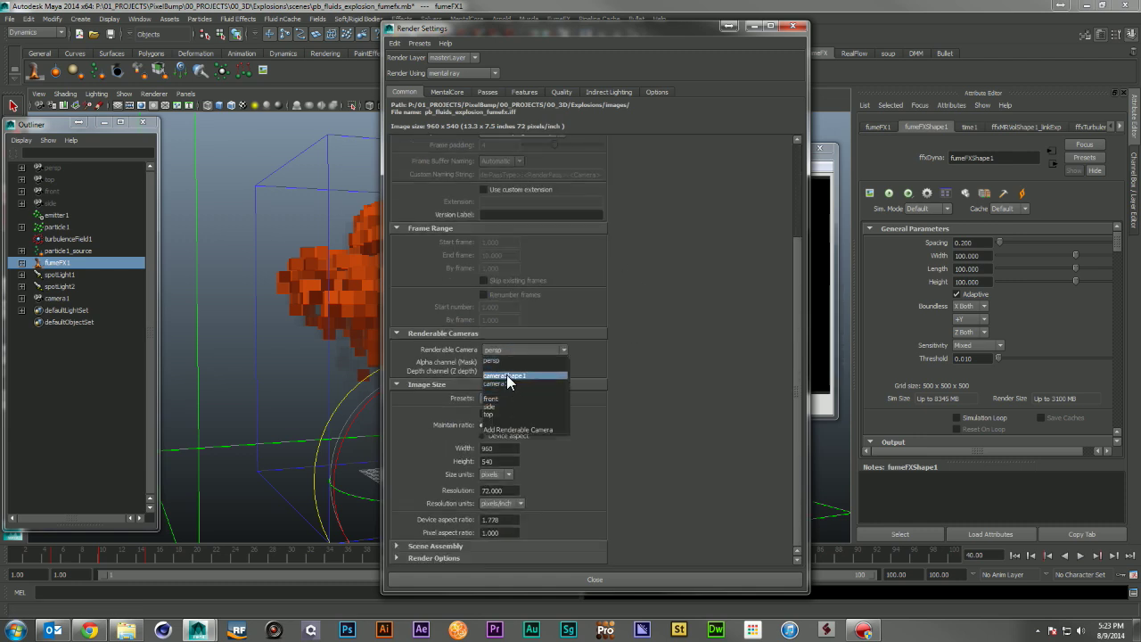
left_click(507, 383)
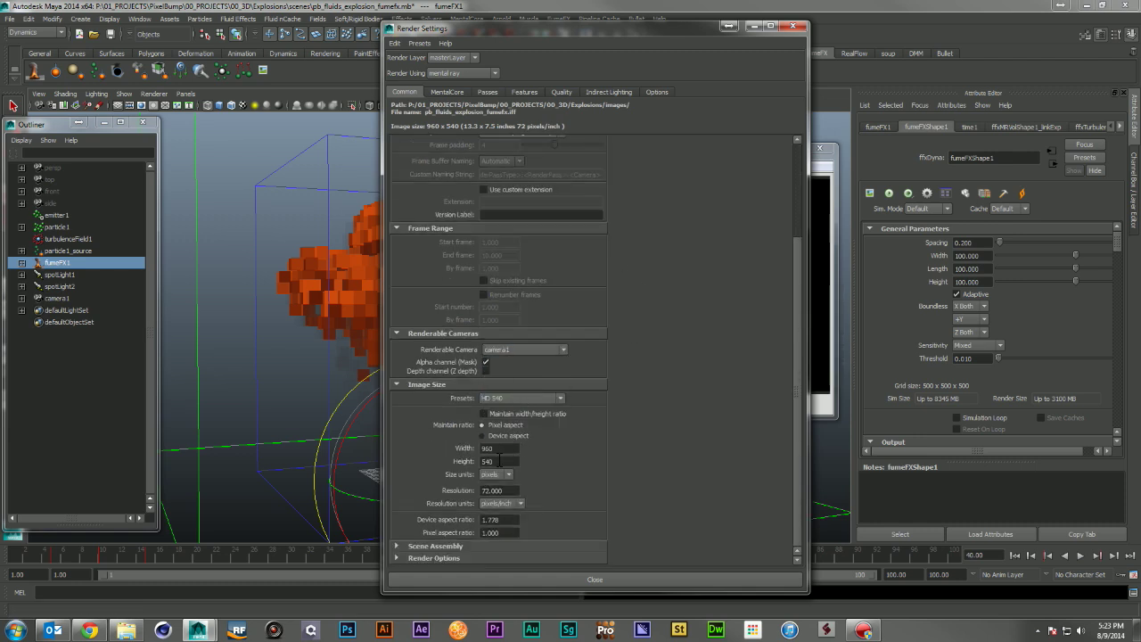
left_click(793, 26)
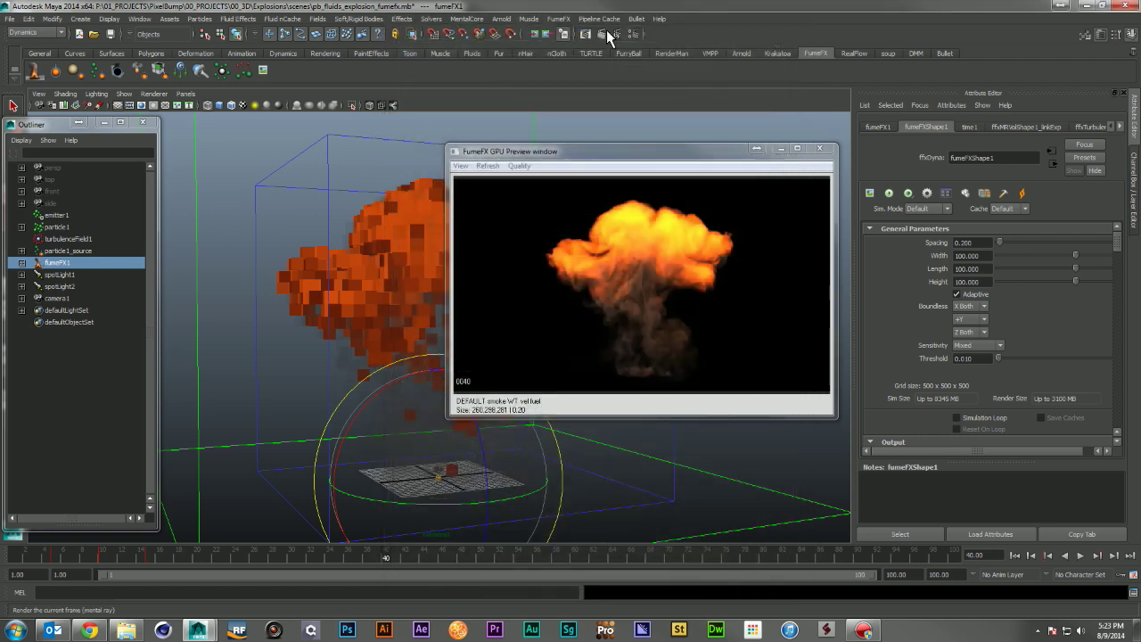
left_click(535, 34)
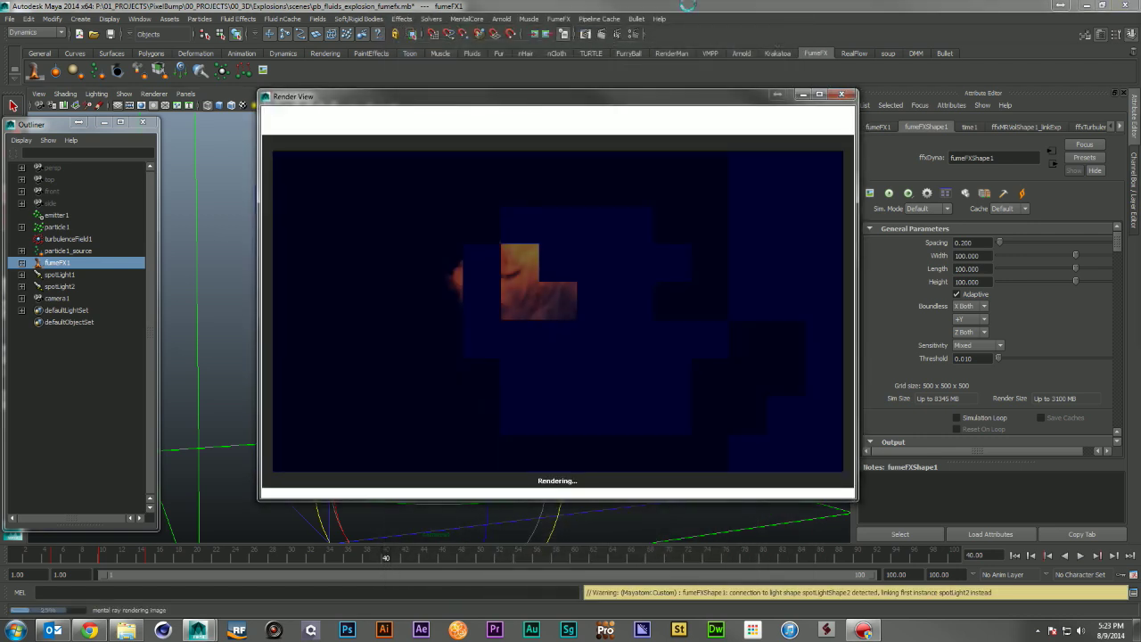